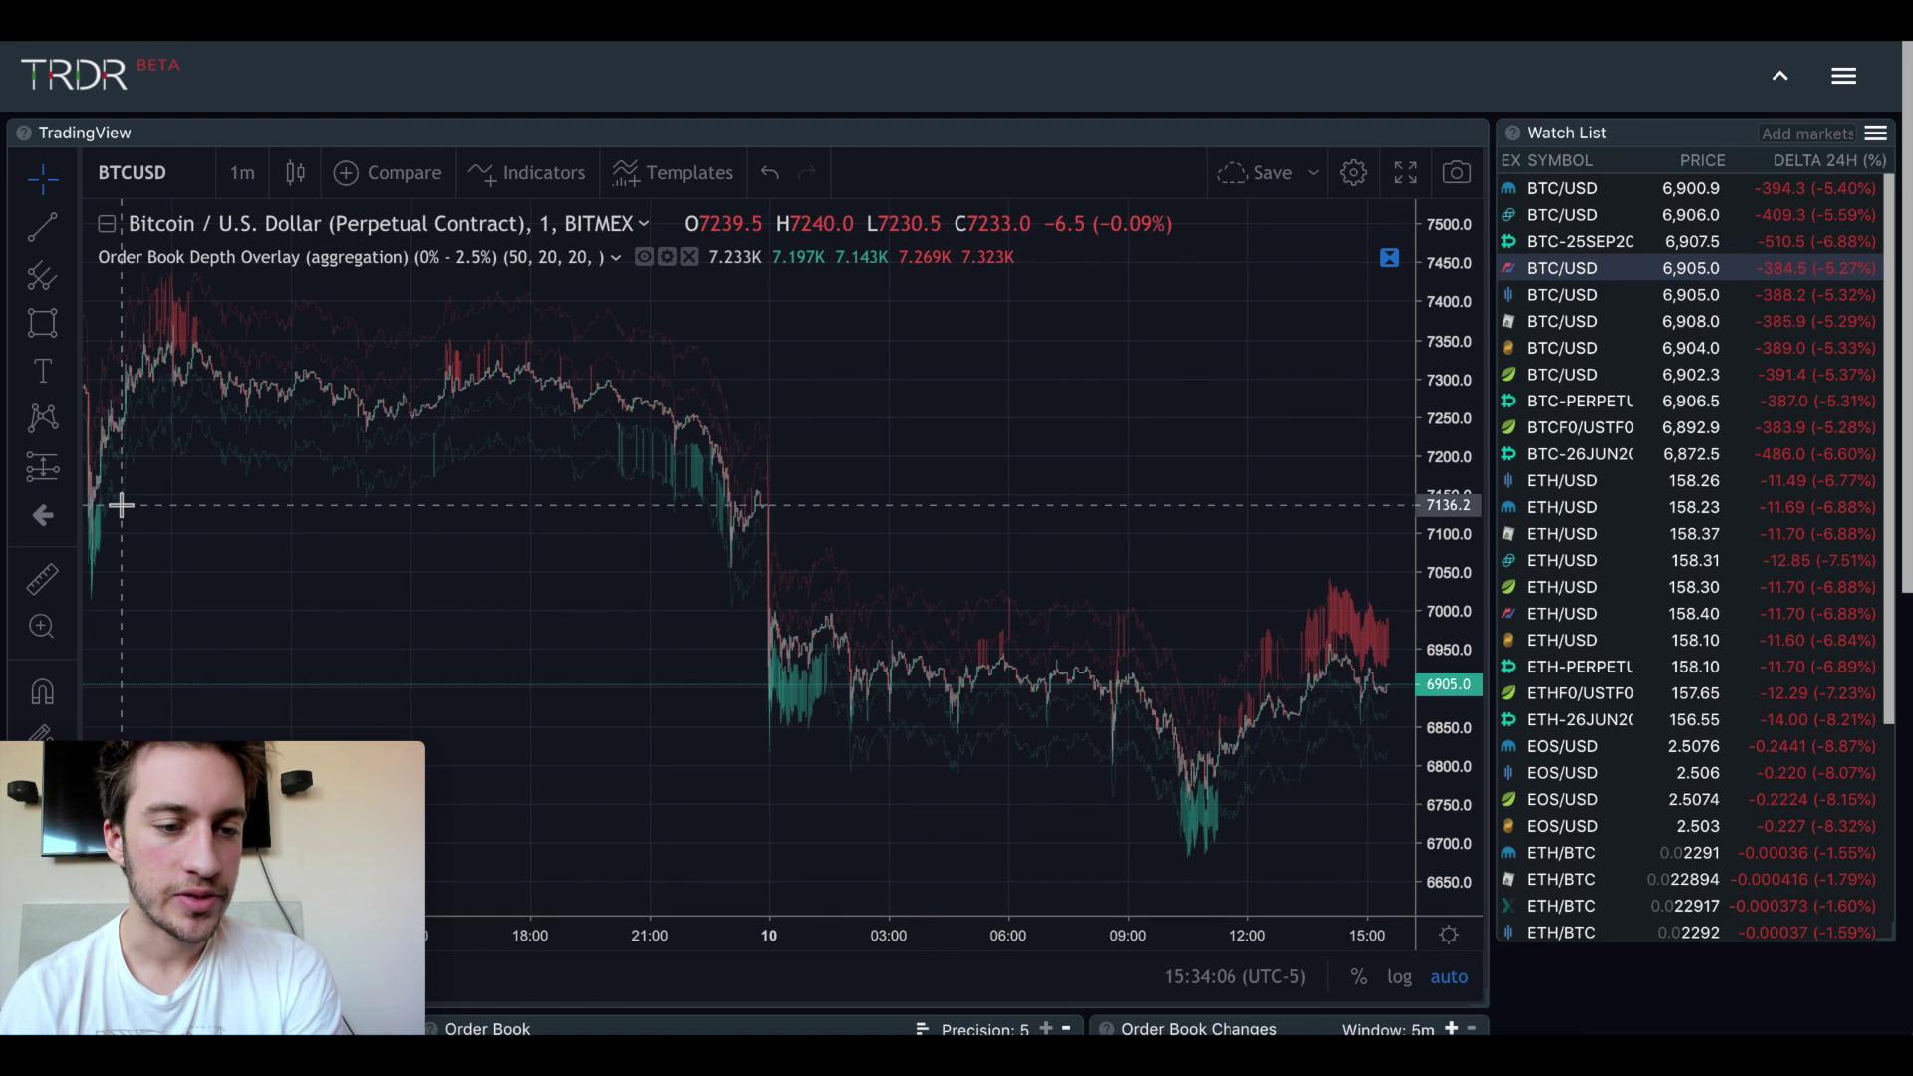
# Search the indicator list for 'order book depth over', then close the search
pyautogui.hscroll(-1, 110, 523)
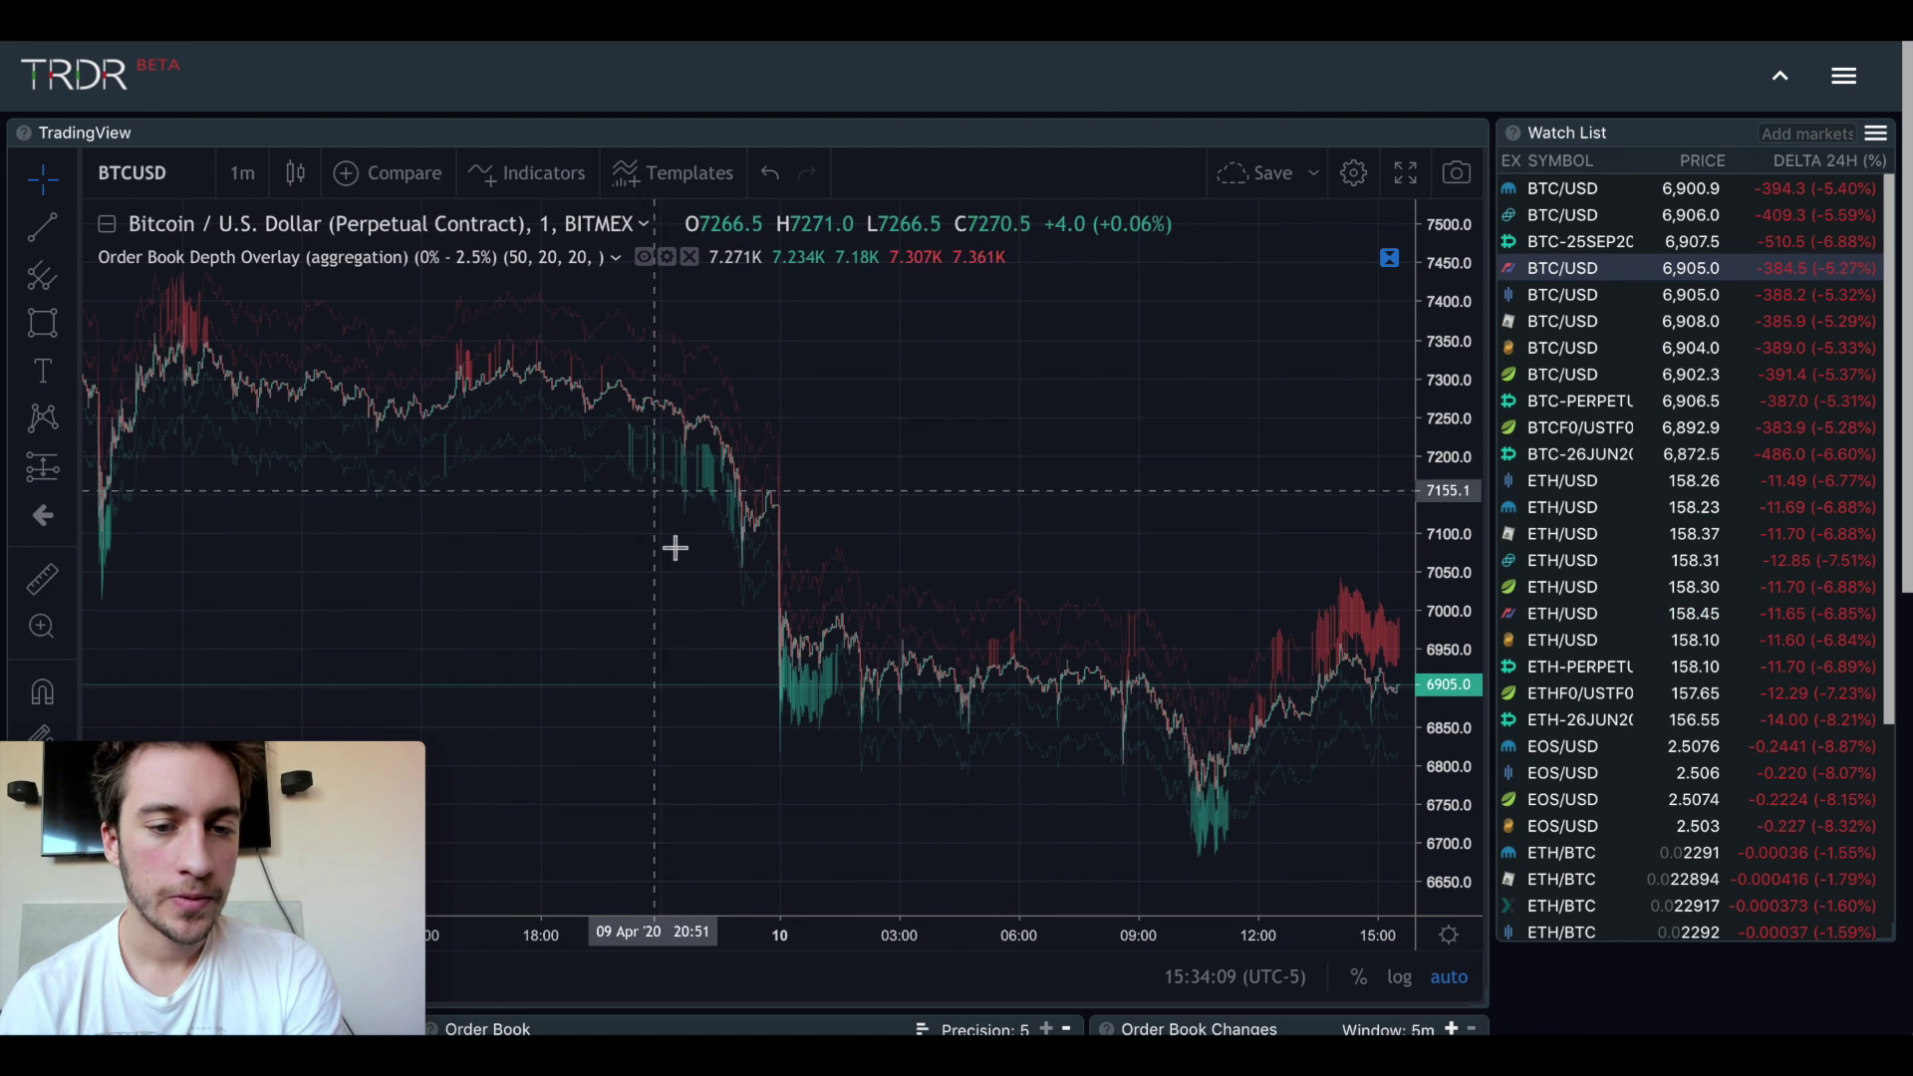
pyautogui.hscroll(2, 675, 546)
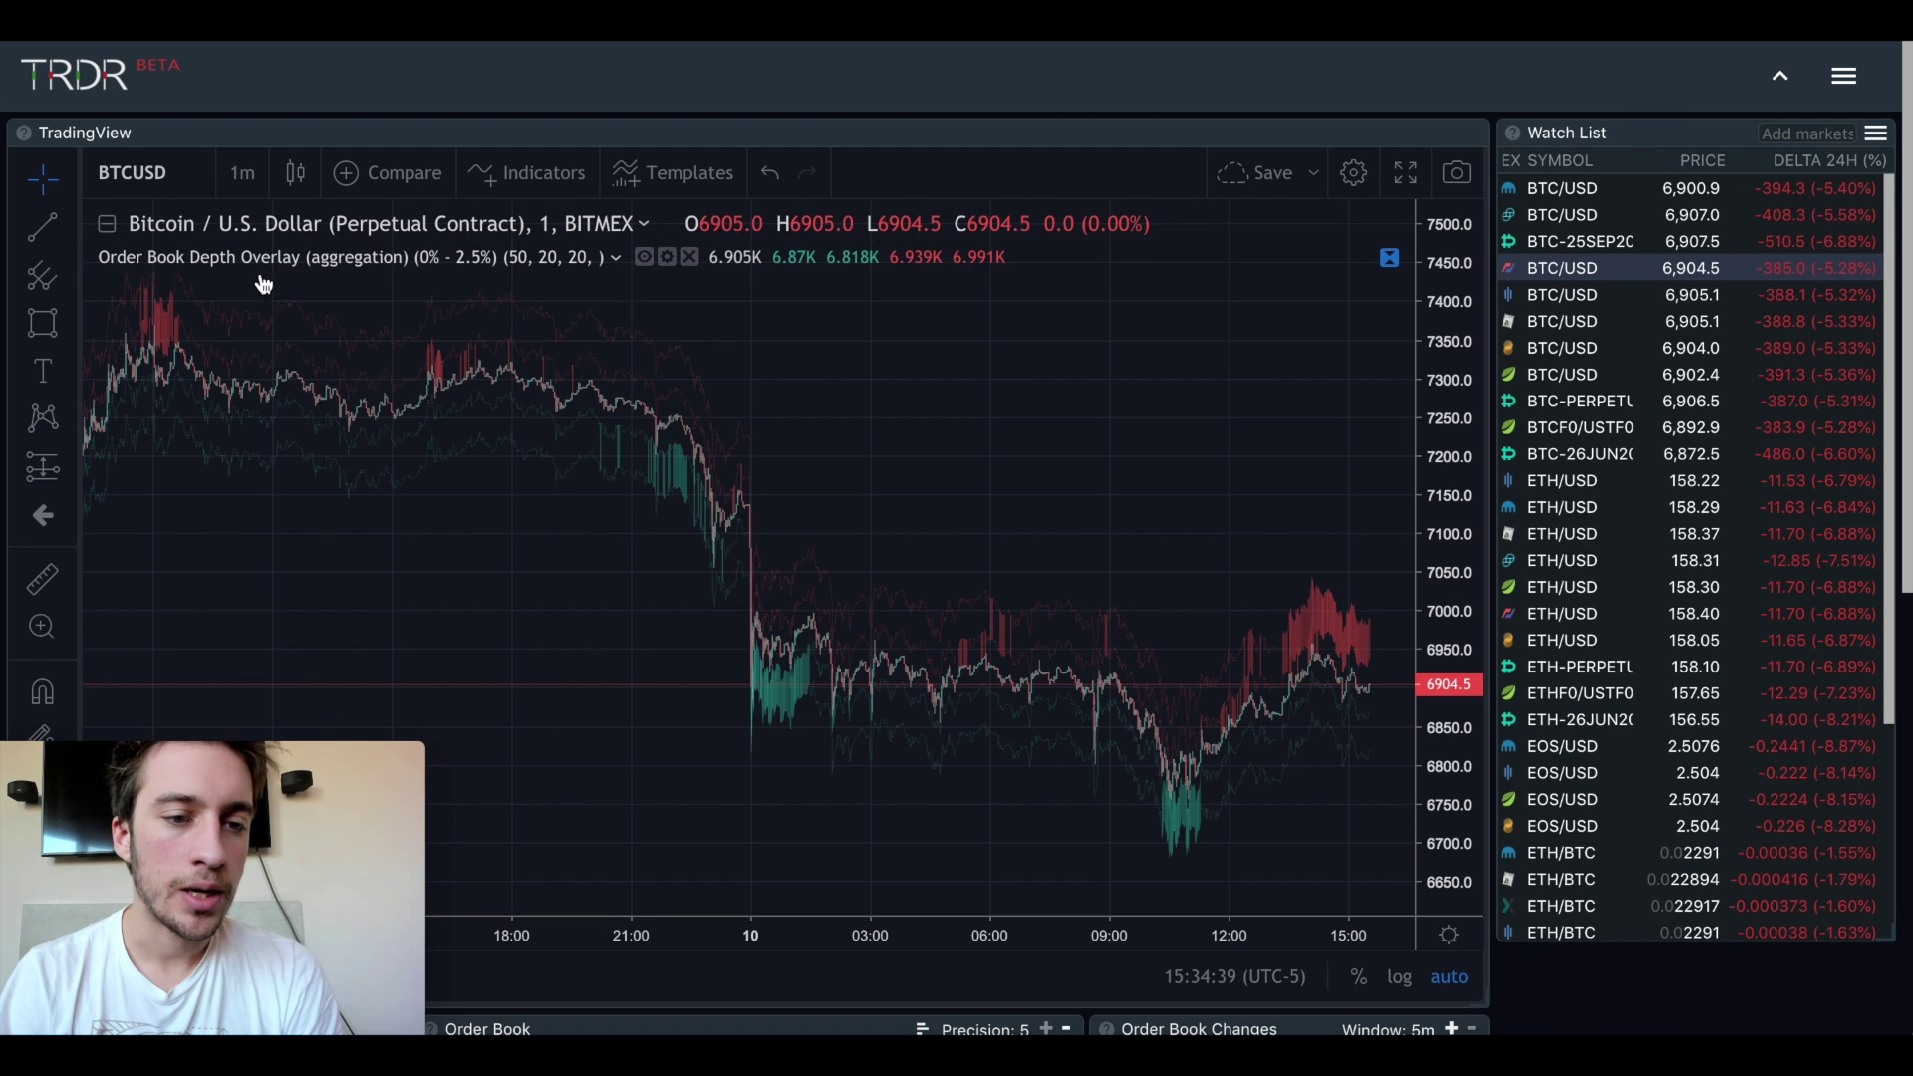
pyautogui.click(534, 168)
pyautogui.write('order book depth overlay')
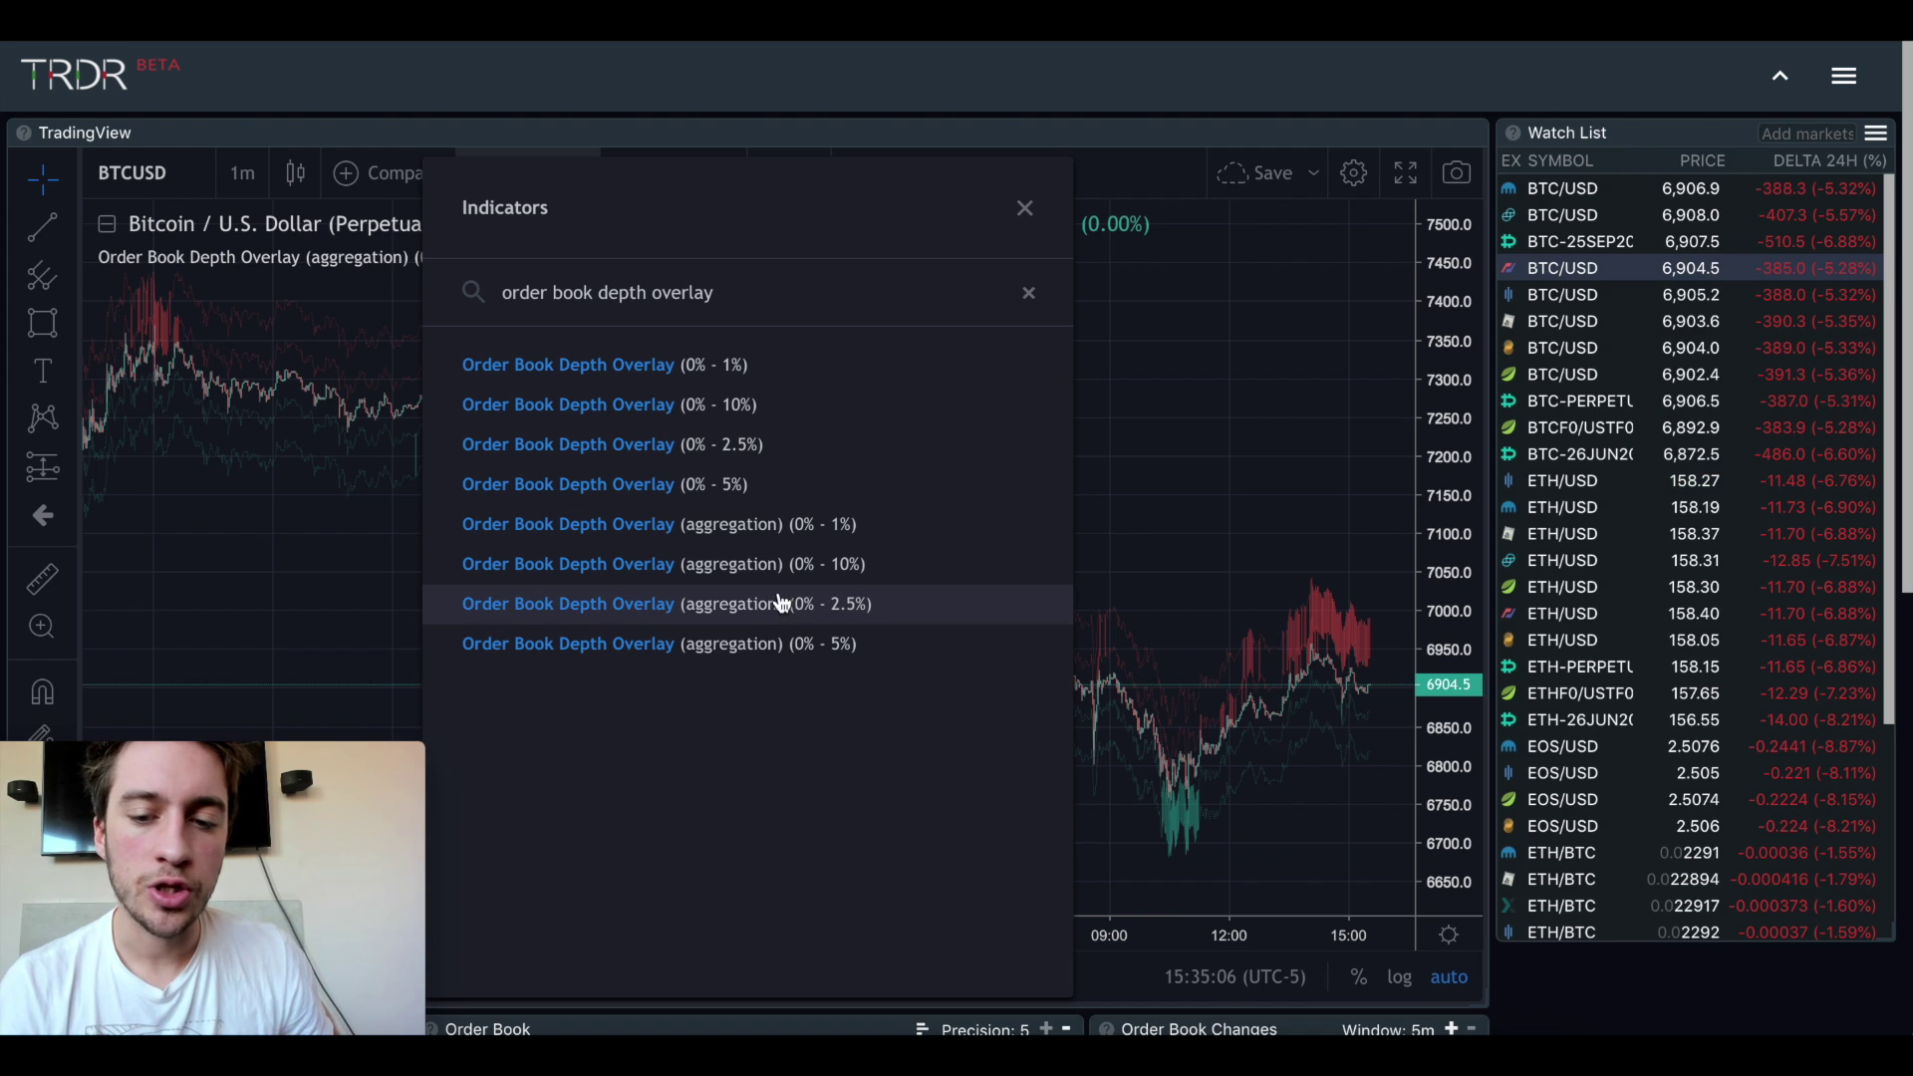
pyautogui.click(1022, 221)
# Review the Order Book Depth Overlay's ratio values and exchanges, then confirm its settings
pyautogui.click(676, 258)
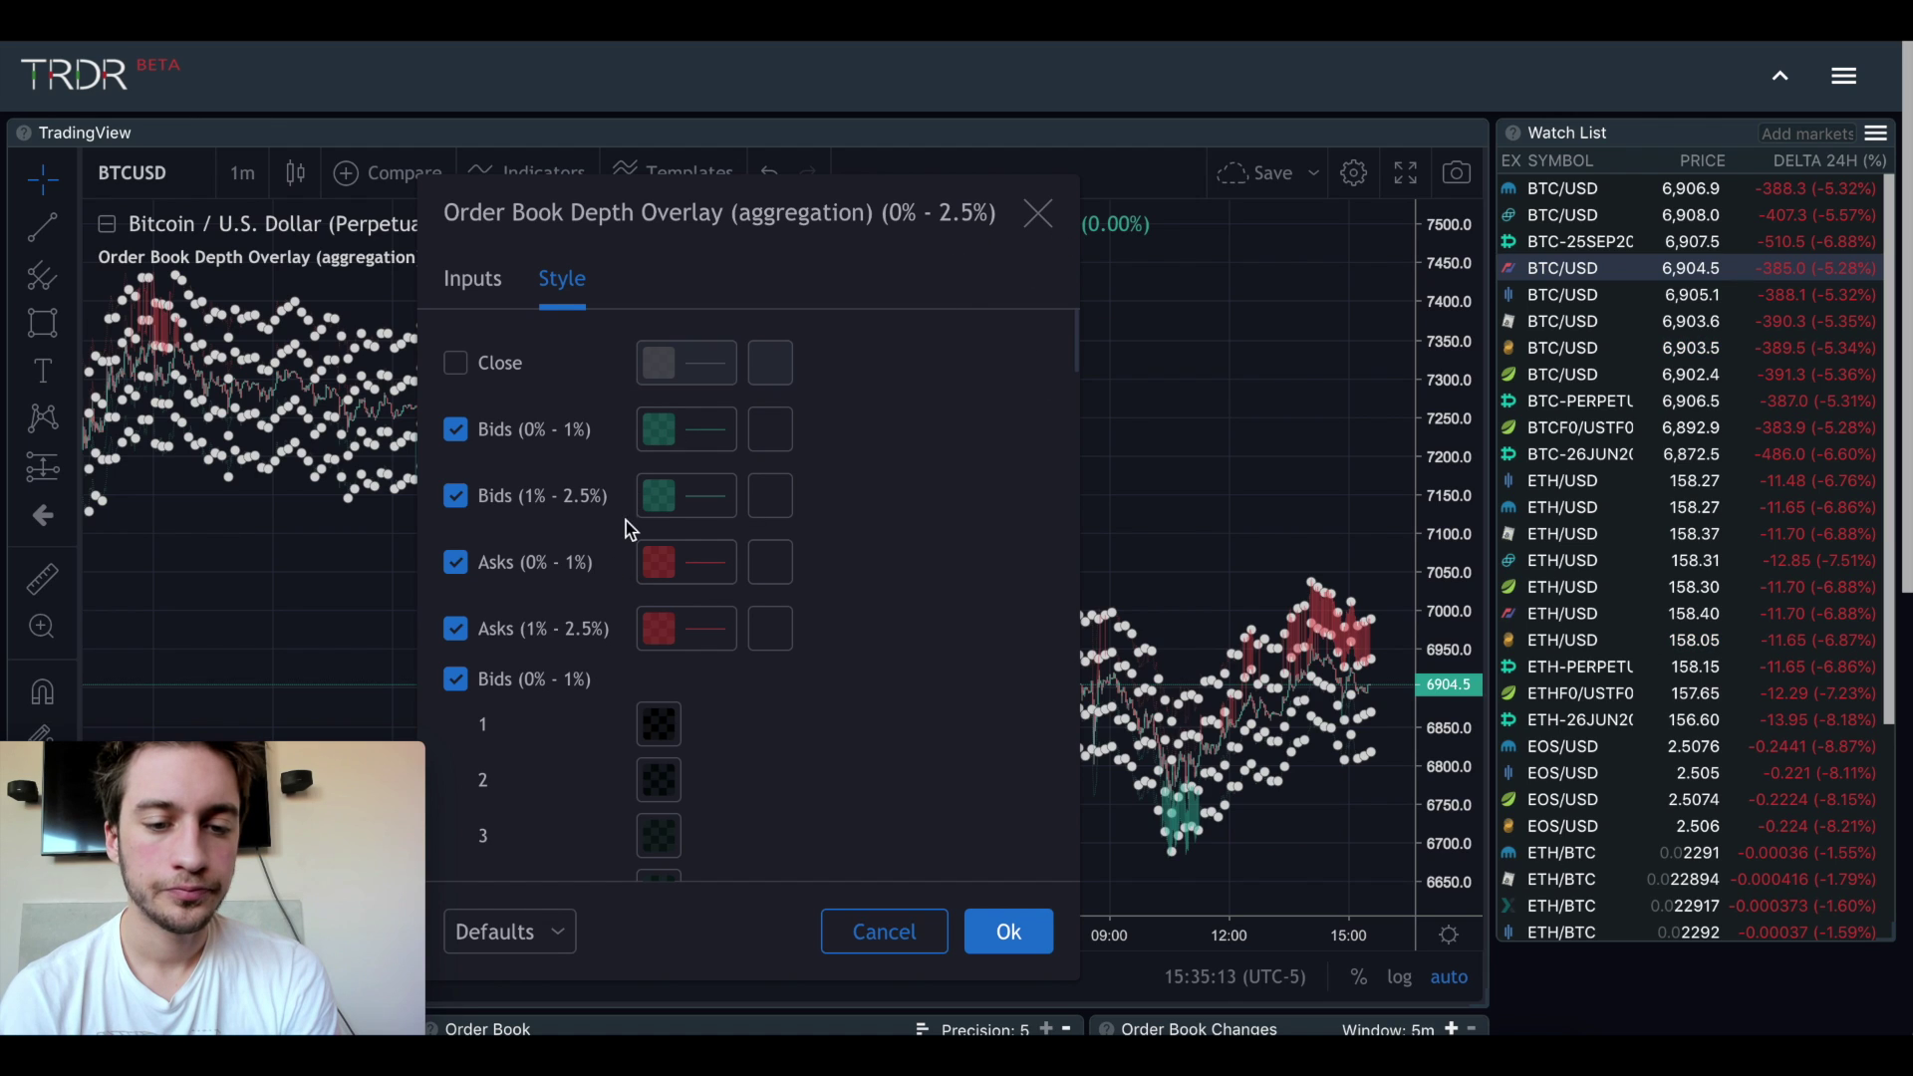
pyautogui.click(472, 278)
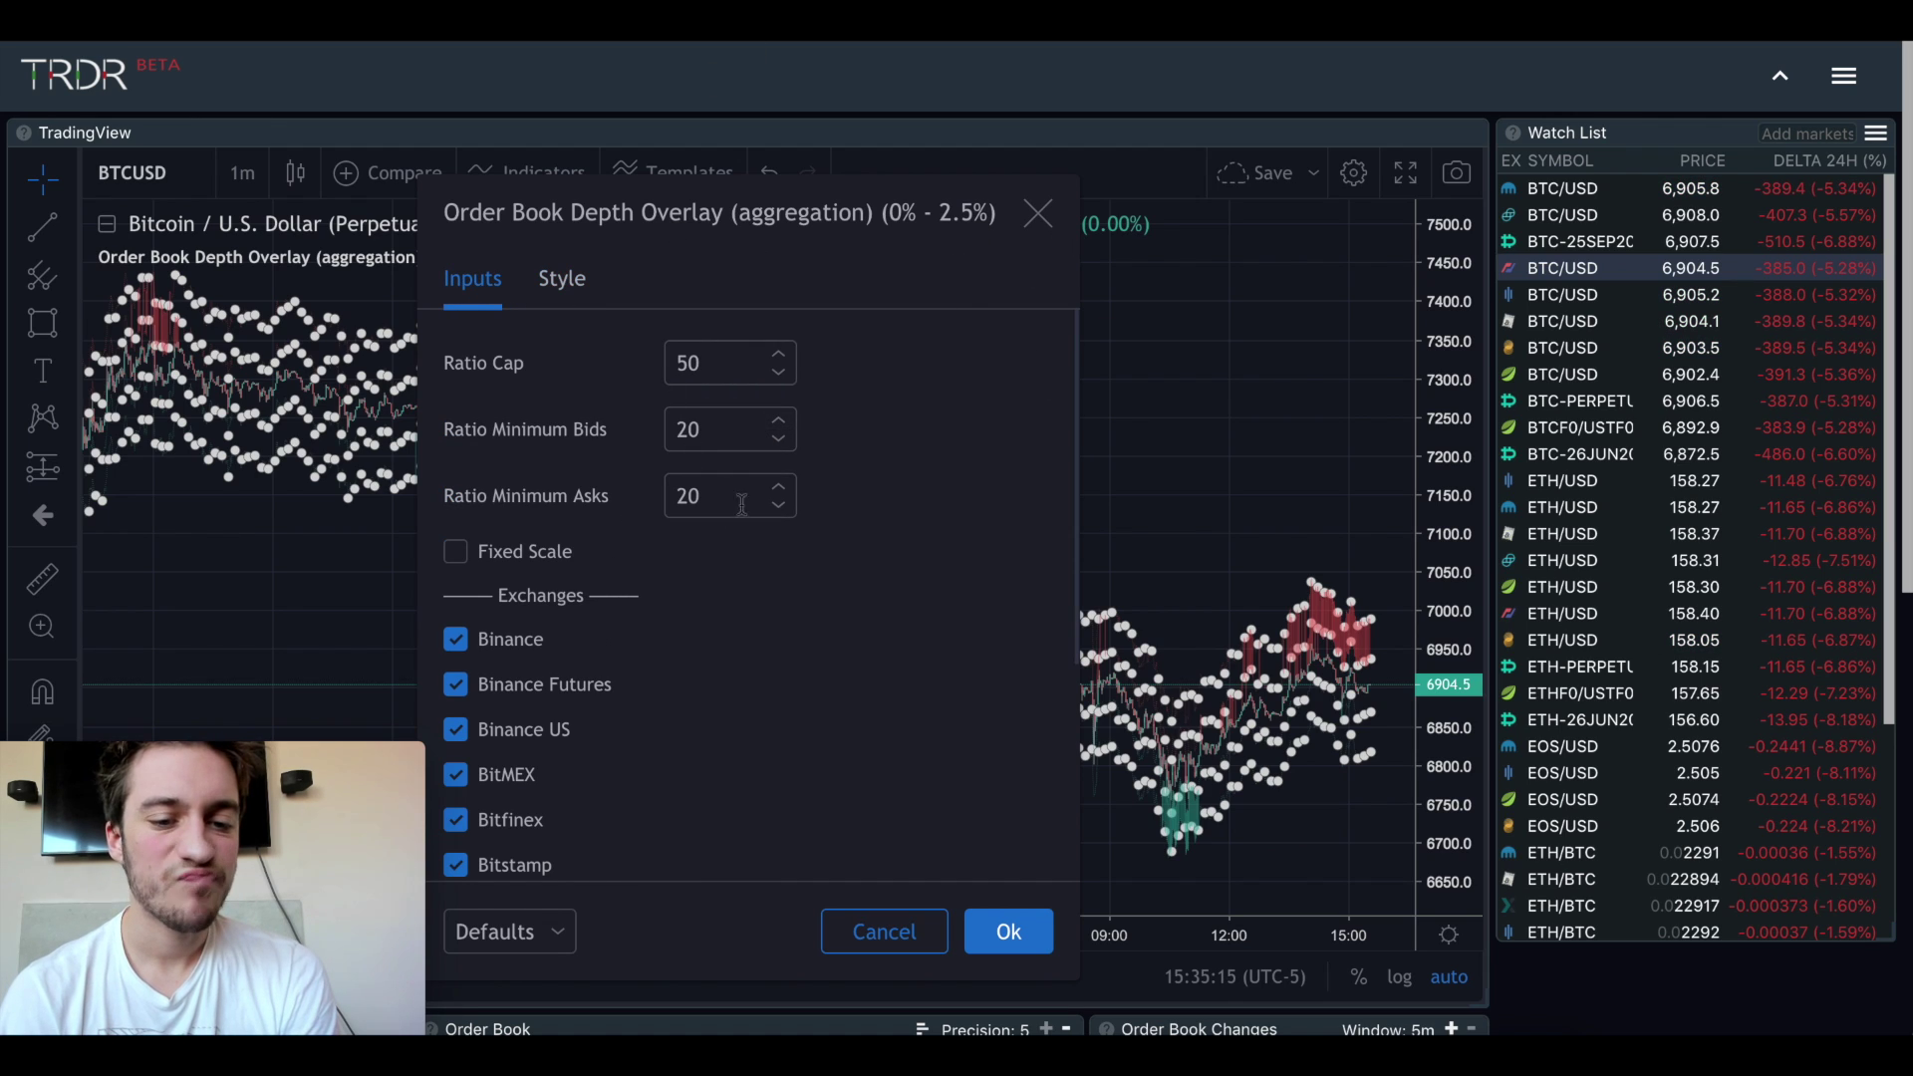
pyautogui.scroll(-1, 757, 658)
pyautogui.scroll(-3, 526, 528)
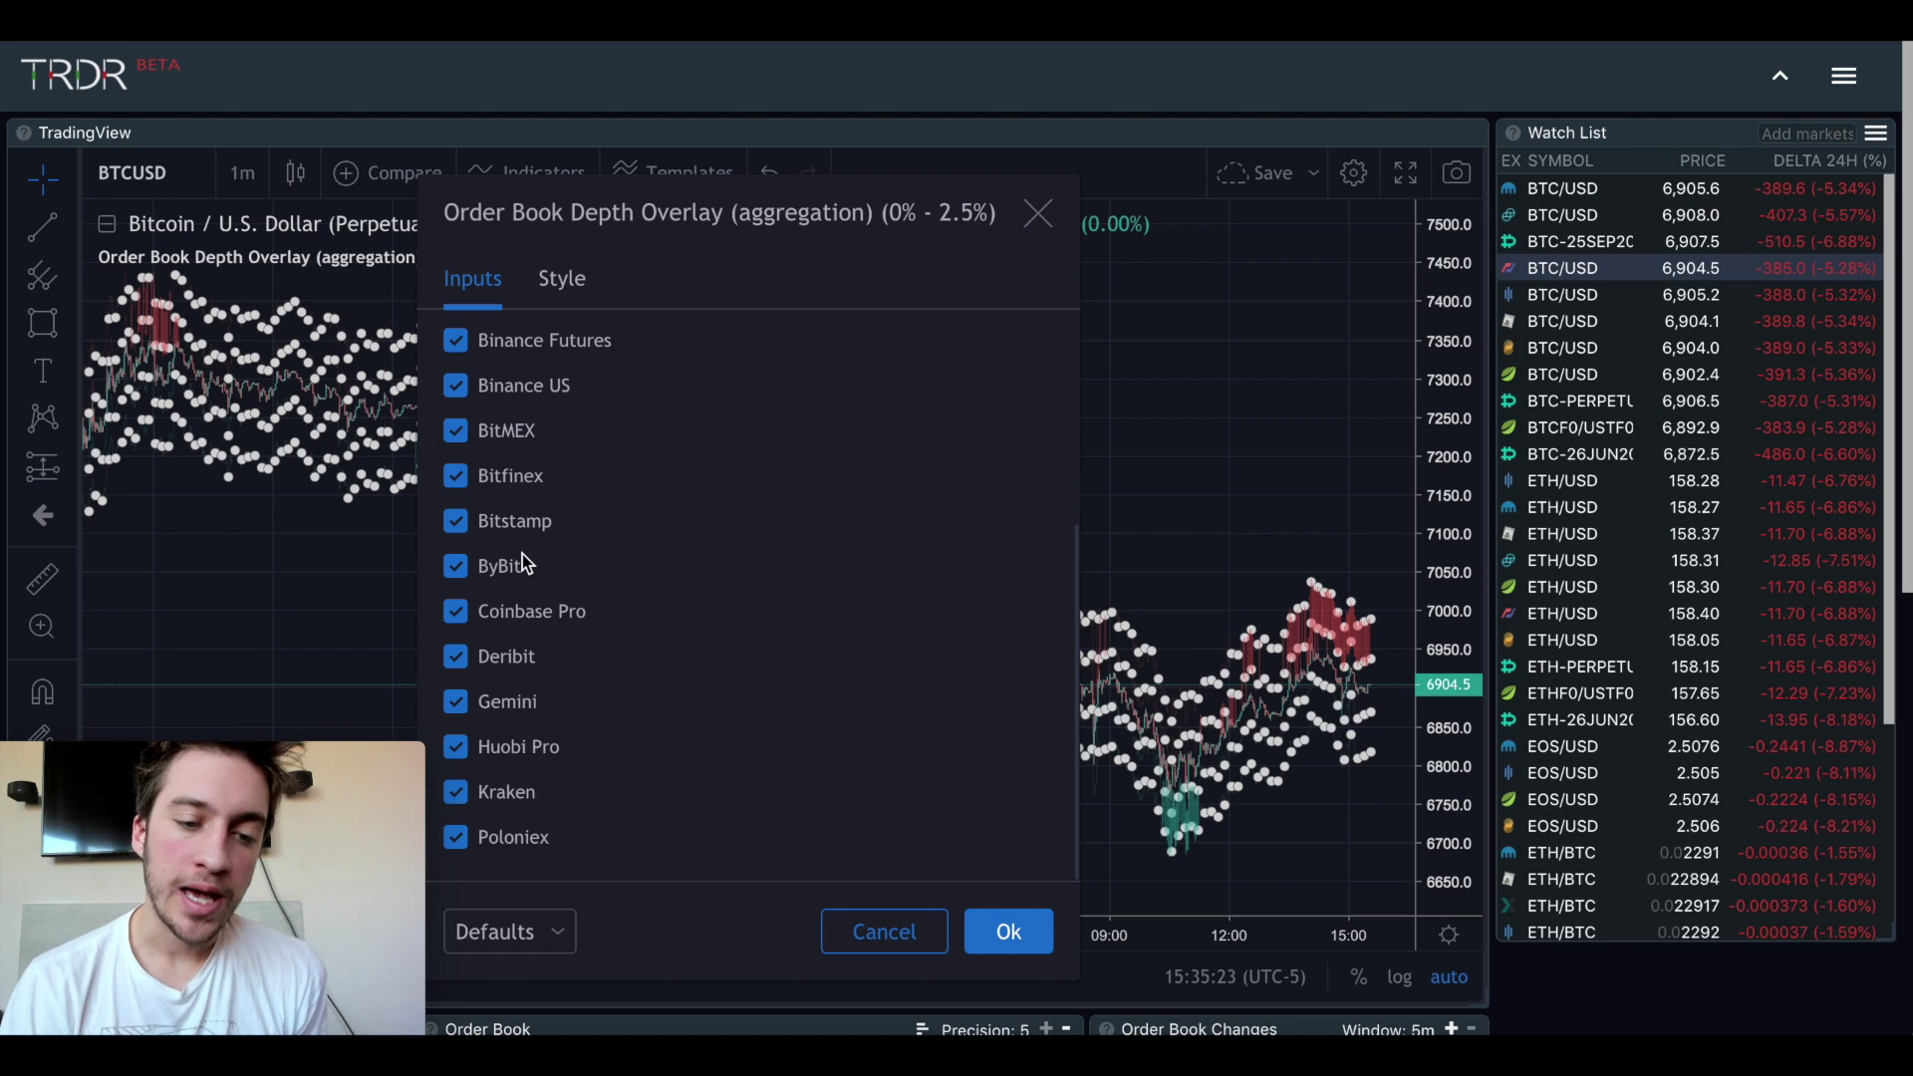
pyautogui.click(1026, 932)
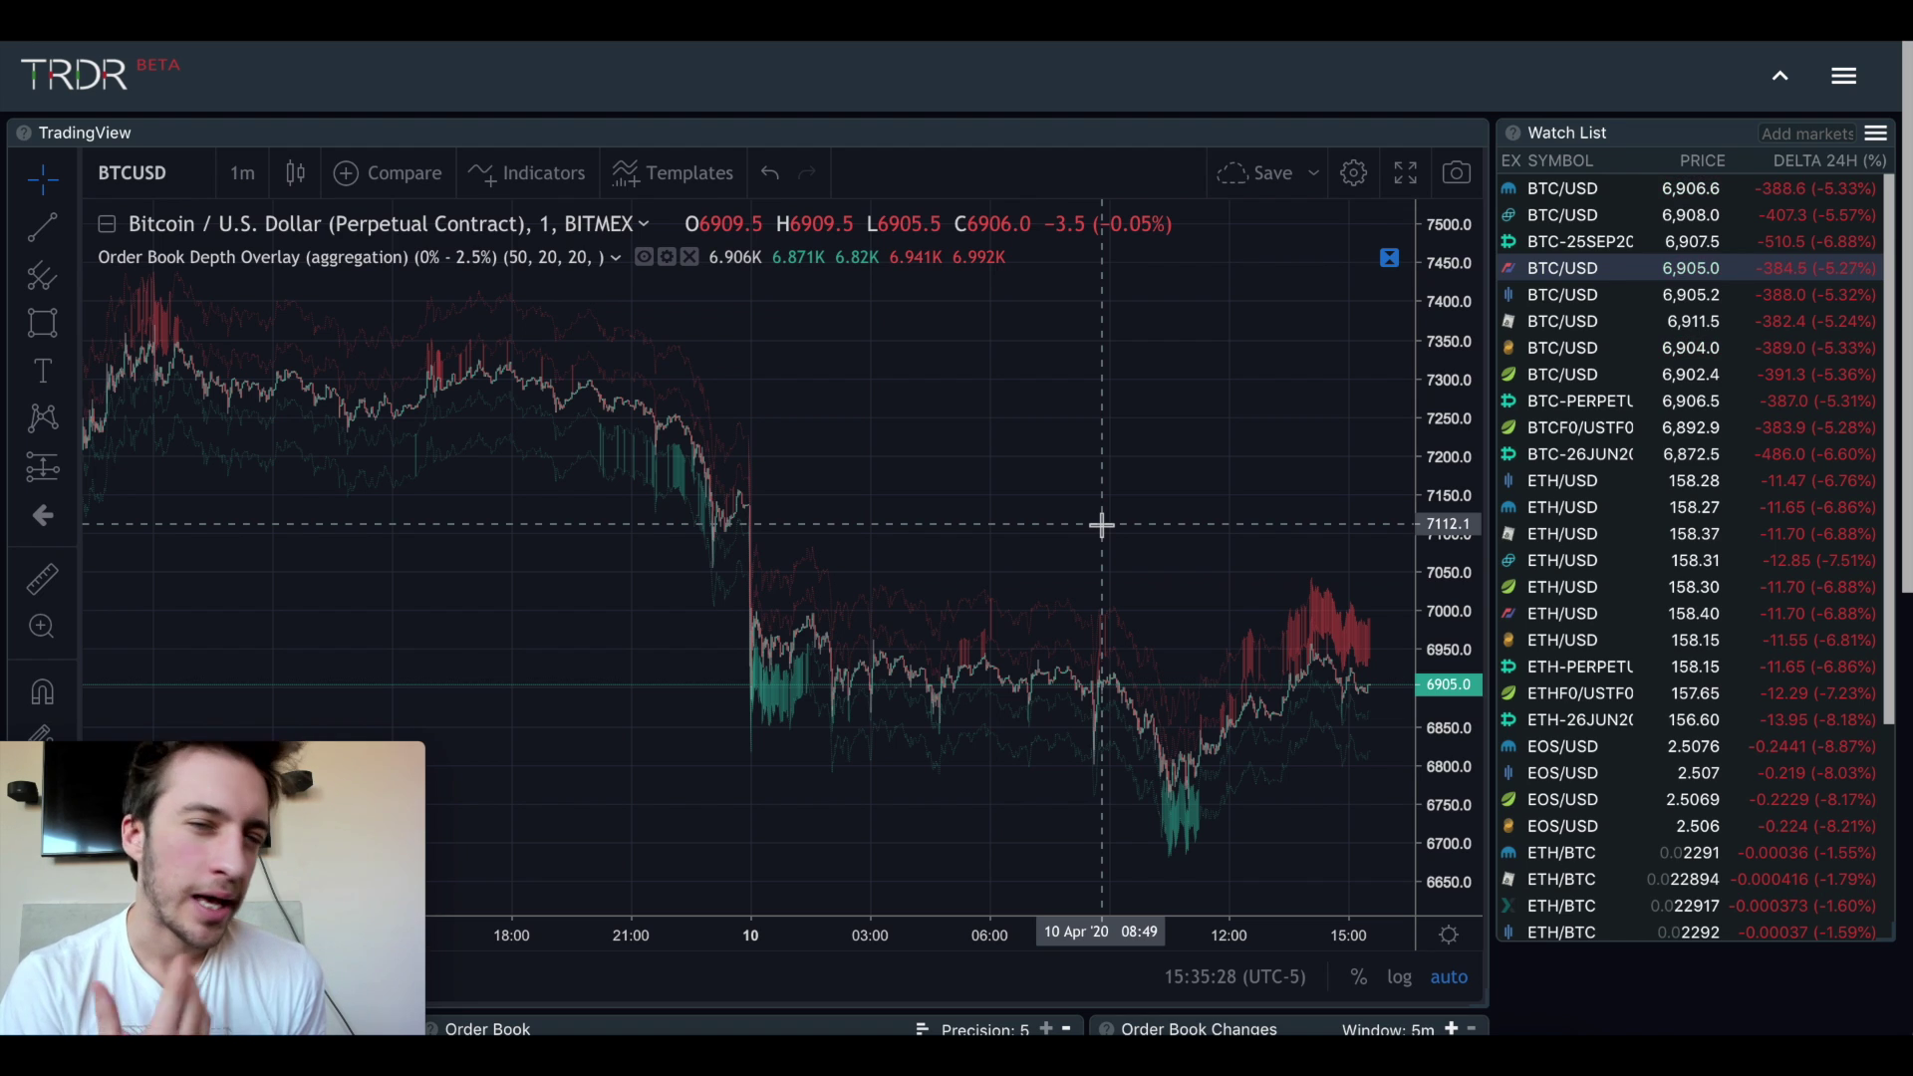
# Measure the rally up from the chart's low, then clear the price measurement
pyautogui.scroll(3, 1101, 525)
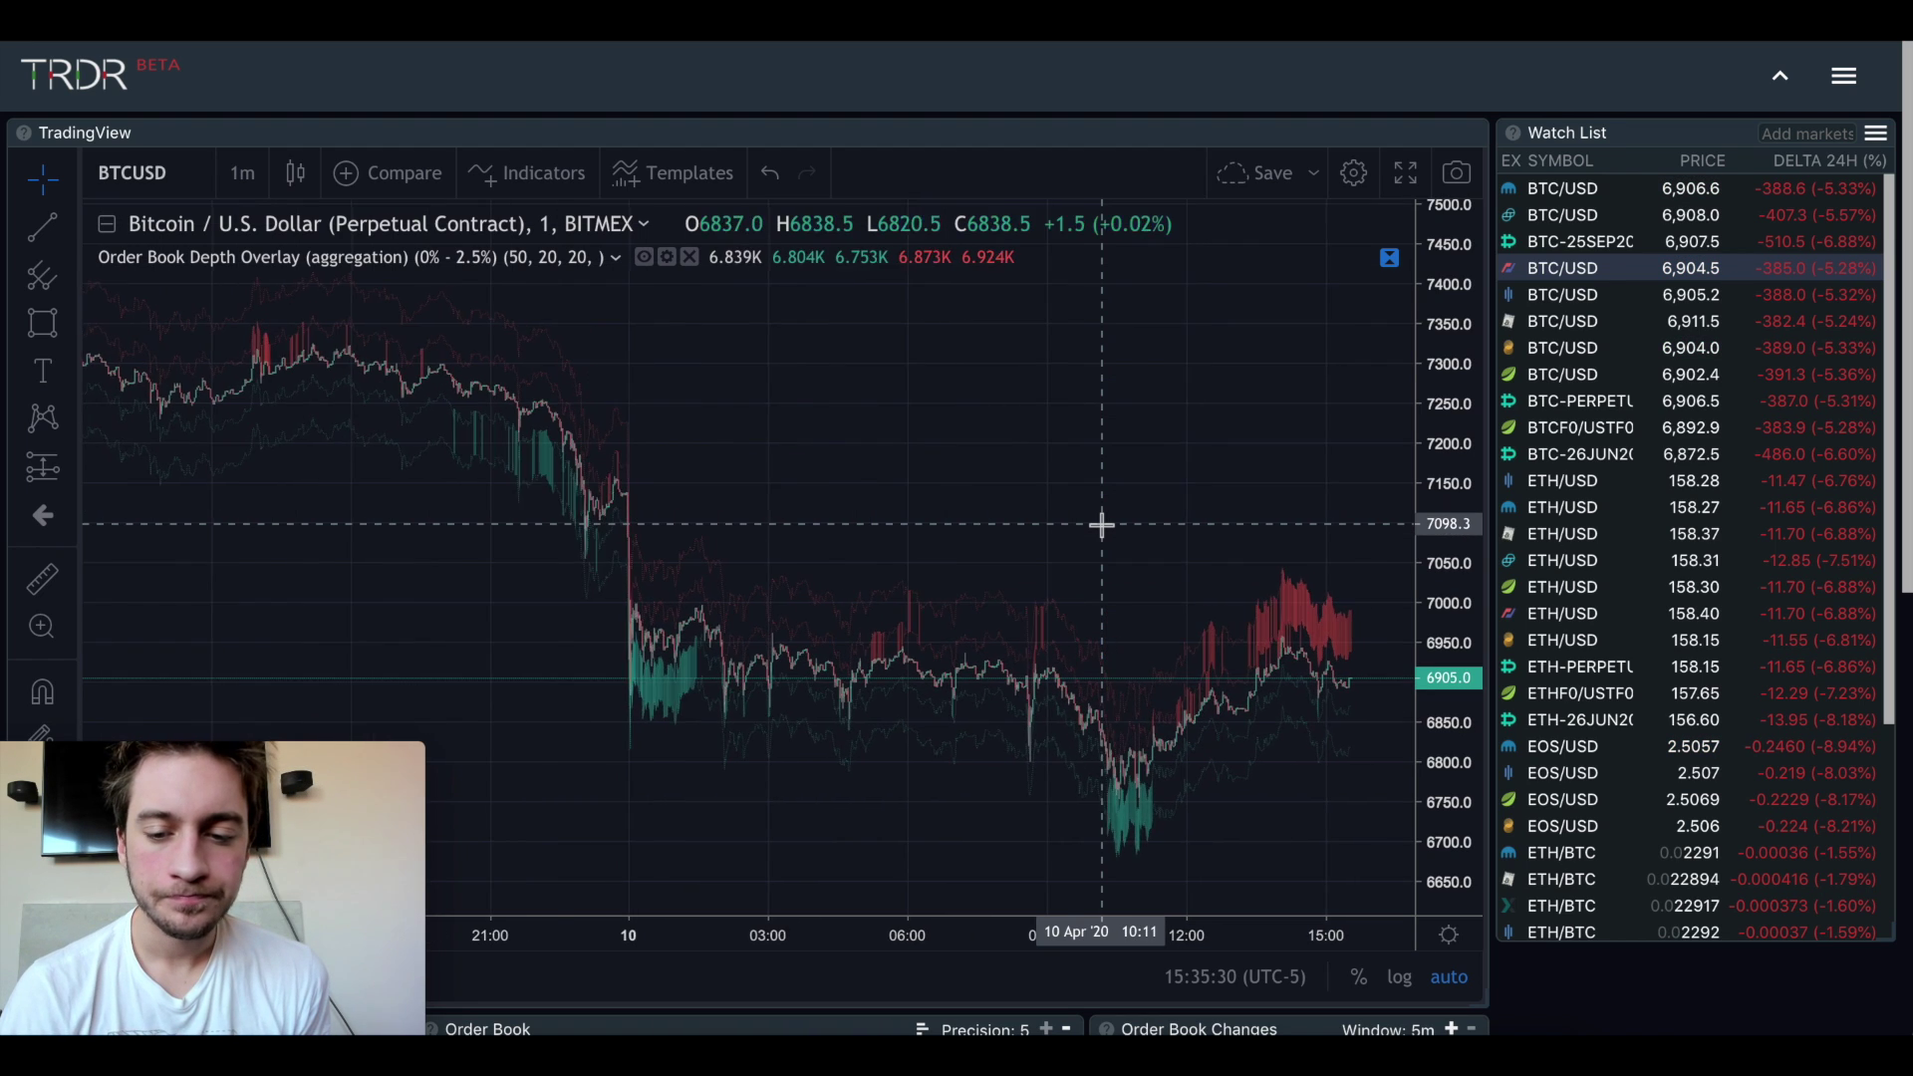
pyautogui.scroll(4, 1101, 525)
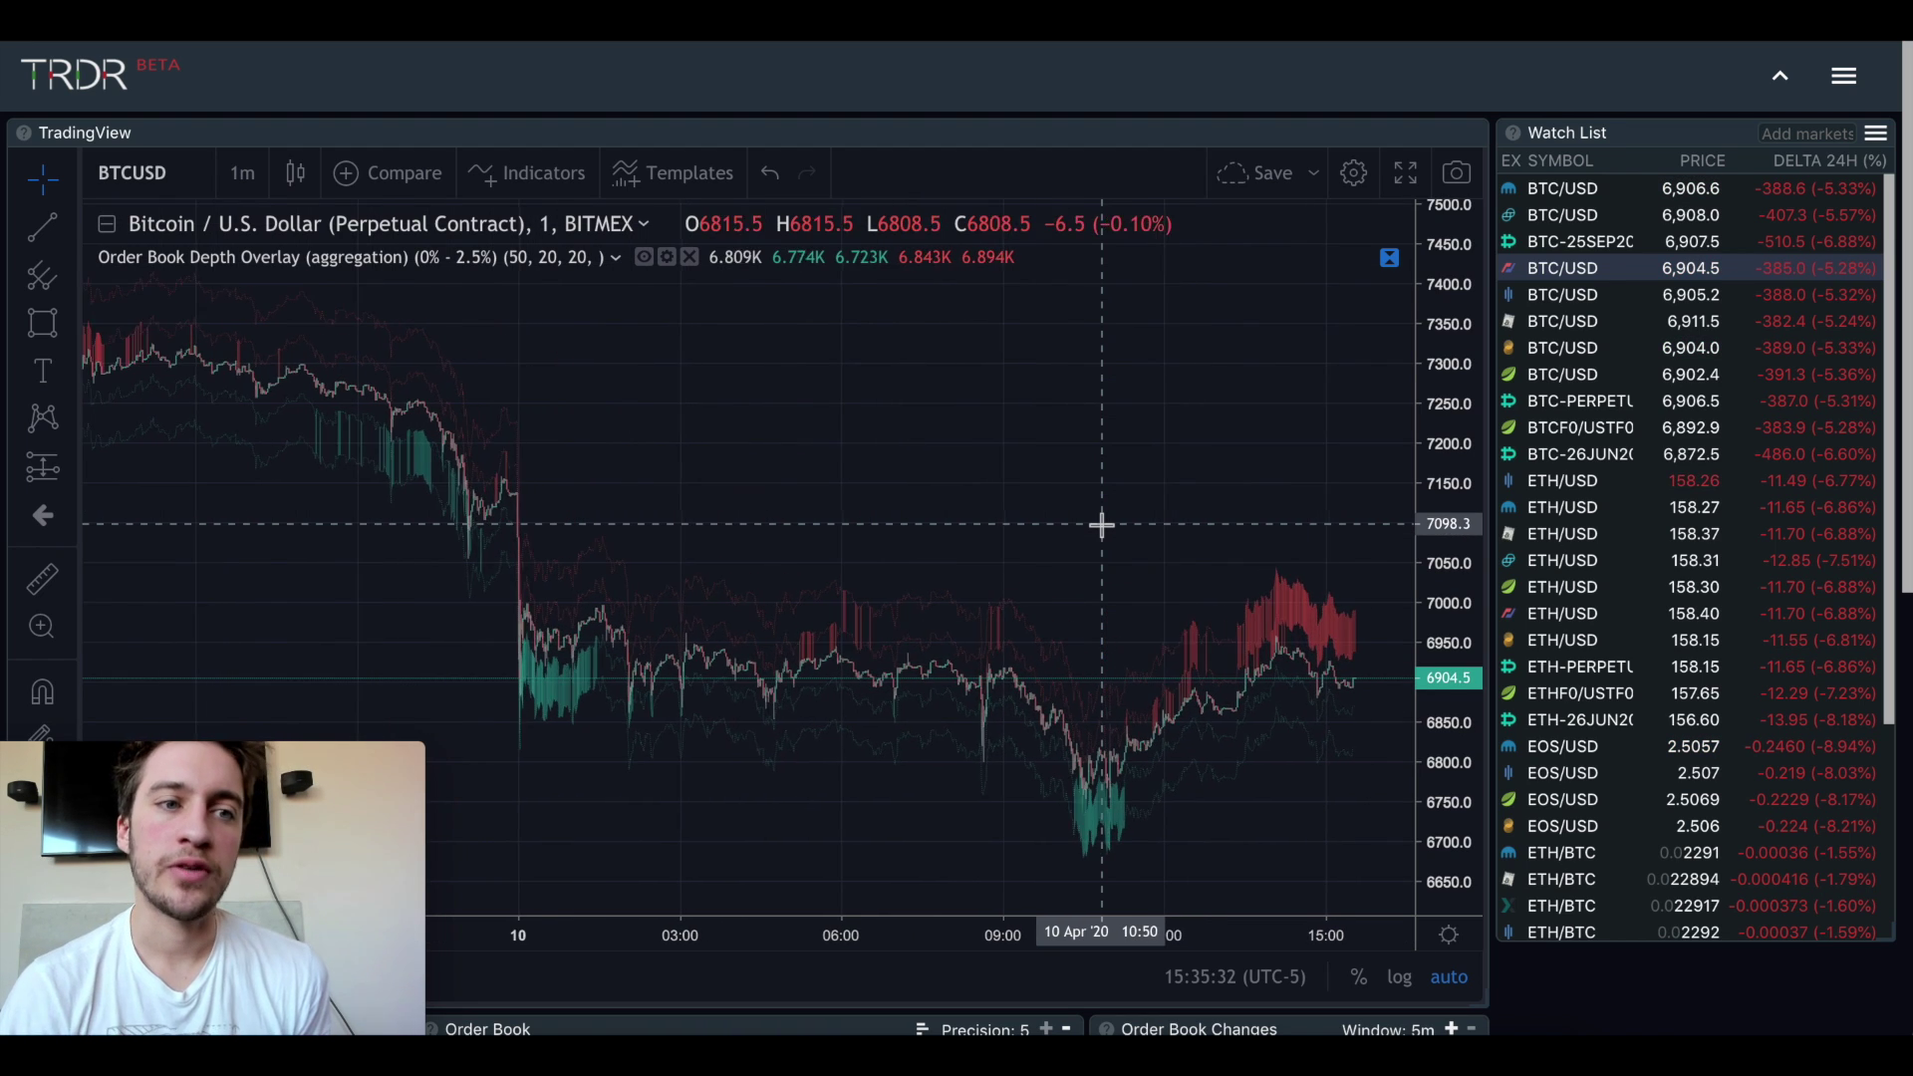
pyautogui.scroll(5, 1101, 525)
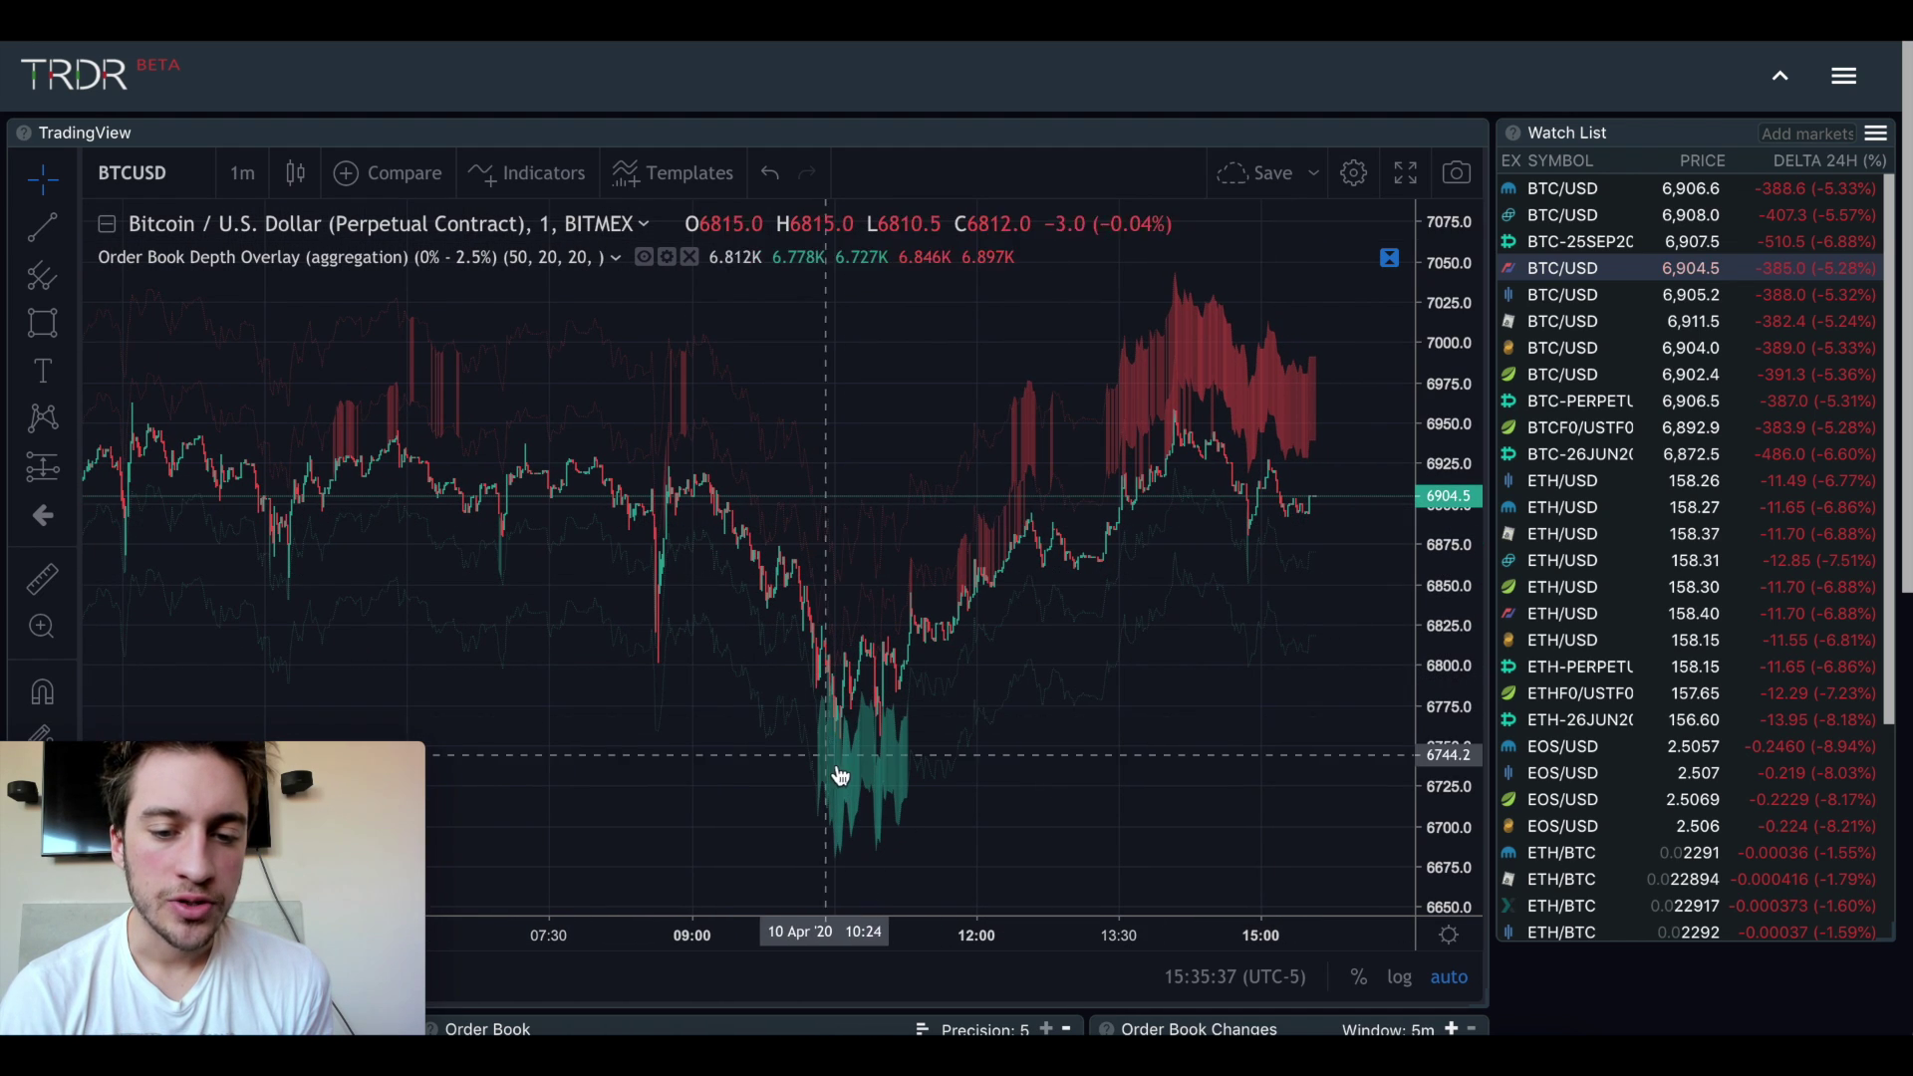
pyautogui.keyDown('shift'); pyautogui.click(840, 693); pyautogui.keyUp('shift')
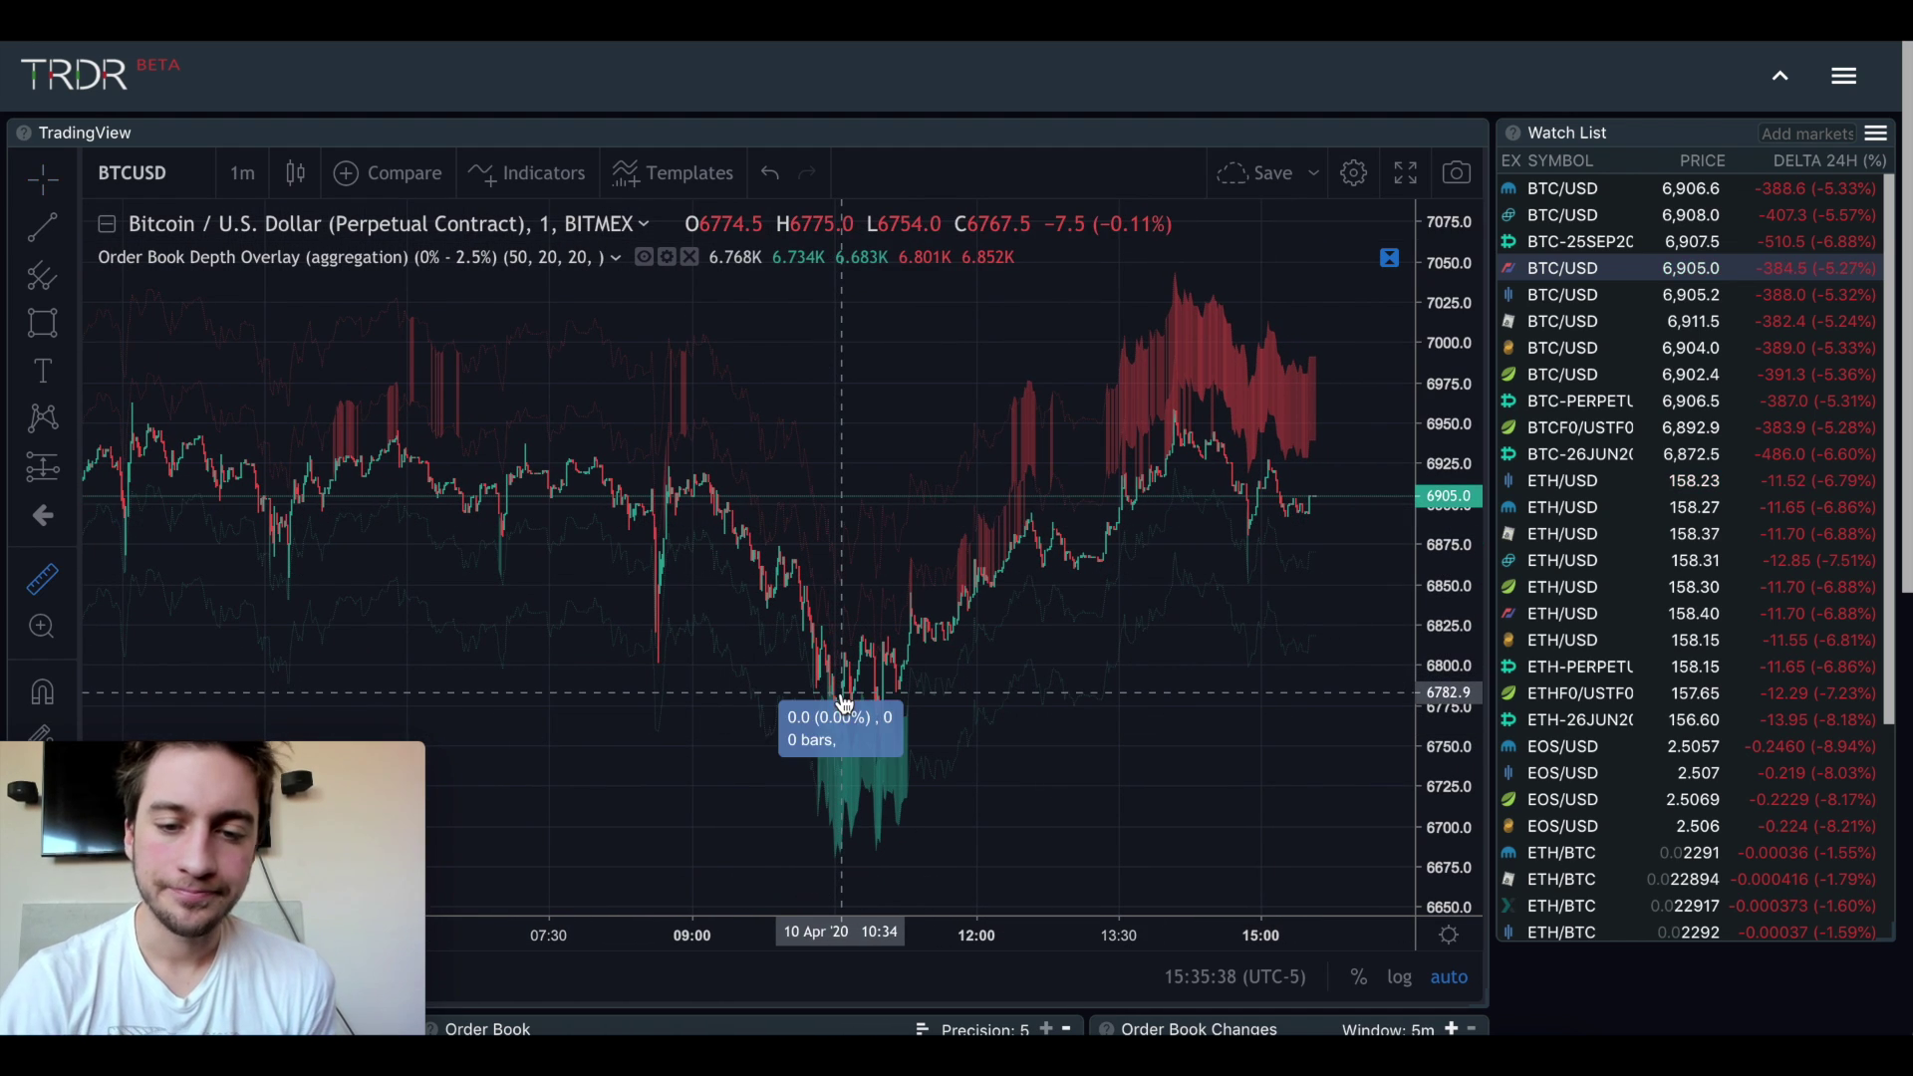
pyautogui.click(1257, 427)
# Zoom and pan the chart back in time, then click on the price area
pyautogui.scroll(1, 1143, 359)
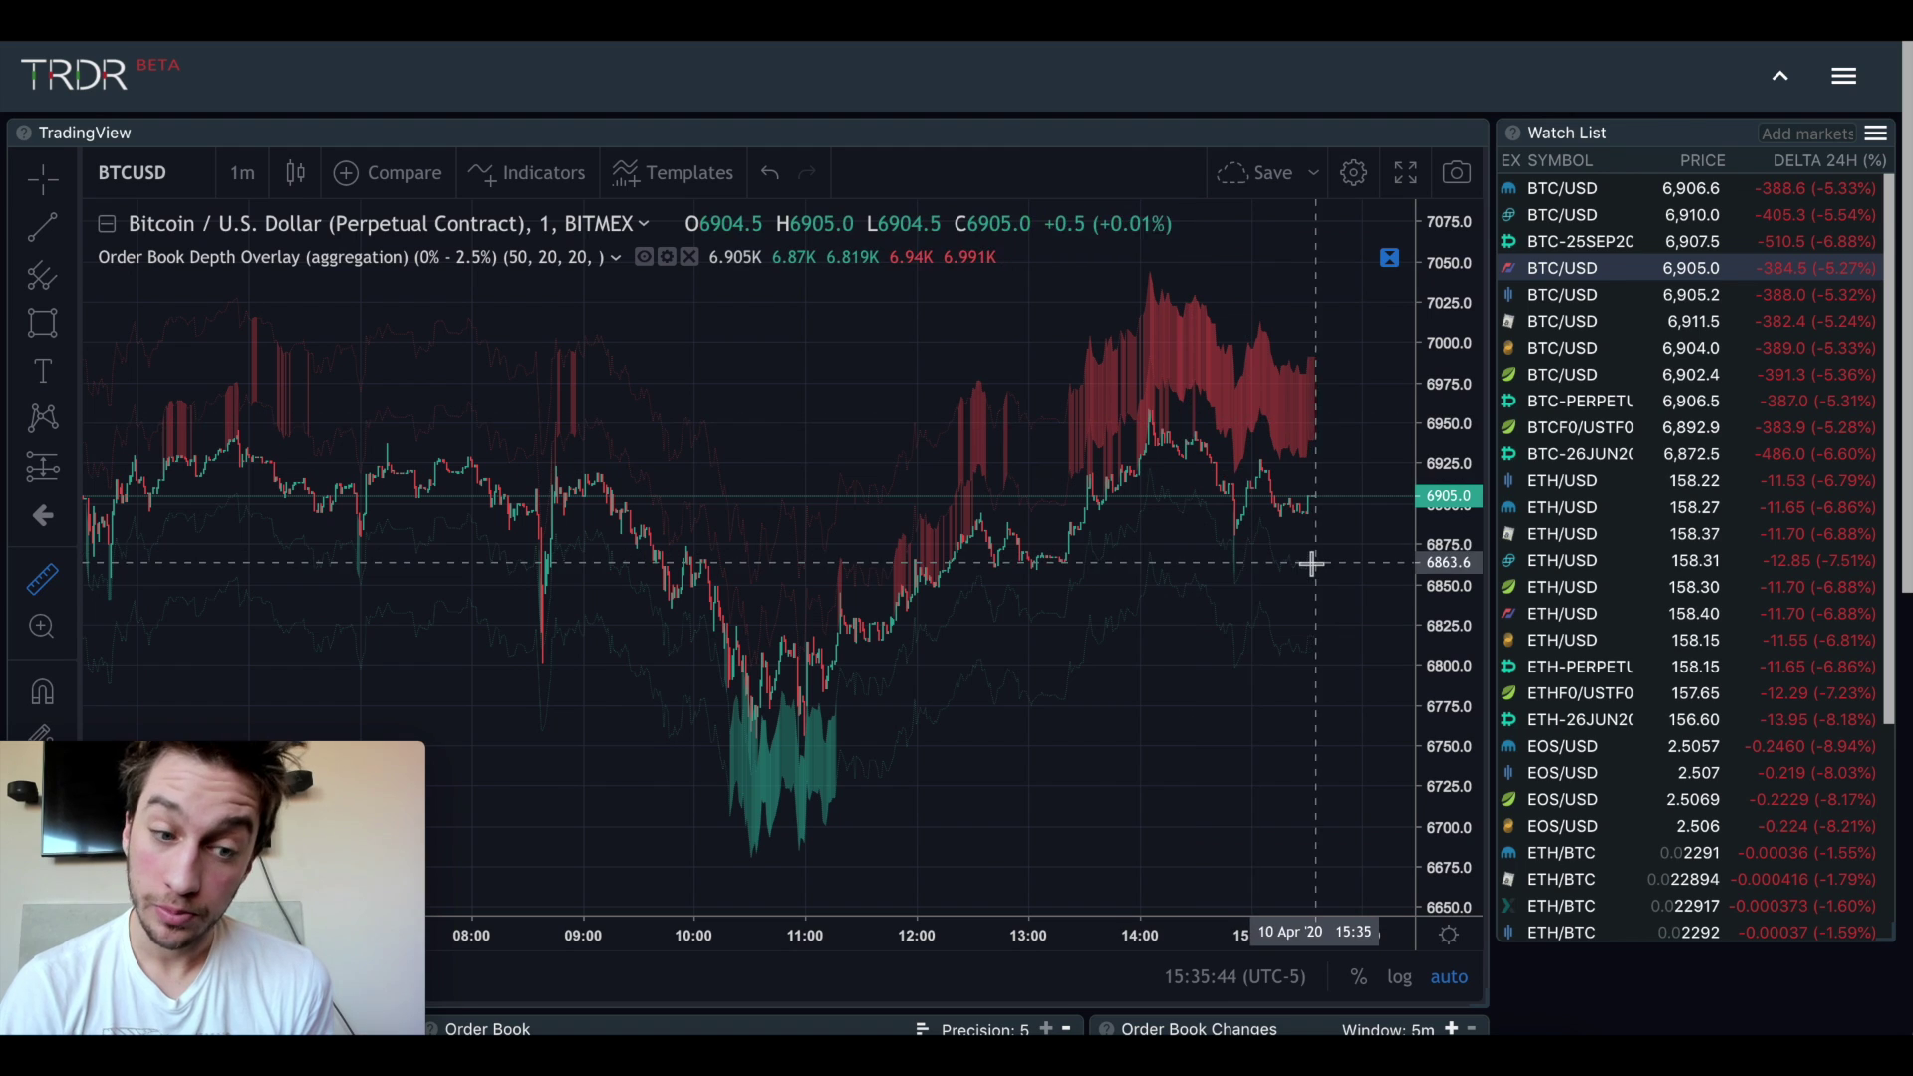
pyautogui.scroll(-3, 1311, 559)
pyautogui.scroll(-2, 1245, 699)
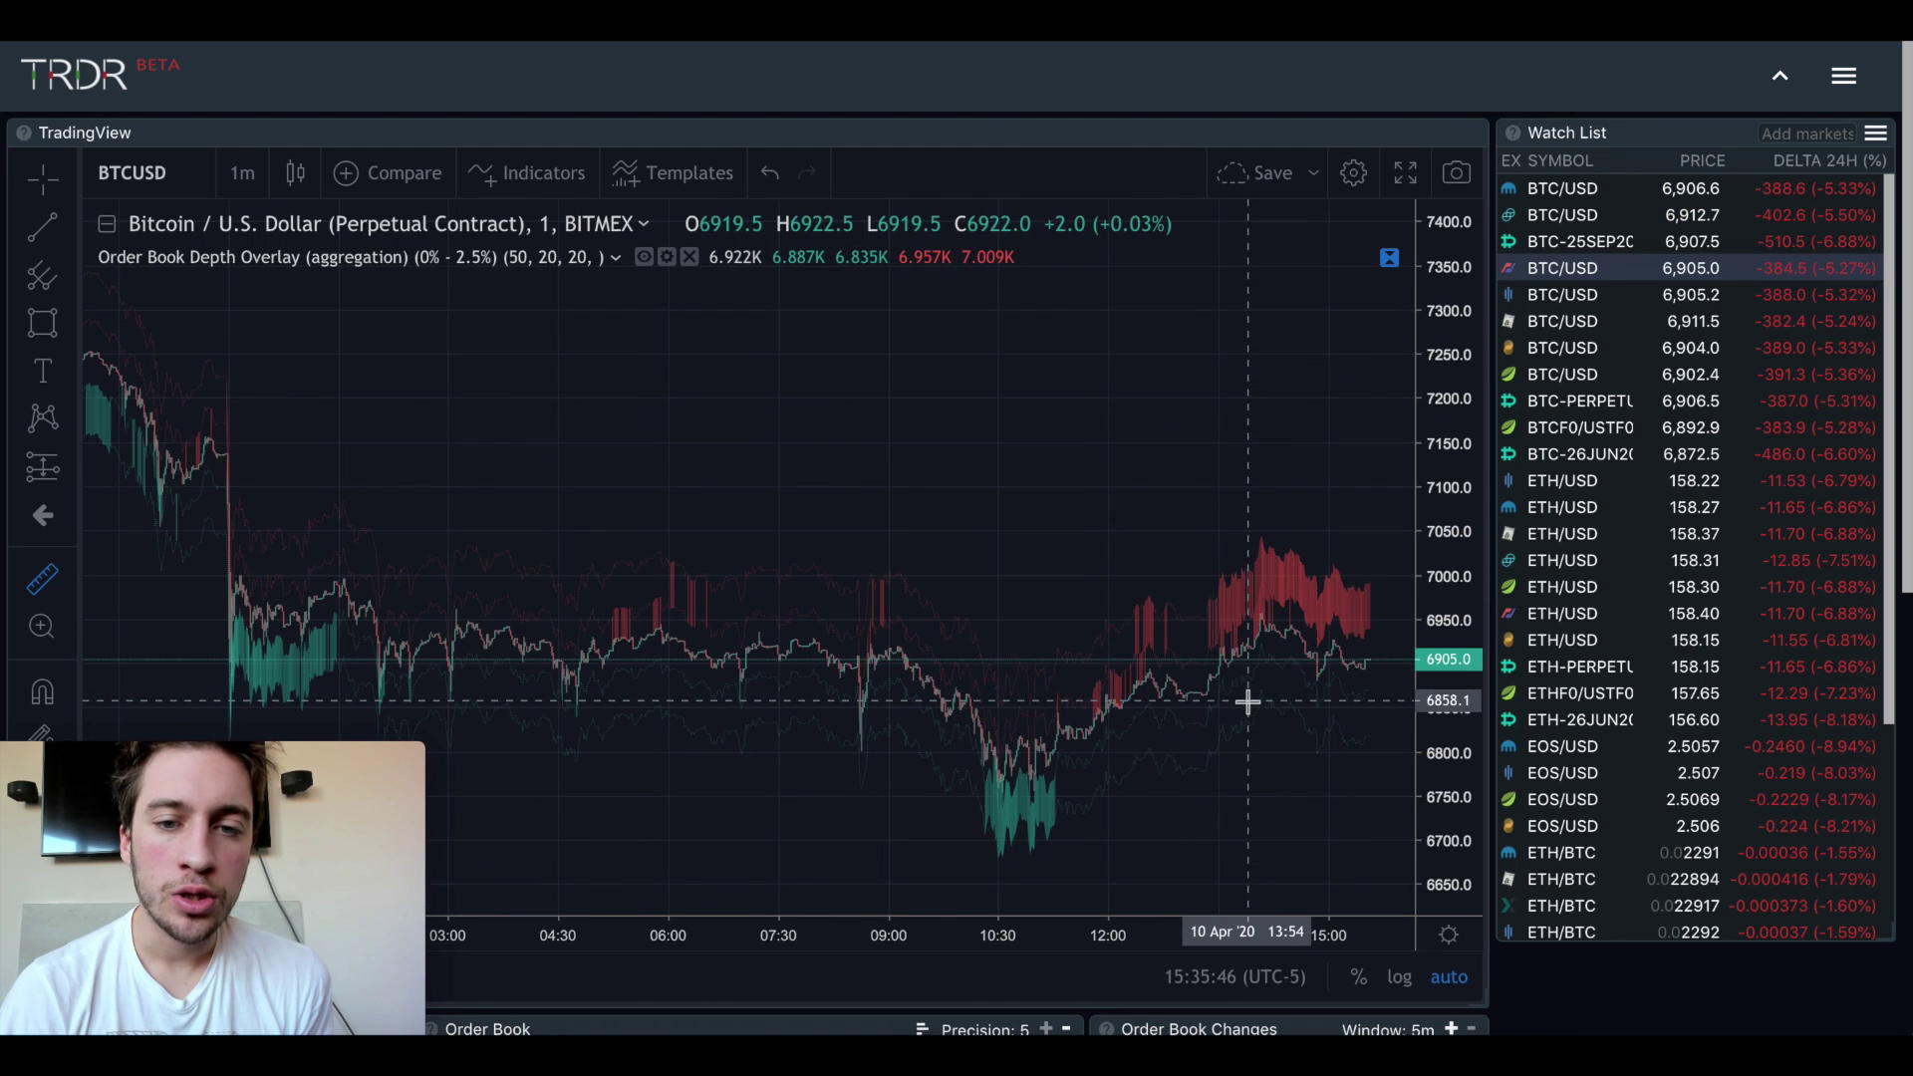
pyautogui.scroll(-1, 1236, 735)
pyautogui.hscroll(-5, 1237, 735)
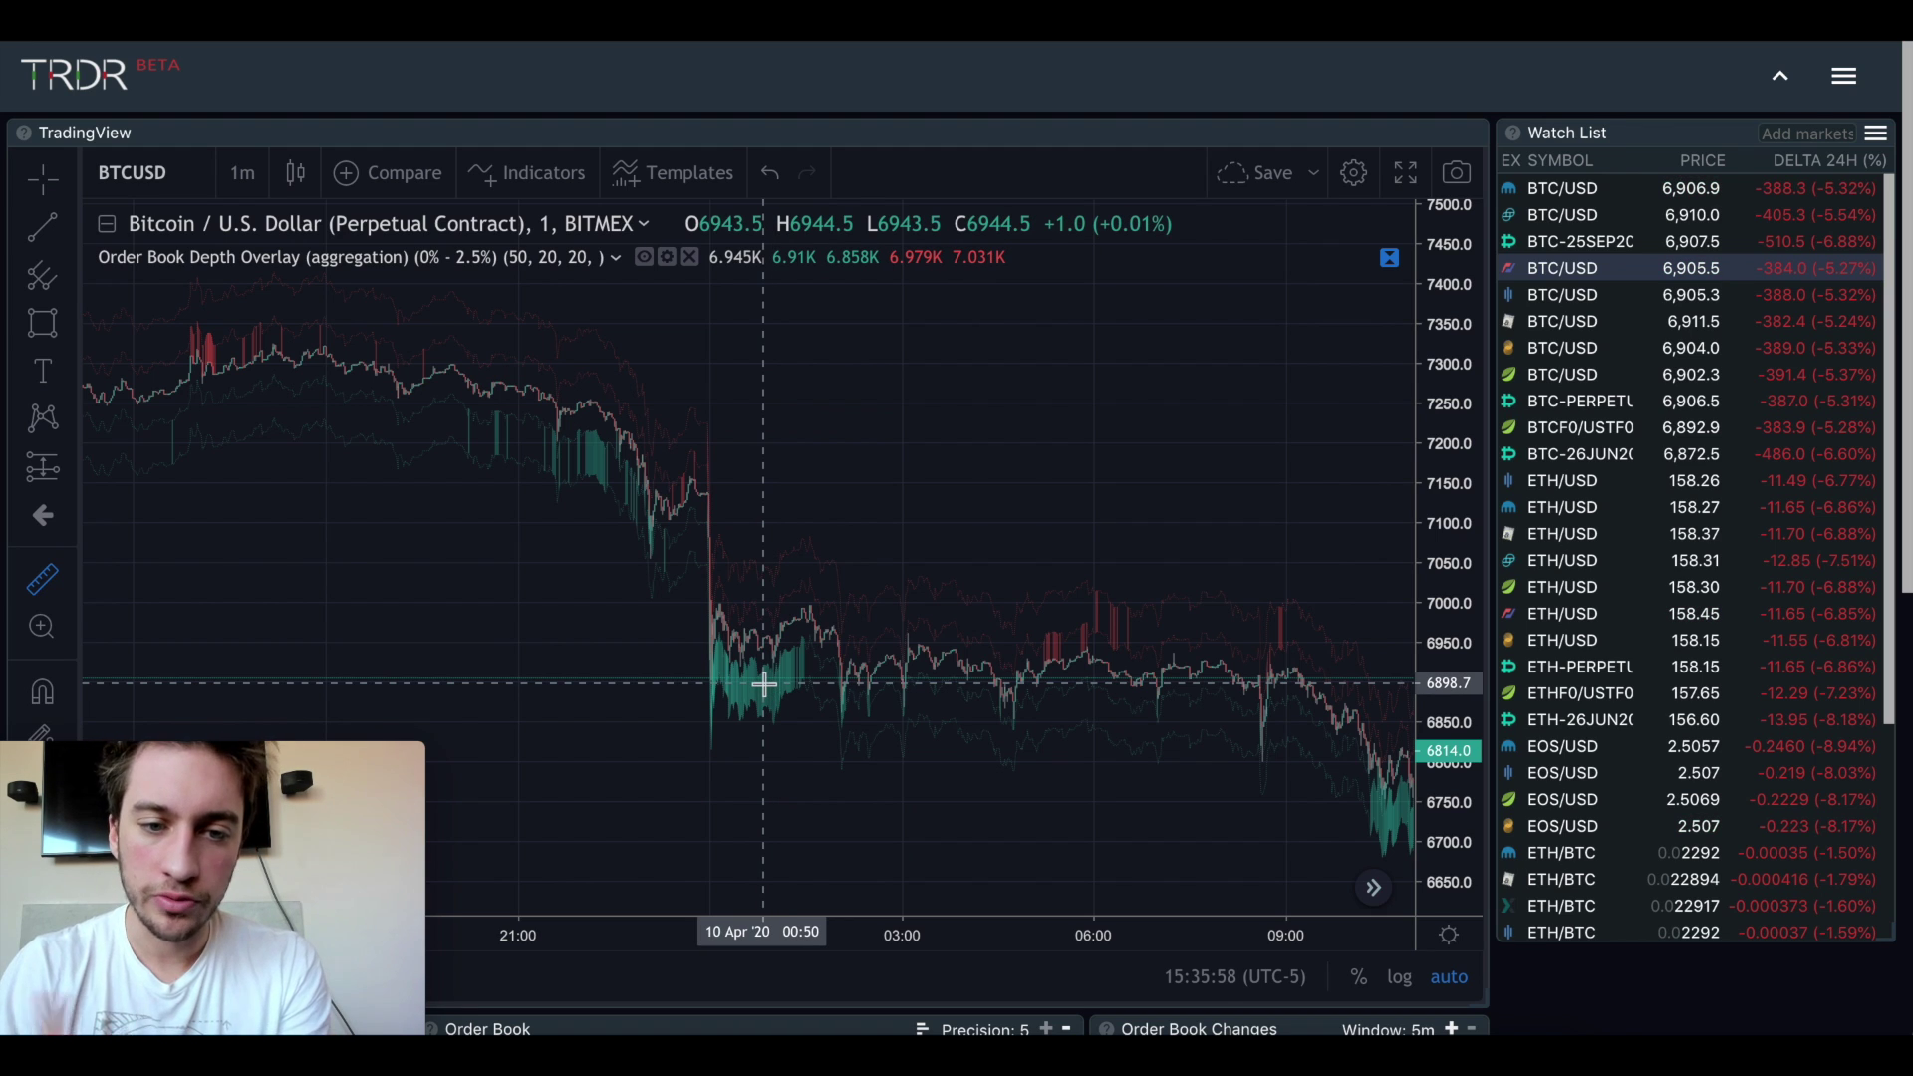
pyautogui.hscroll(-10, 763, 684)
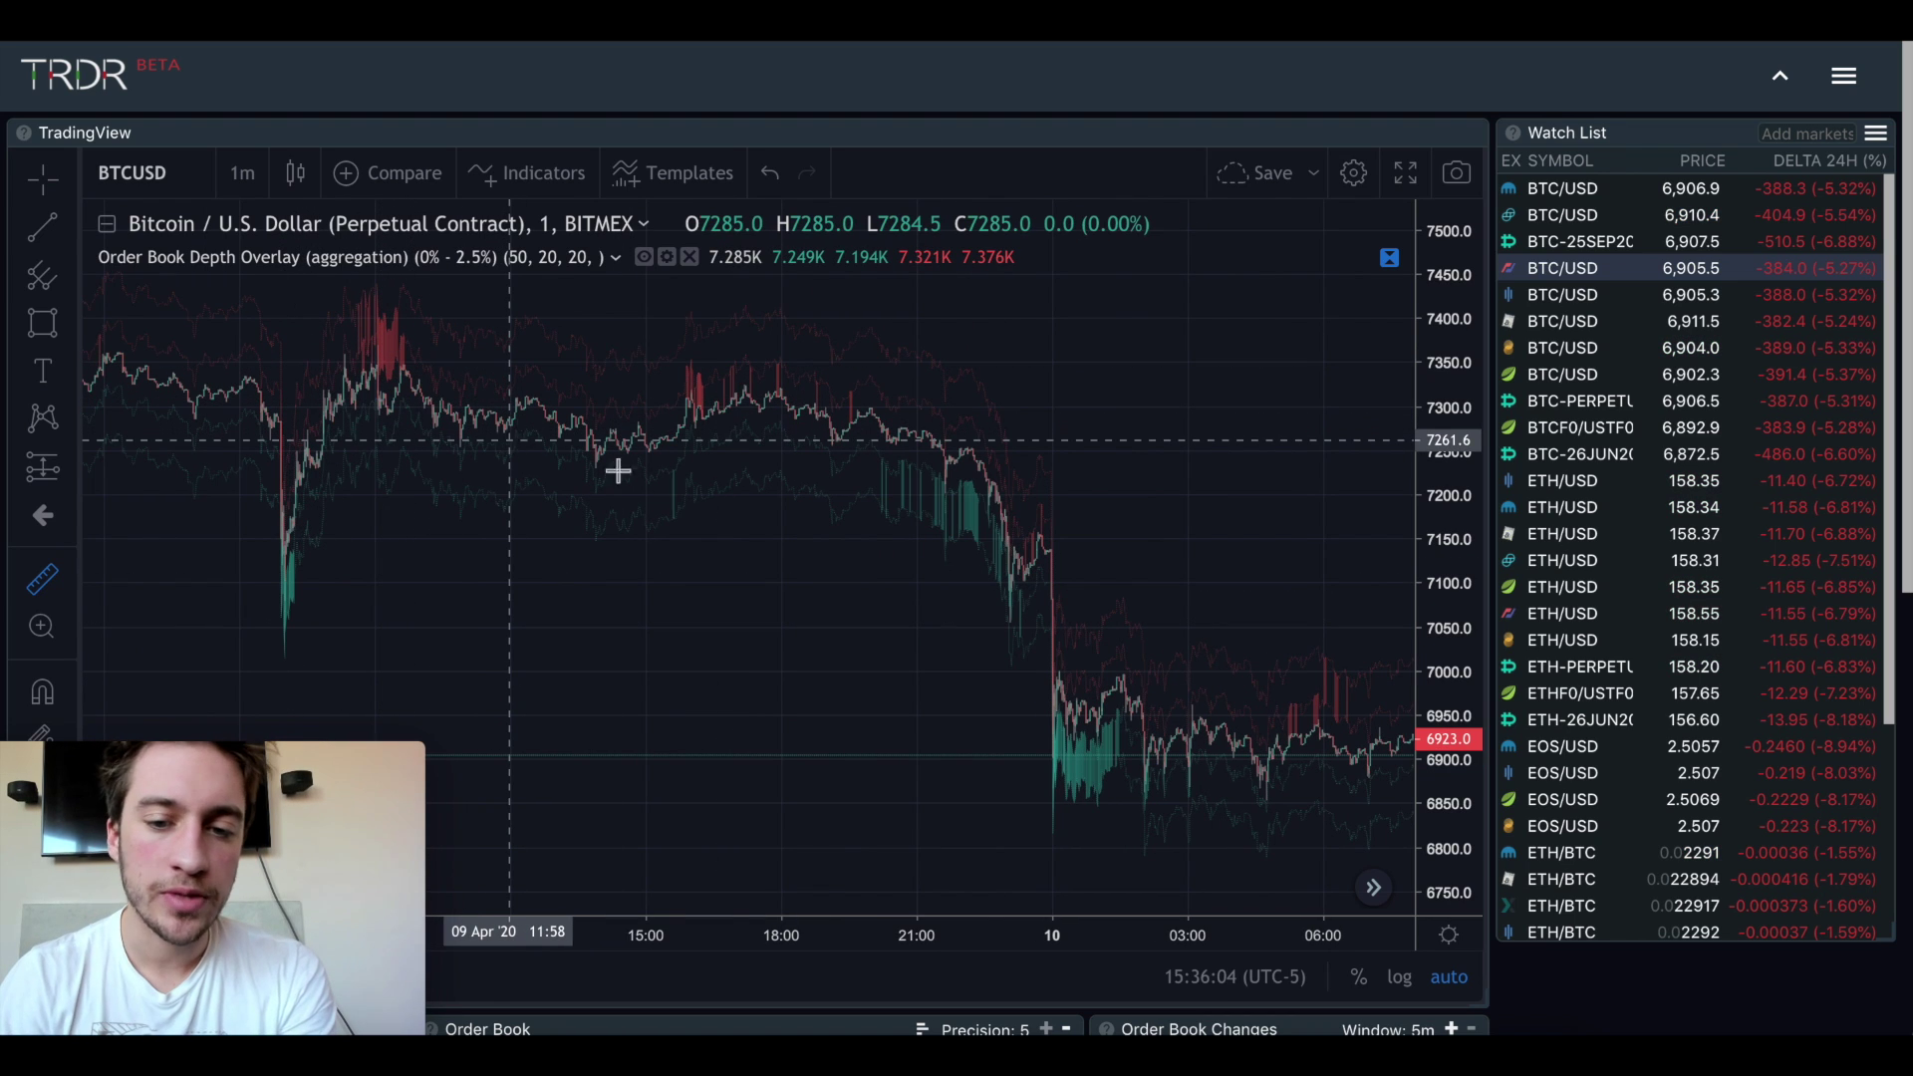
pyautogui.click(878, 617)
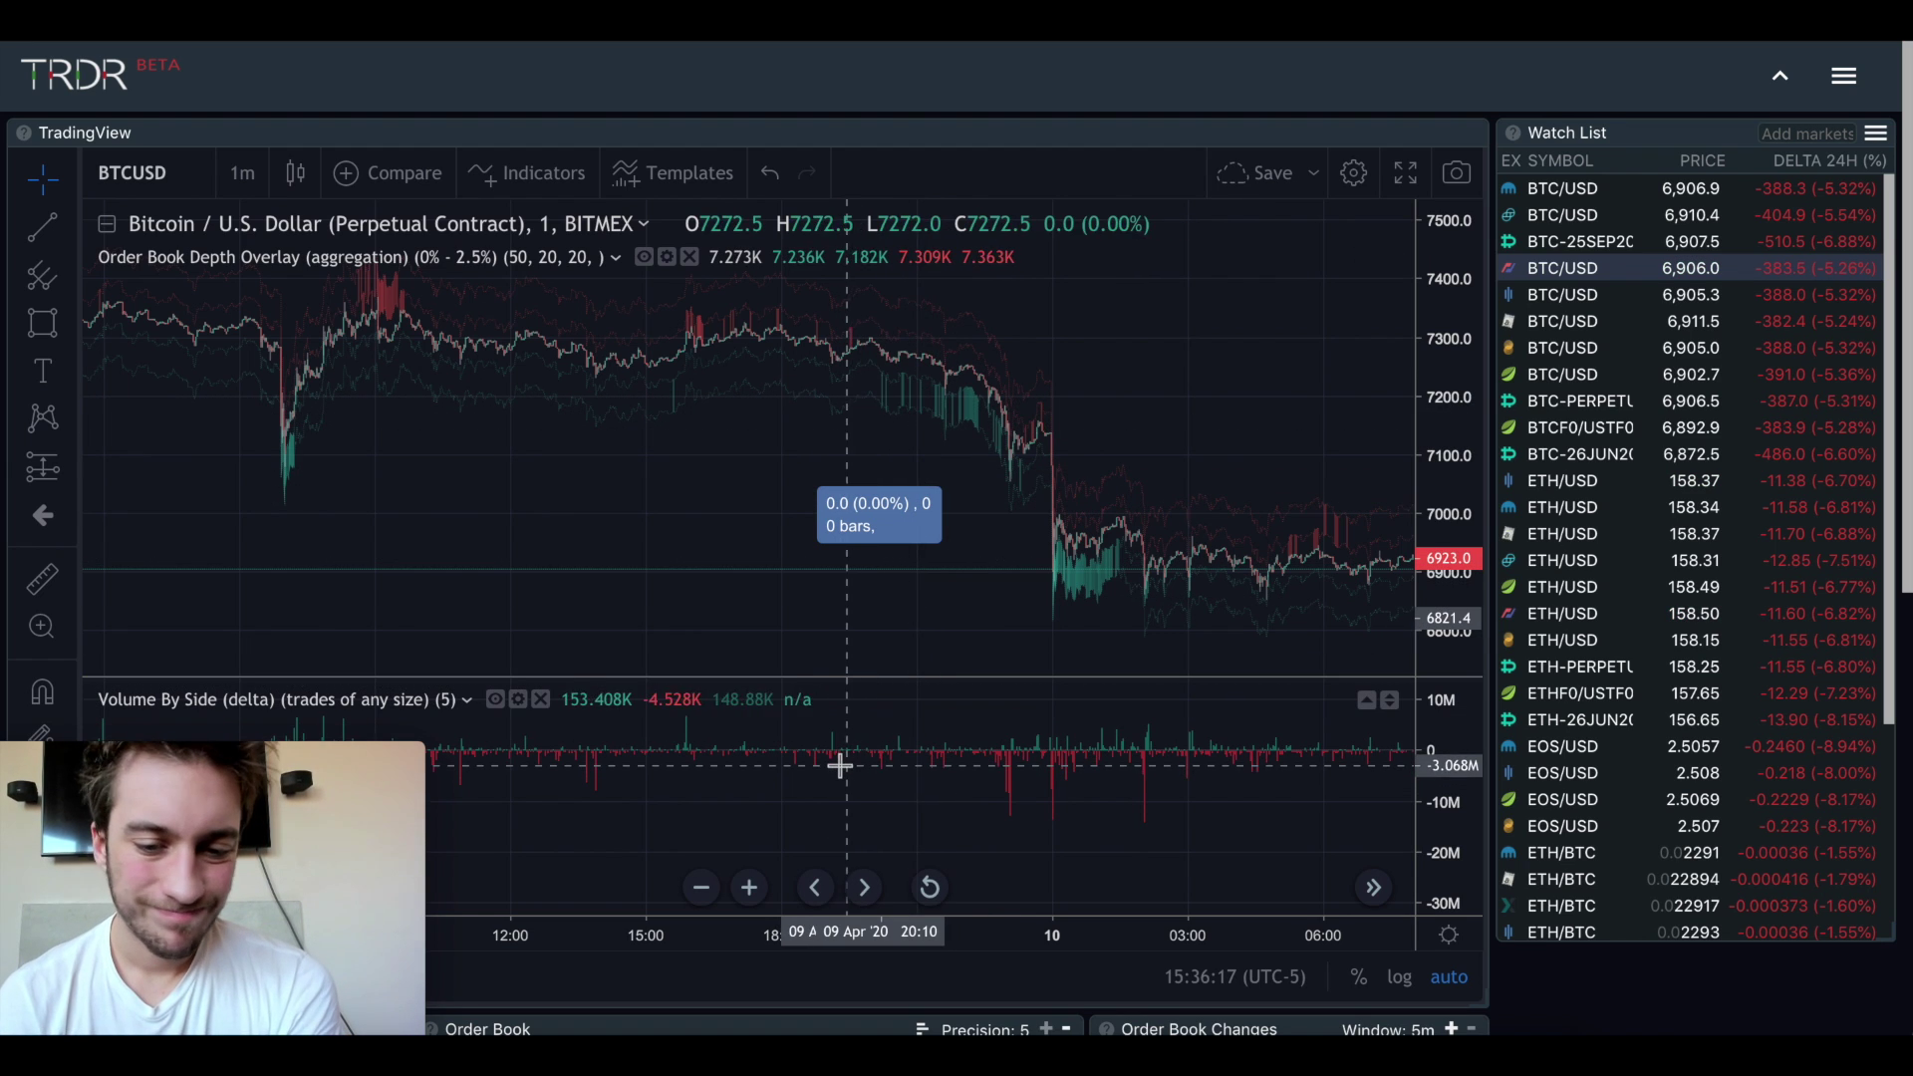
# Zoom and pan to view the liquidity bands above the Volume By Side delta pane
pyautogui.scroll(1, 937, 757)
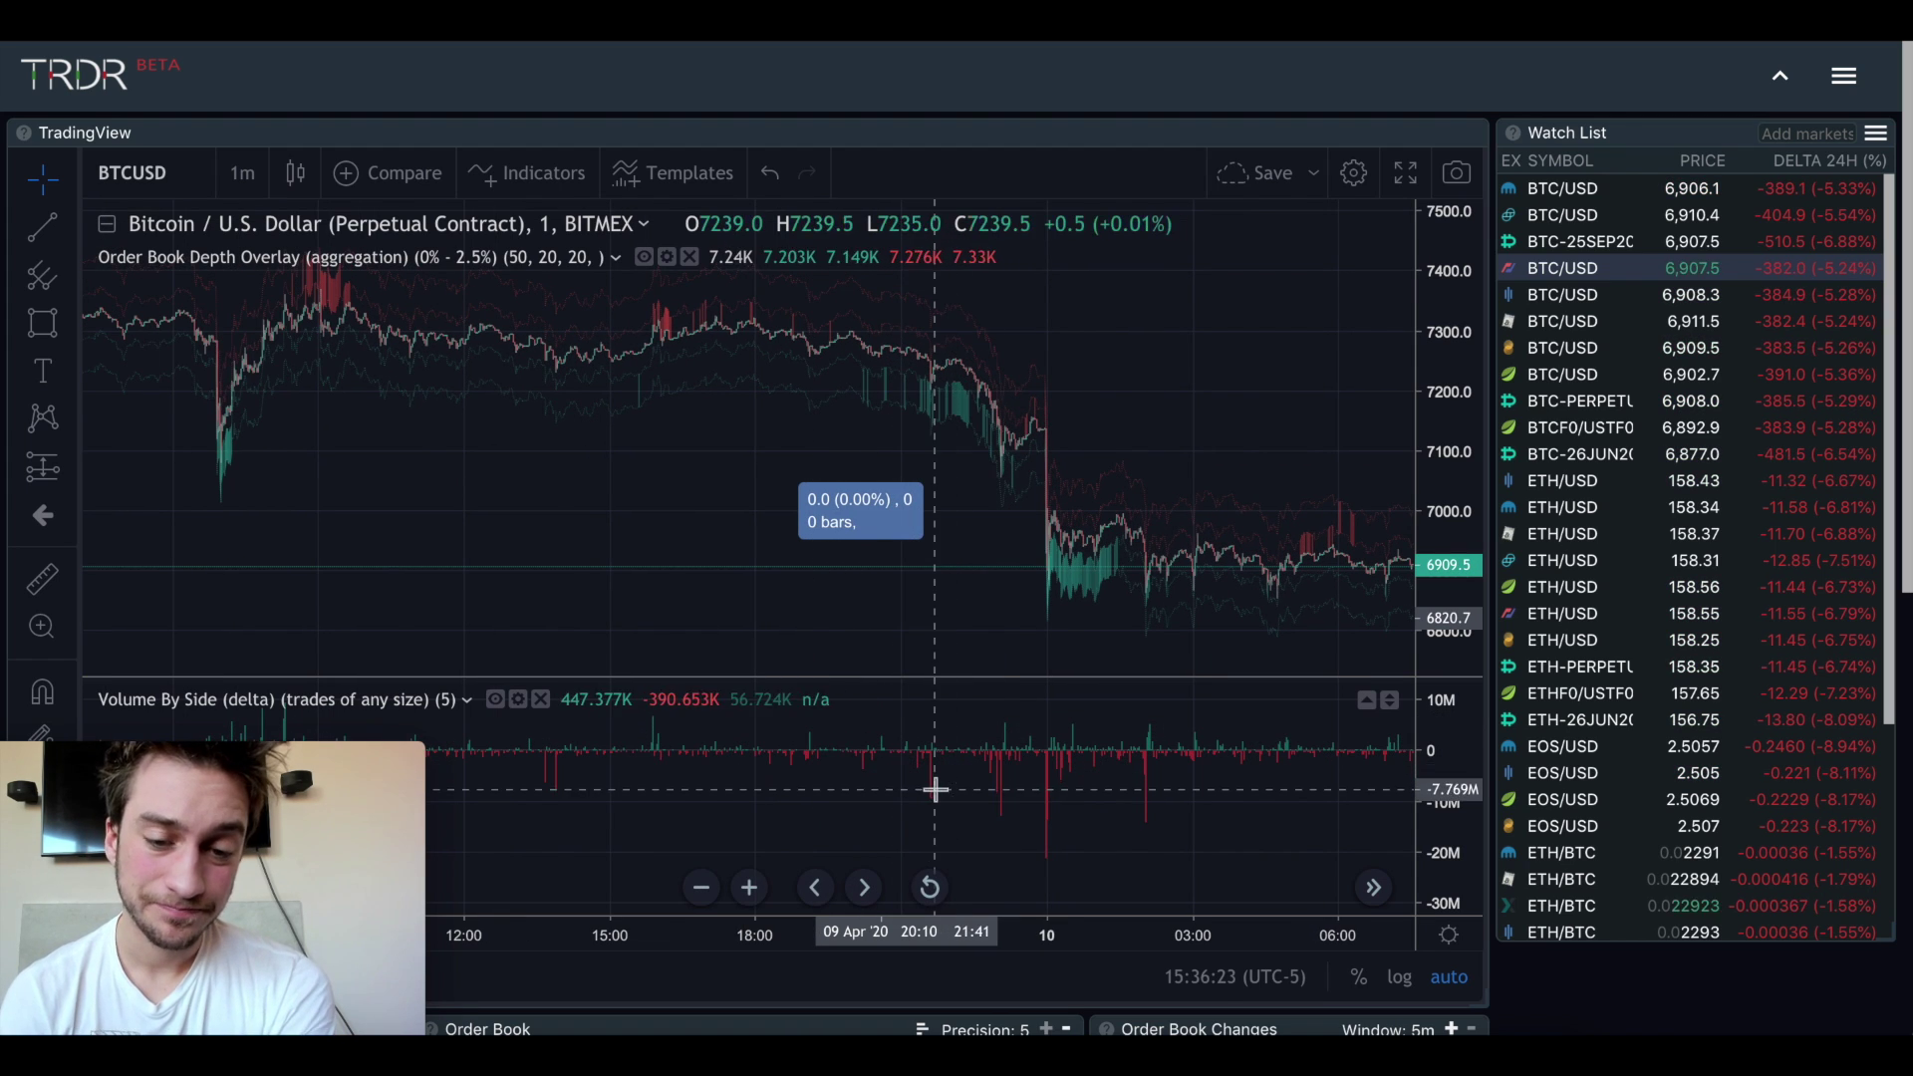
pyautogui.scroll(-1, 909, 533)
pyautogui.hscroll(-5, 909, 533)
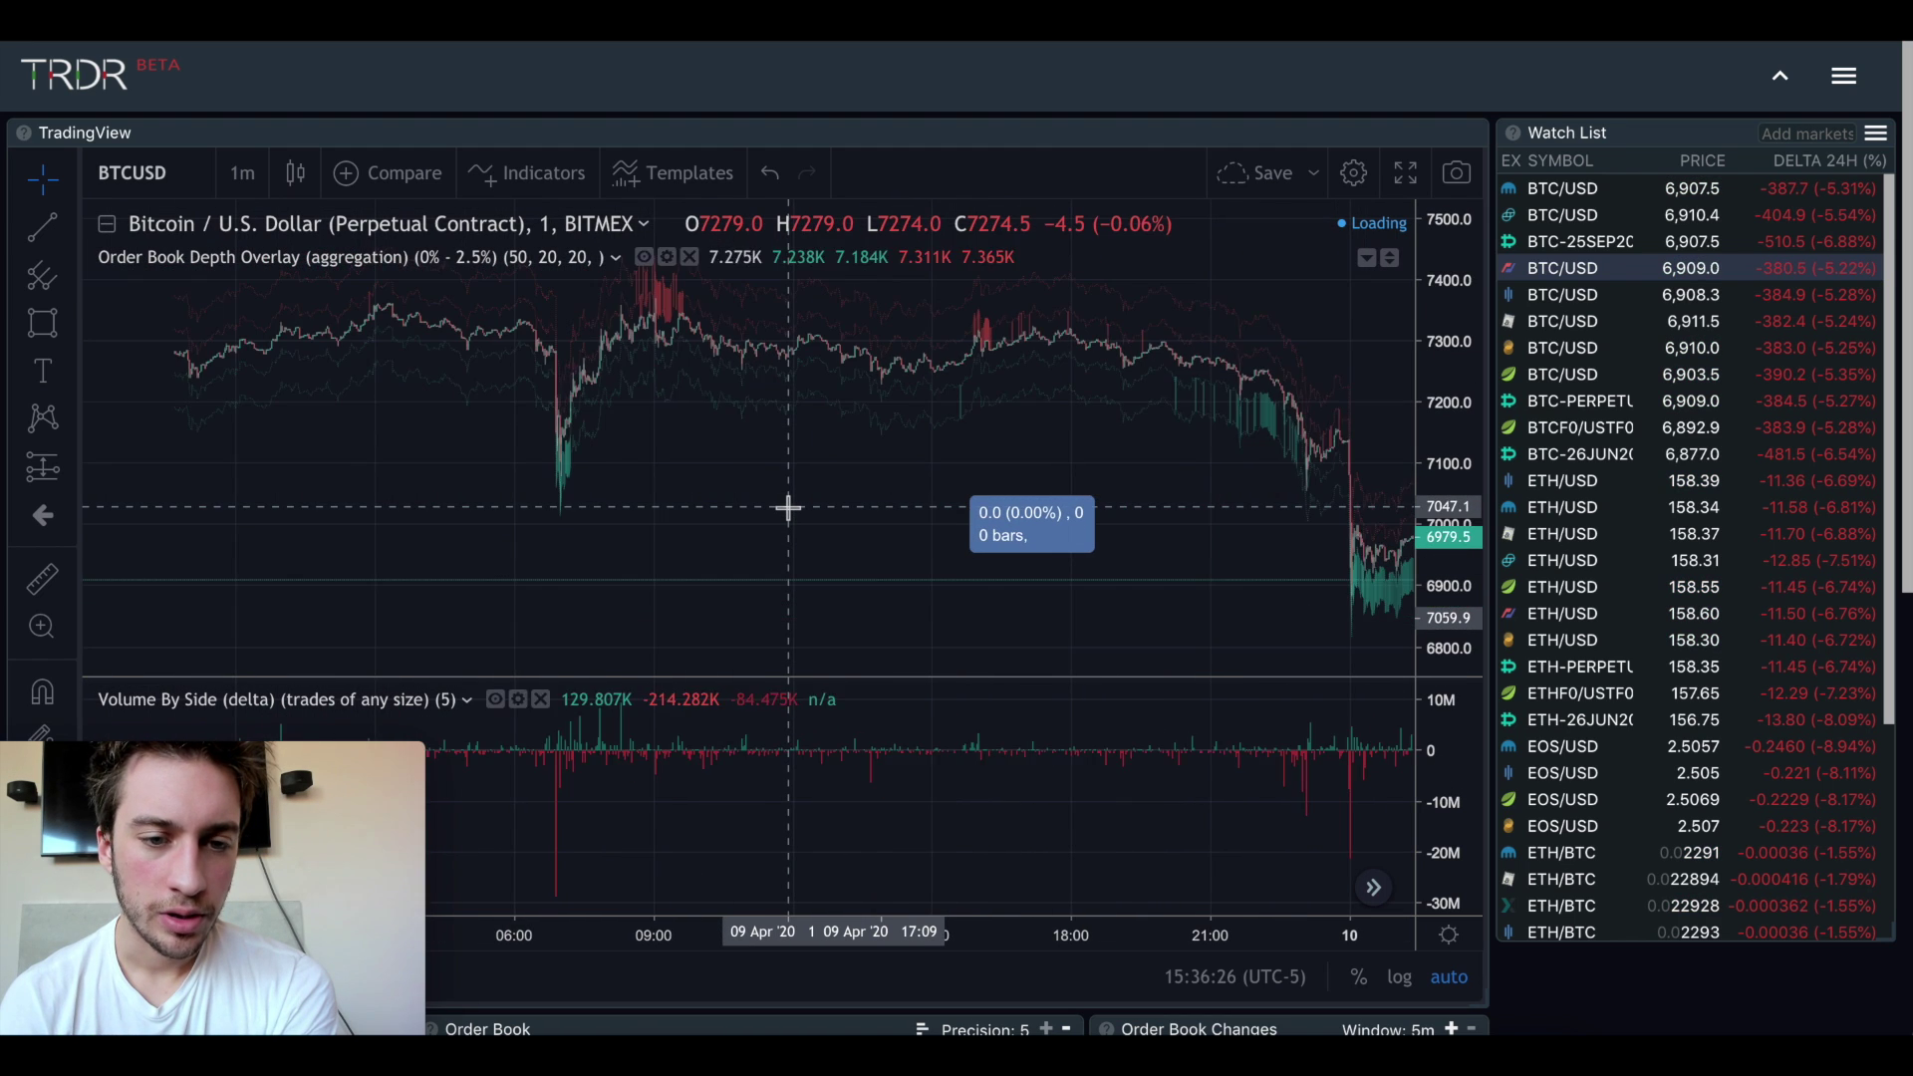
pyautogui.hscroll(5, 787, 508)
pyautogui.scroll(3, 855, 374)
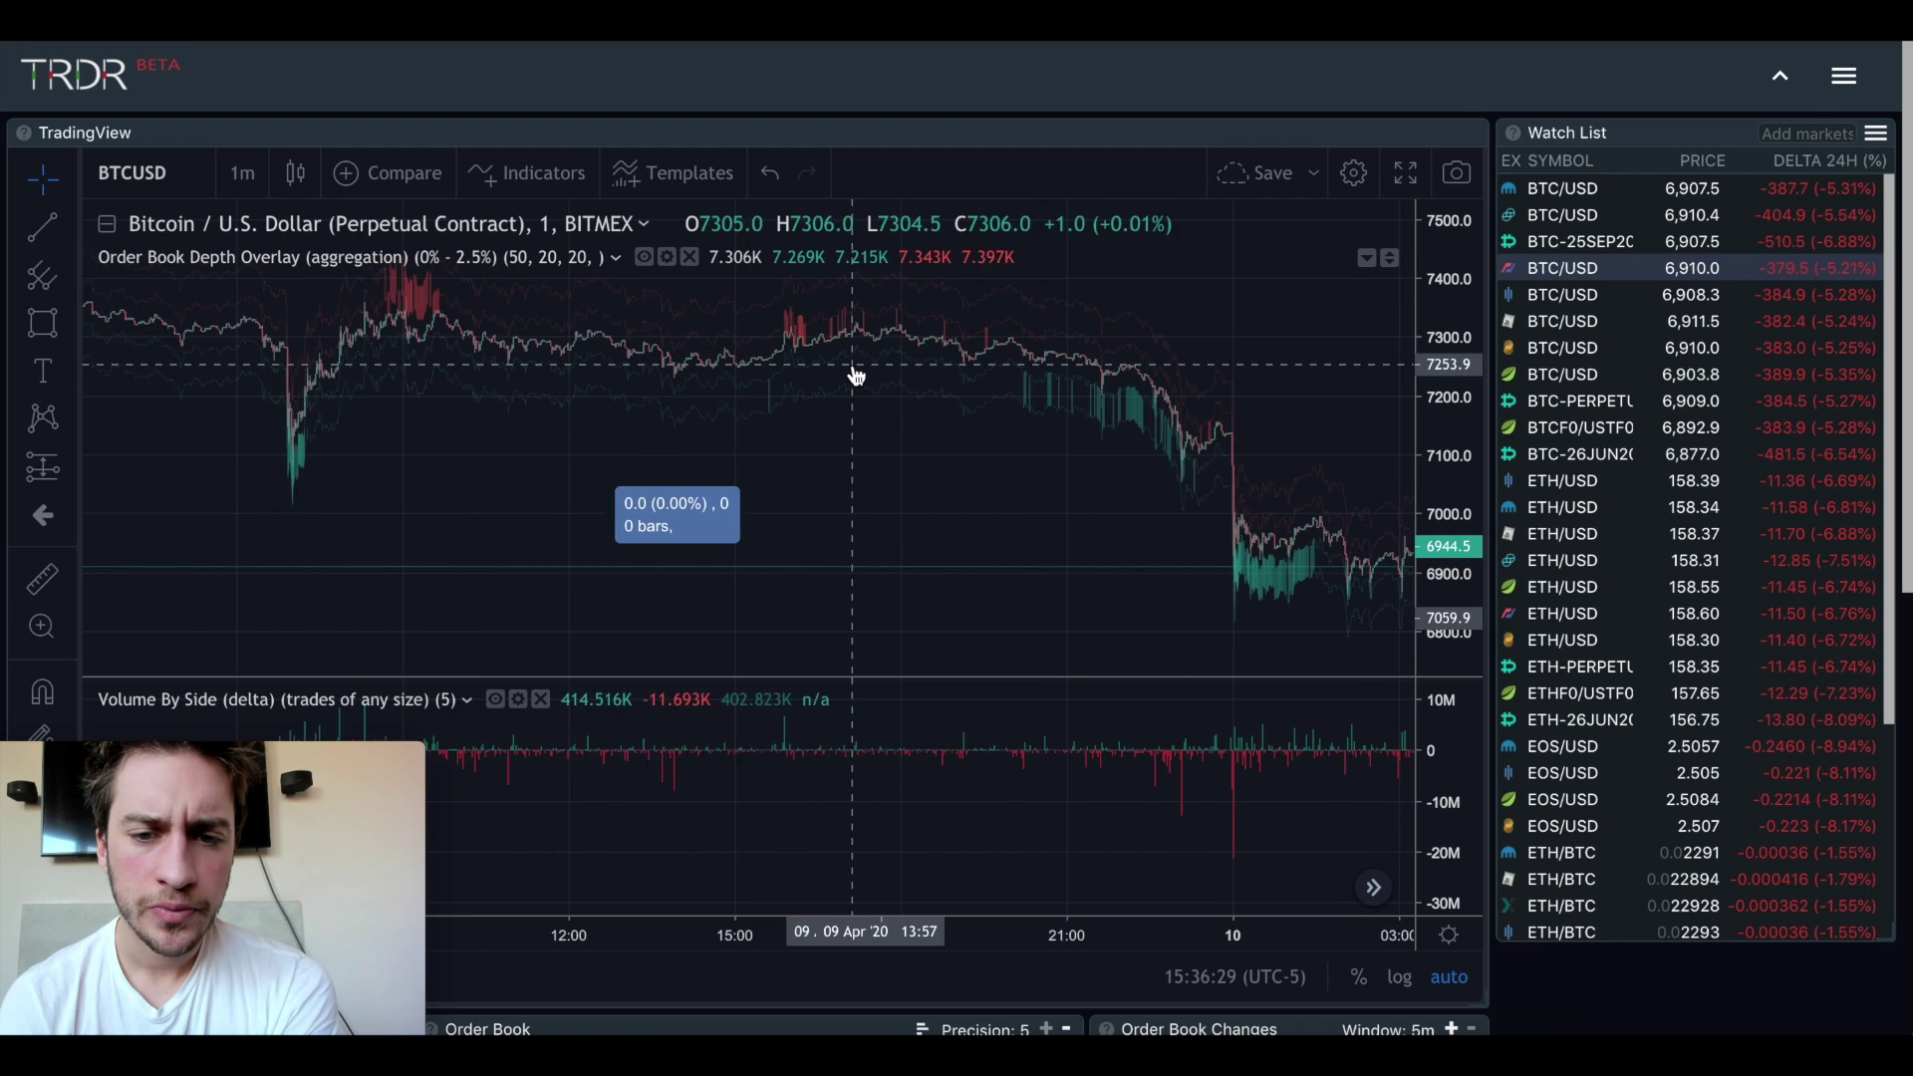
pyautogui.scroll(1, 855, 375)
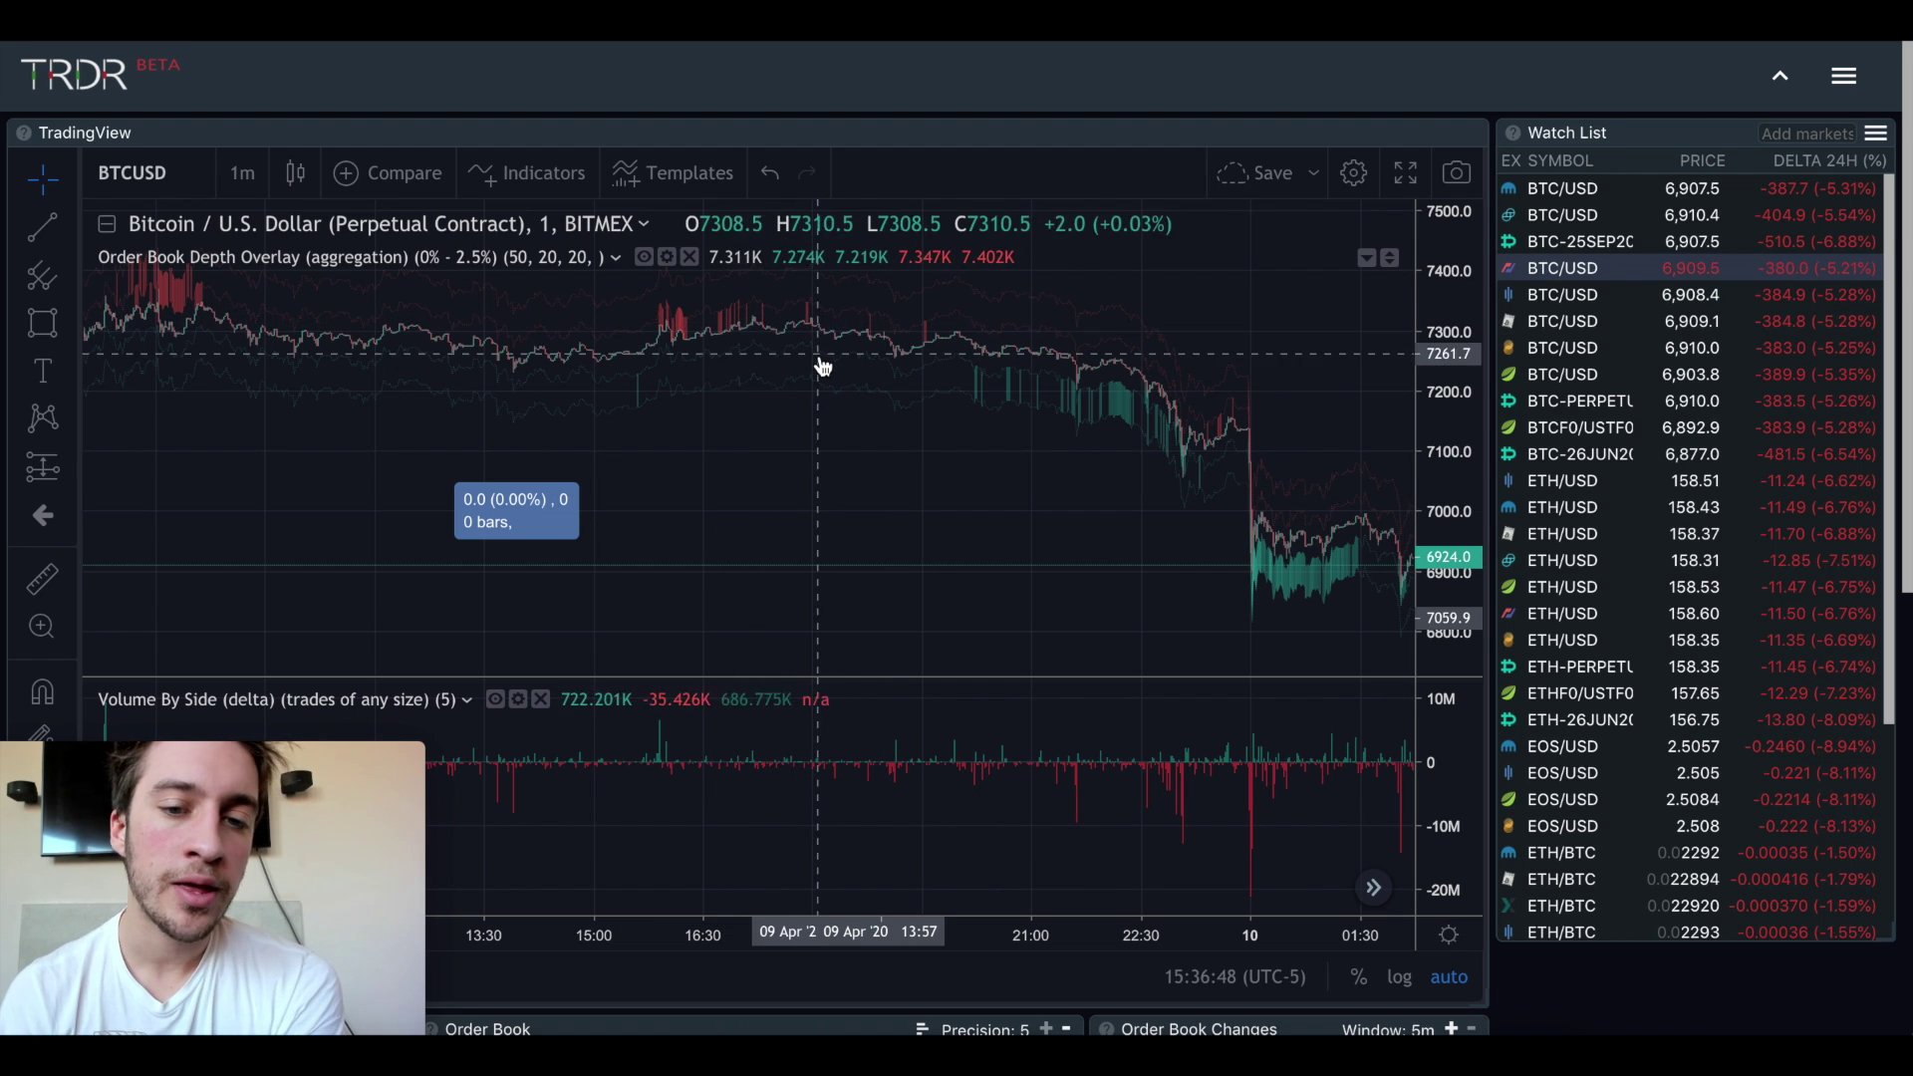
pyautogui.scroll(-1, 927, 407)
pyautogui.hscroll(5, 928, 406)
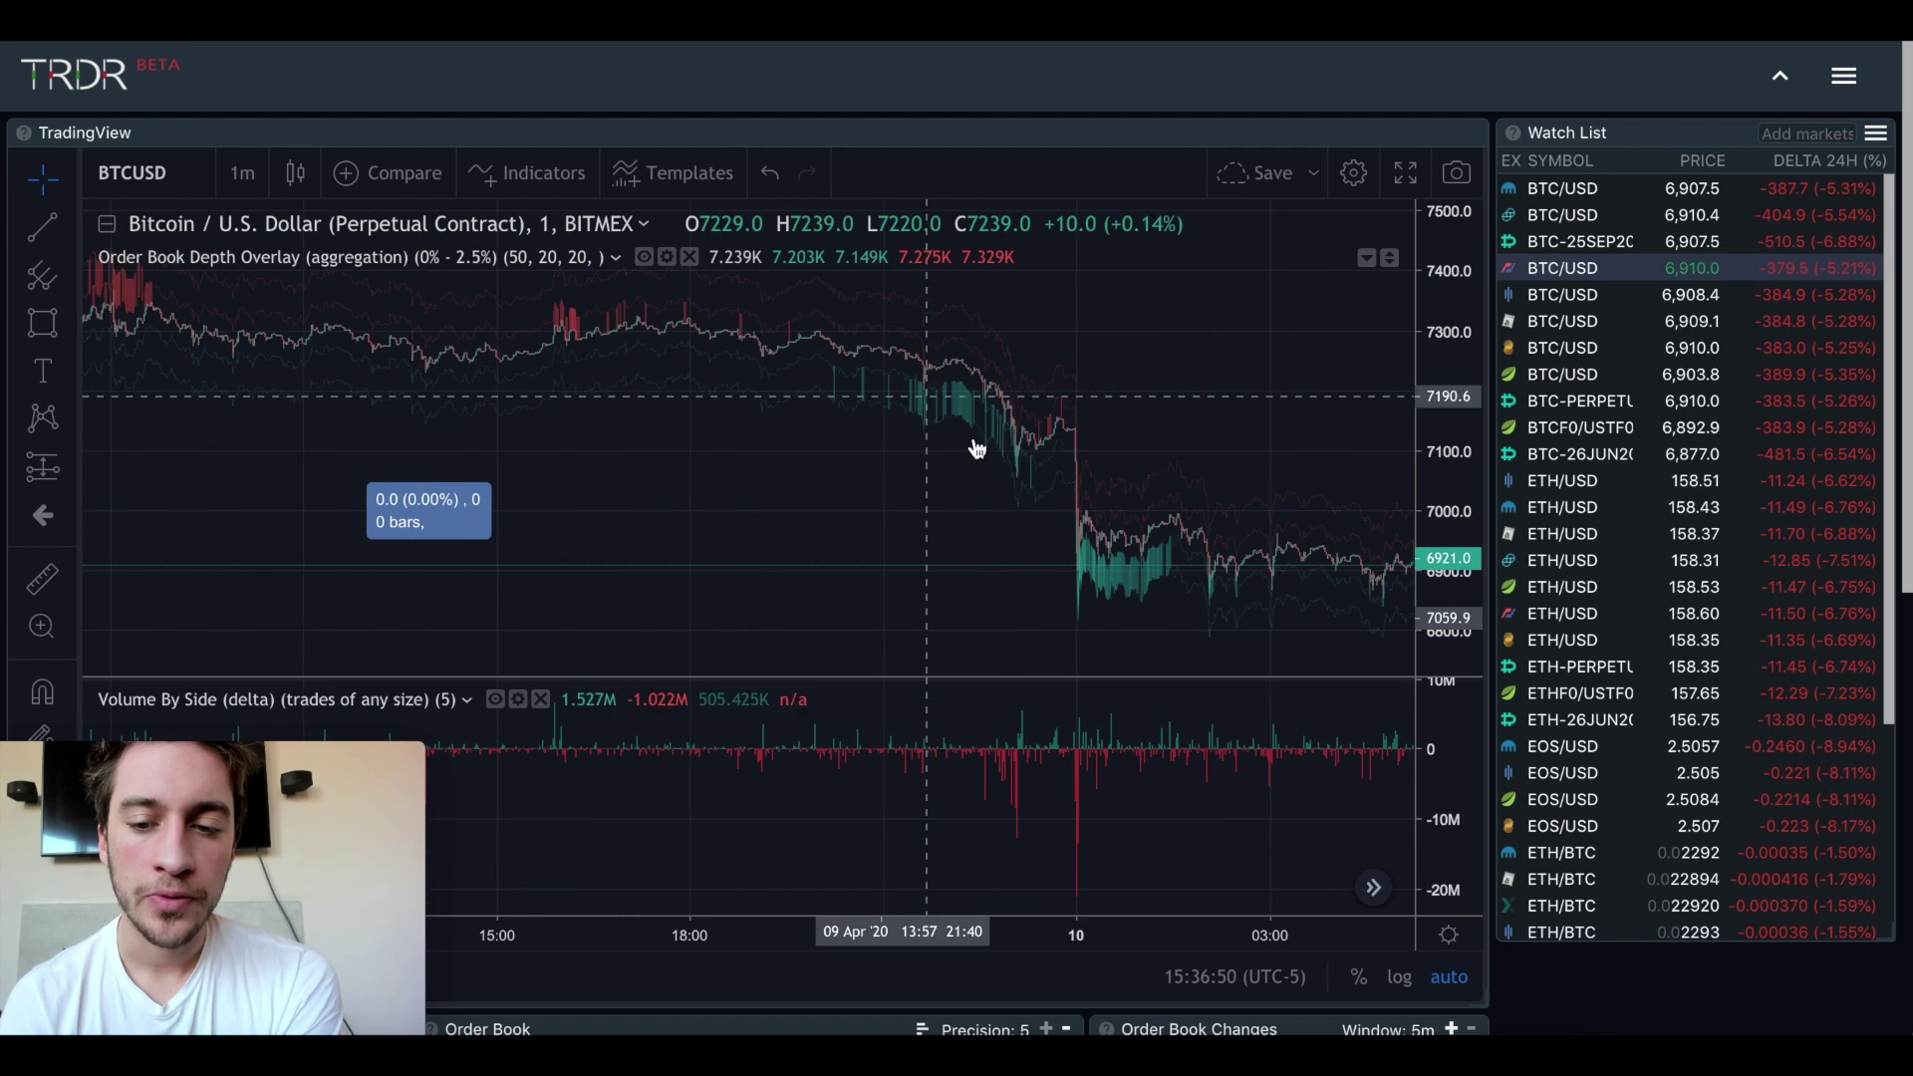
pyautogui.scroll(2, 1101, 599)
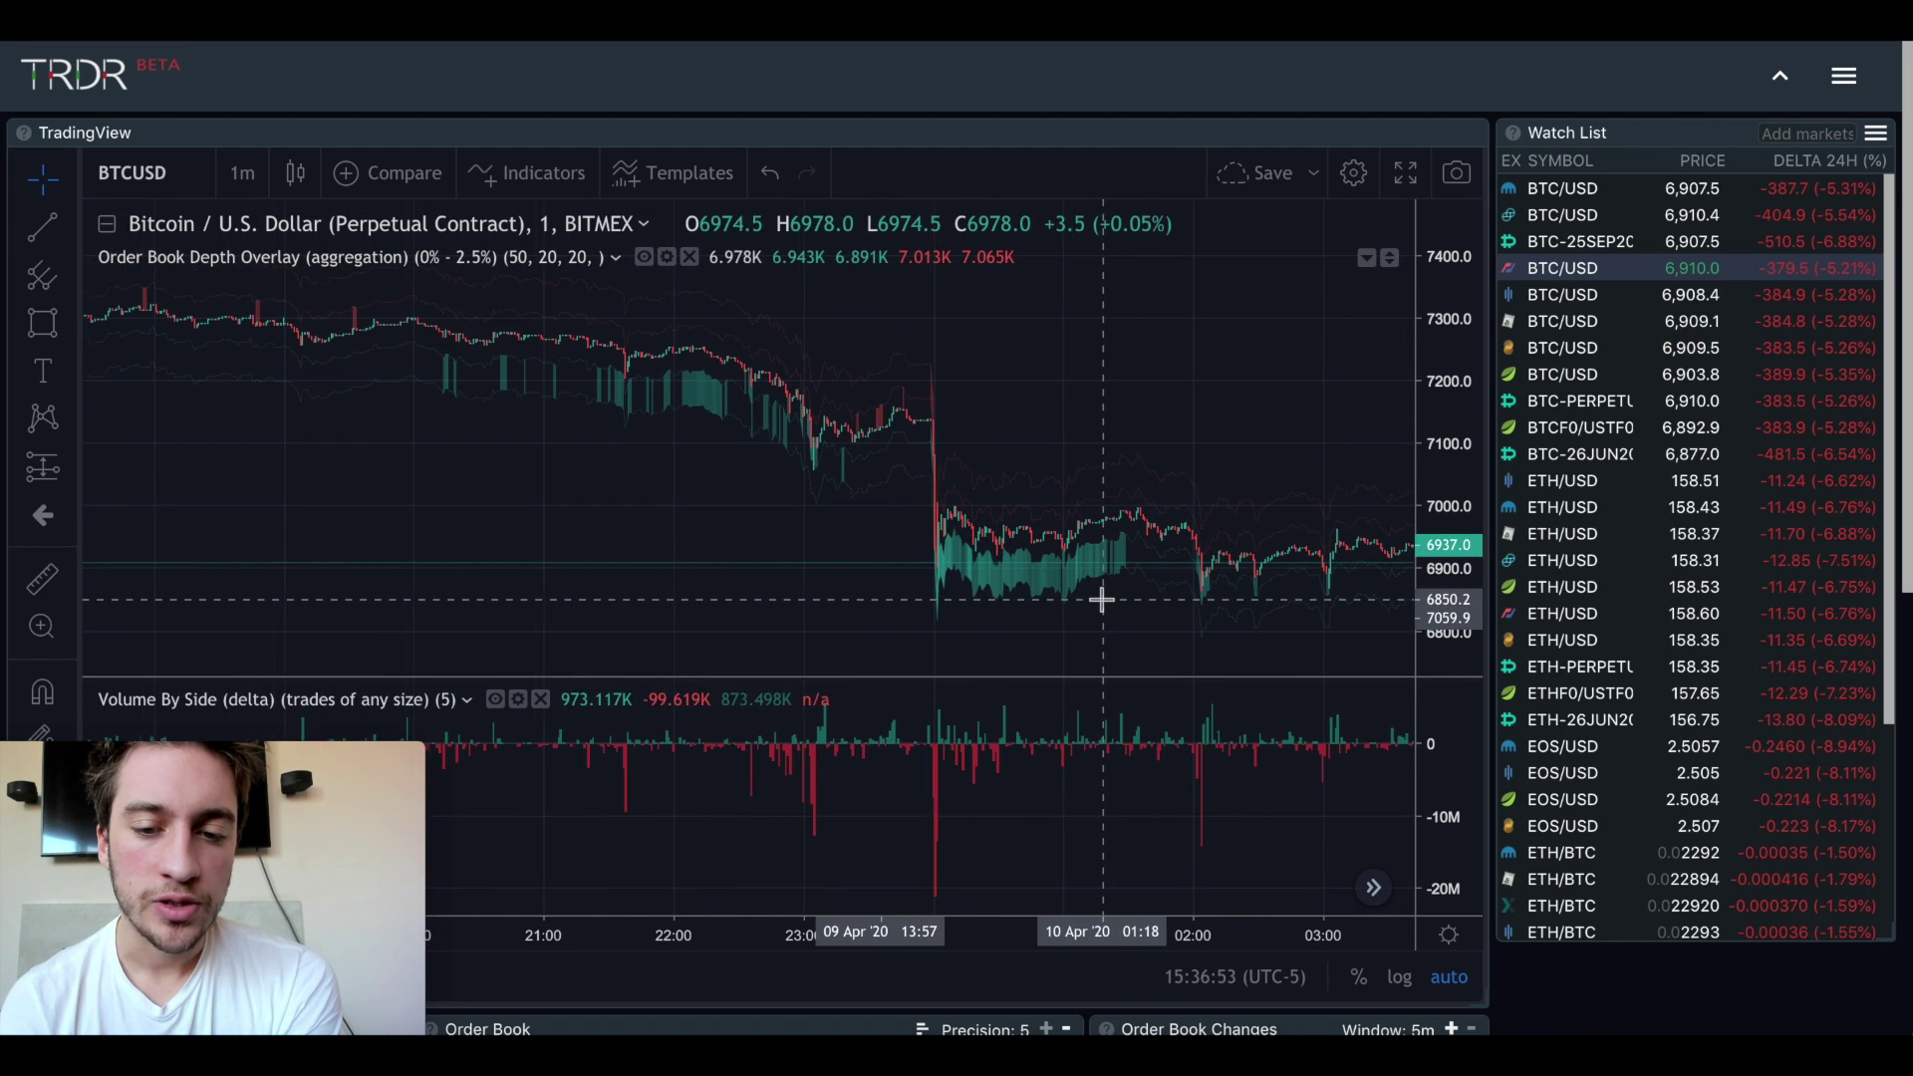
pyautogui.scroll(1, 916, 589)
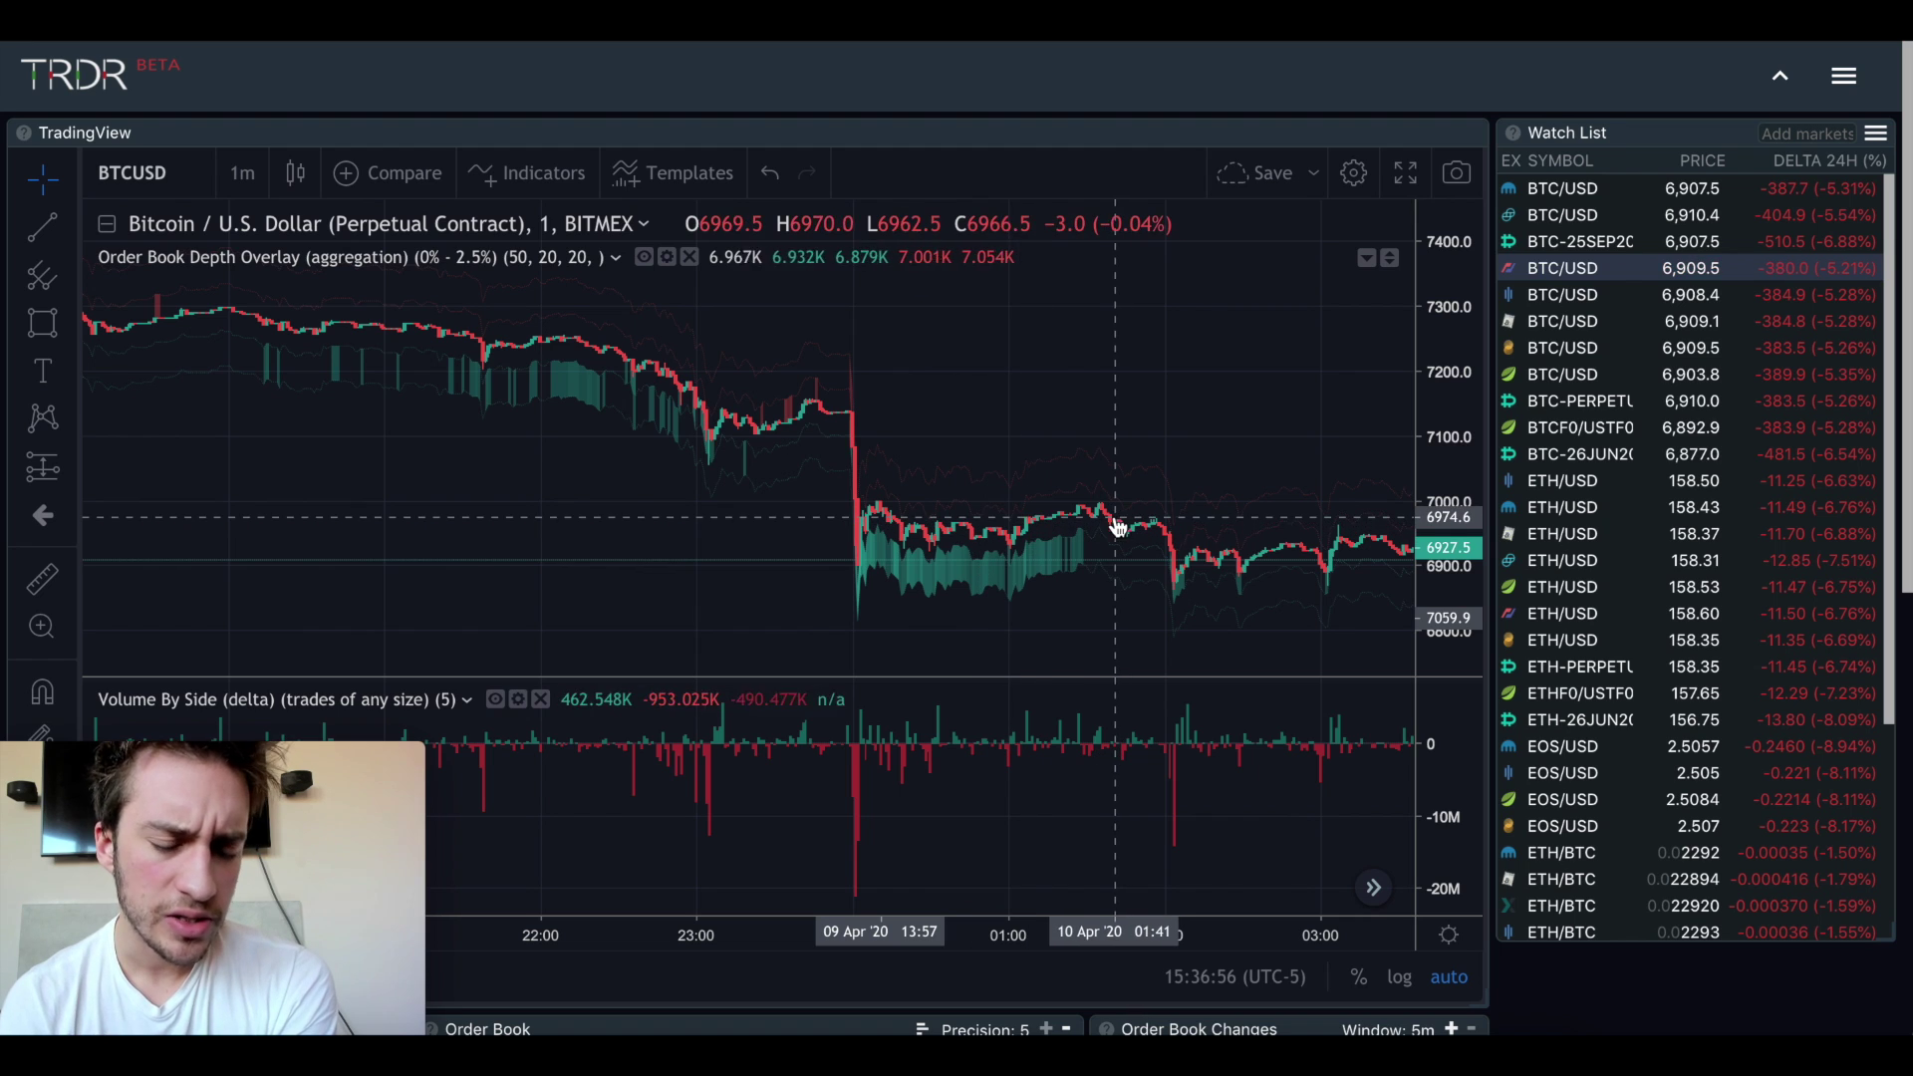
pyautogui.scroll(2, 1085, 538)
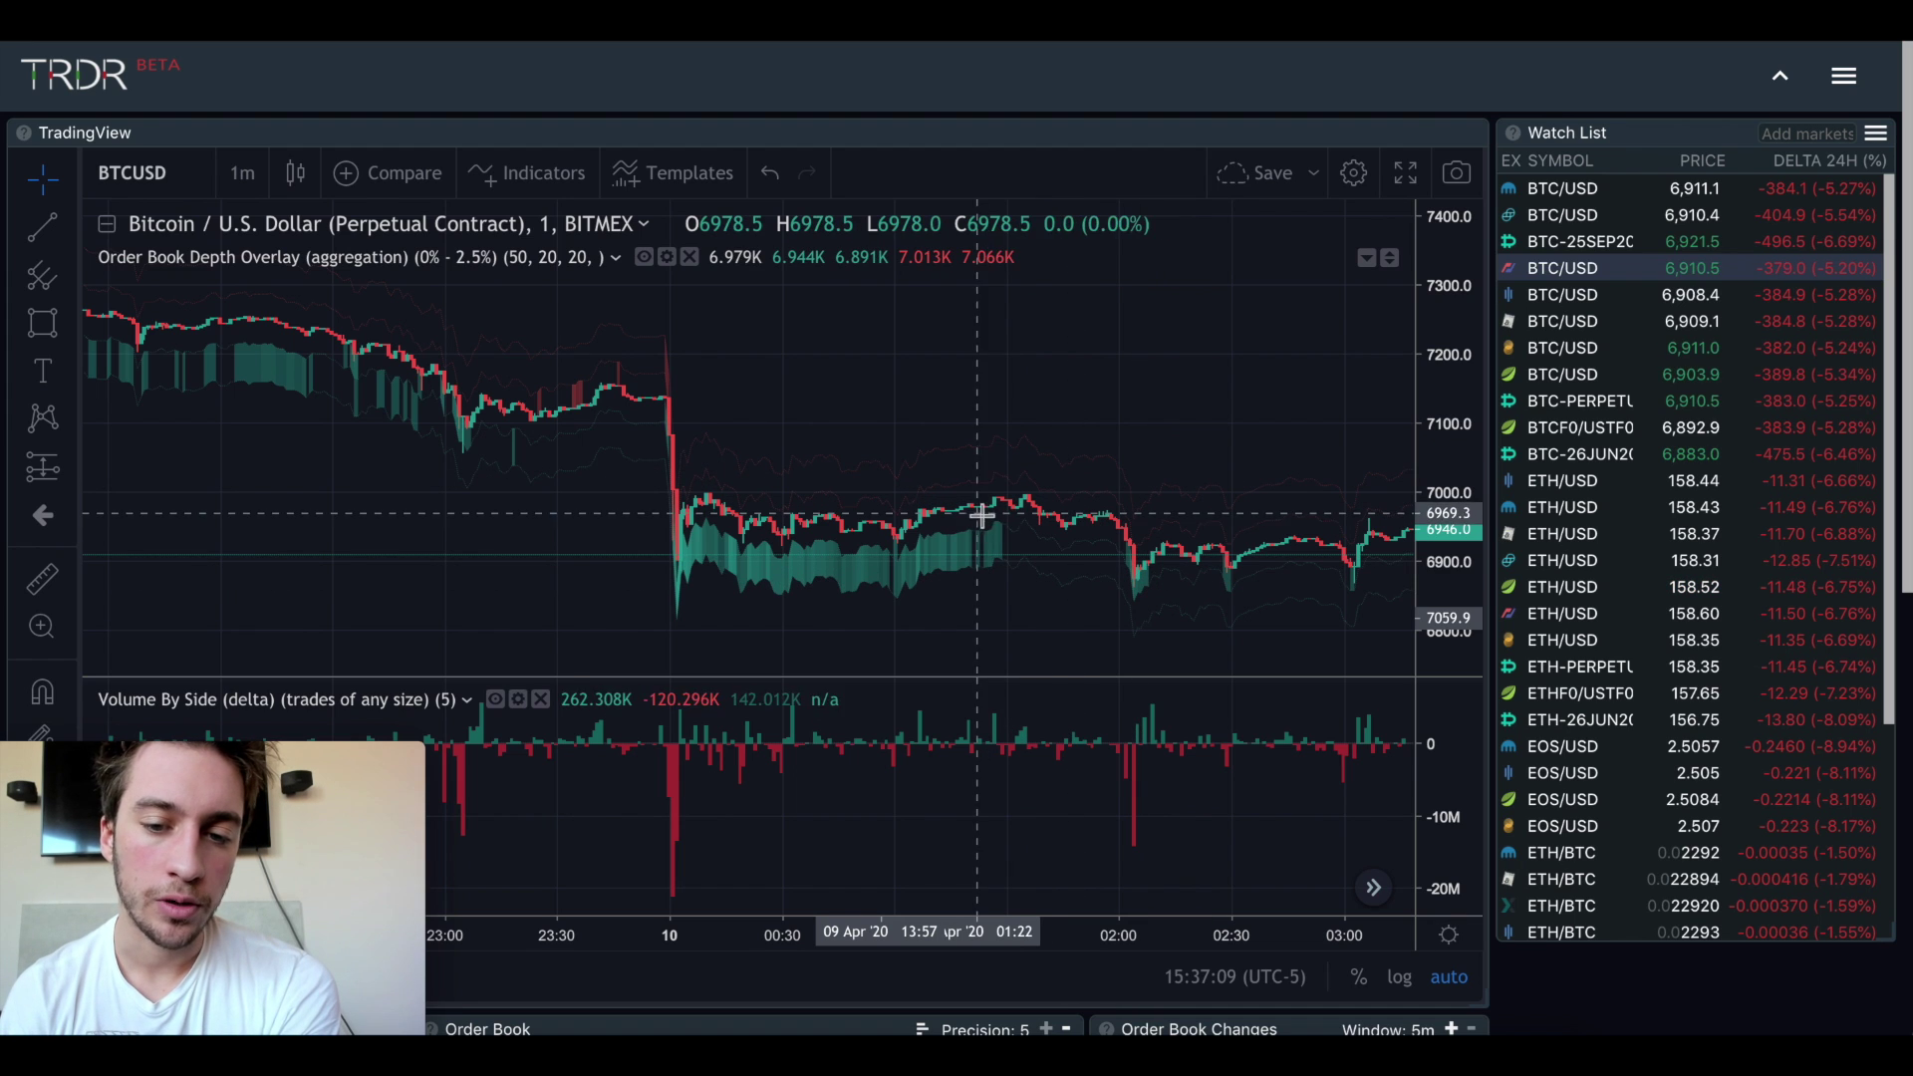
pyautogui.hscroll(3, 1027, 548)
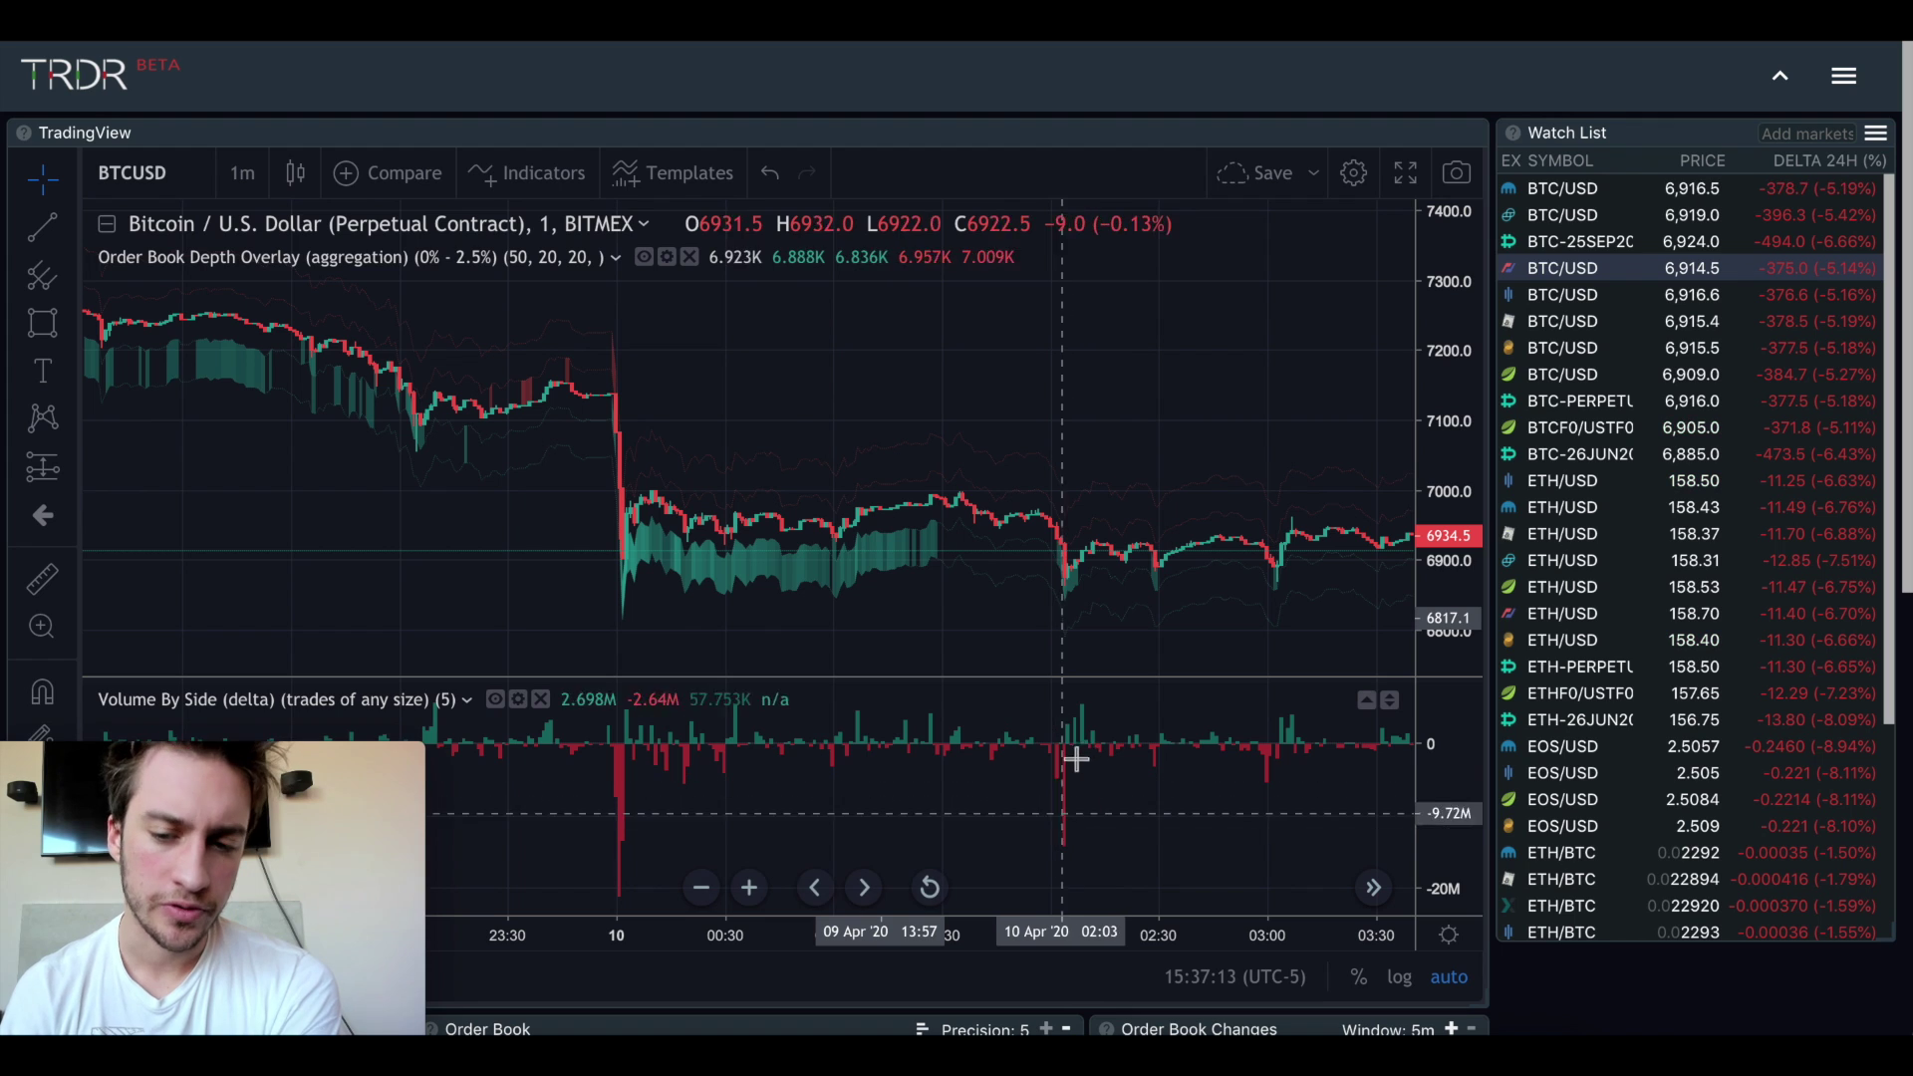
pyautogui.hscroll(3, 1039, 559)
pyautogui.hscroll(10, 1039, 559)
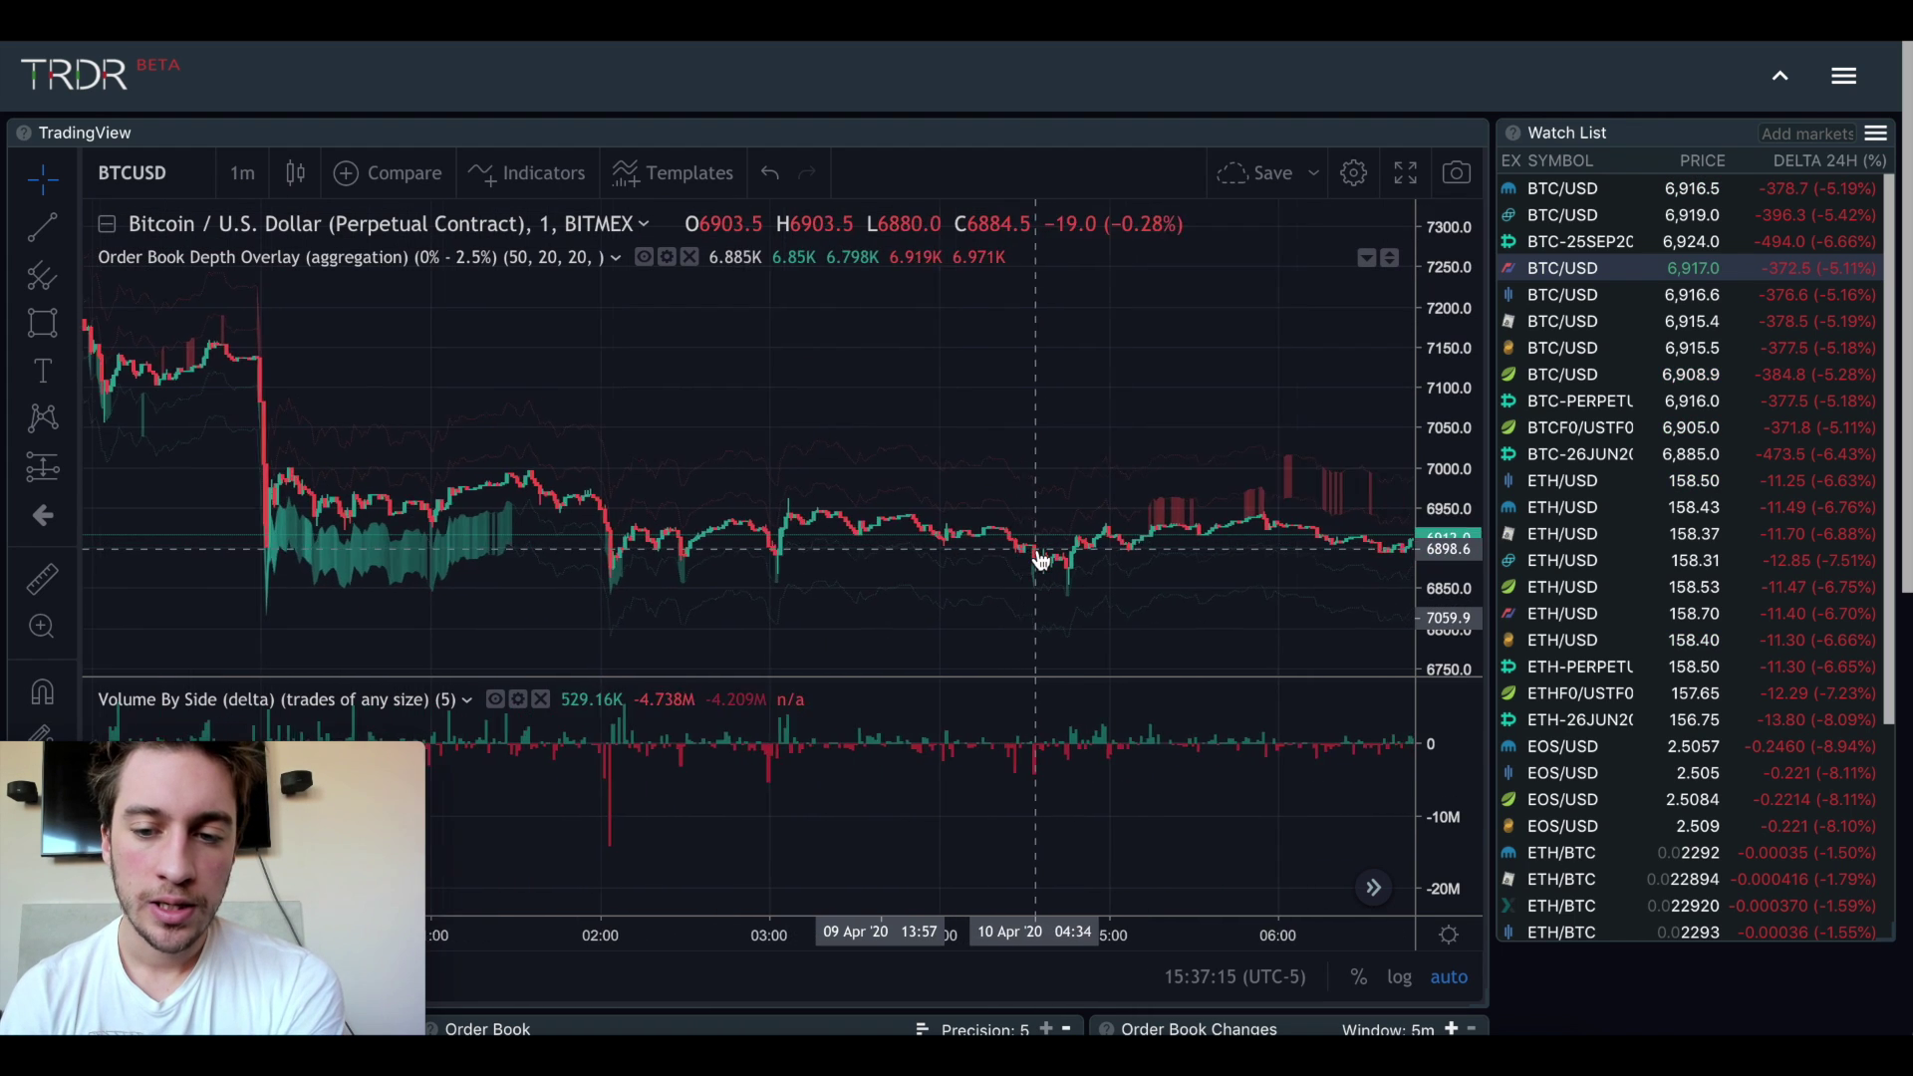
pyautogui.hscroll(5, 1039, 559)
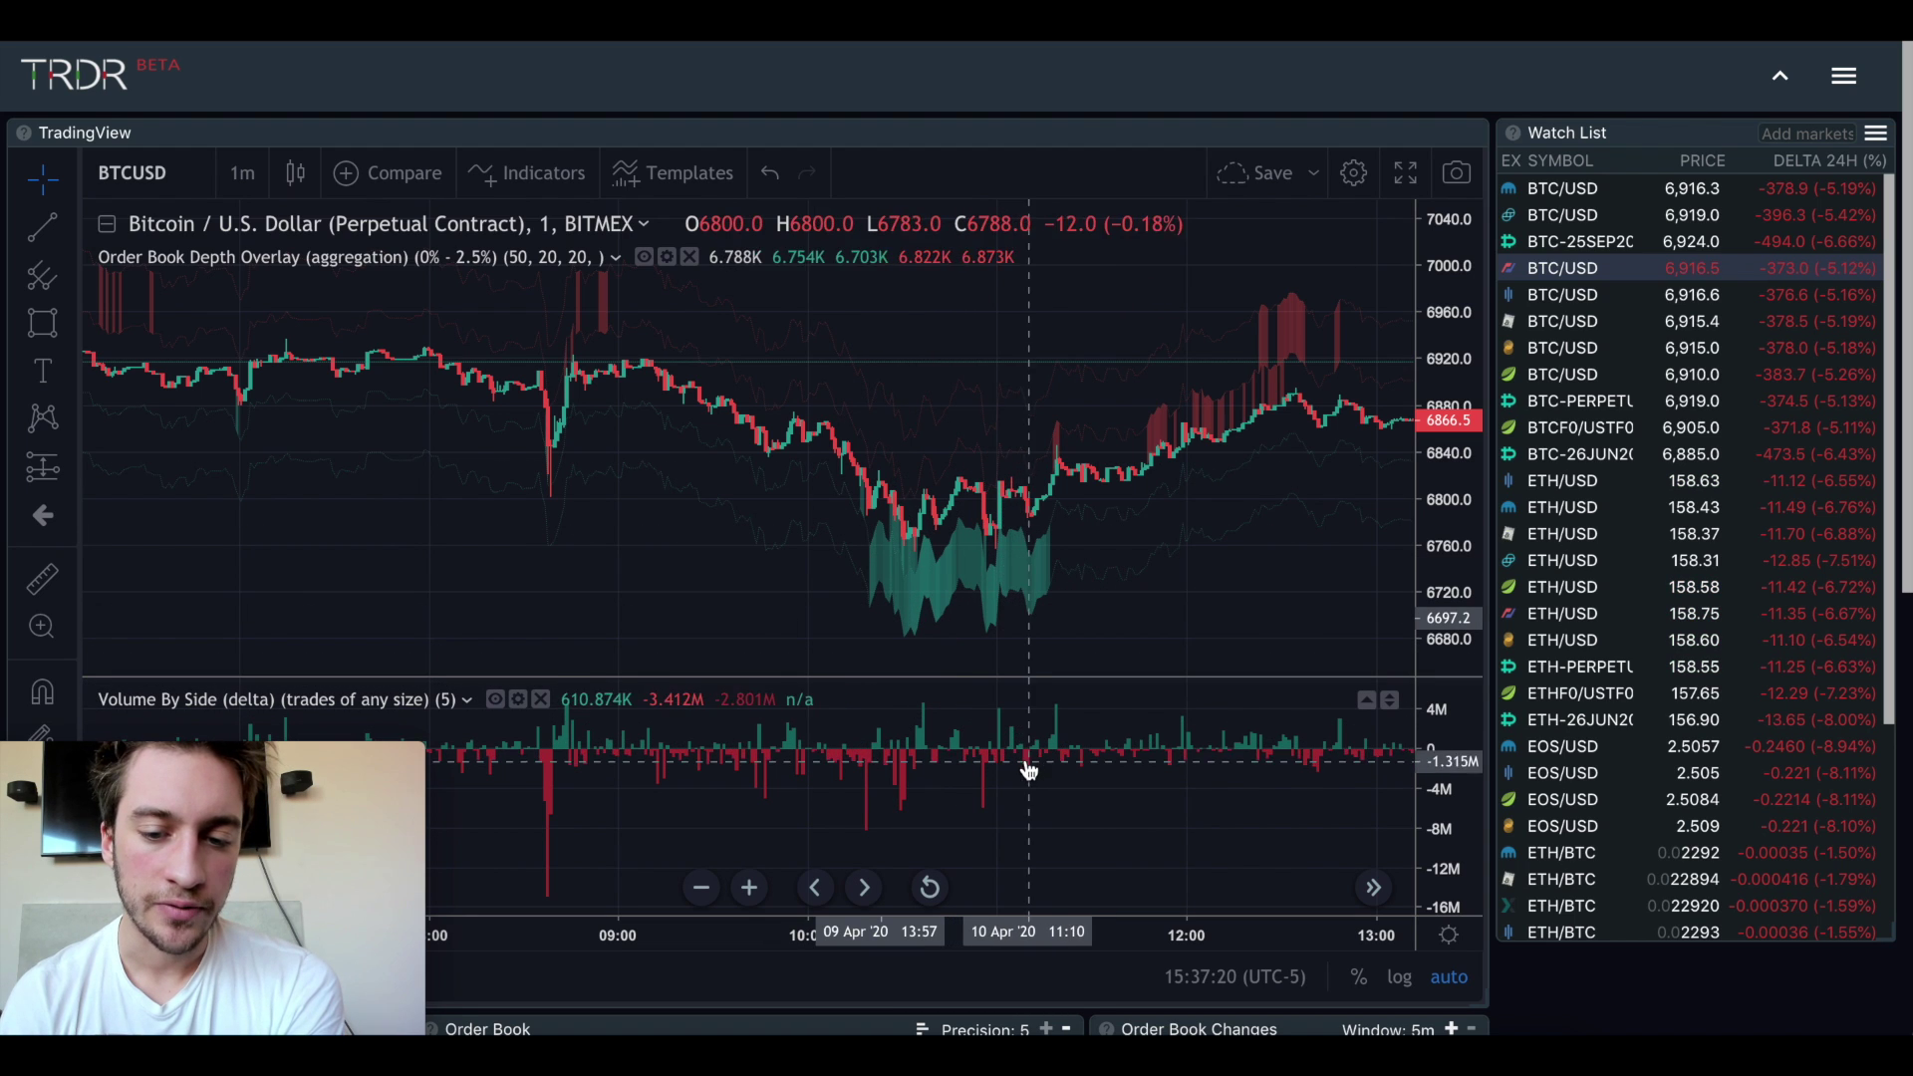
pyautogui.hscroll(2, 1031, 764)
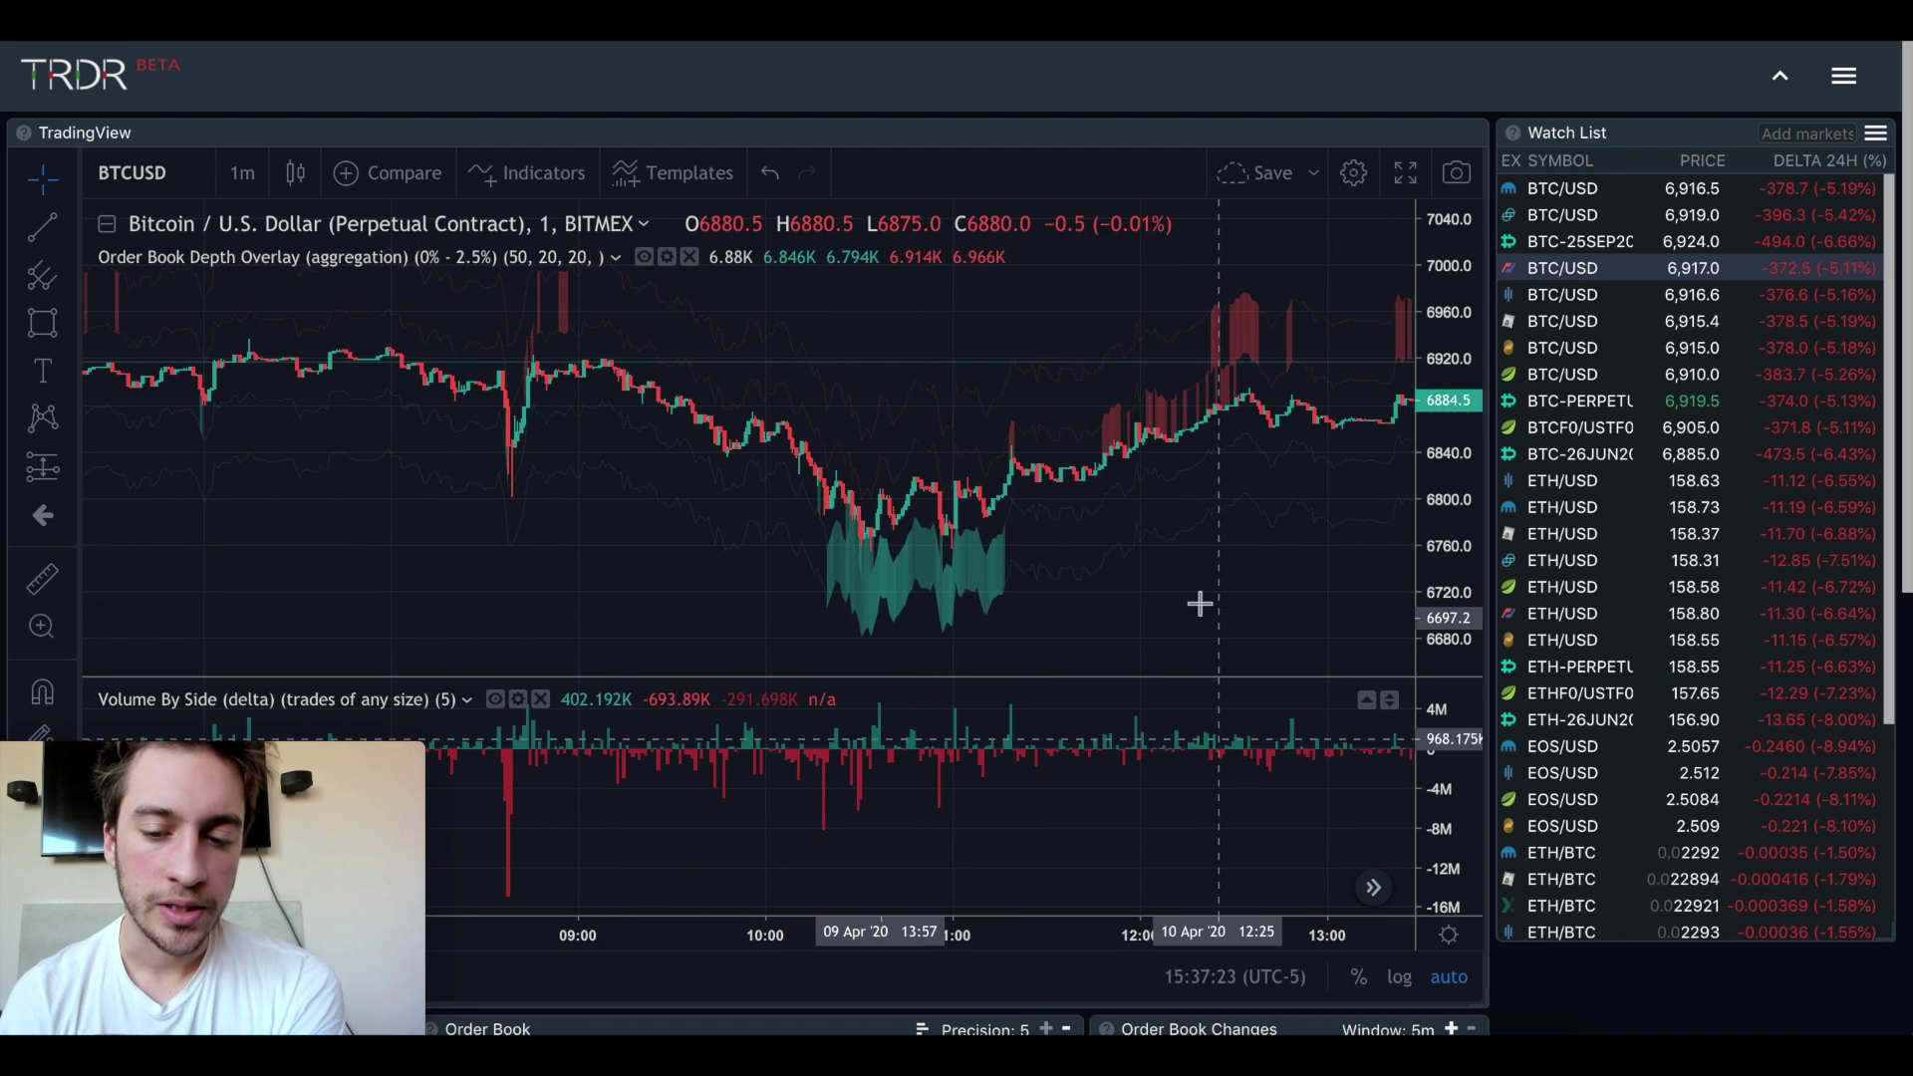
pyautogui.scroll(-3, 1173, 601)
pyautogui.scroll(-5, 1174, 604)
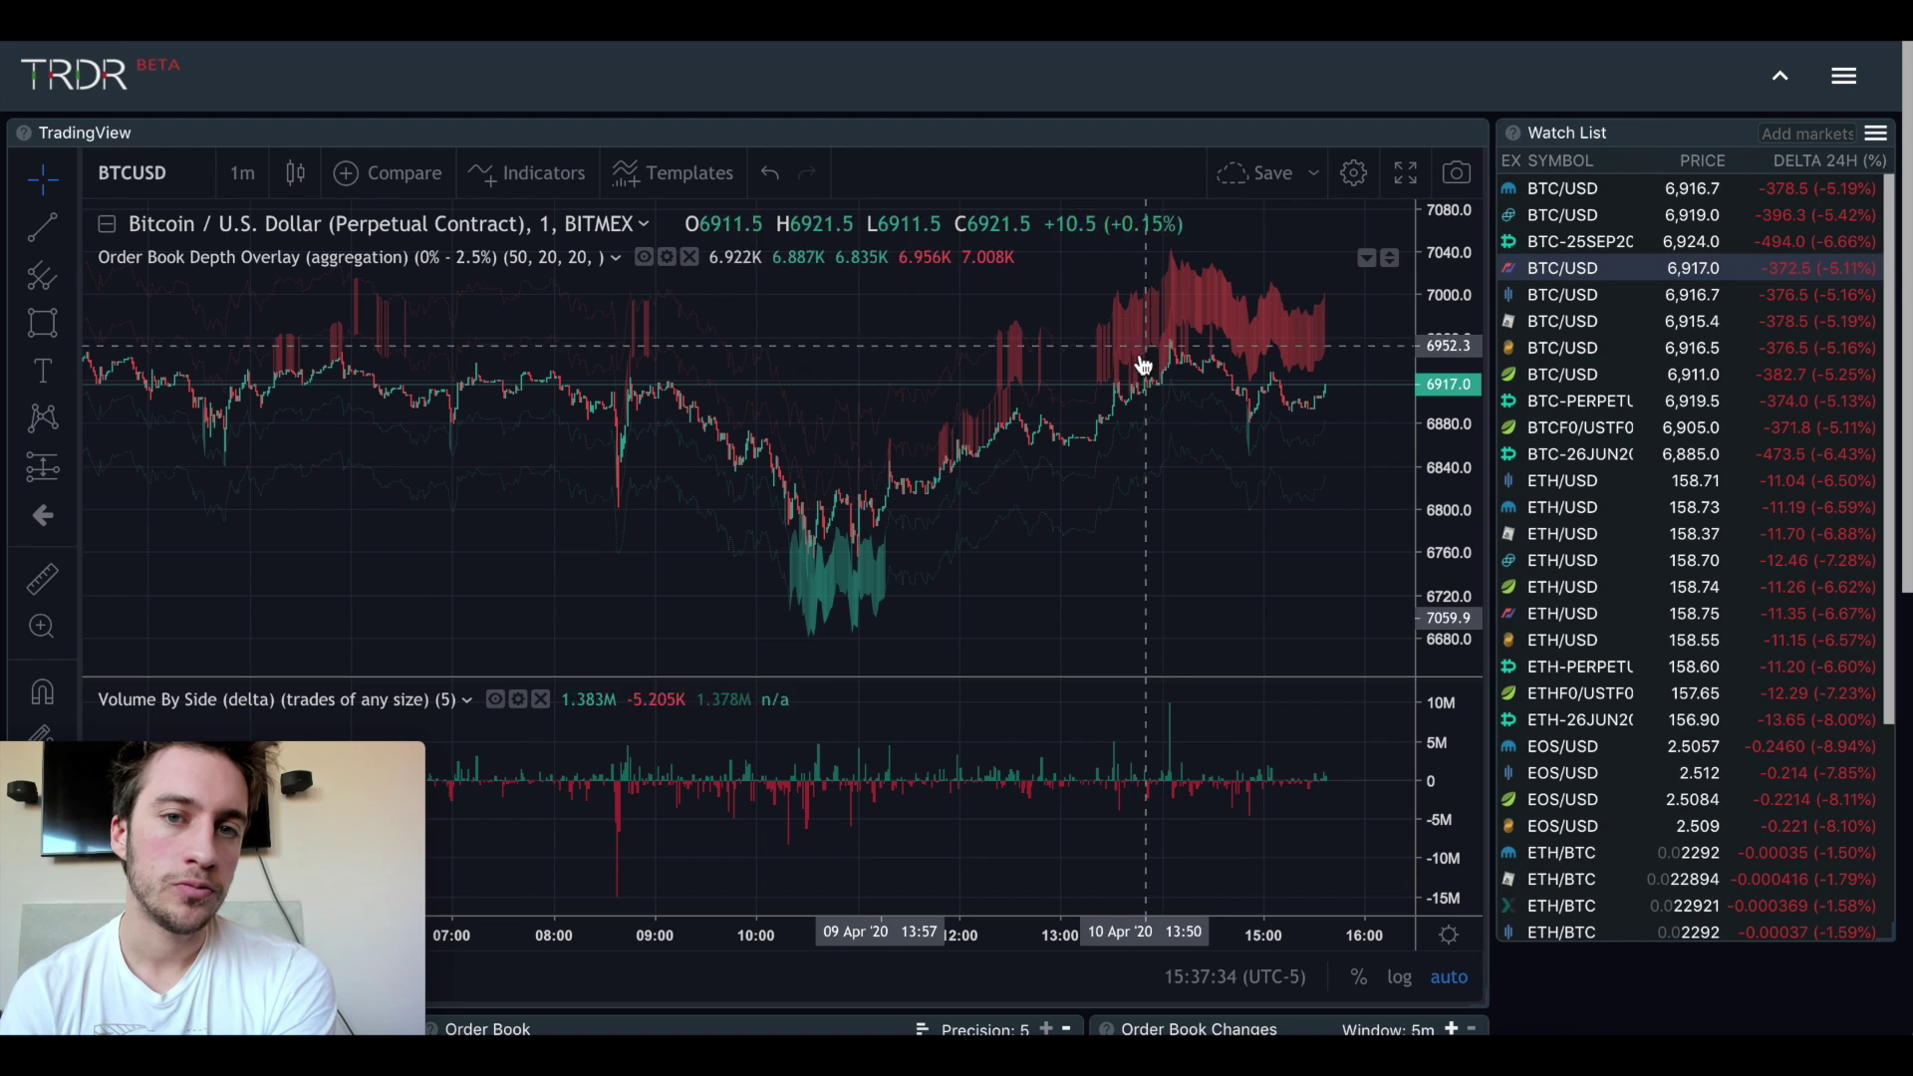
pyautogui.scroll(-4, 980, 599)
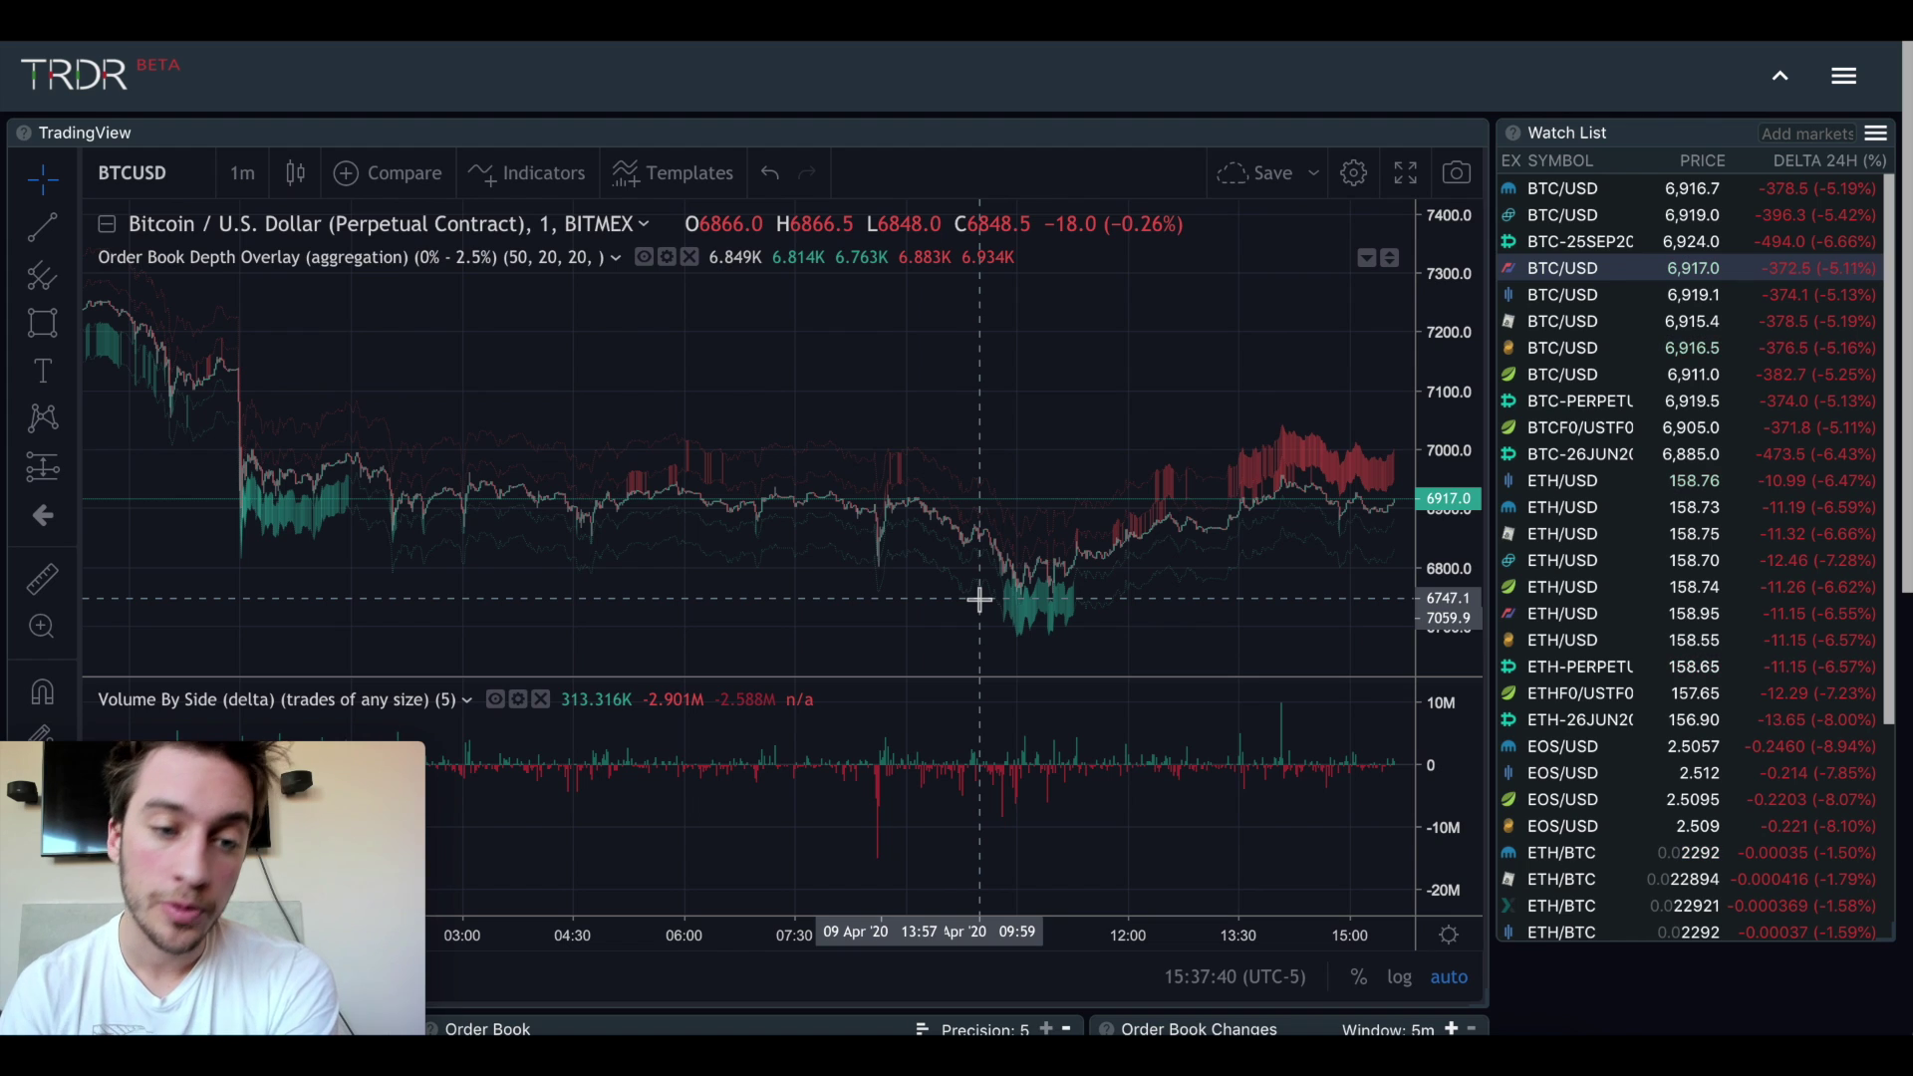
pyautogui.doubleClick(870, 607)
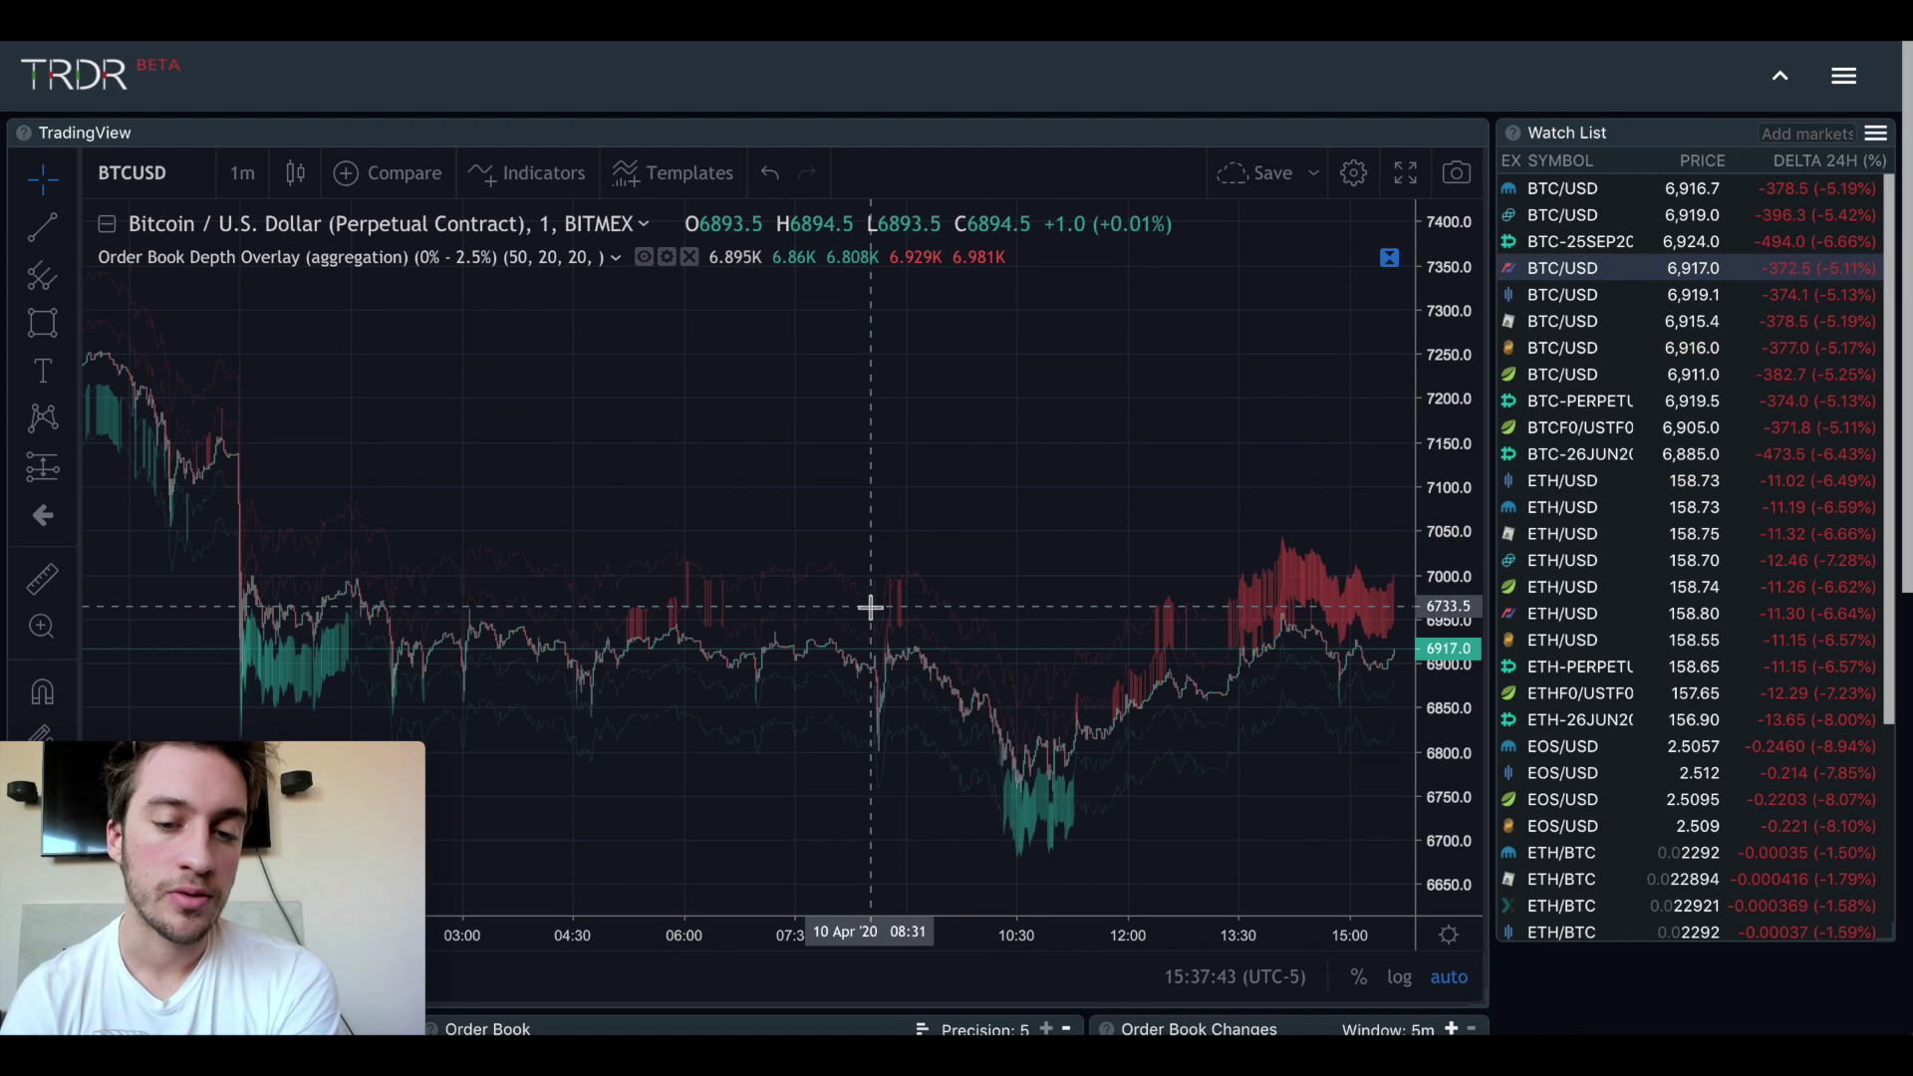
# Restore the Volume By Side pane and pan the 1m chart back to early 9 April
pyautogui.doubleClick(803, 436)
pyautogui.hscroll(-10, 794, 425)
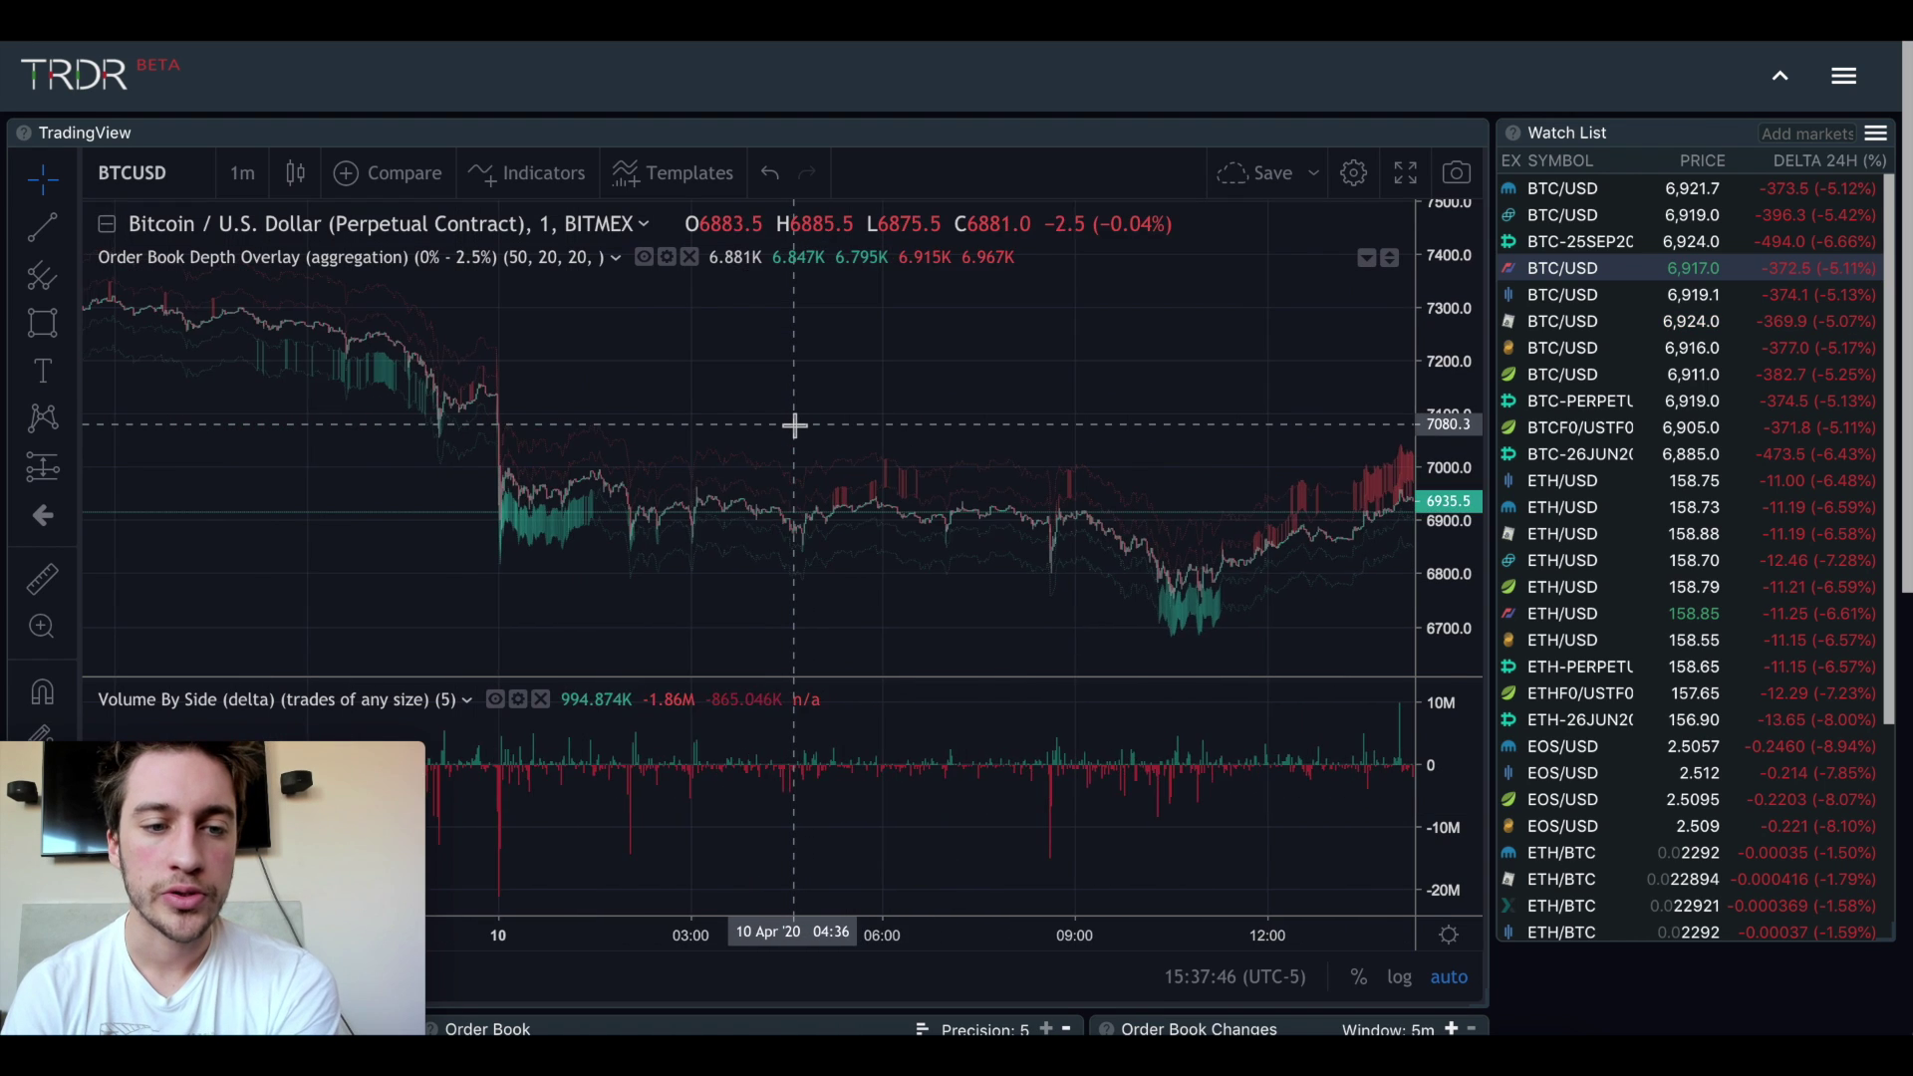
pyautogui.hscroll(-4, 662, 385)
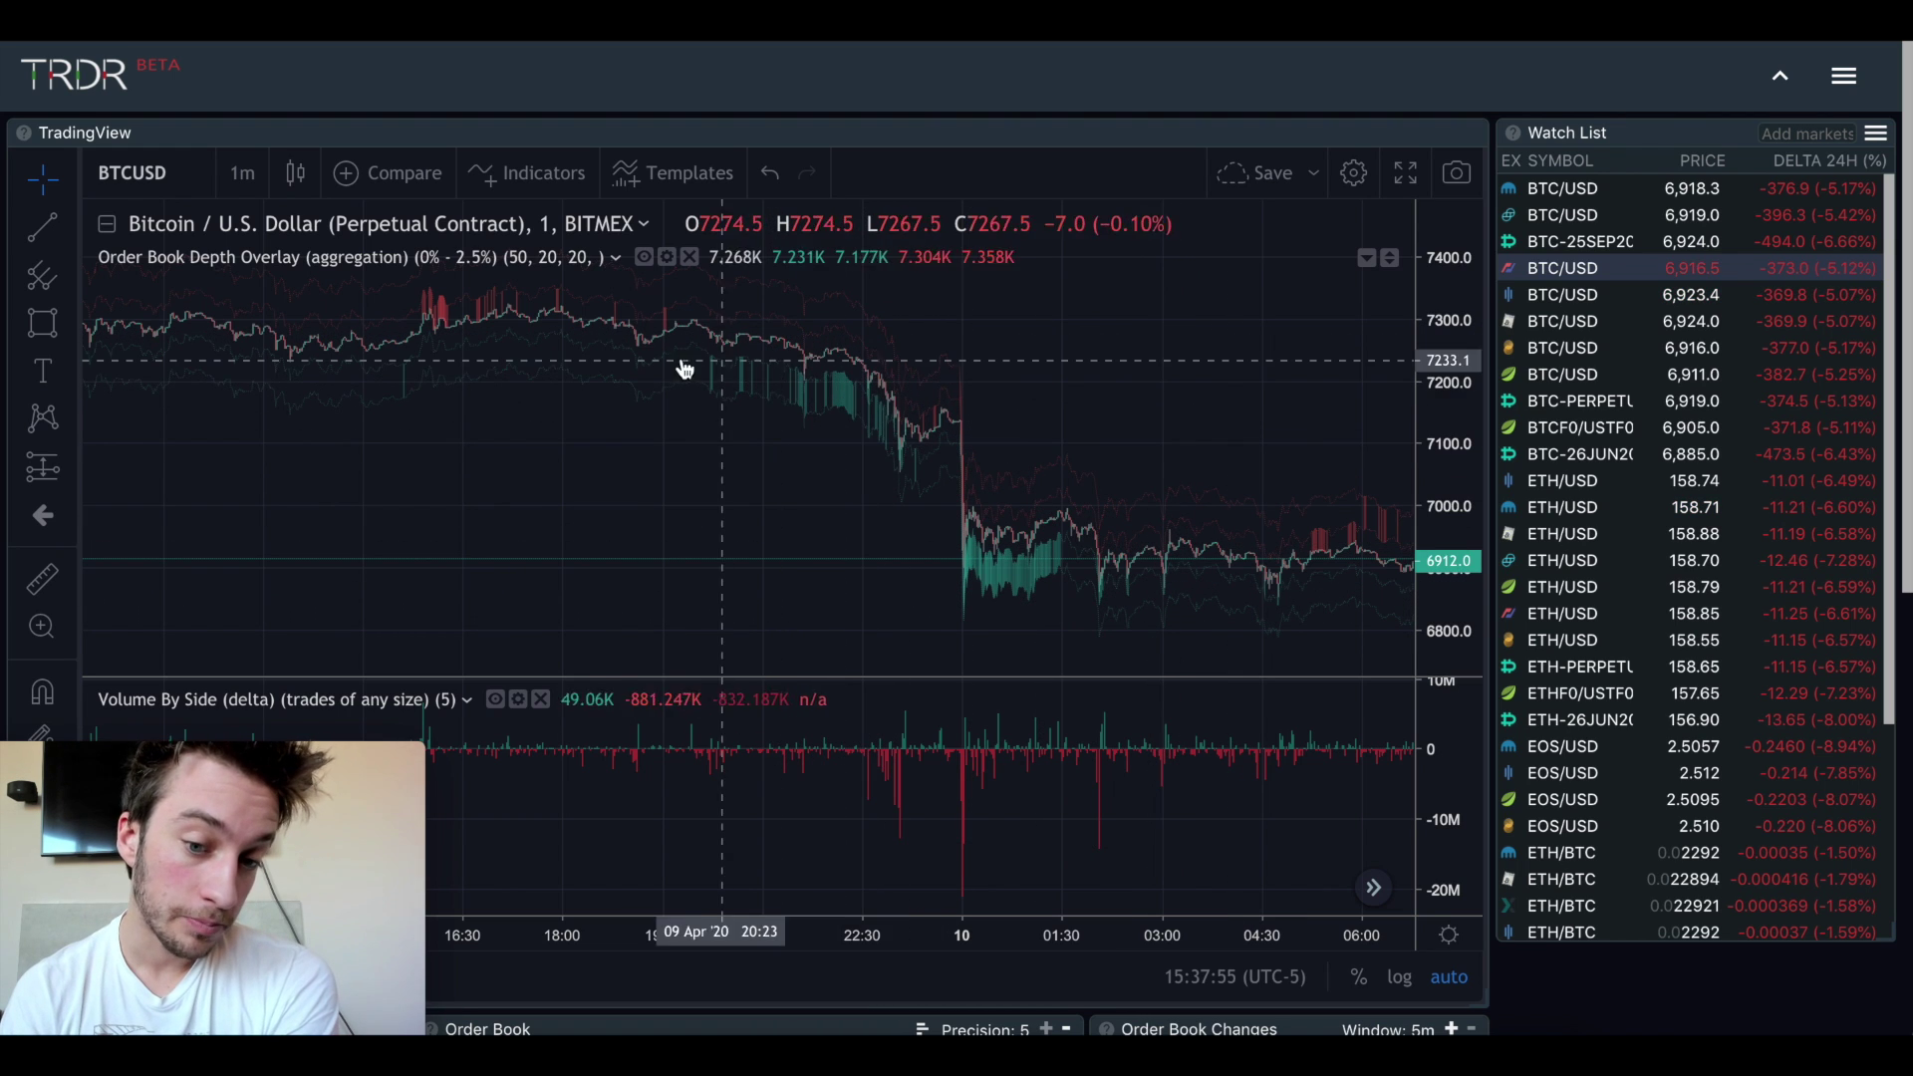
pyautogui.hscroll(-3, 833, 387)
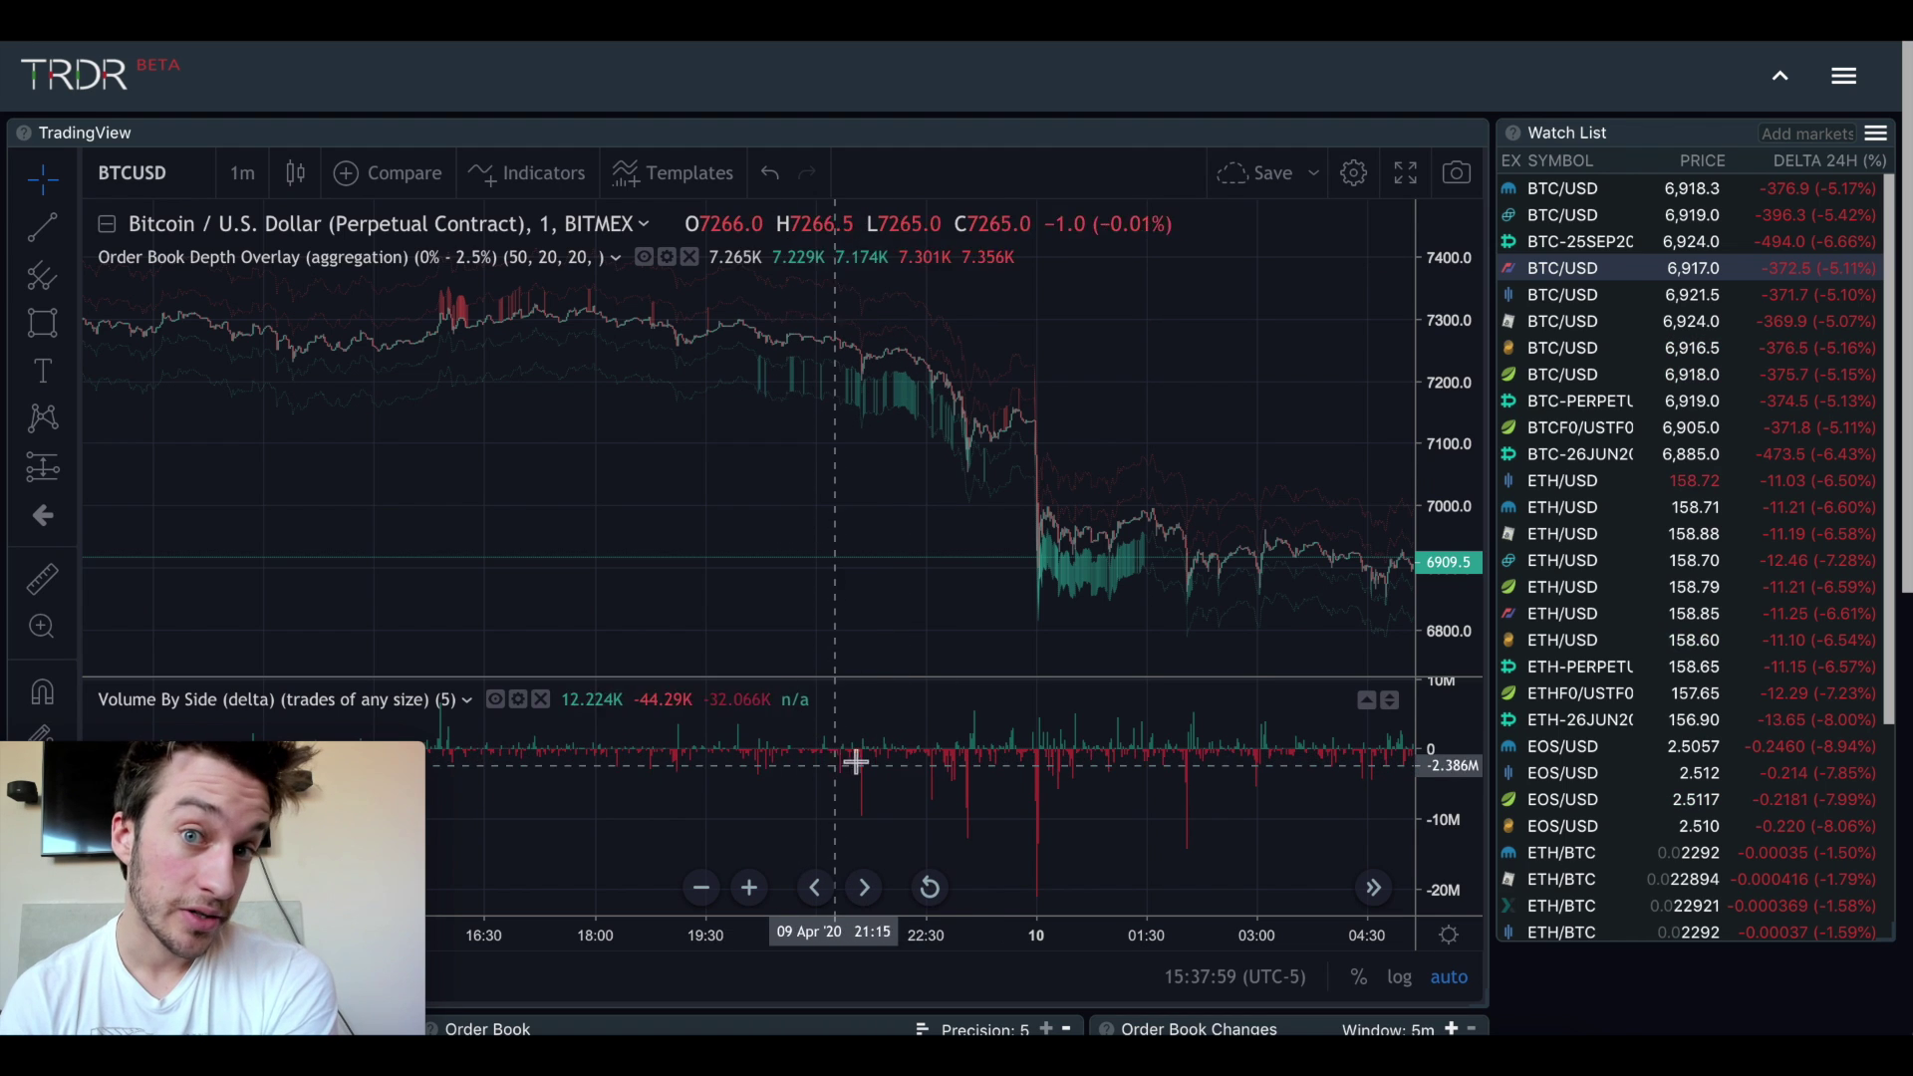
pyautogui.hscroll(-5, 839, 508)
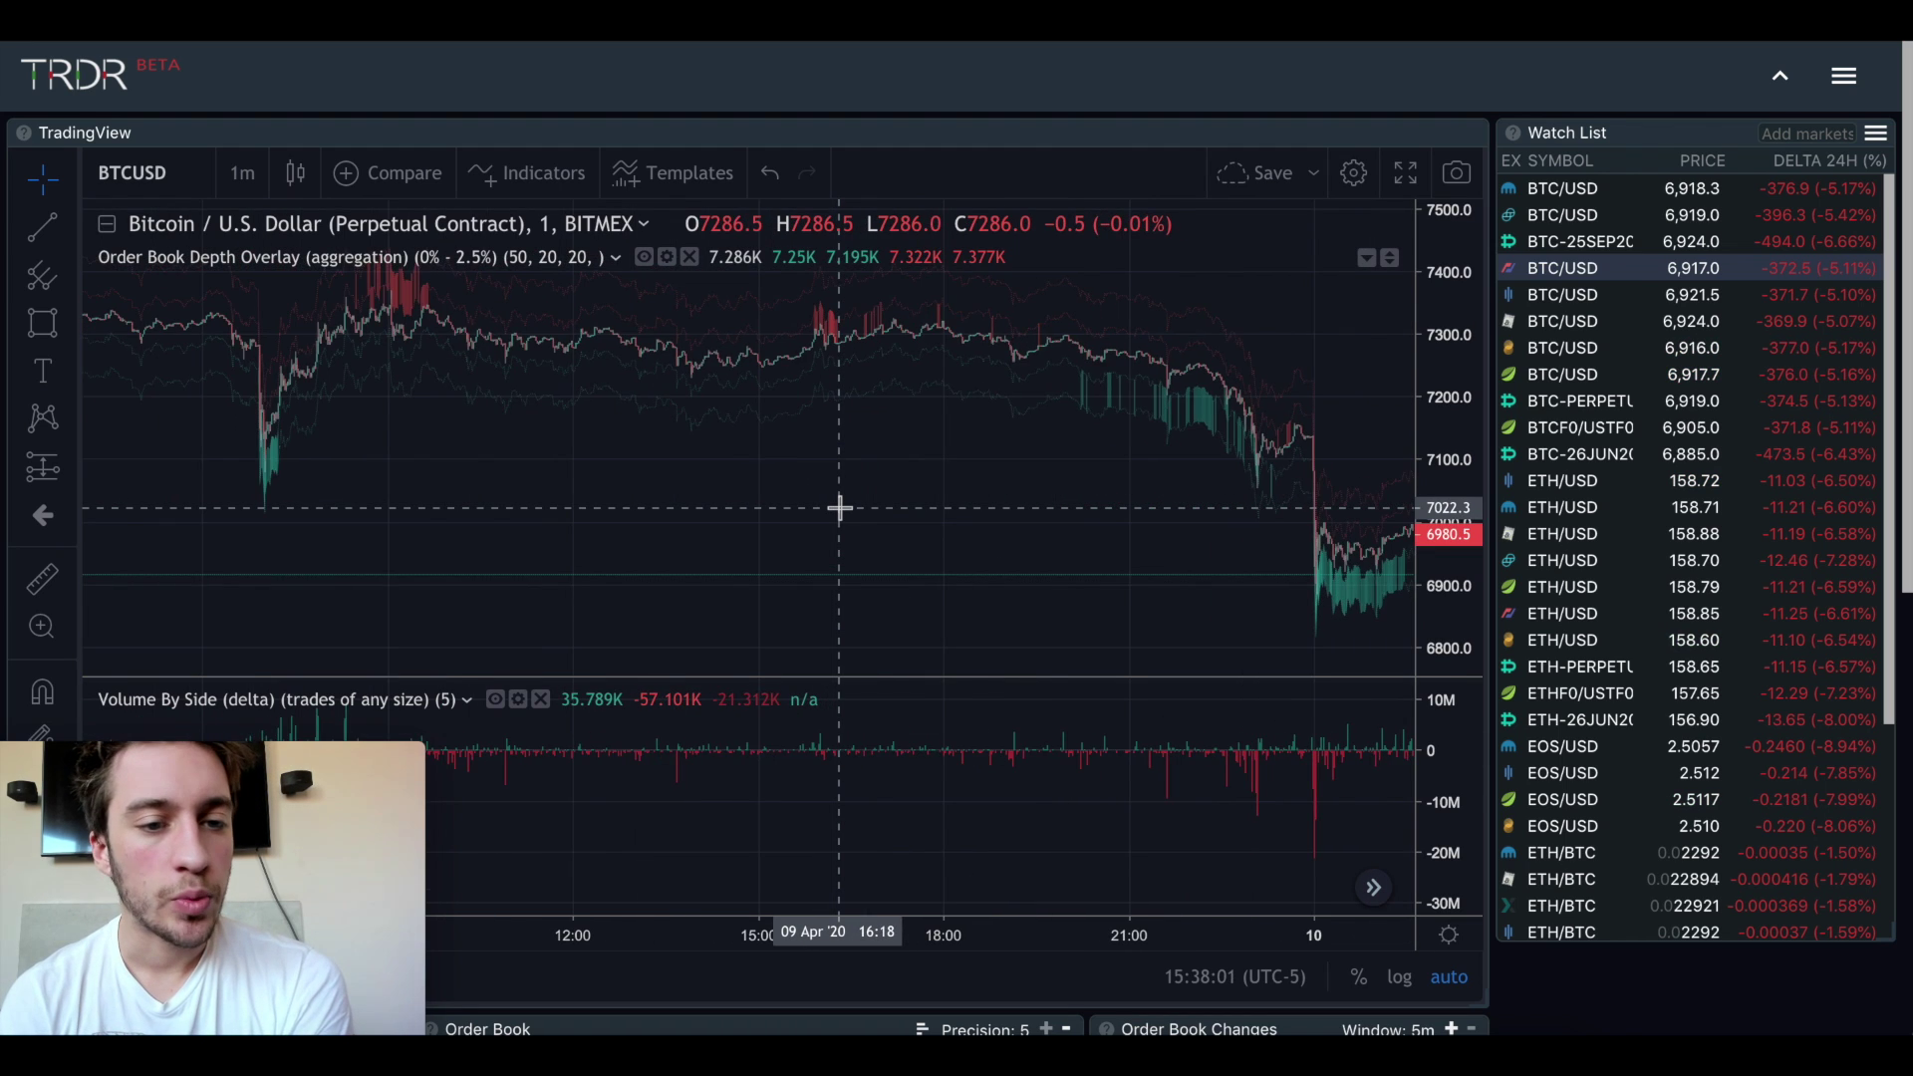
pyautogui.click(247, 177)
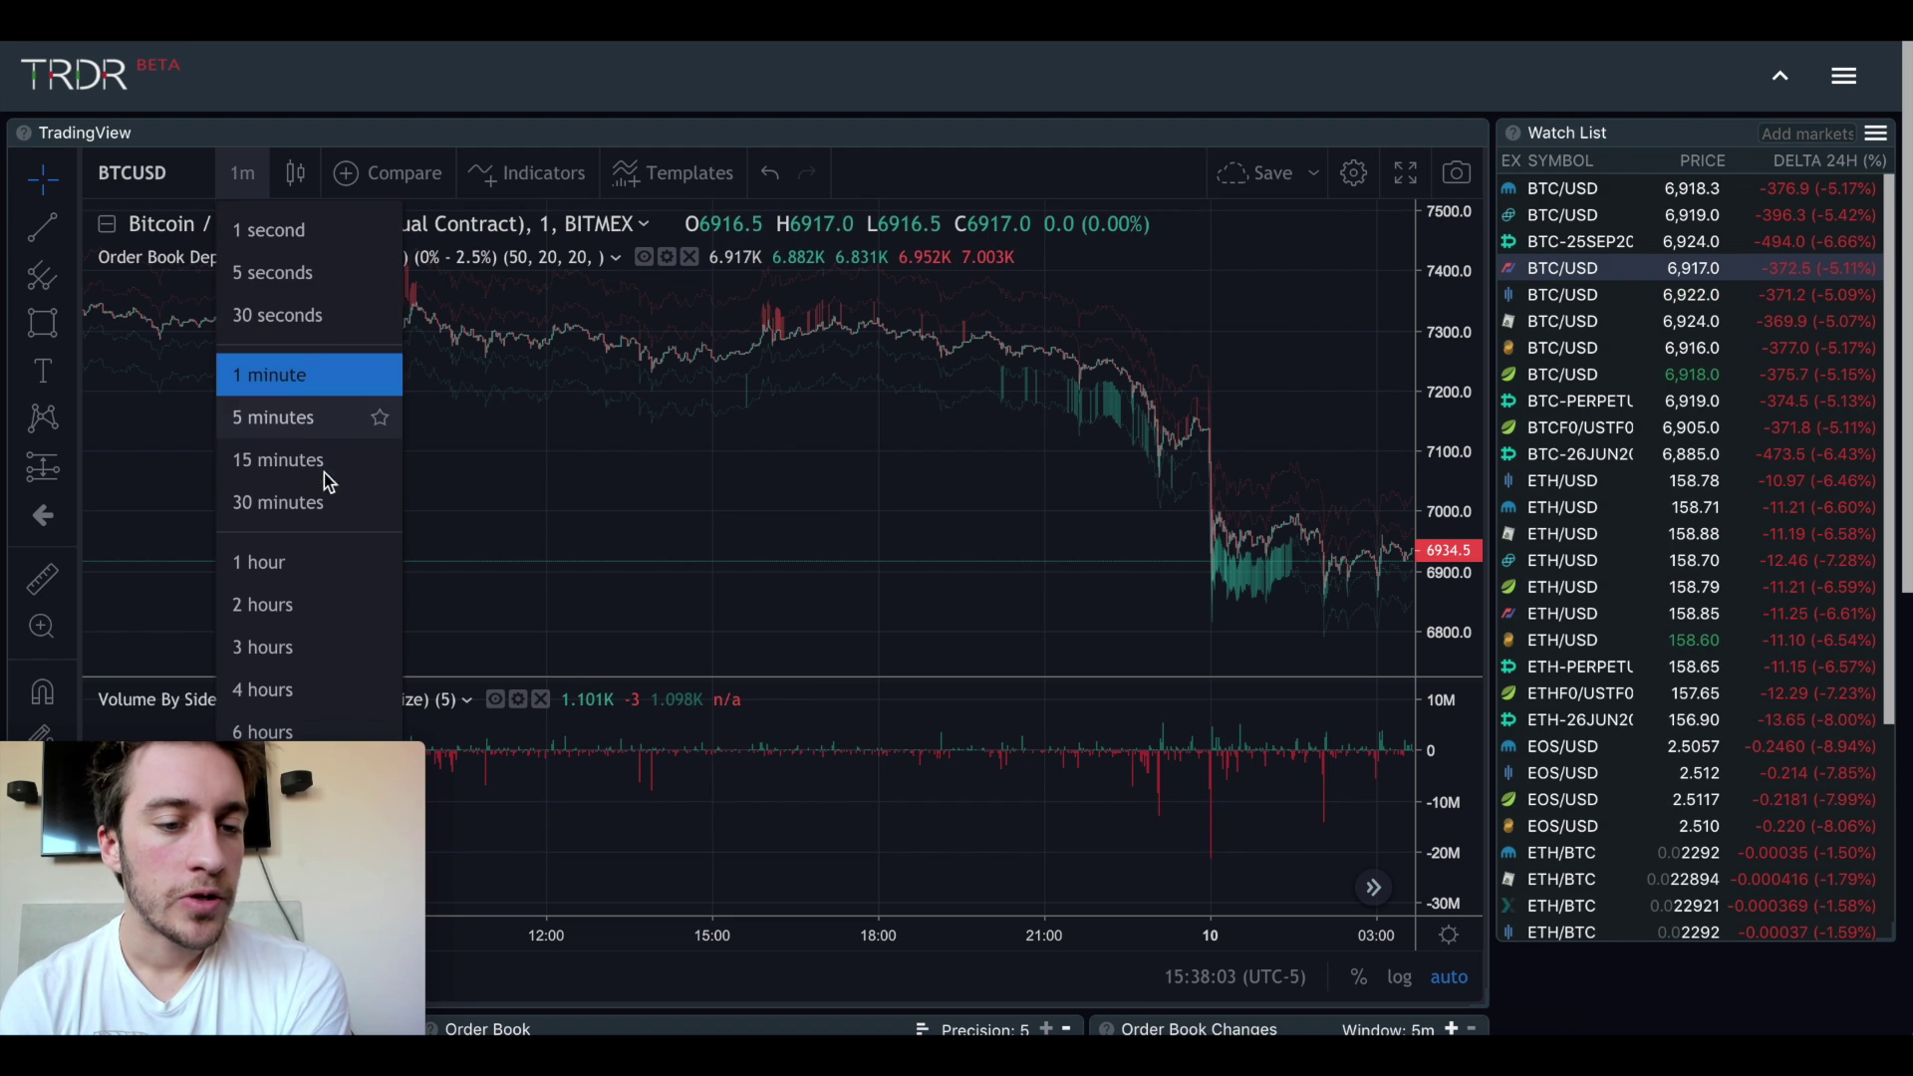
# Switch the chart to 1-hour candles and scroll through the March bars
pyautogui.click(292, 552)
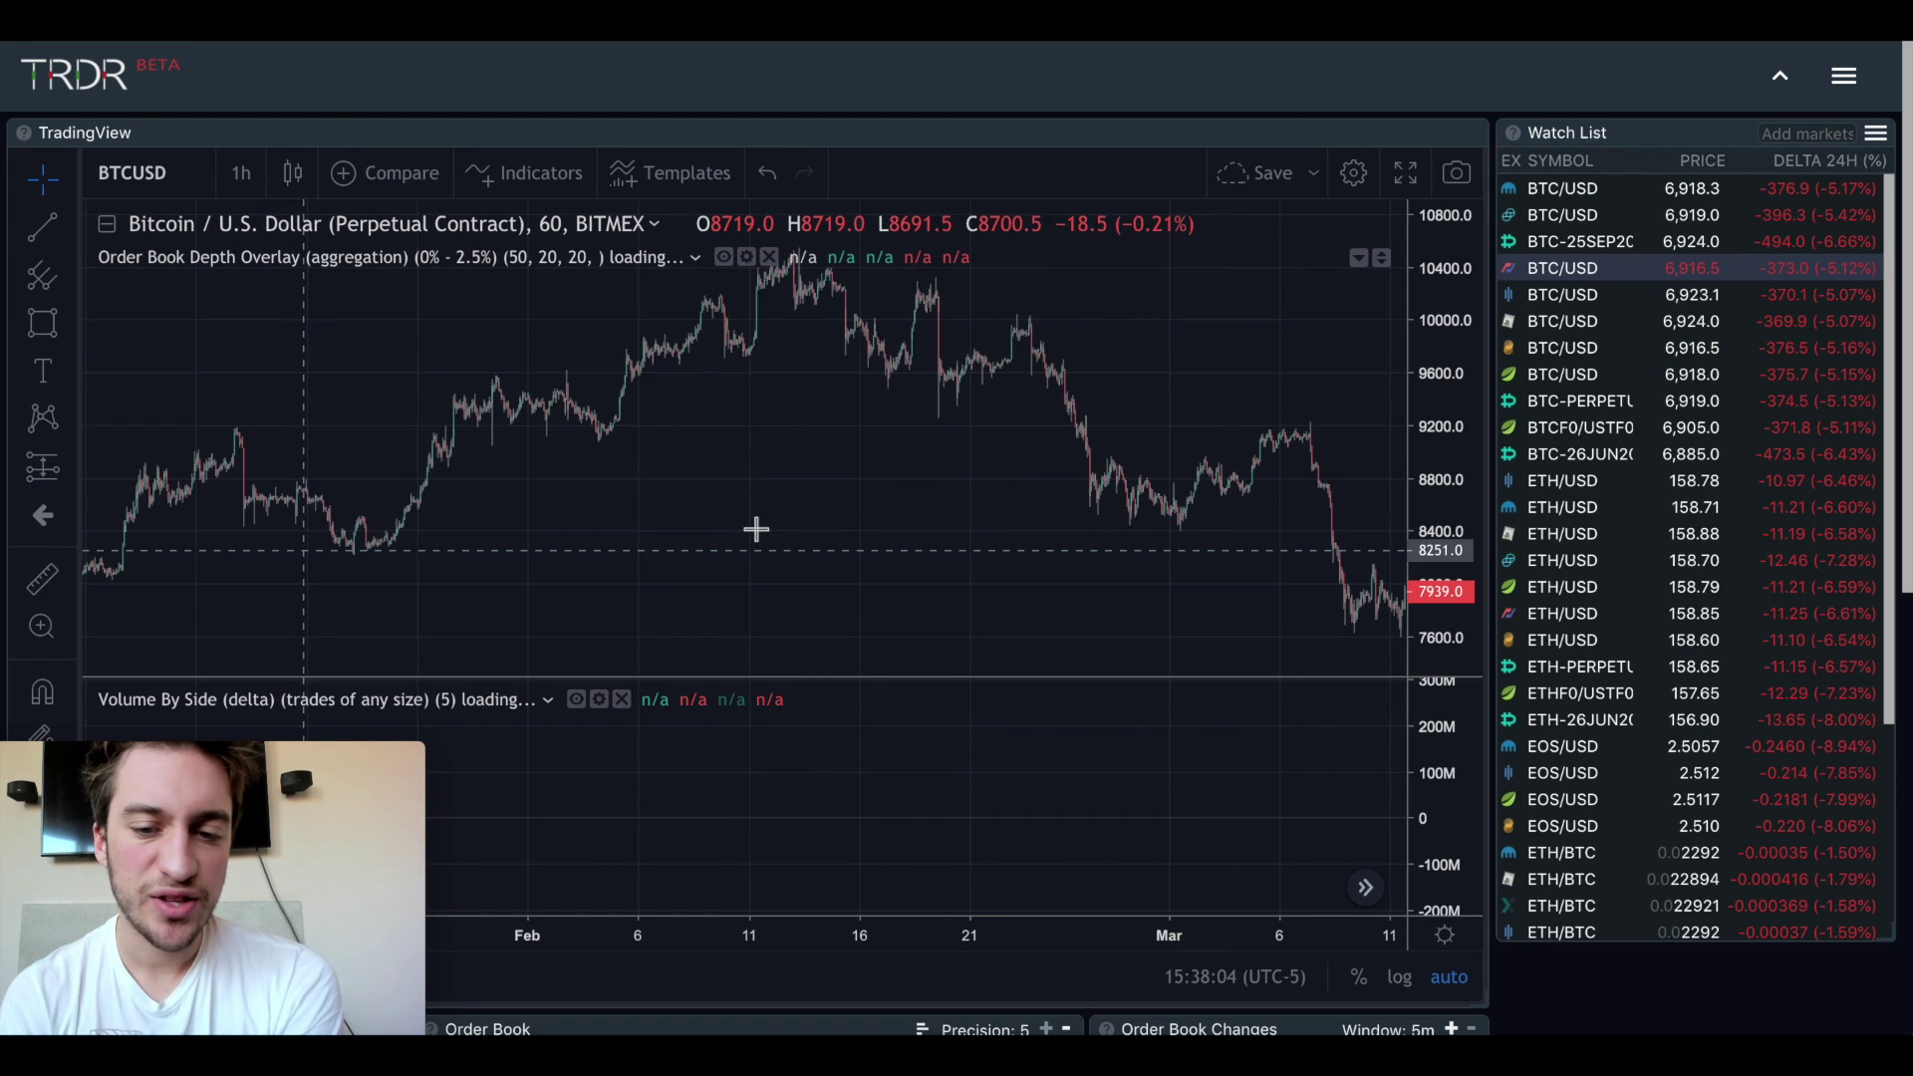
pyautogui.hscroll(10, 802, 518)
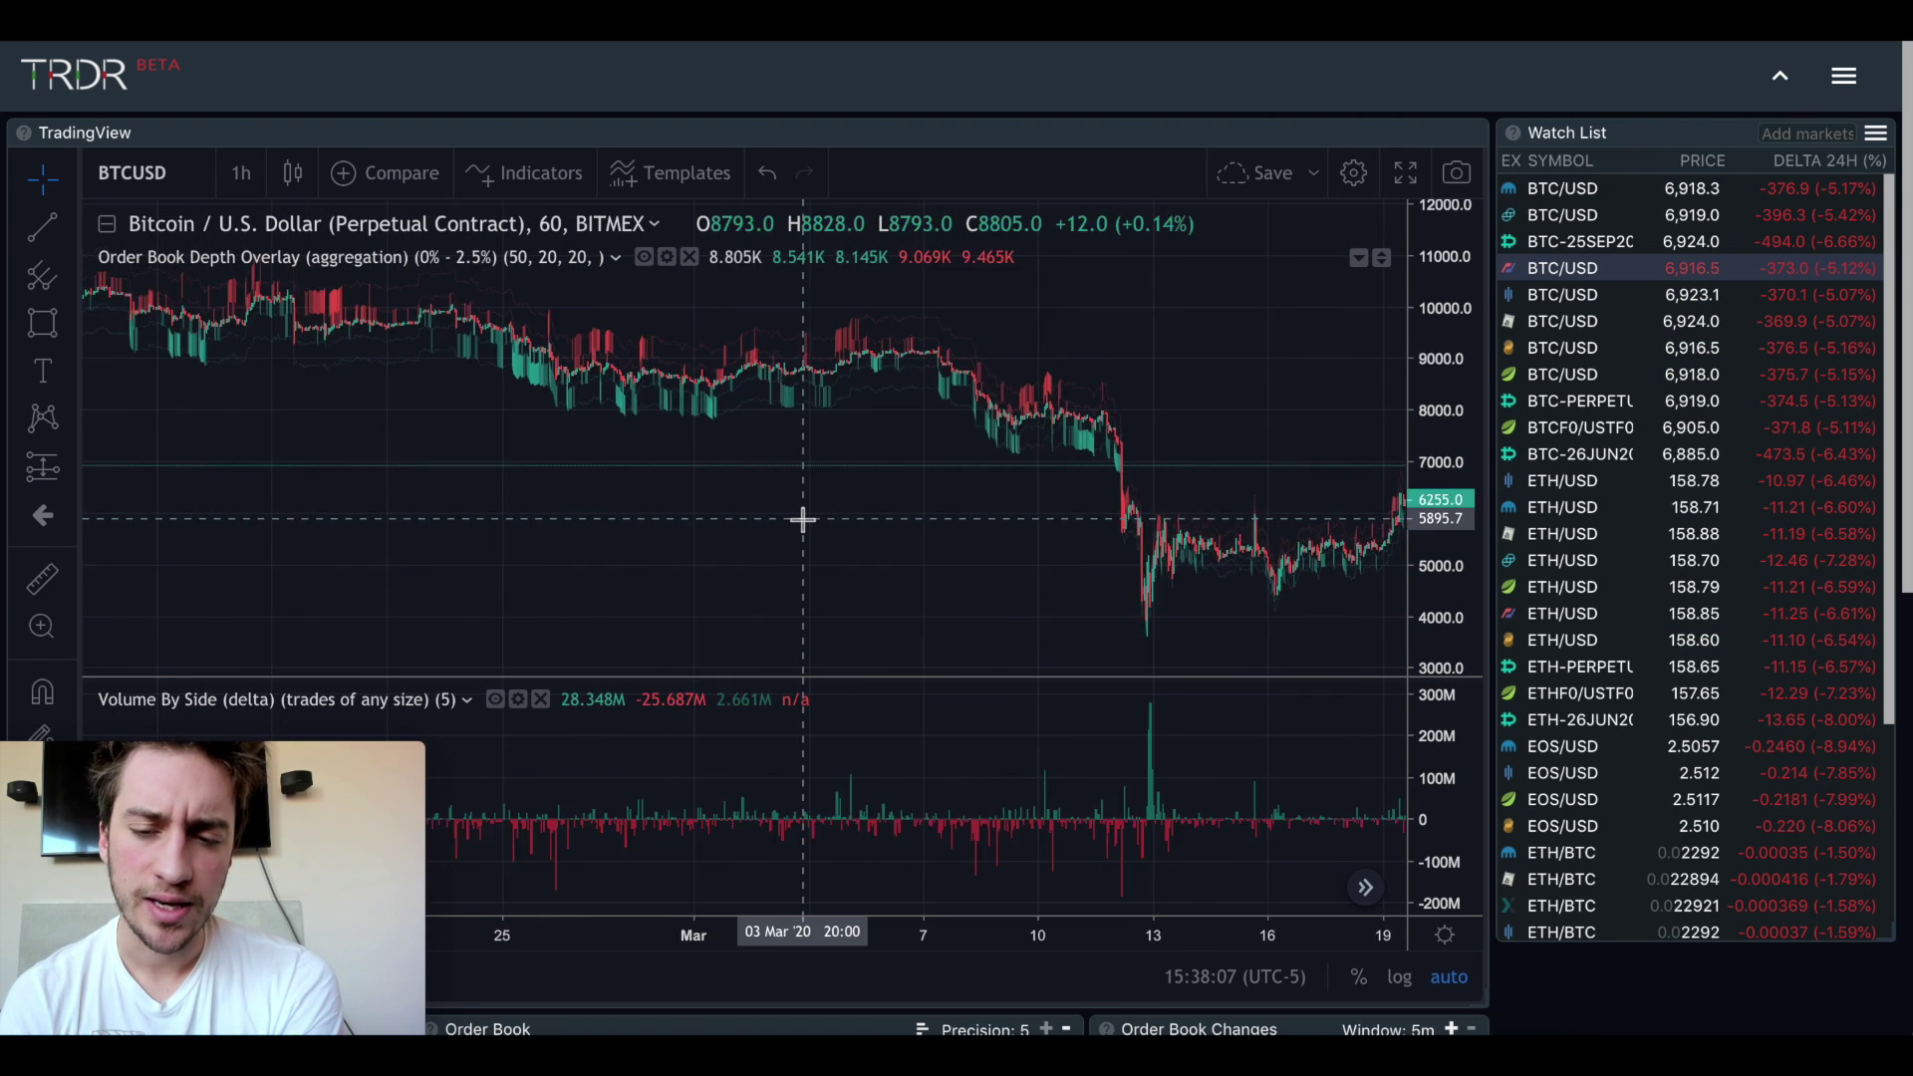
pyautogui.hscroll(10, 802, 518)
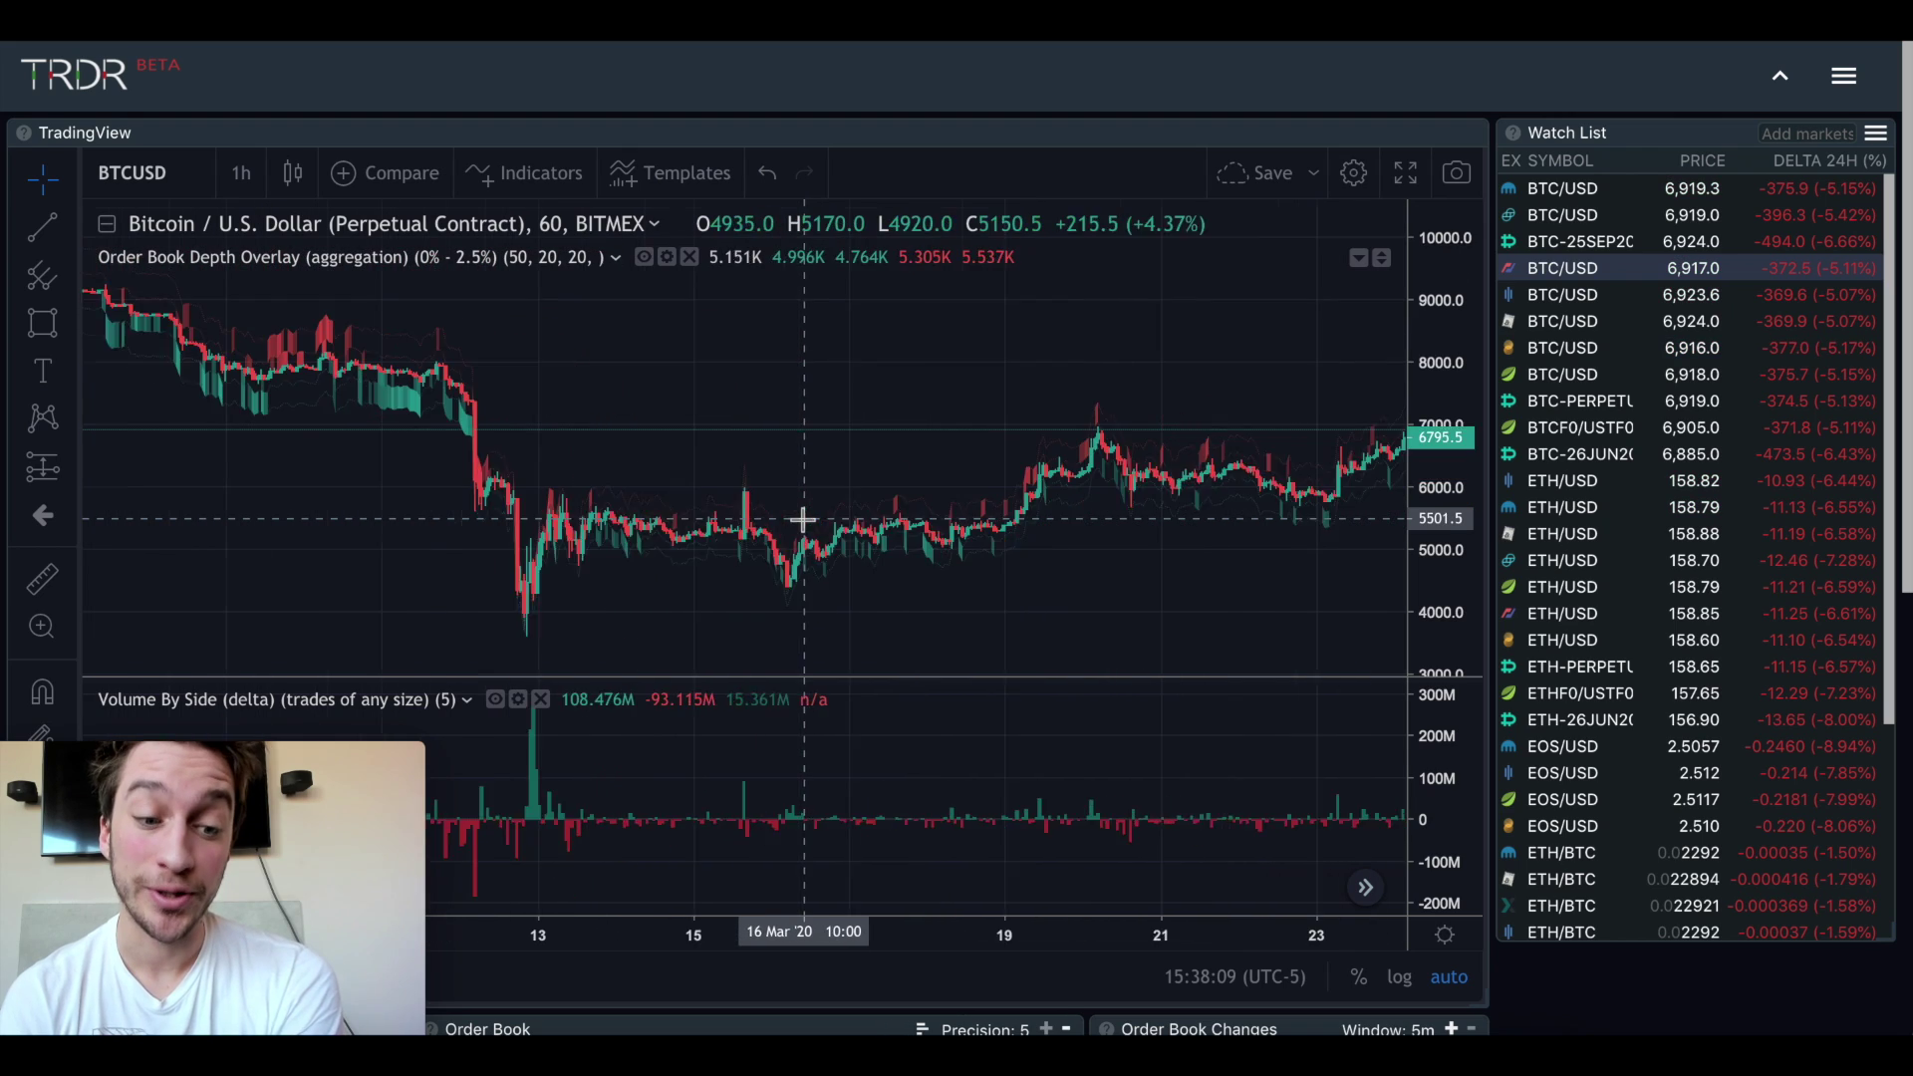
pyautogui.hscroll(8, 802, 519)
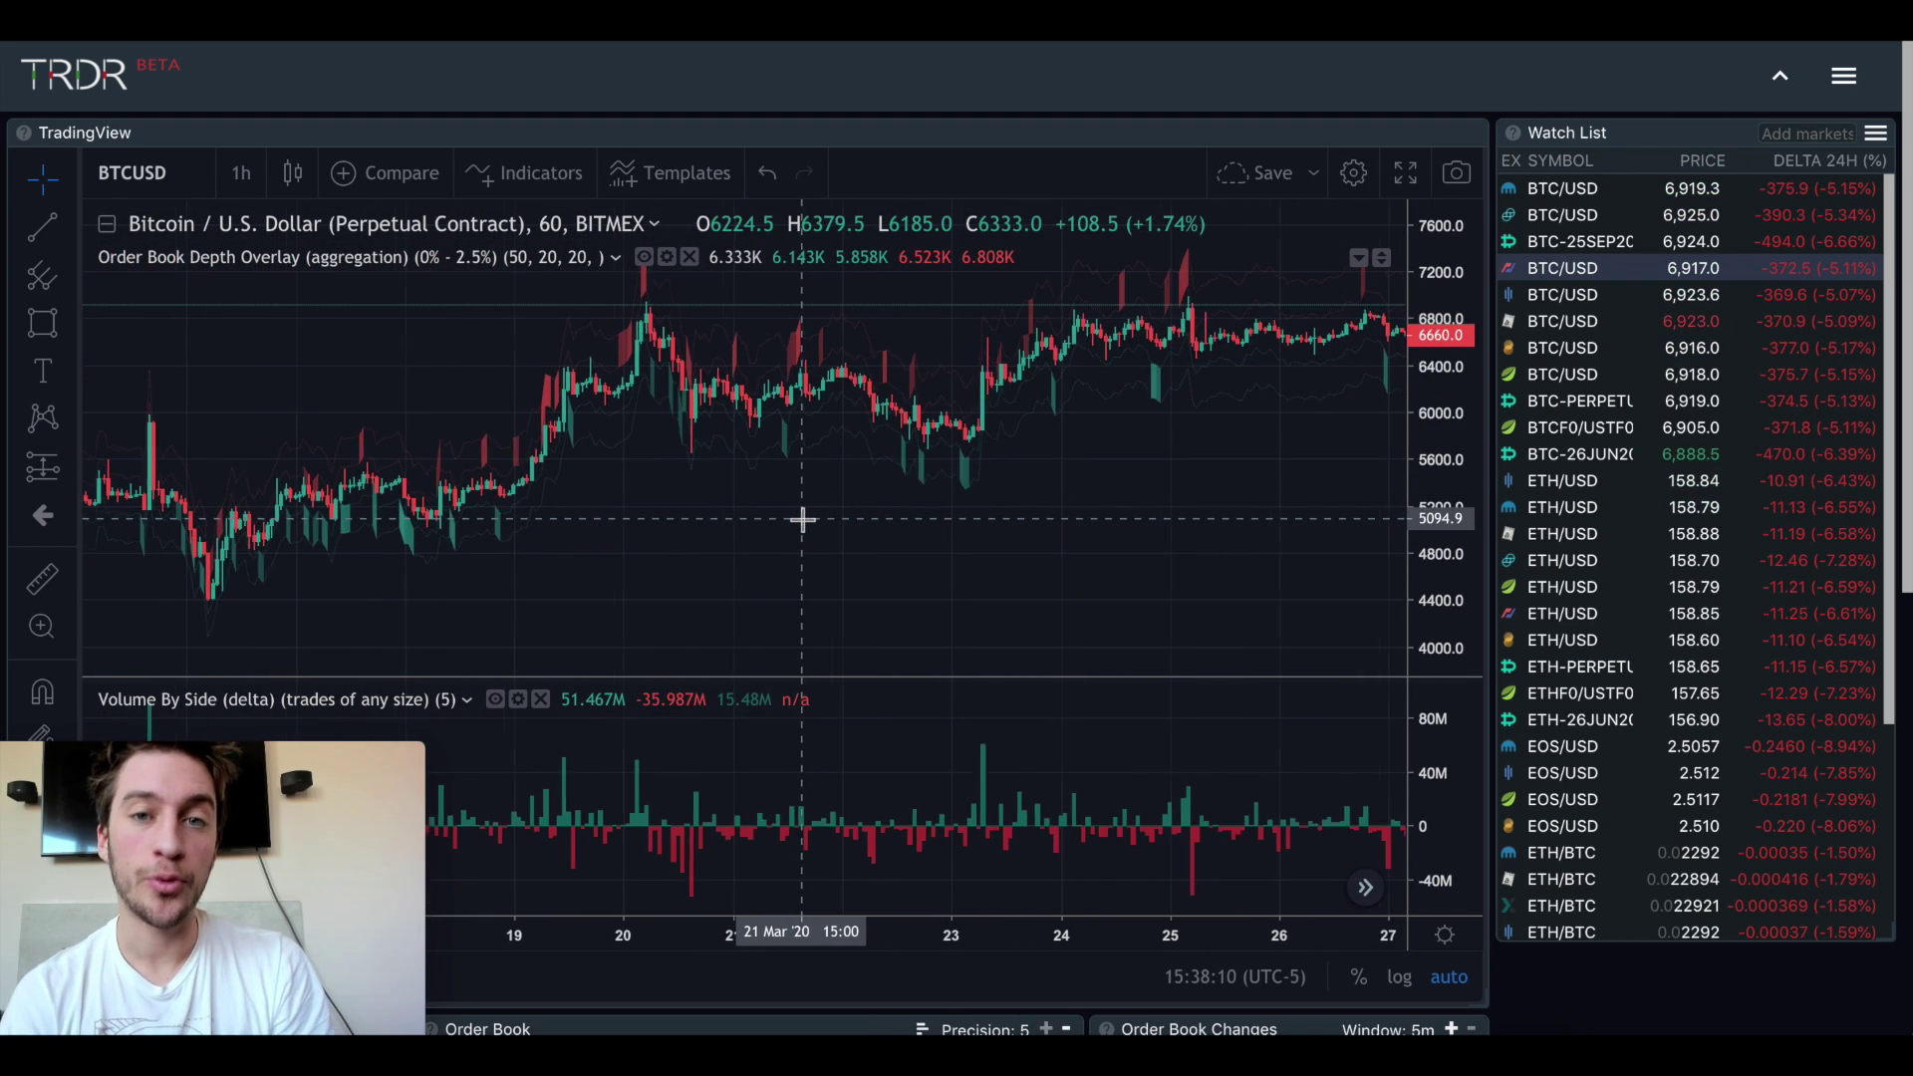
pyautogui.hscroll(10, 802, 518)
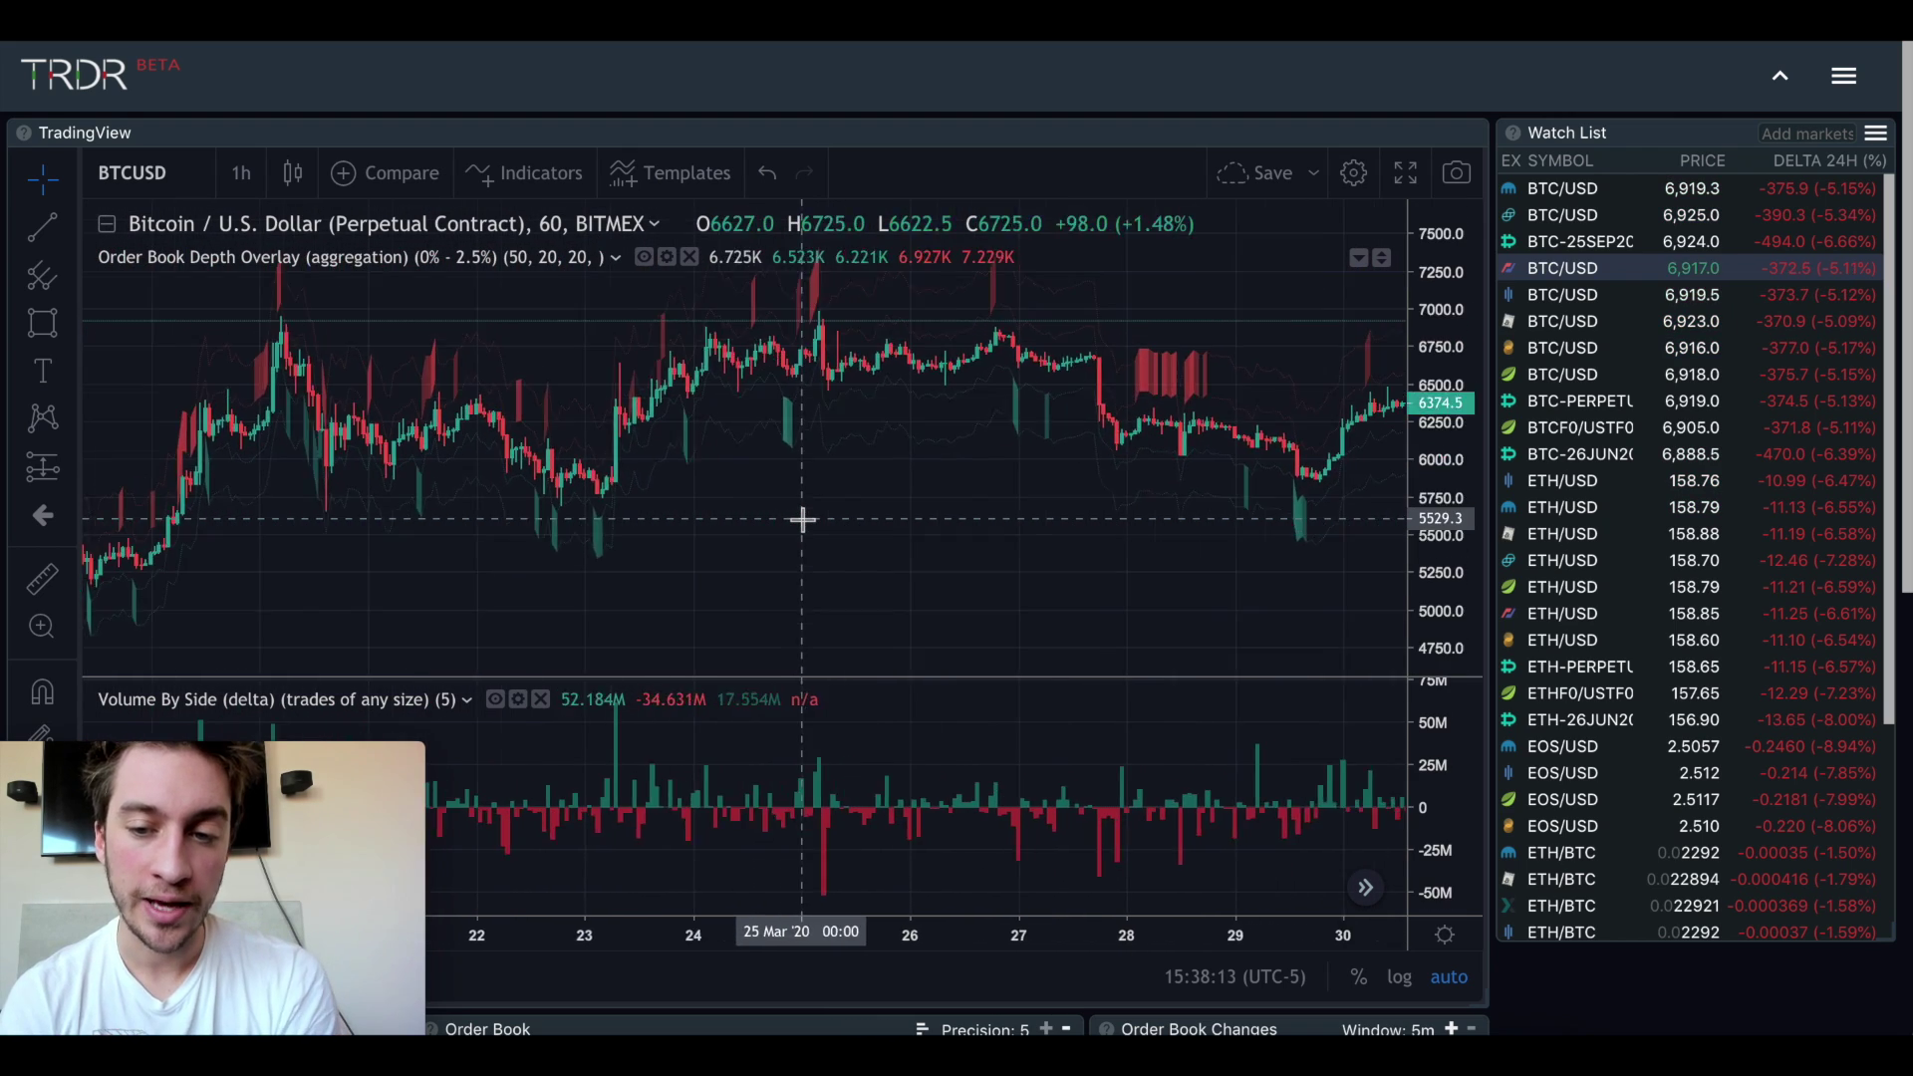
pyautogui.hscroll(2, 802, 518)
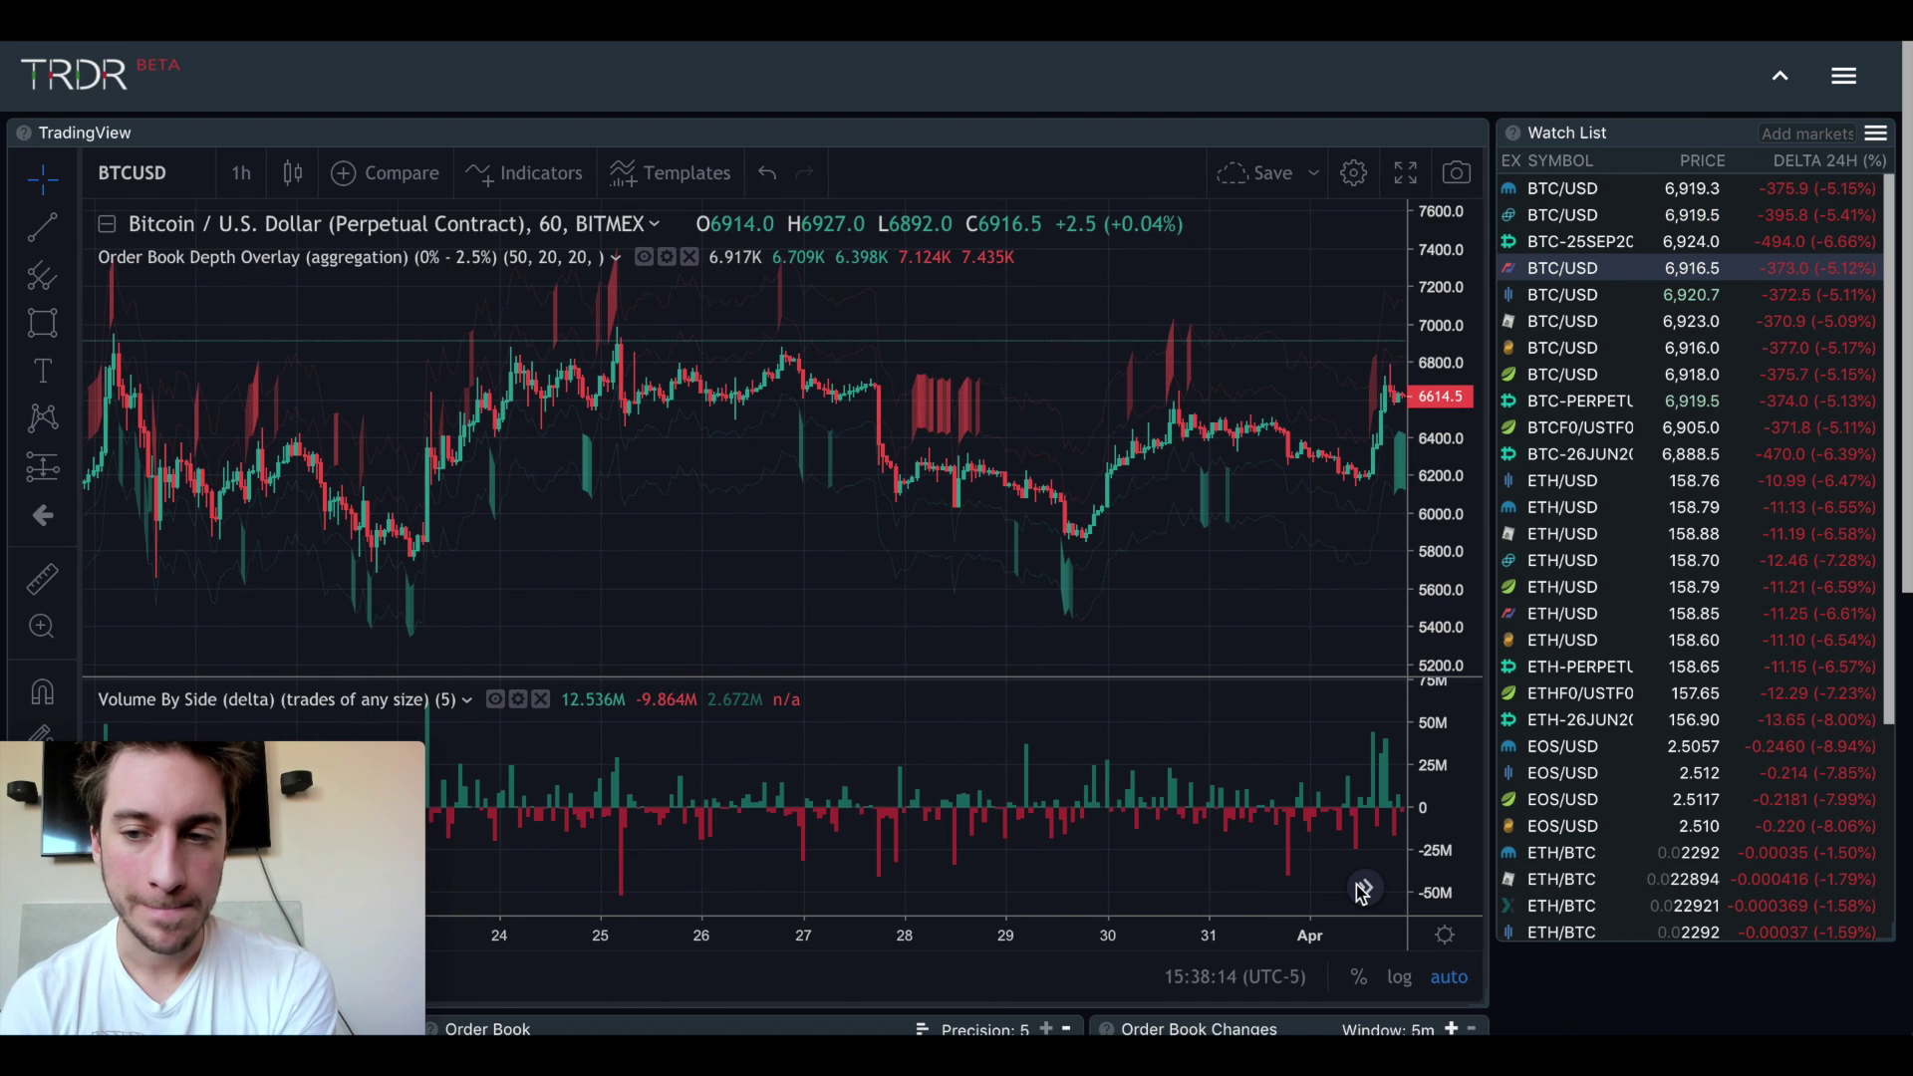
# Jump to the most recent bars and zoom in on roughly 5–10 April
pyautogui.click(1362, 890)
pyautogui.hscroll(3, 1212, 615)
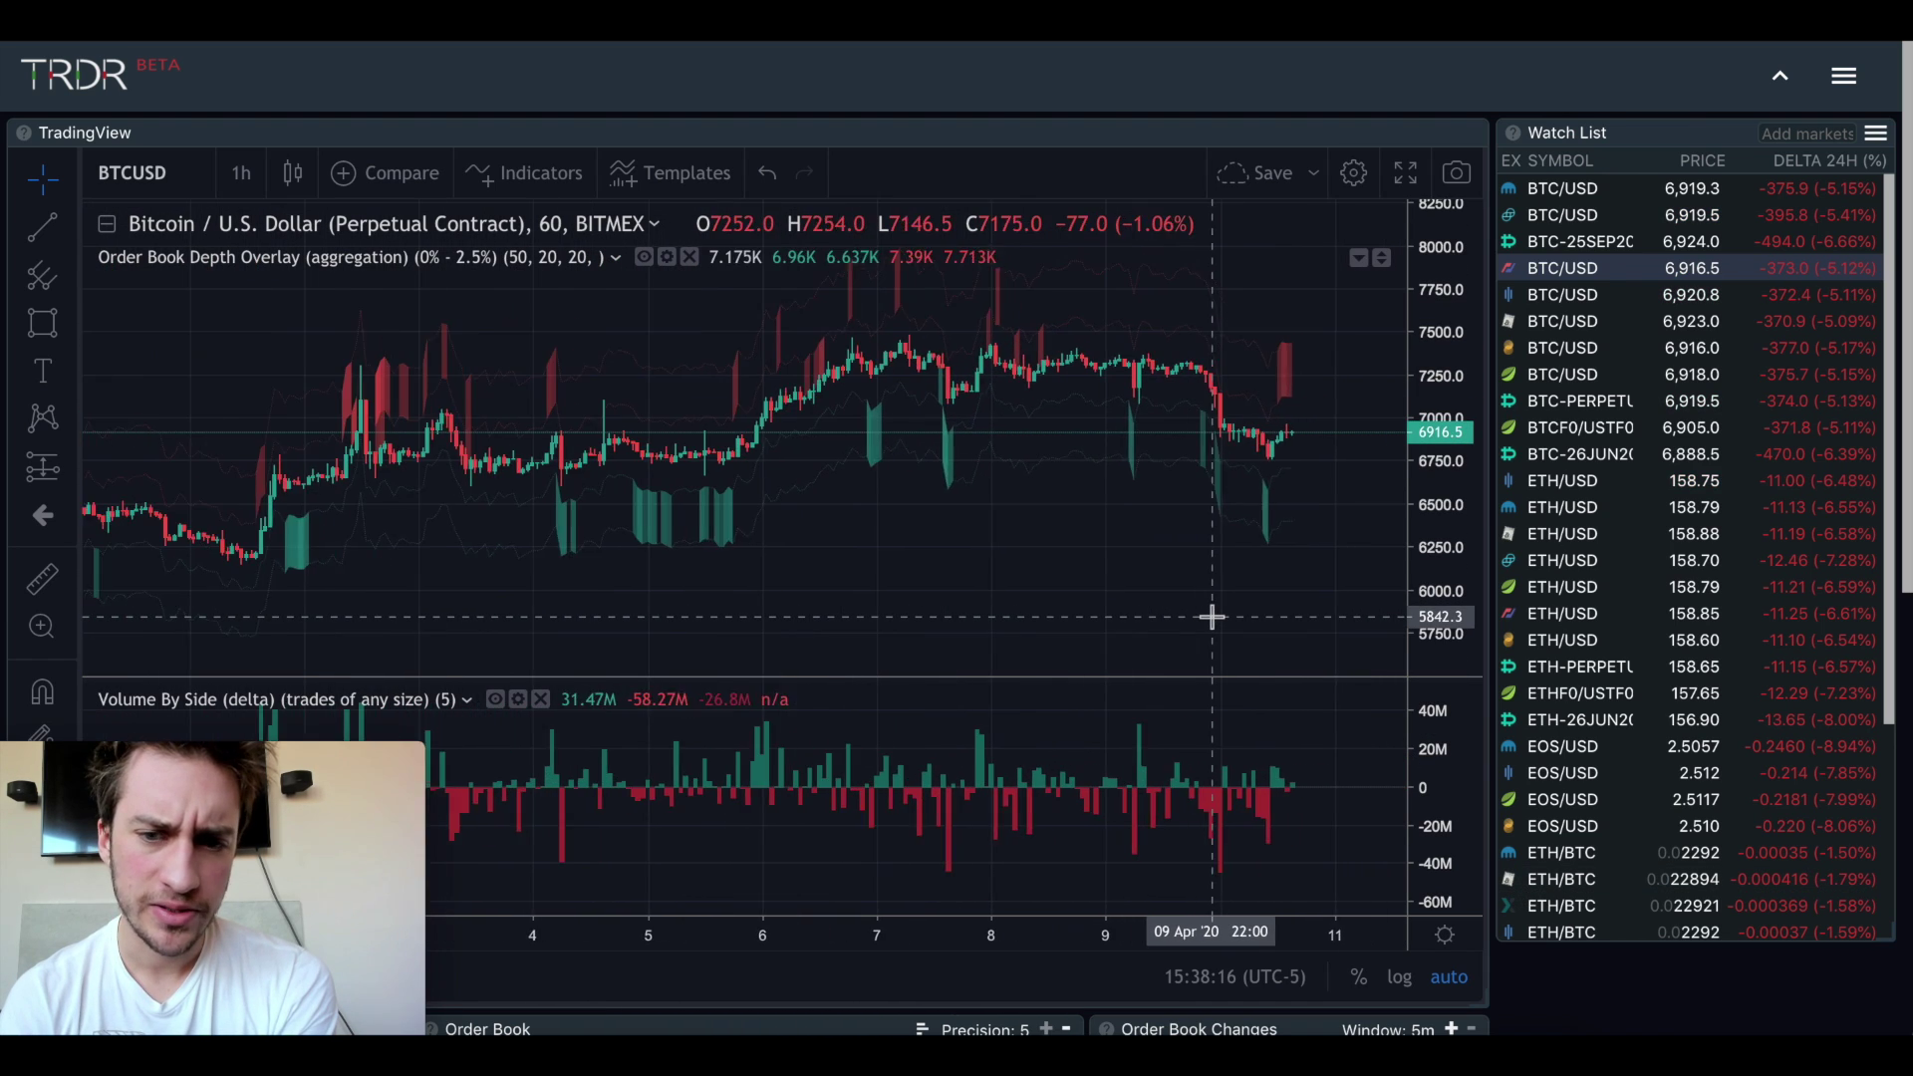
pyautogui.scroll(2, 1211, 617)
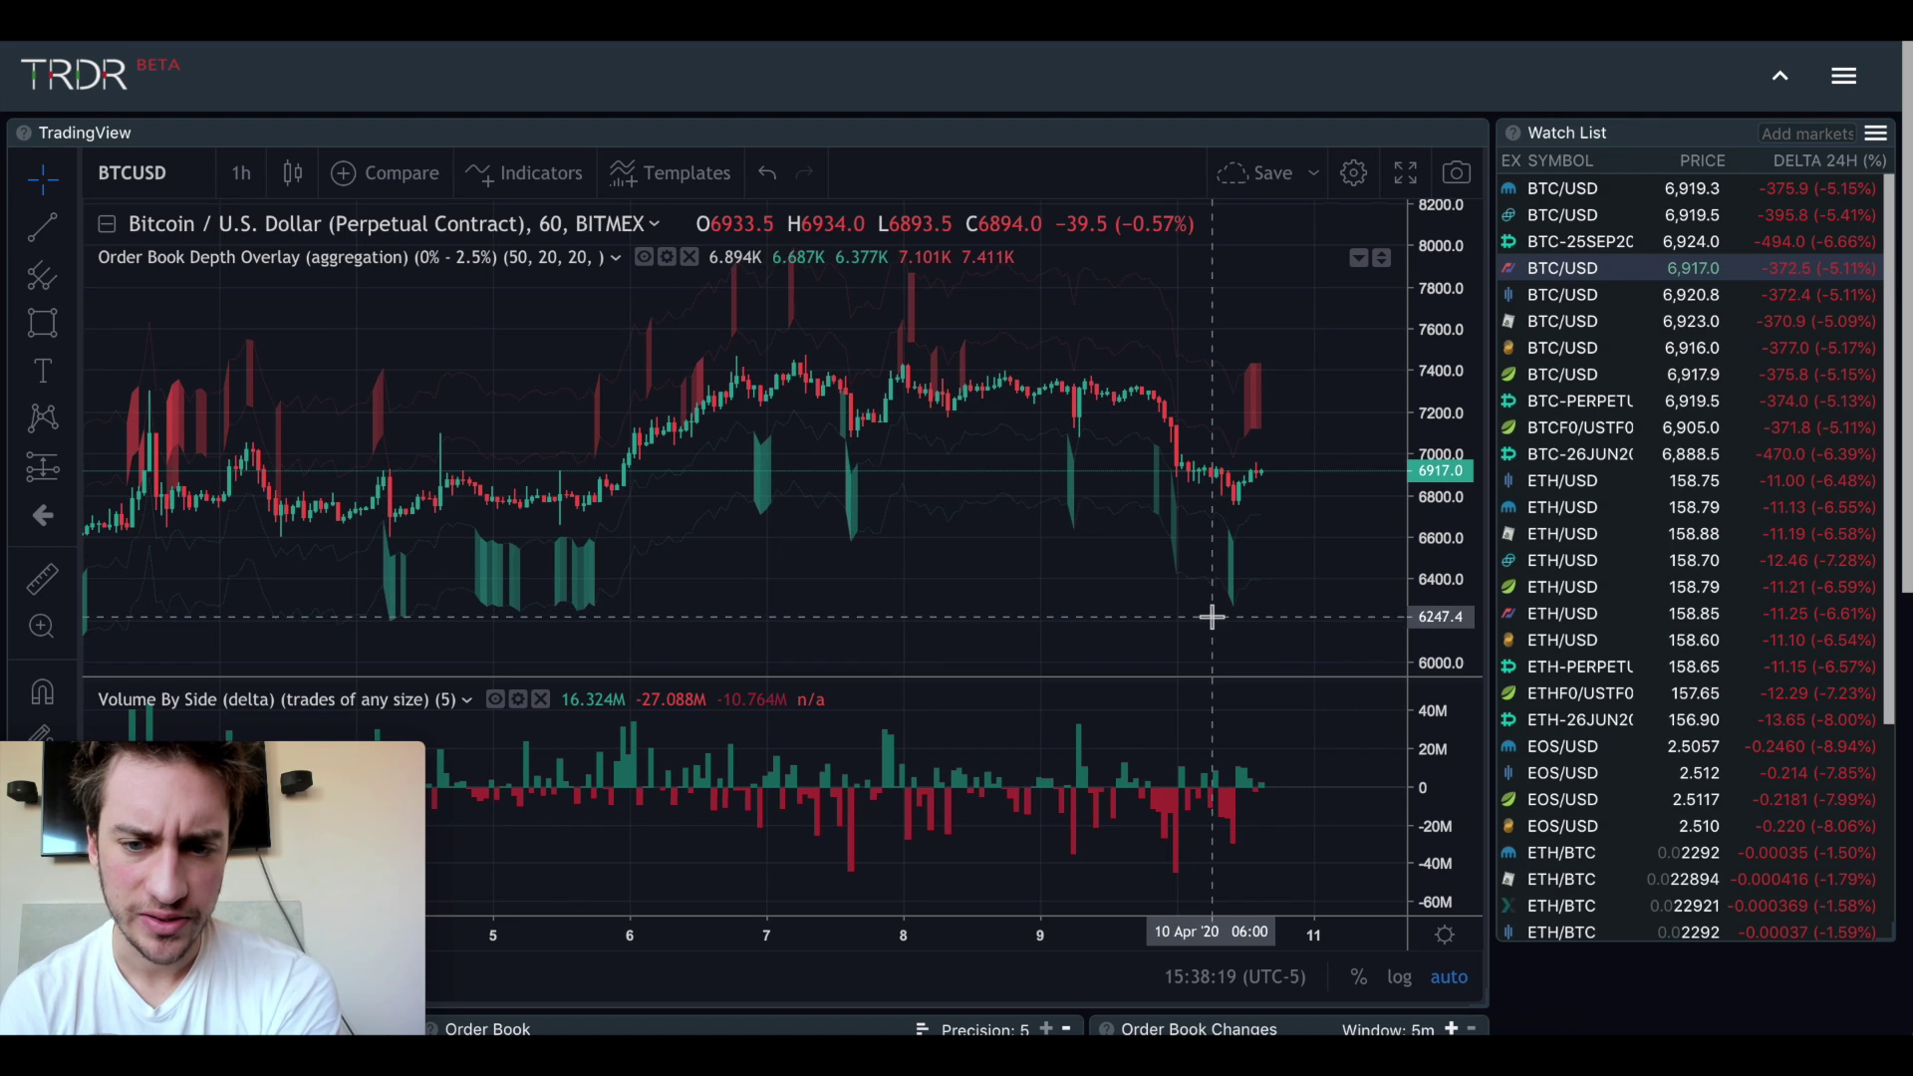
pyautogui.scroll(1, 937, 573)
pyautogui.scroll(2, 622, 488)
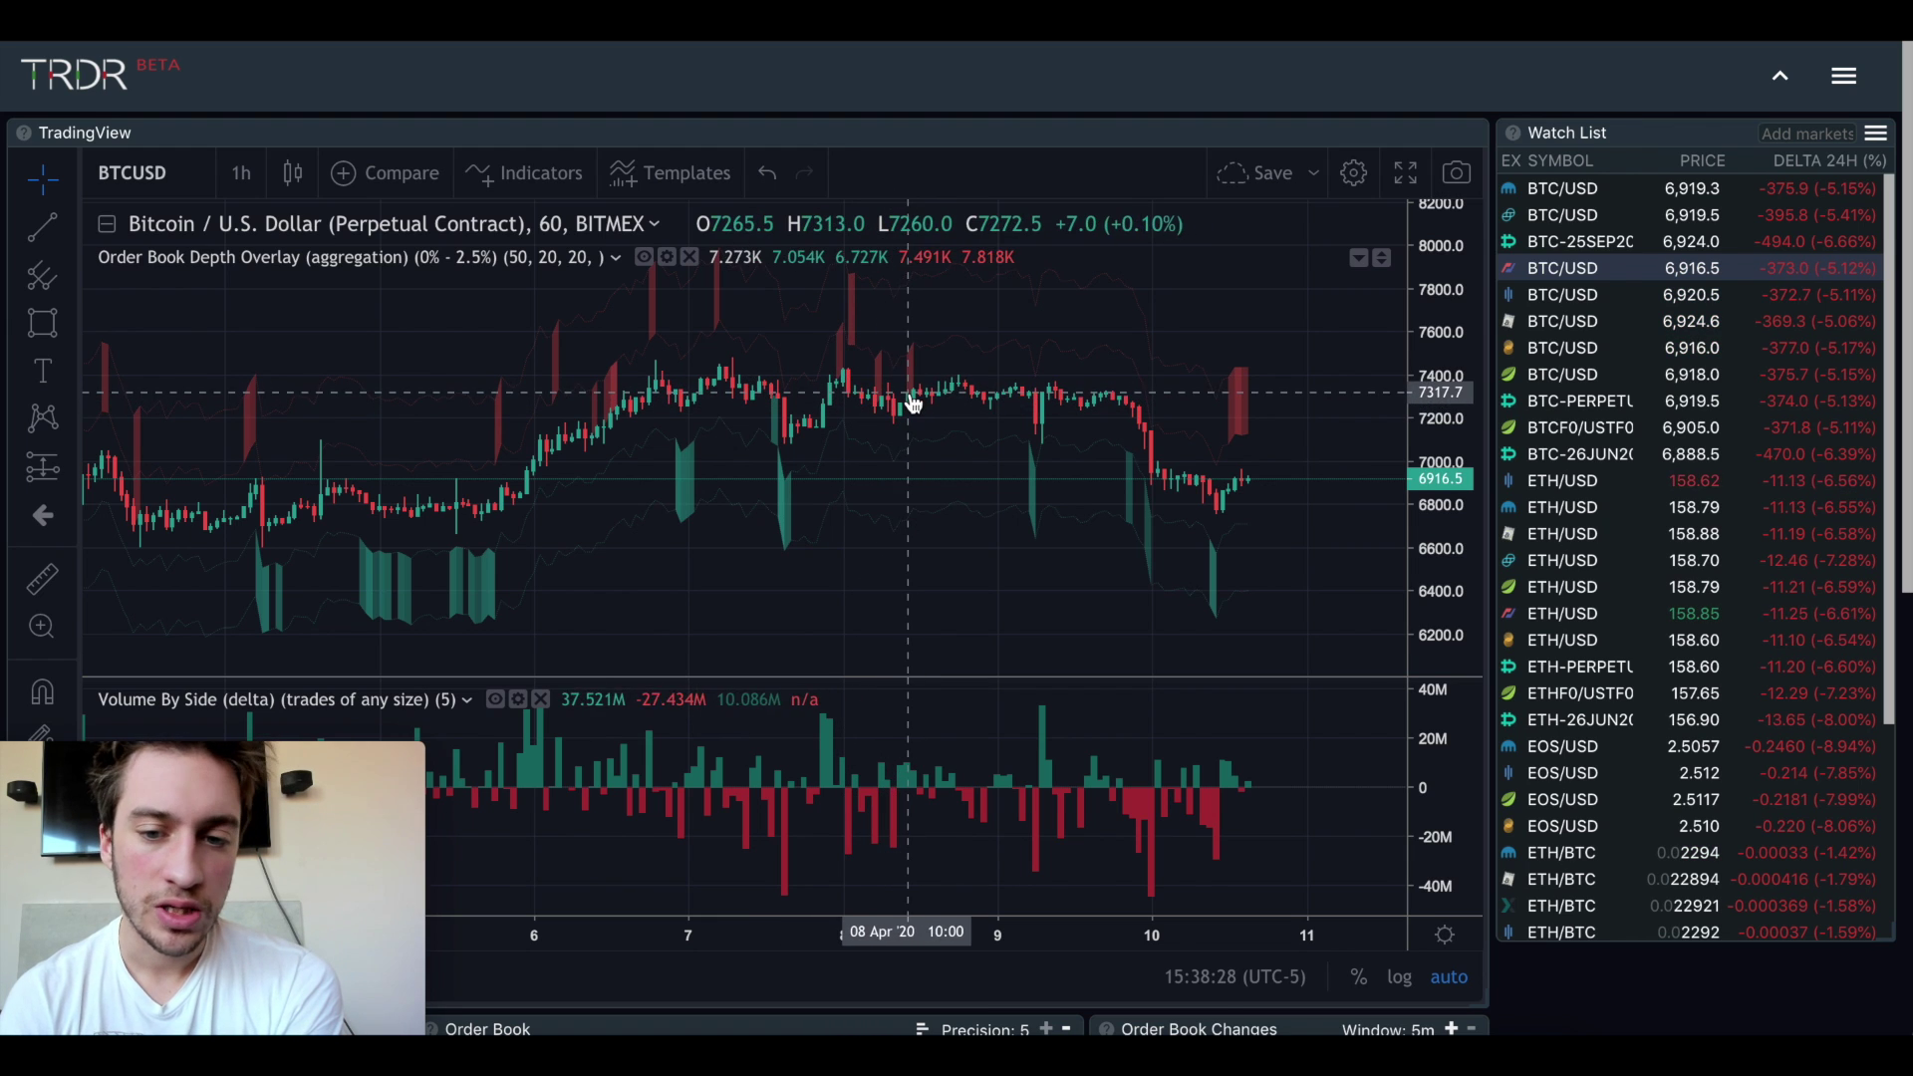
pyautogui.scroll(2, 1046, 406)
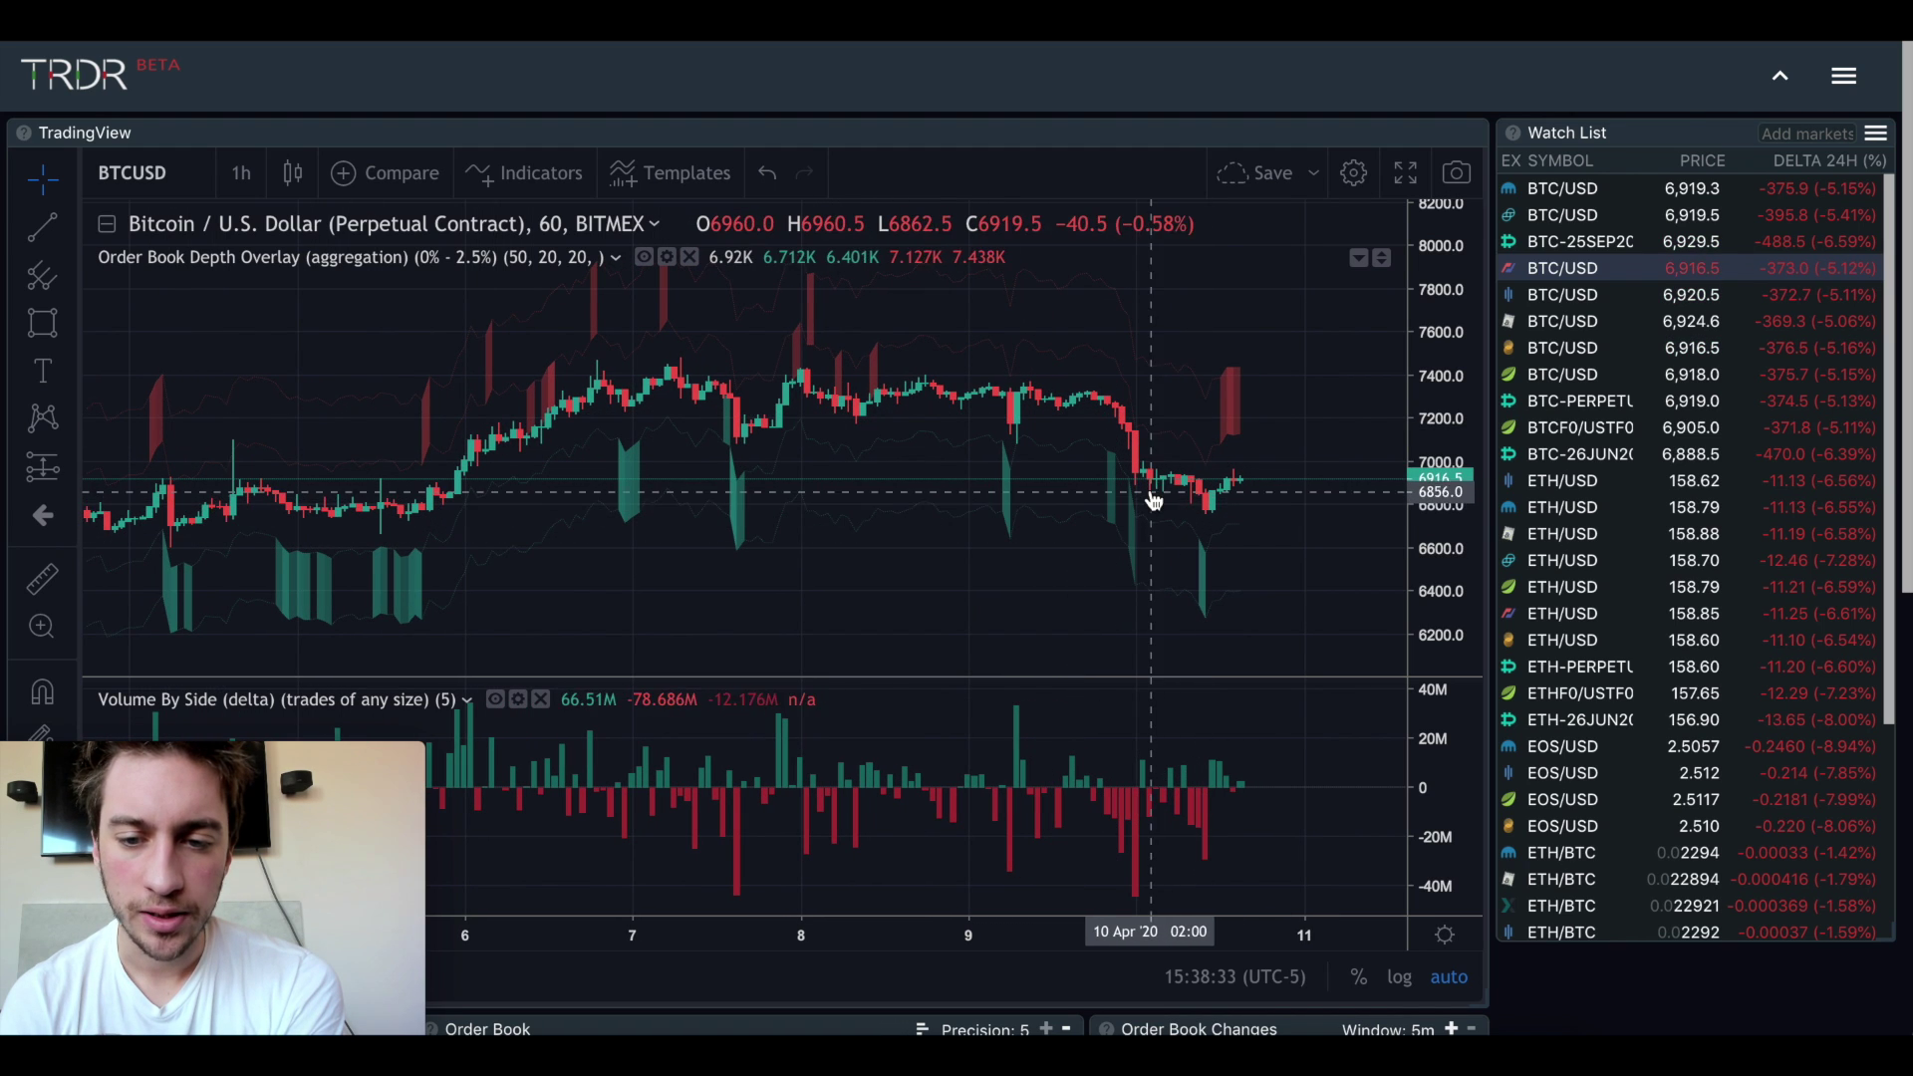
pyautogui.click(245, 174)
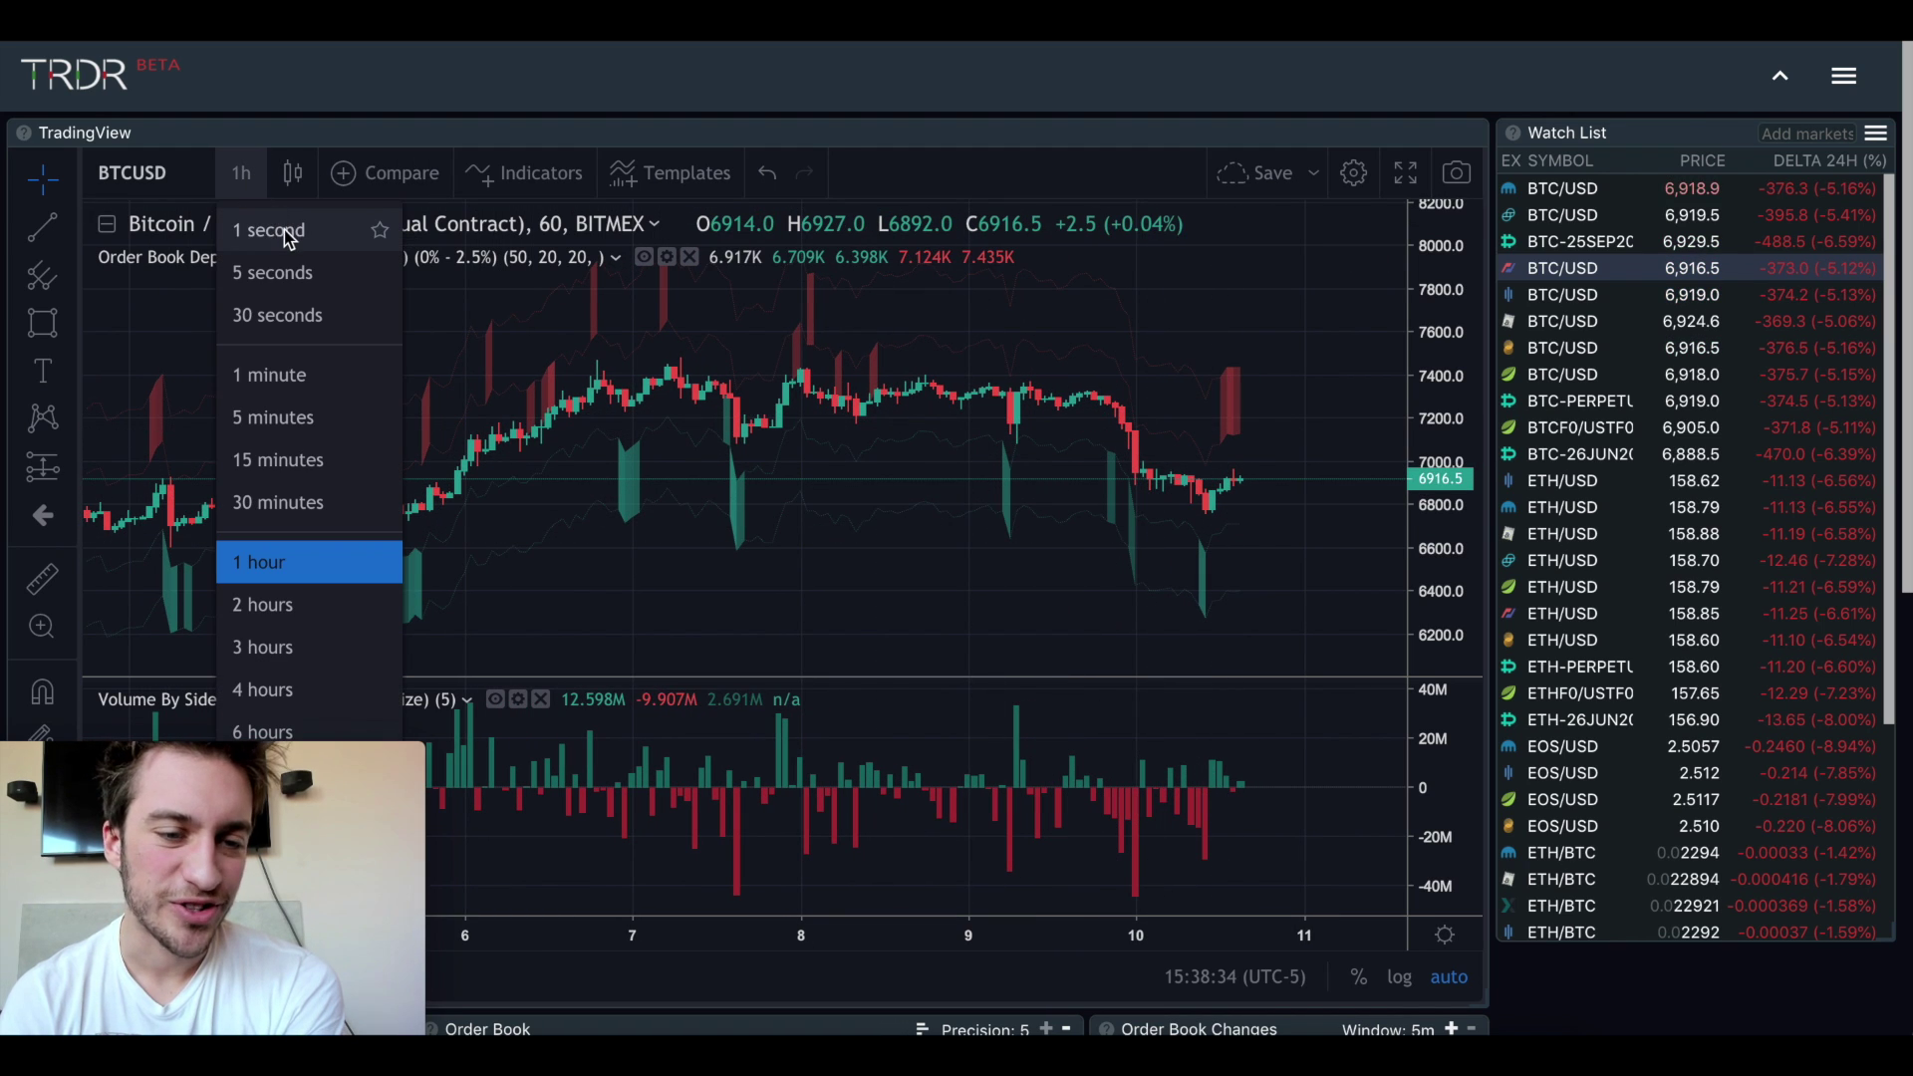
# Switch the chart to 1-second bars and start panning back in time
pyautogui.click(286, 235)
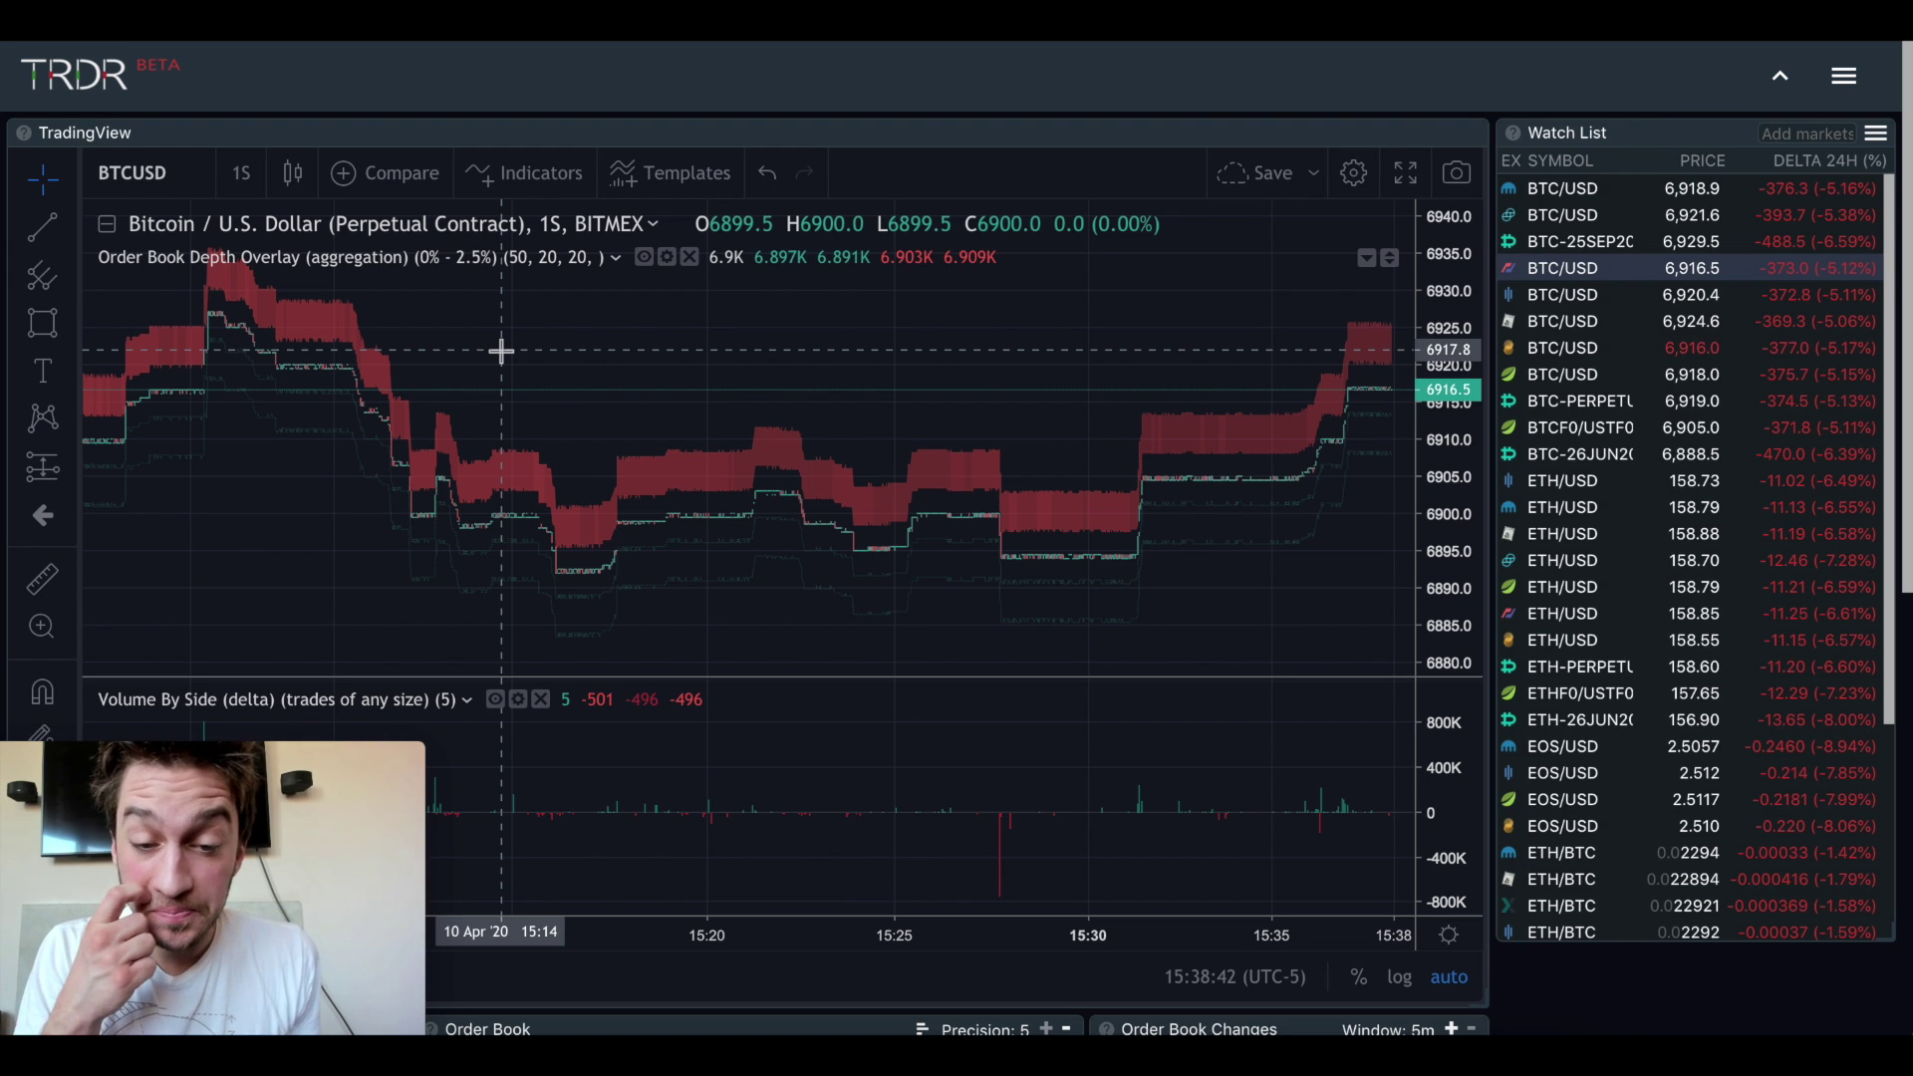
pyautogui.scroll(-3, 588, 433)
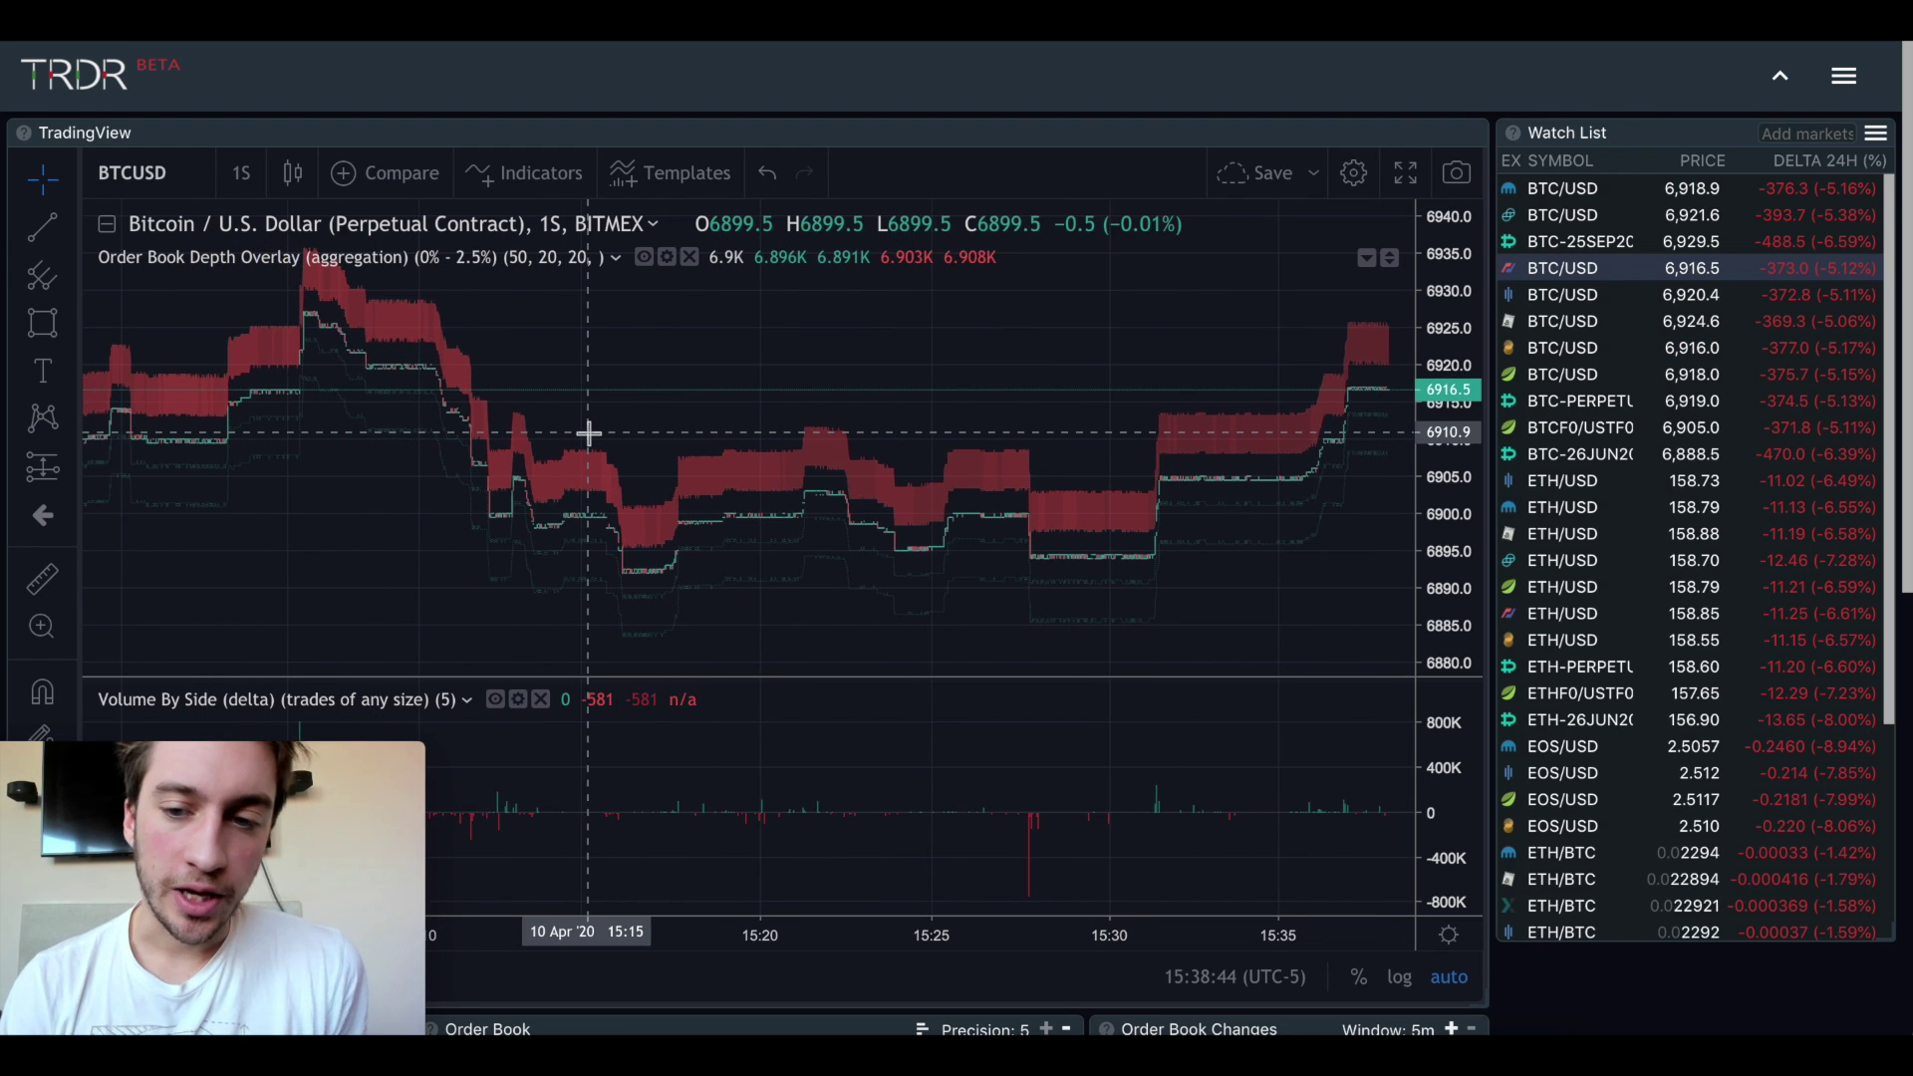
pyautogui.hscroll(-5, 588, 433)
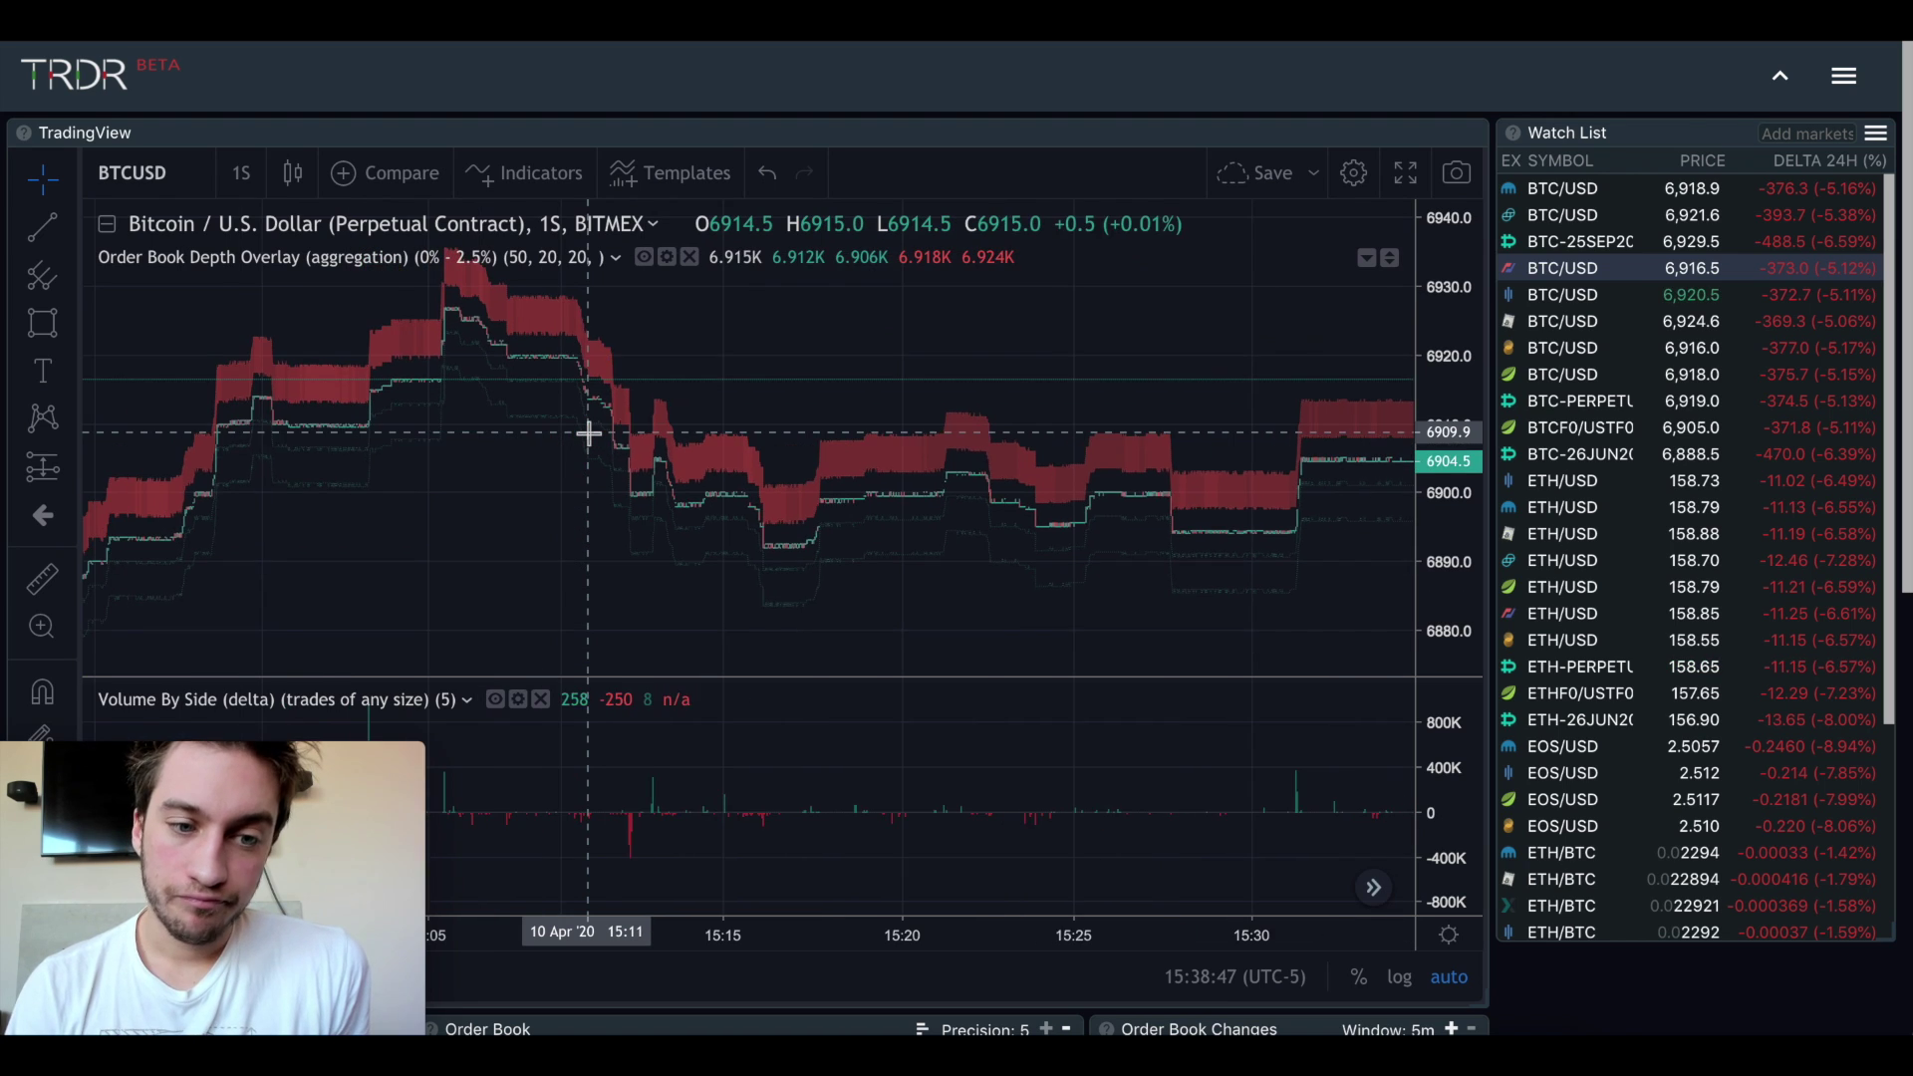
pyautogui.hscroll(-3, 588, 432)
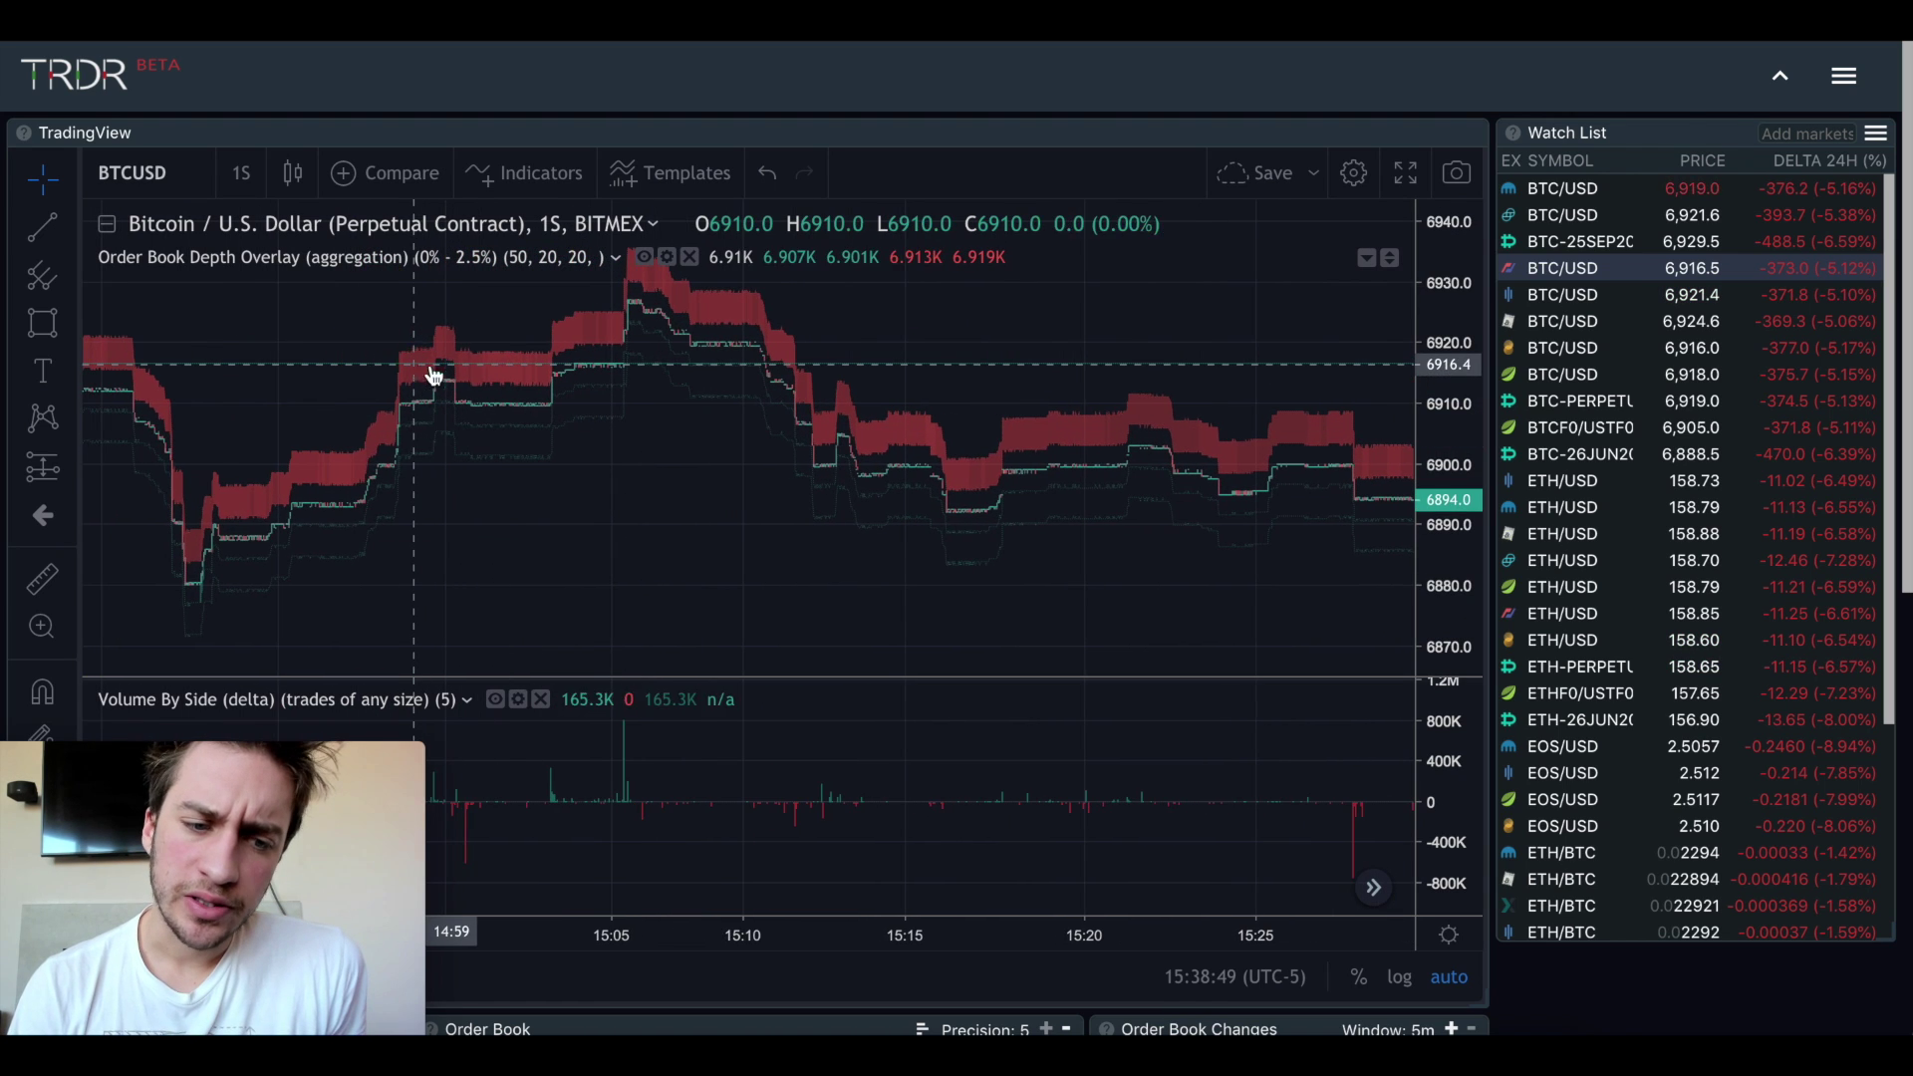
pyautogui.hscroll(-2, 509, 375)
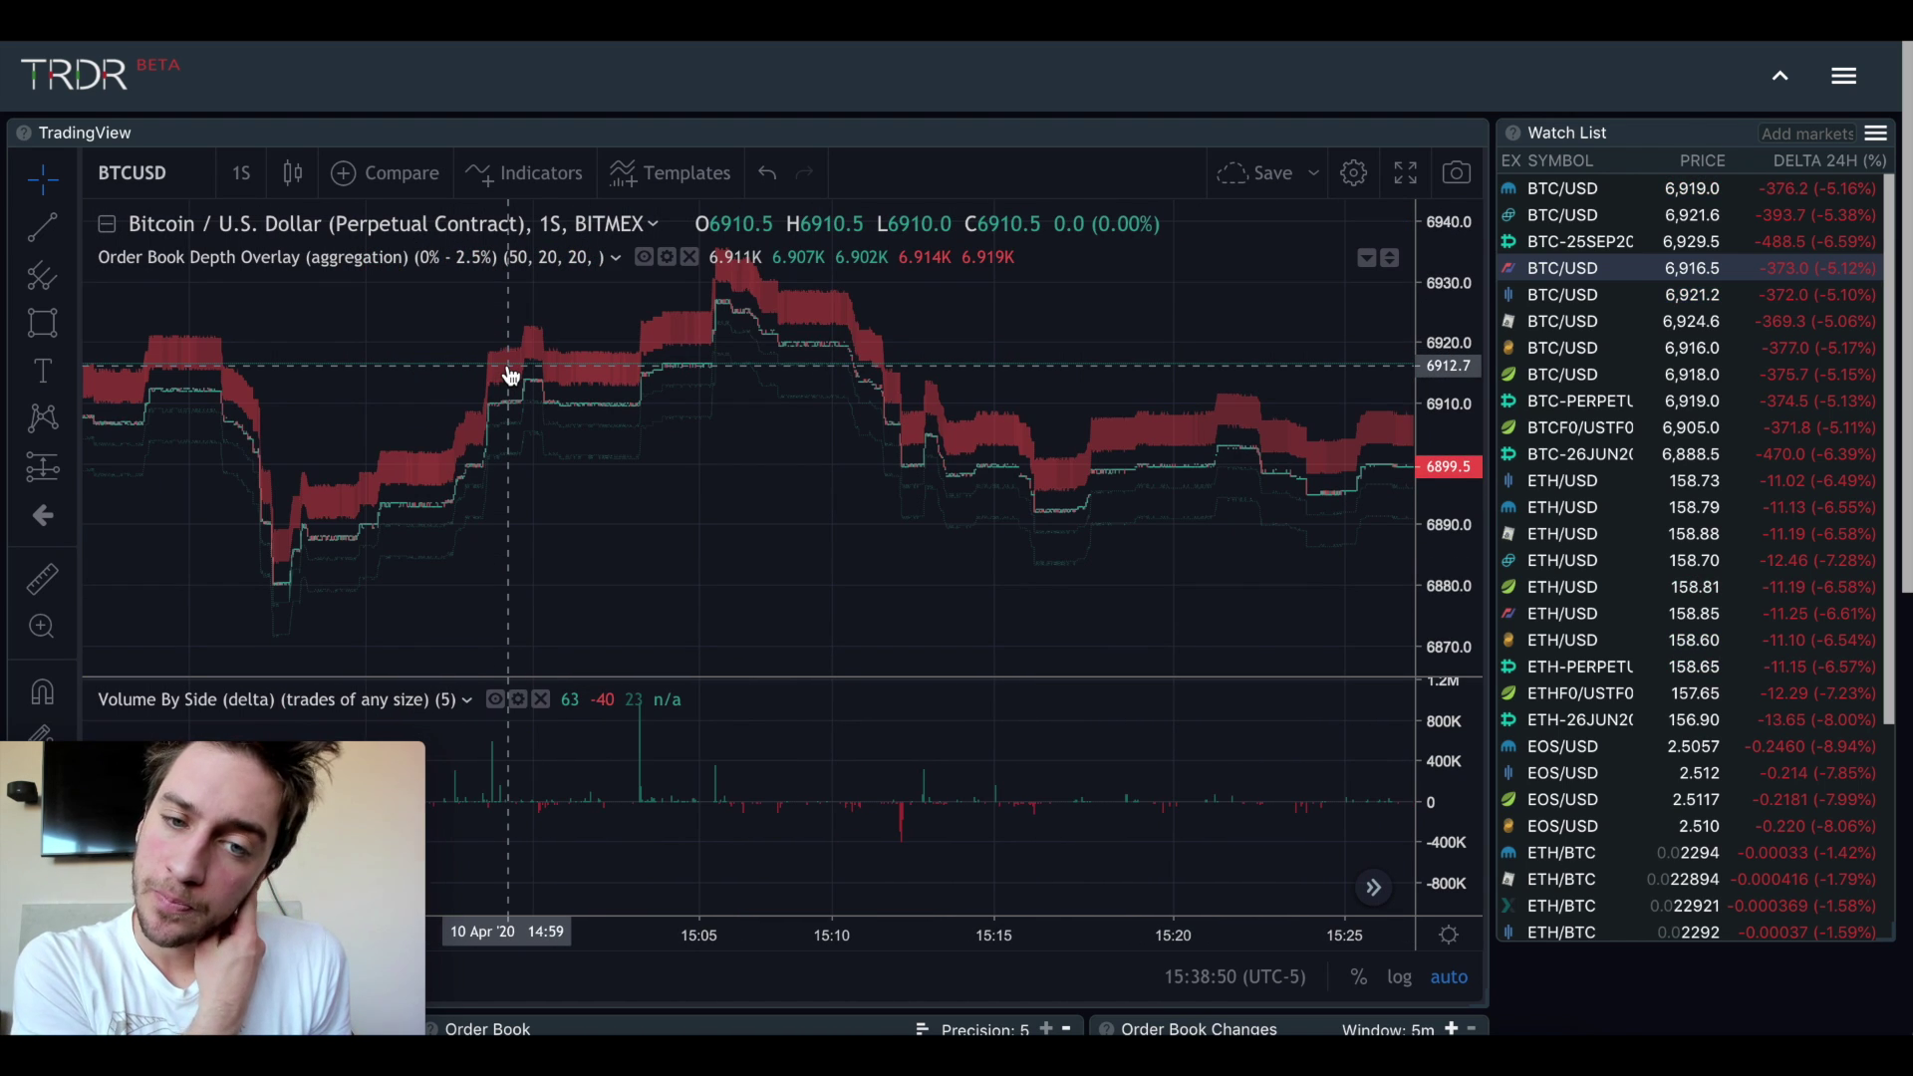
pyautogui.hscroll(-5, 509, 374)
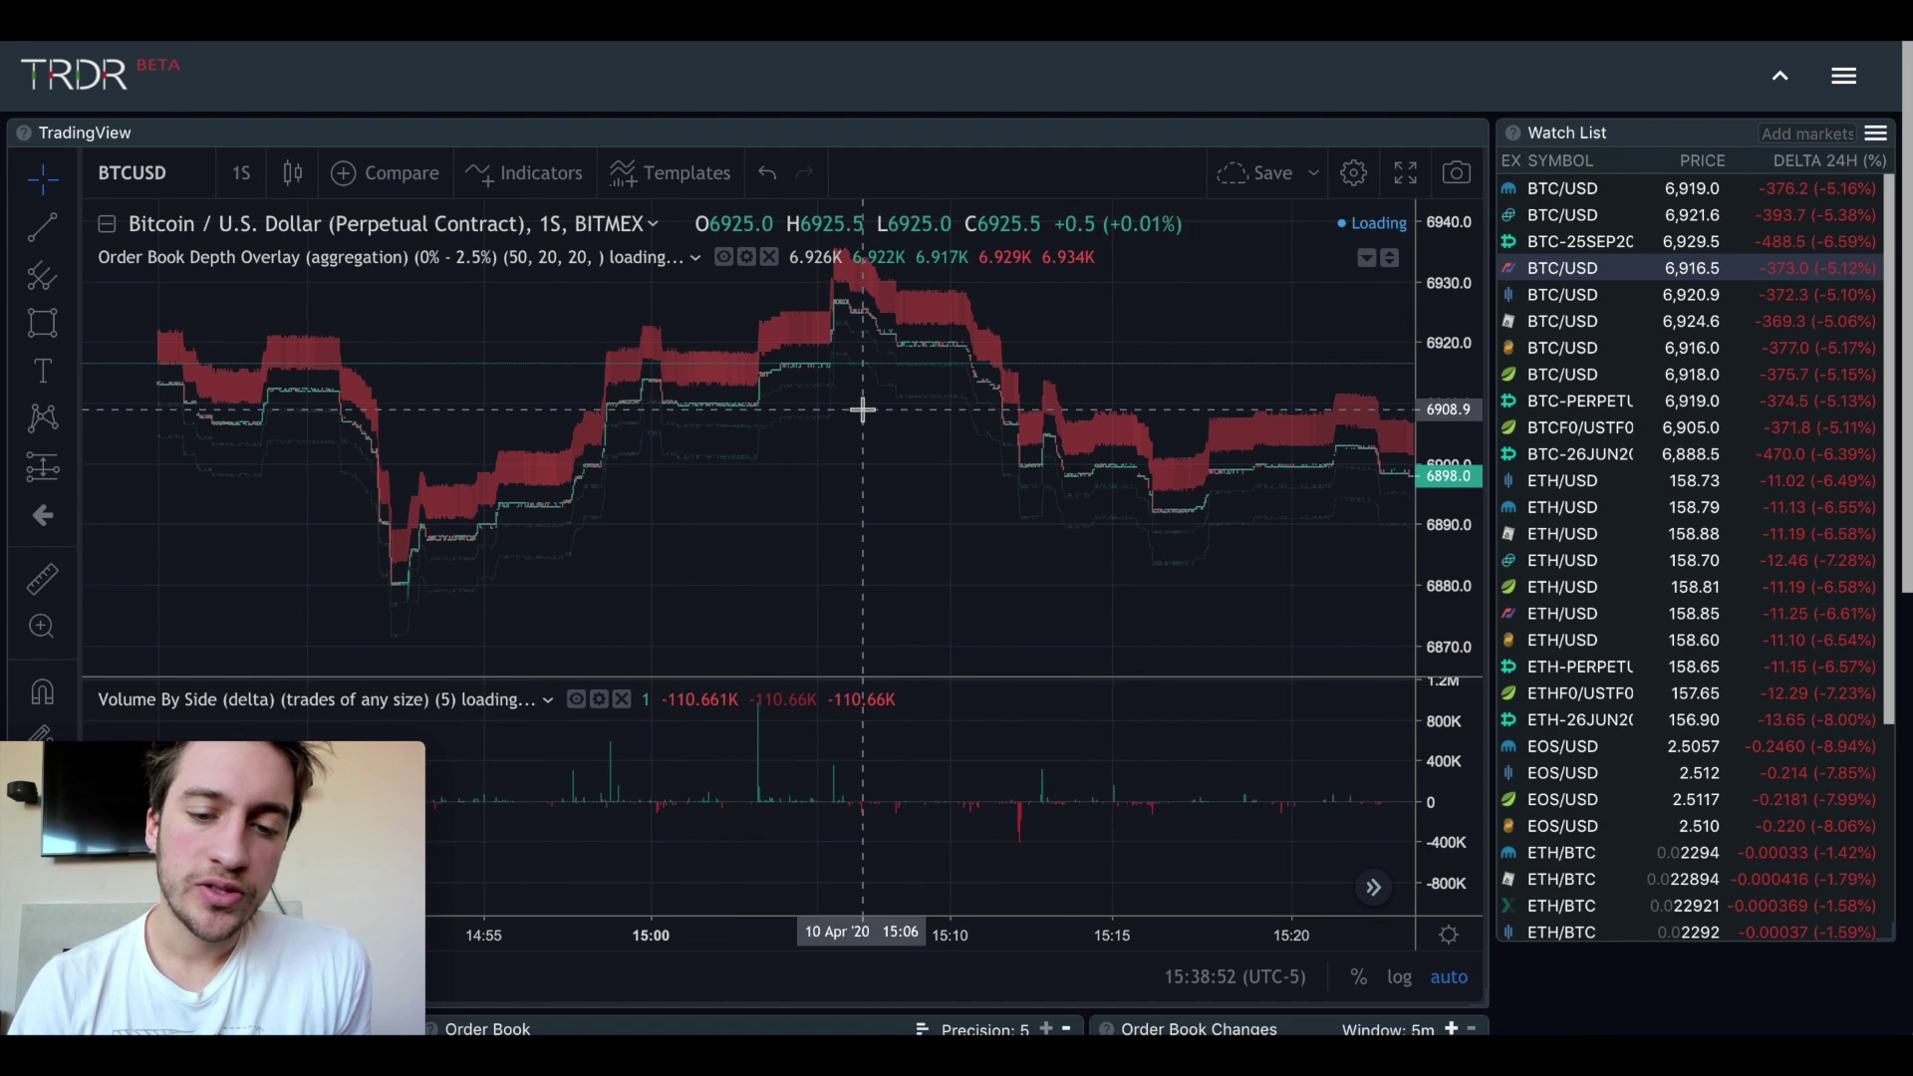
# Pan back and forth to show 10 April around 15:25–15:45
pyautogui.hscroll(-10, 863, 409)
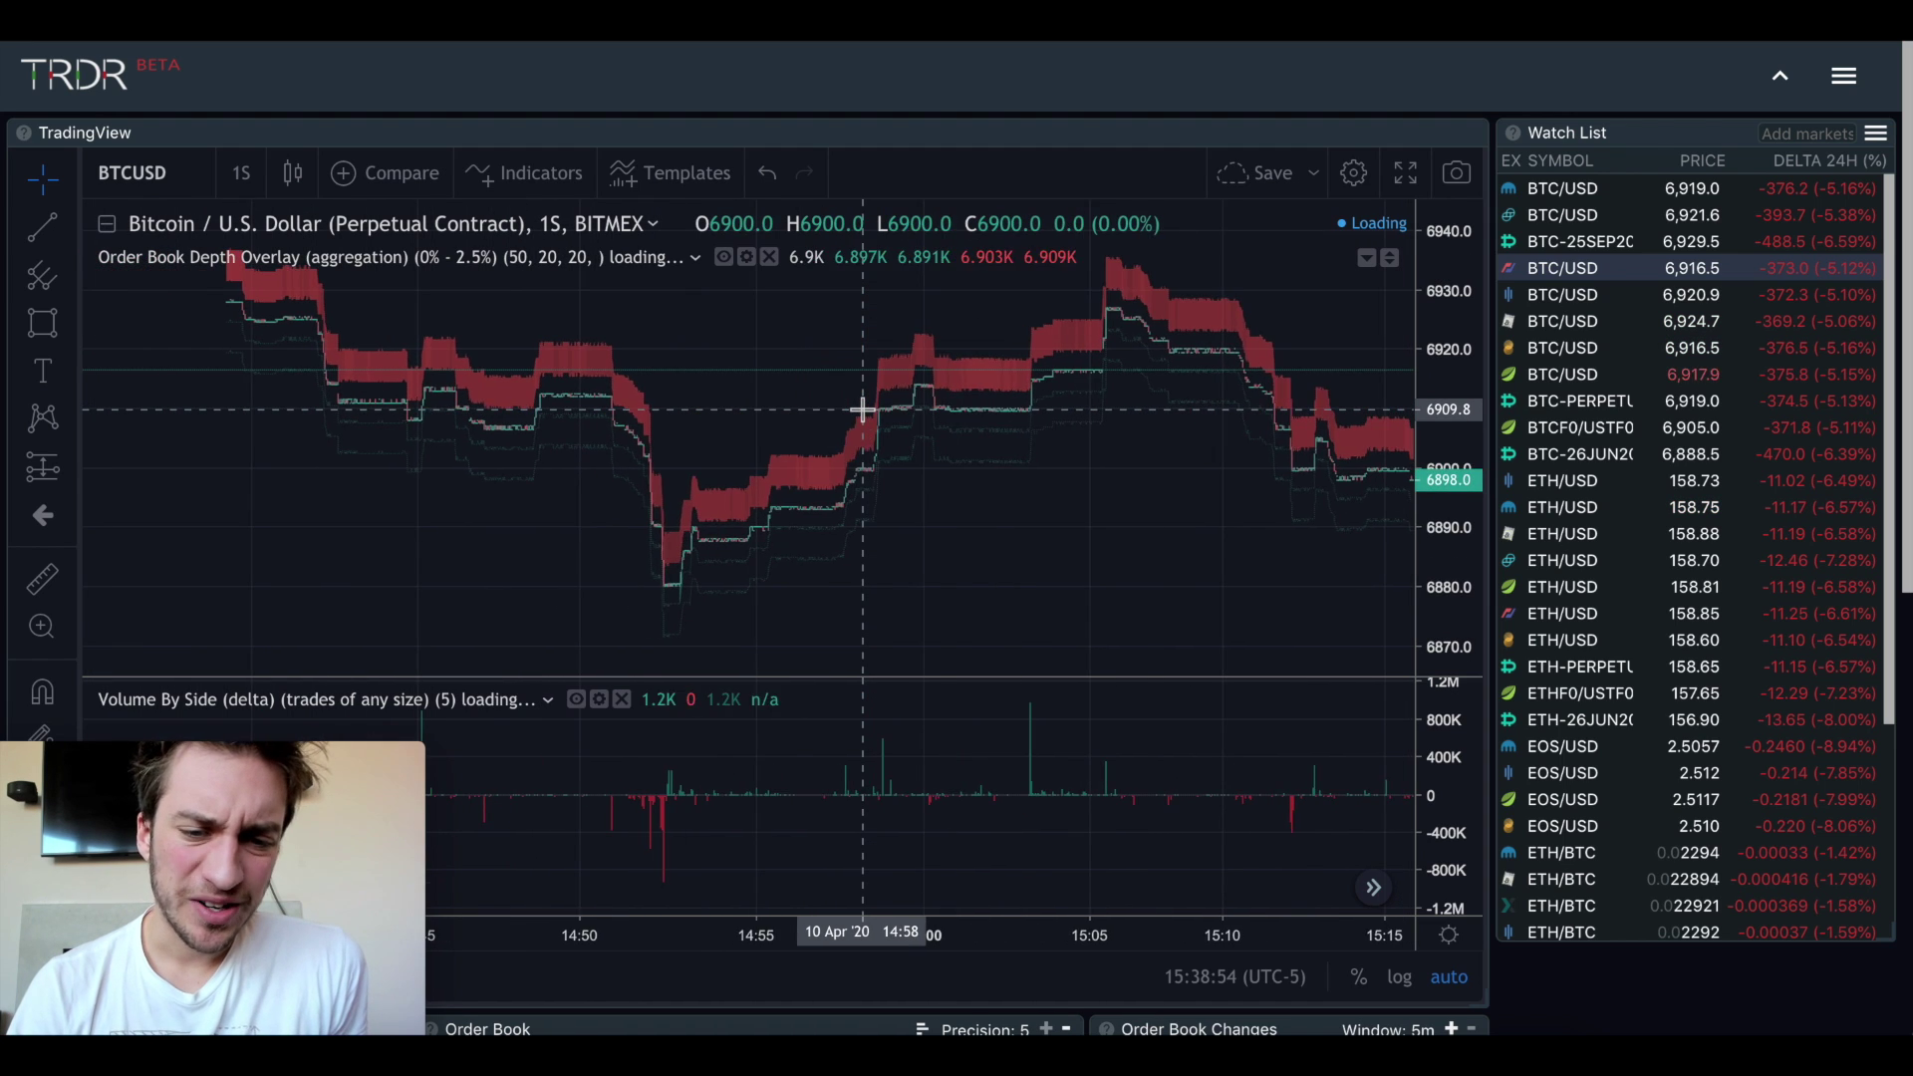
pyautogui.hscroll(-8, 863, 409)
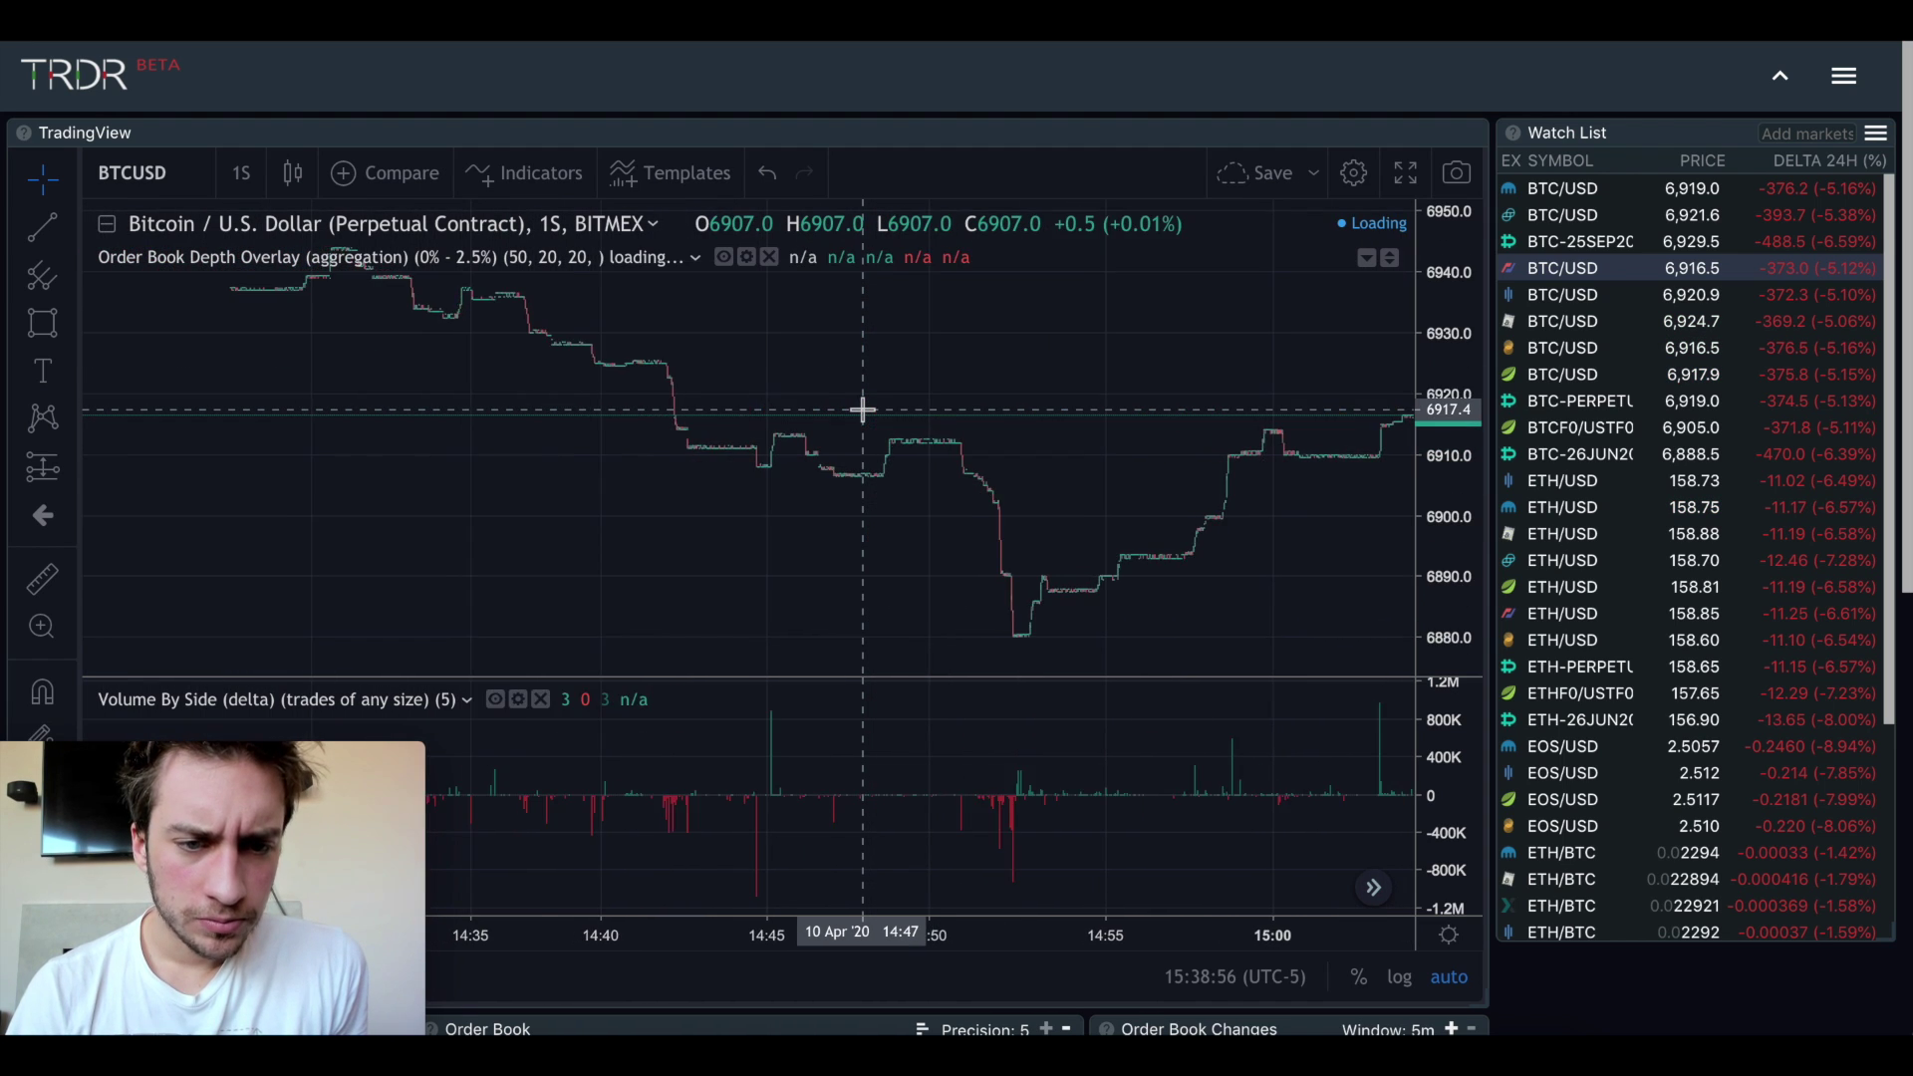
pyautogui.hscroll(-10, 702, 427)
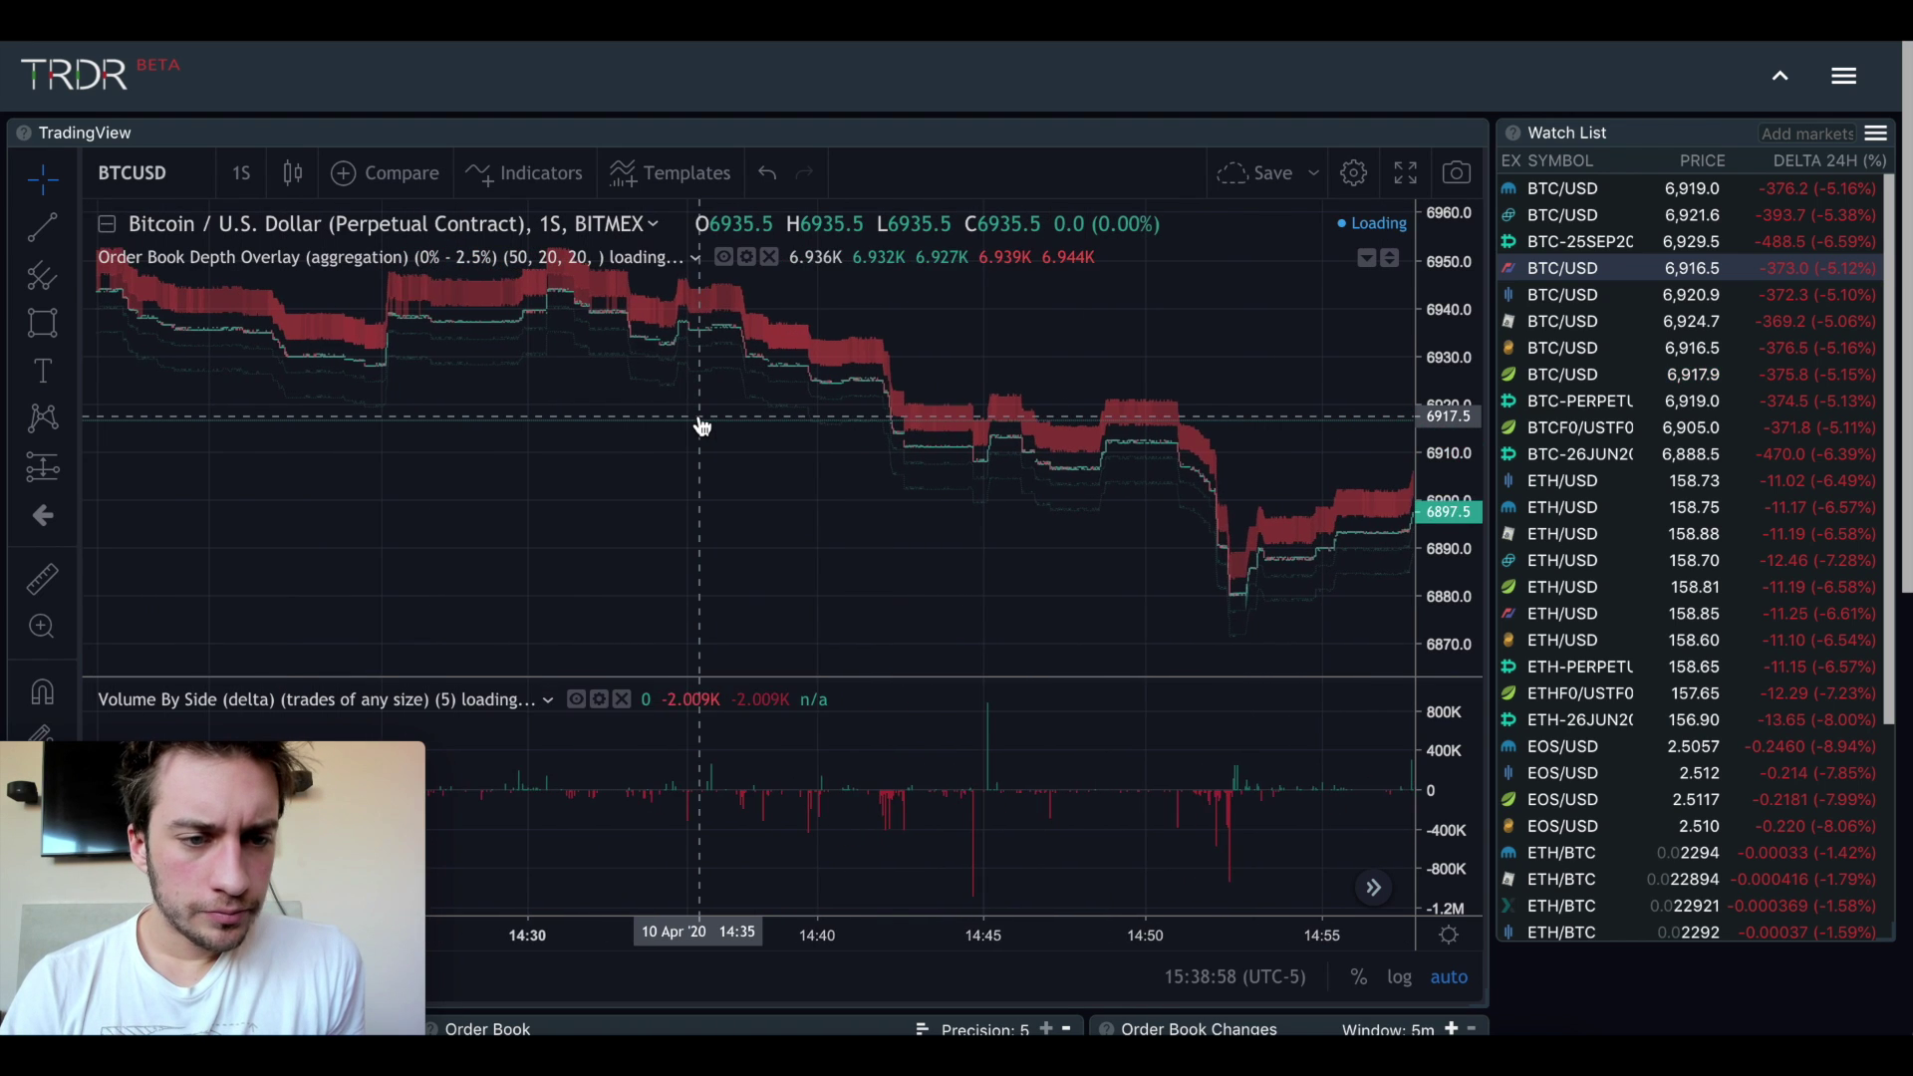
pyautogui.hscroll(-5, 701, 427)
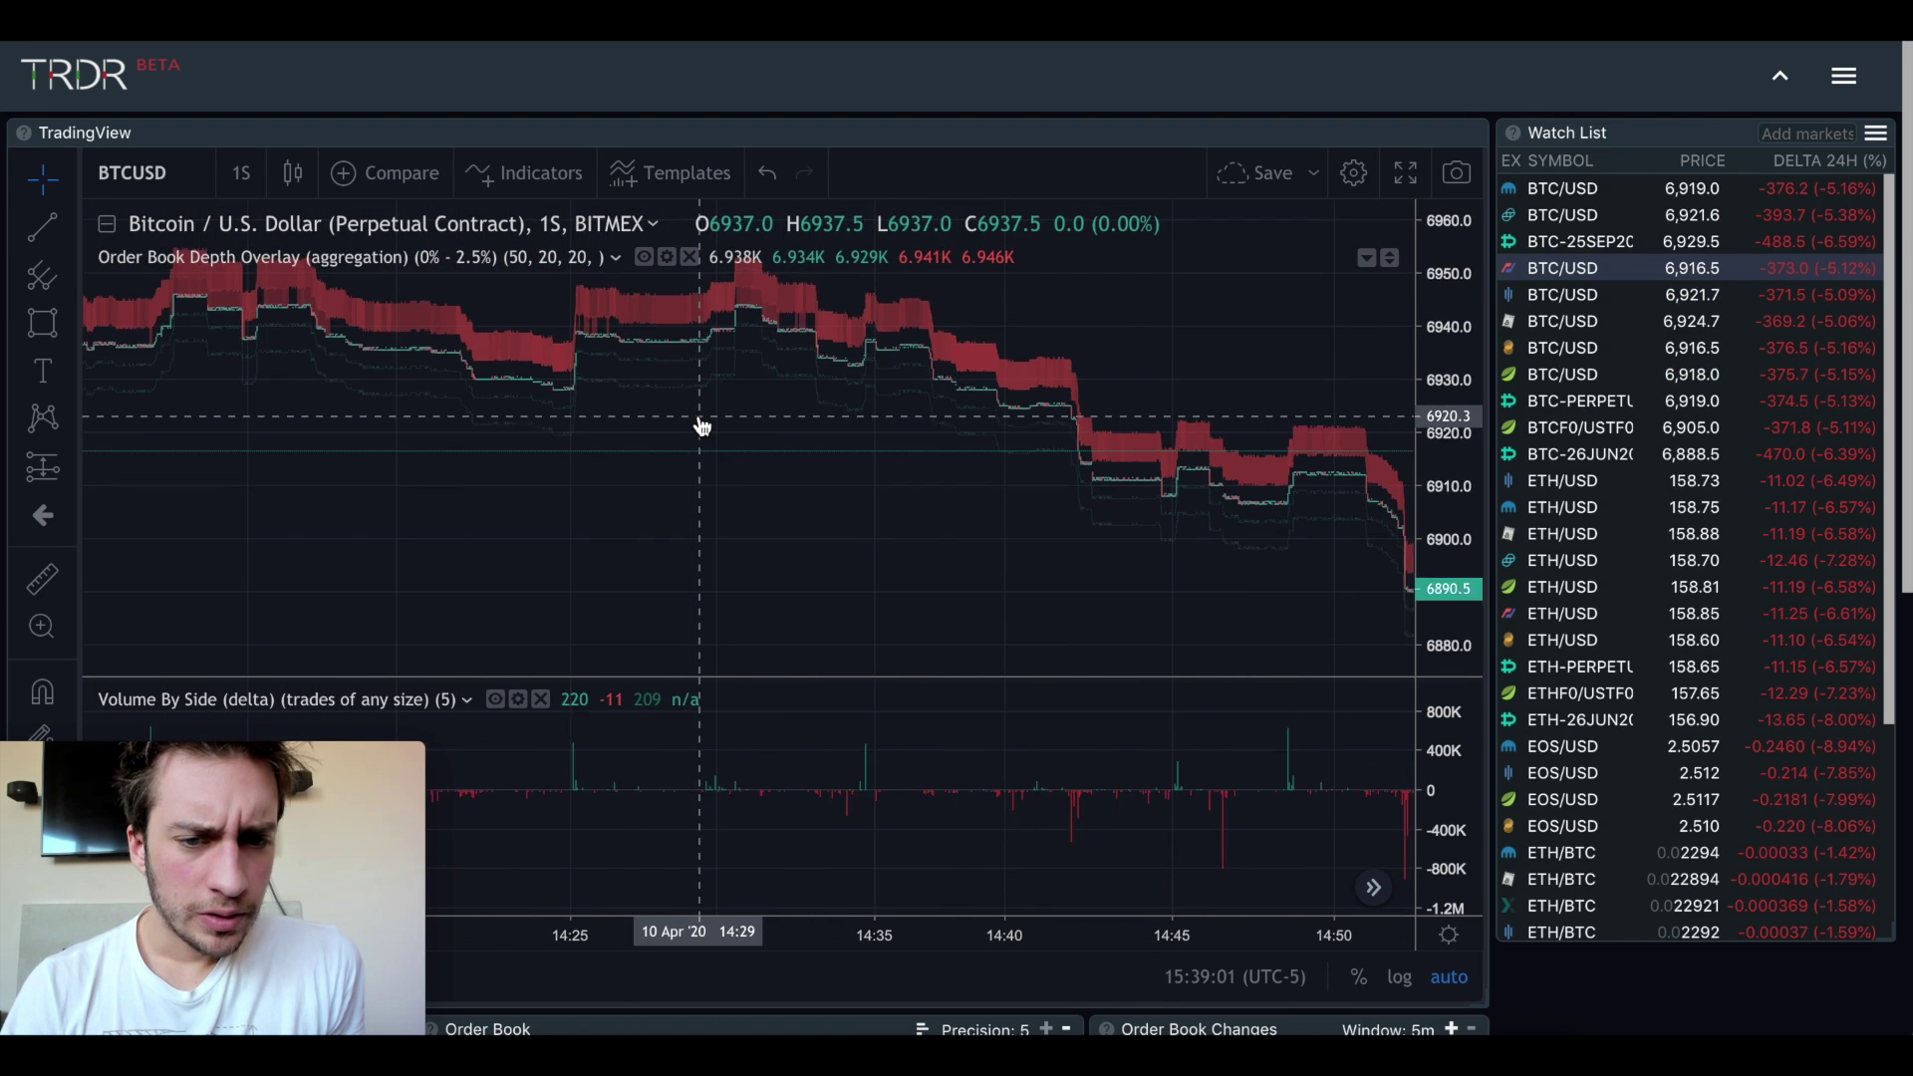
pyautogui.hscroll(2, 701, 426)
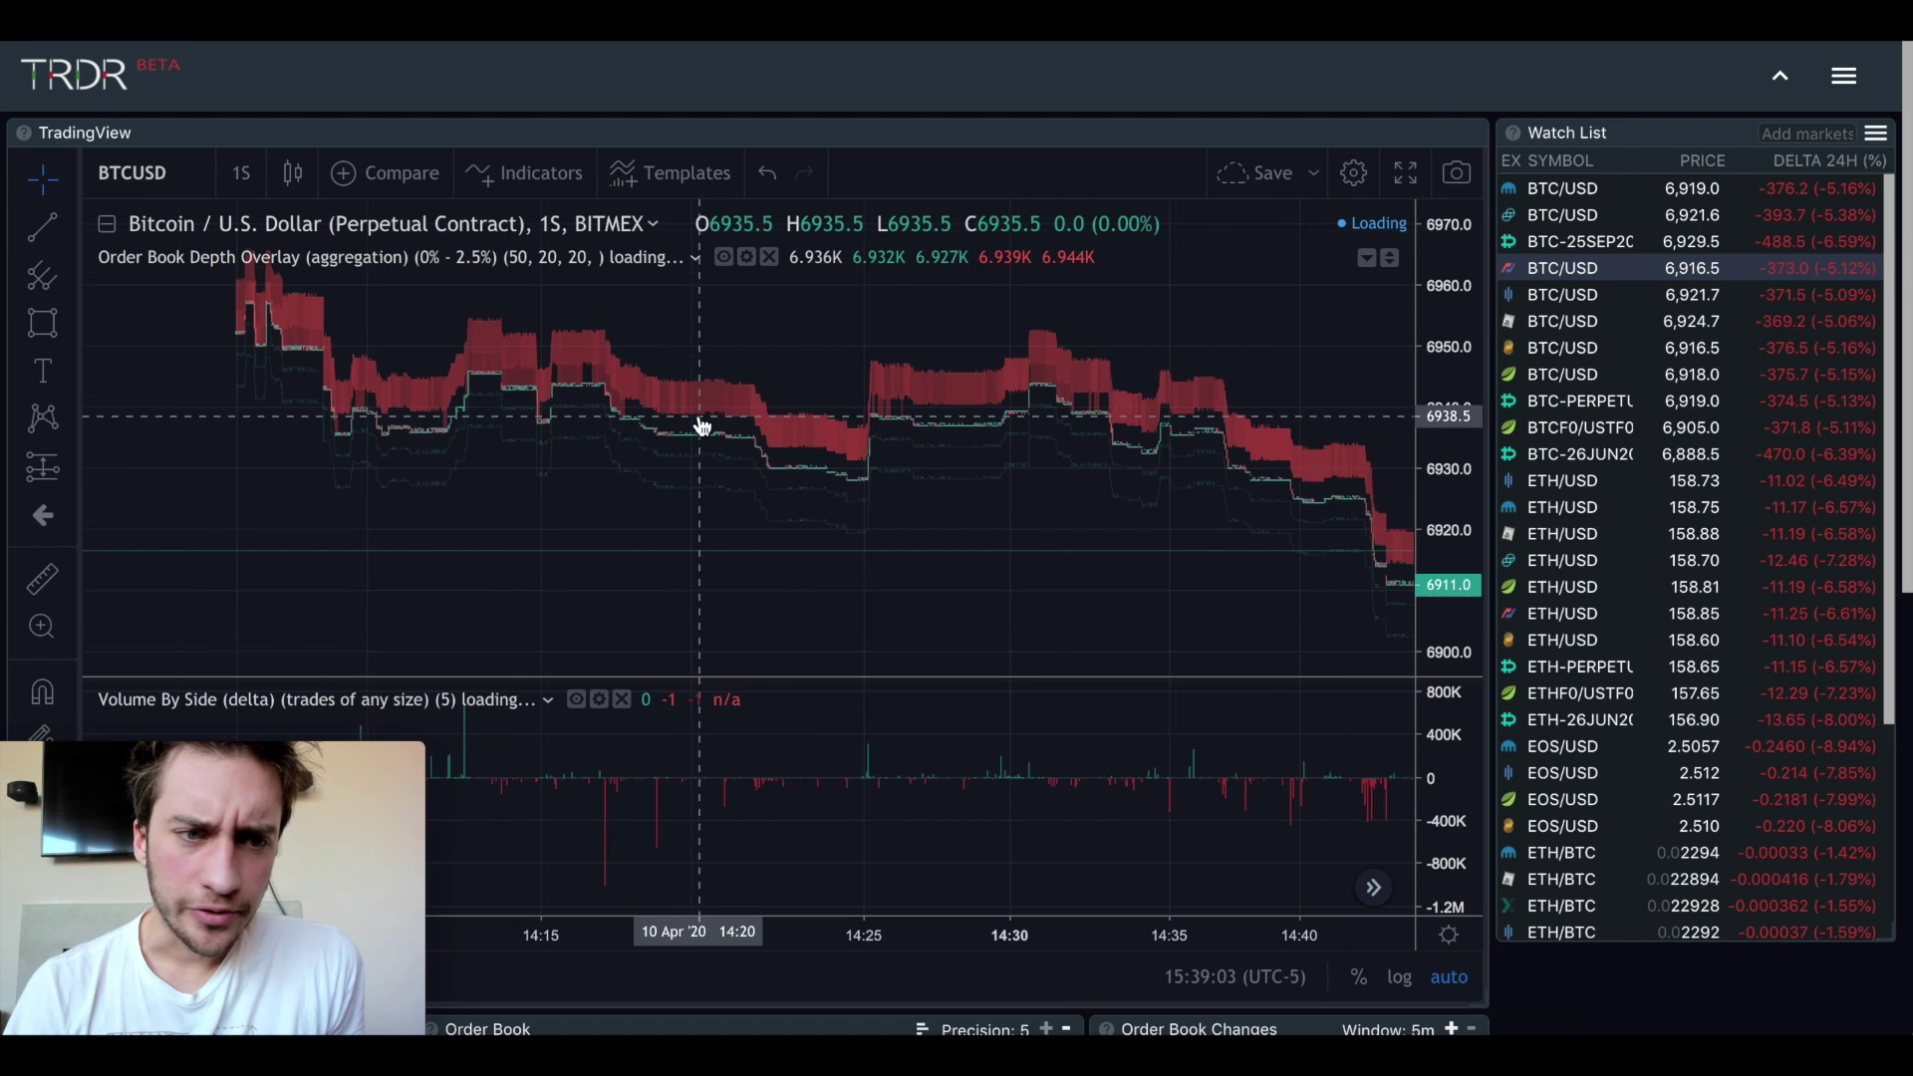
pyautogui.hscroll(20, 702, 427)
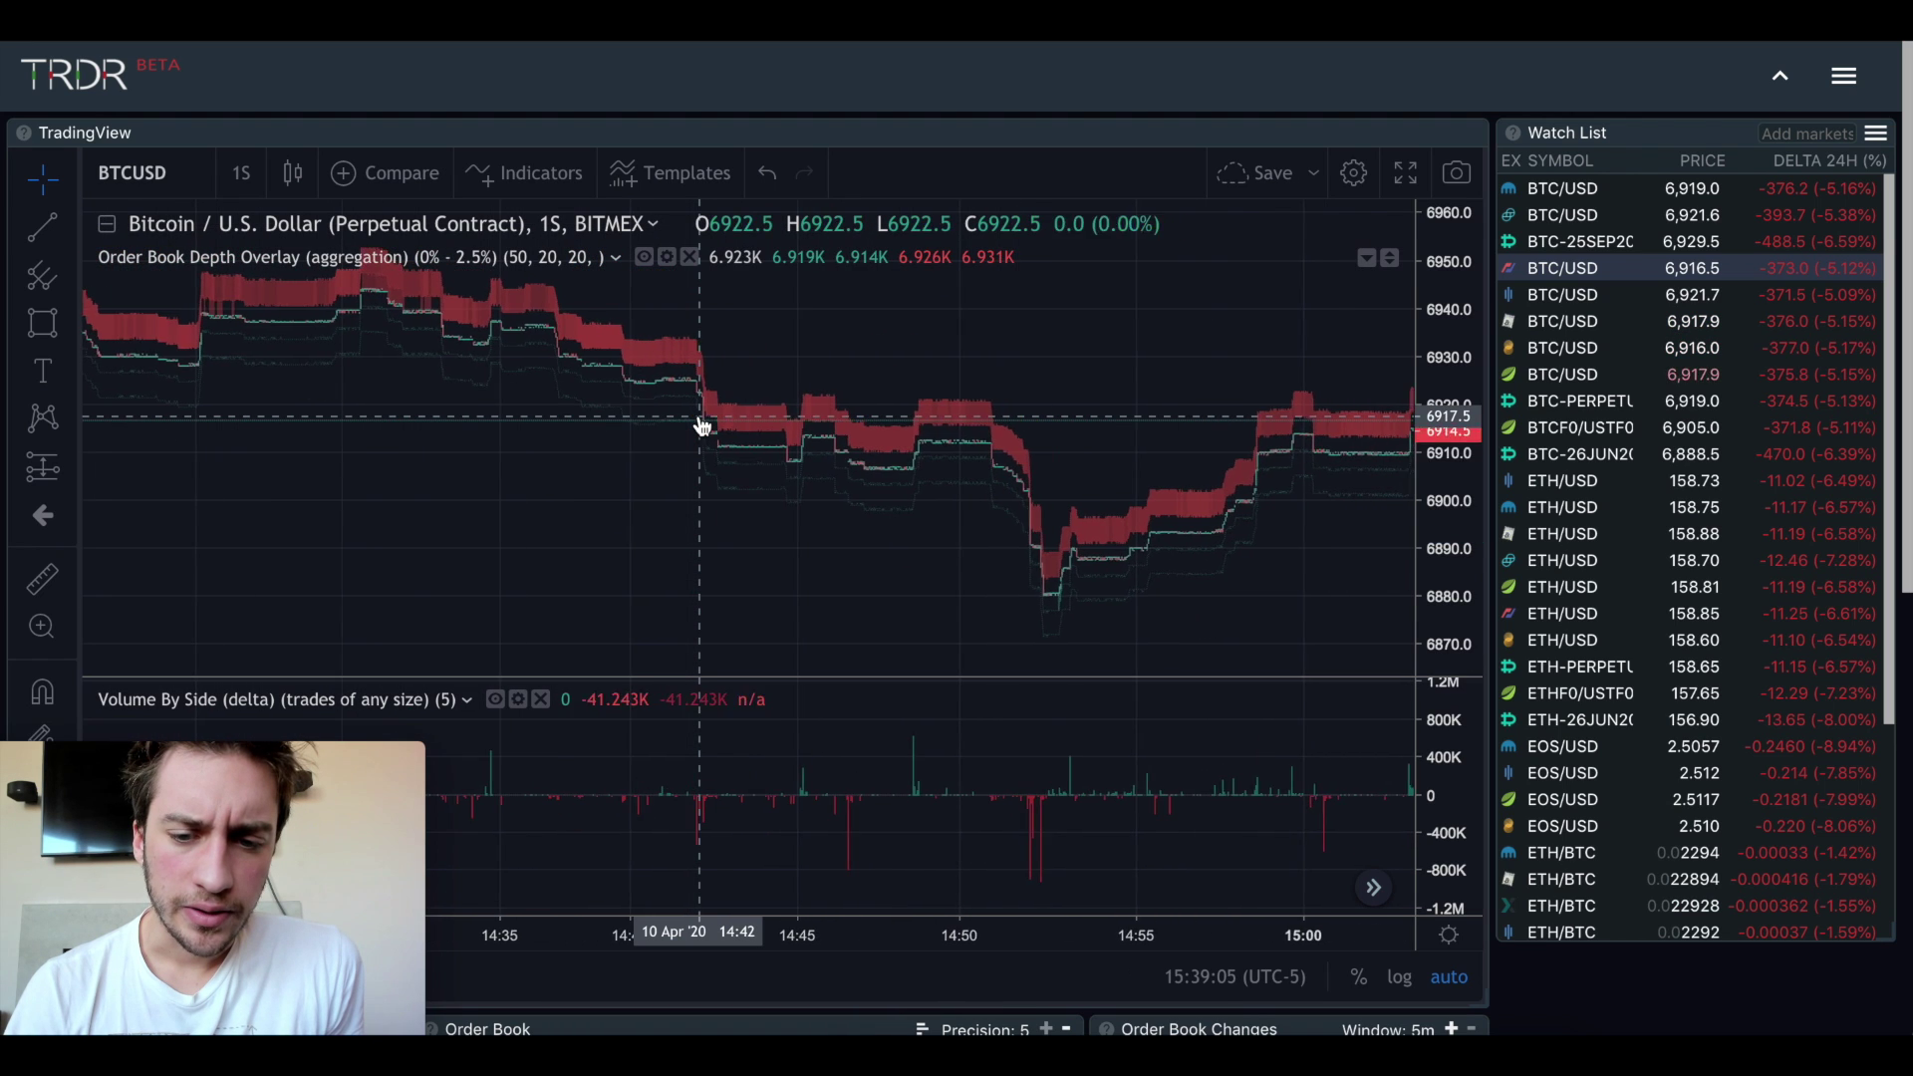
pyautogui.hscroll(10, 702, 426)
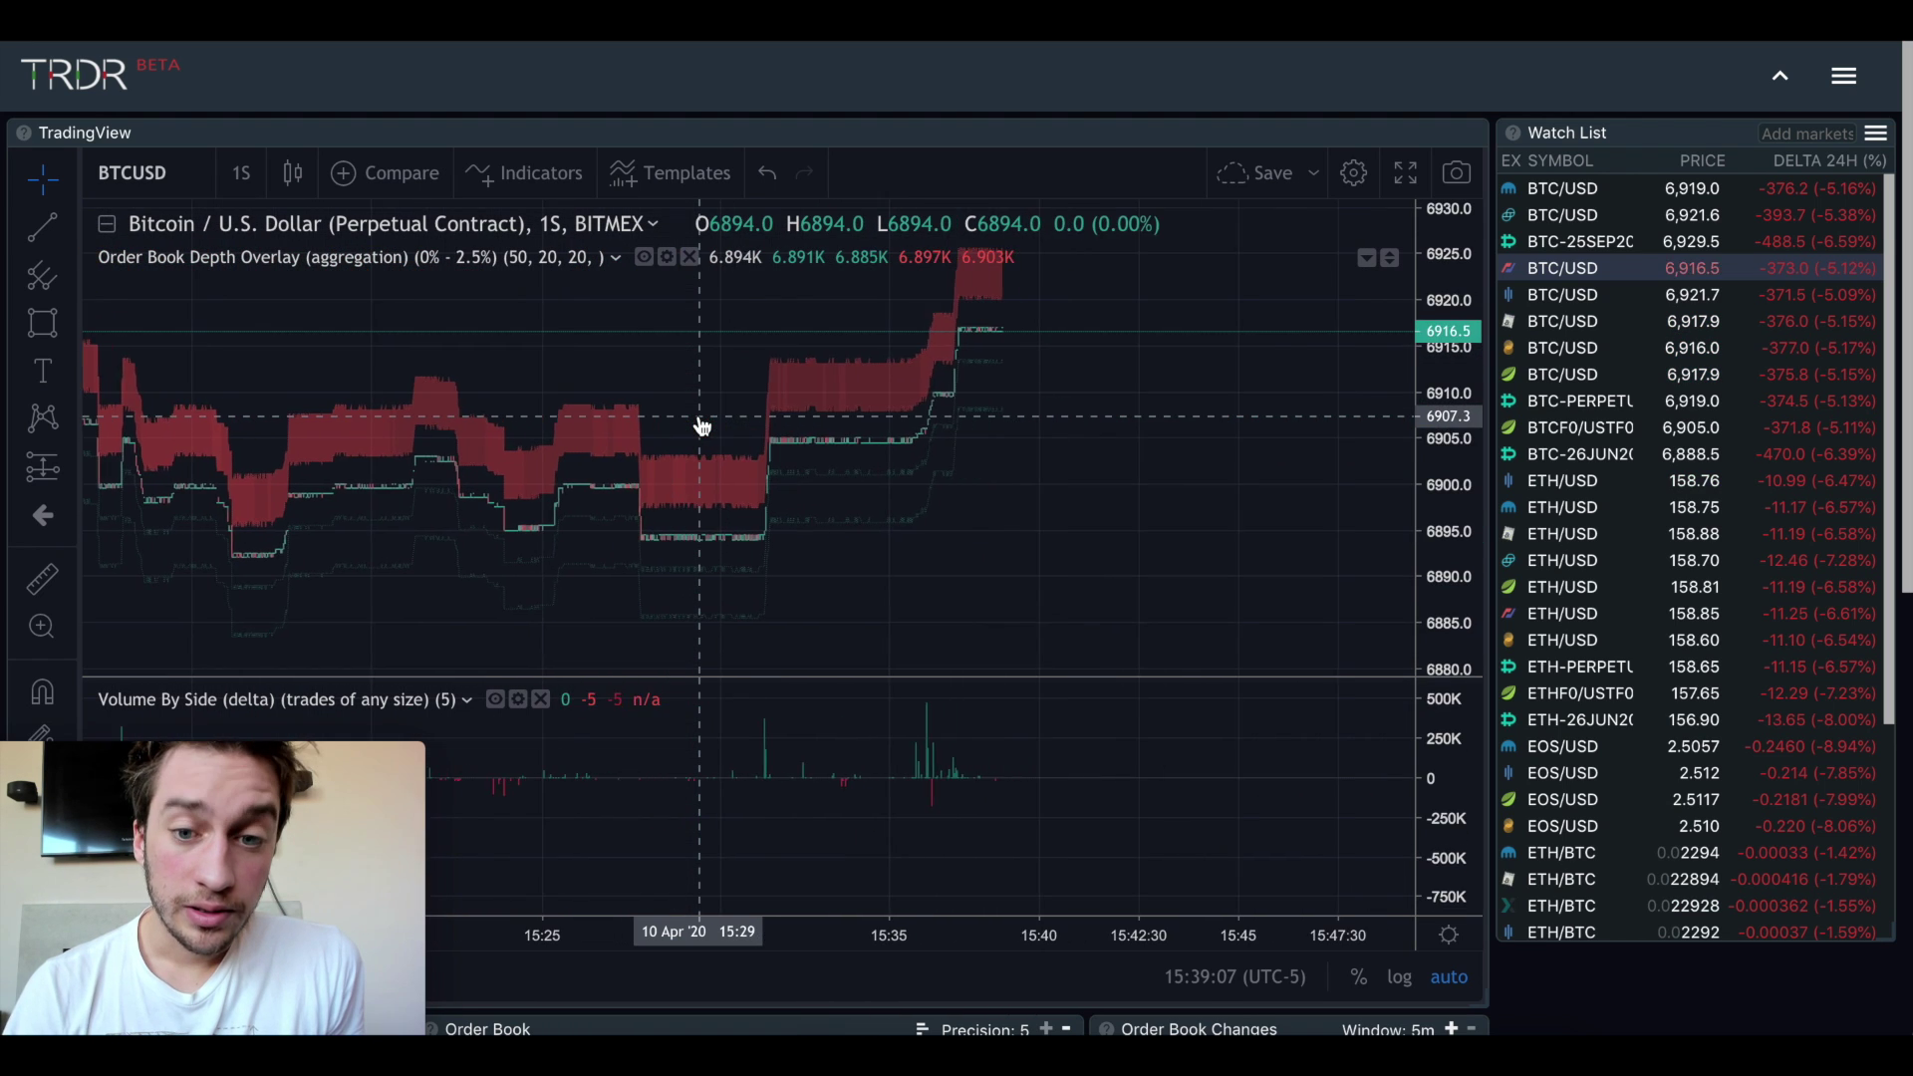
# Set the chart to 5-second bars, then load BNBUSDT from Binance via symbol search
pyautogui.click(242, 175)
pyautogui.click(301, 277)
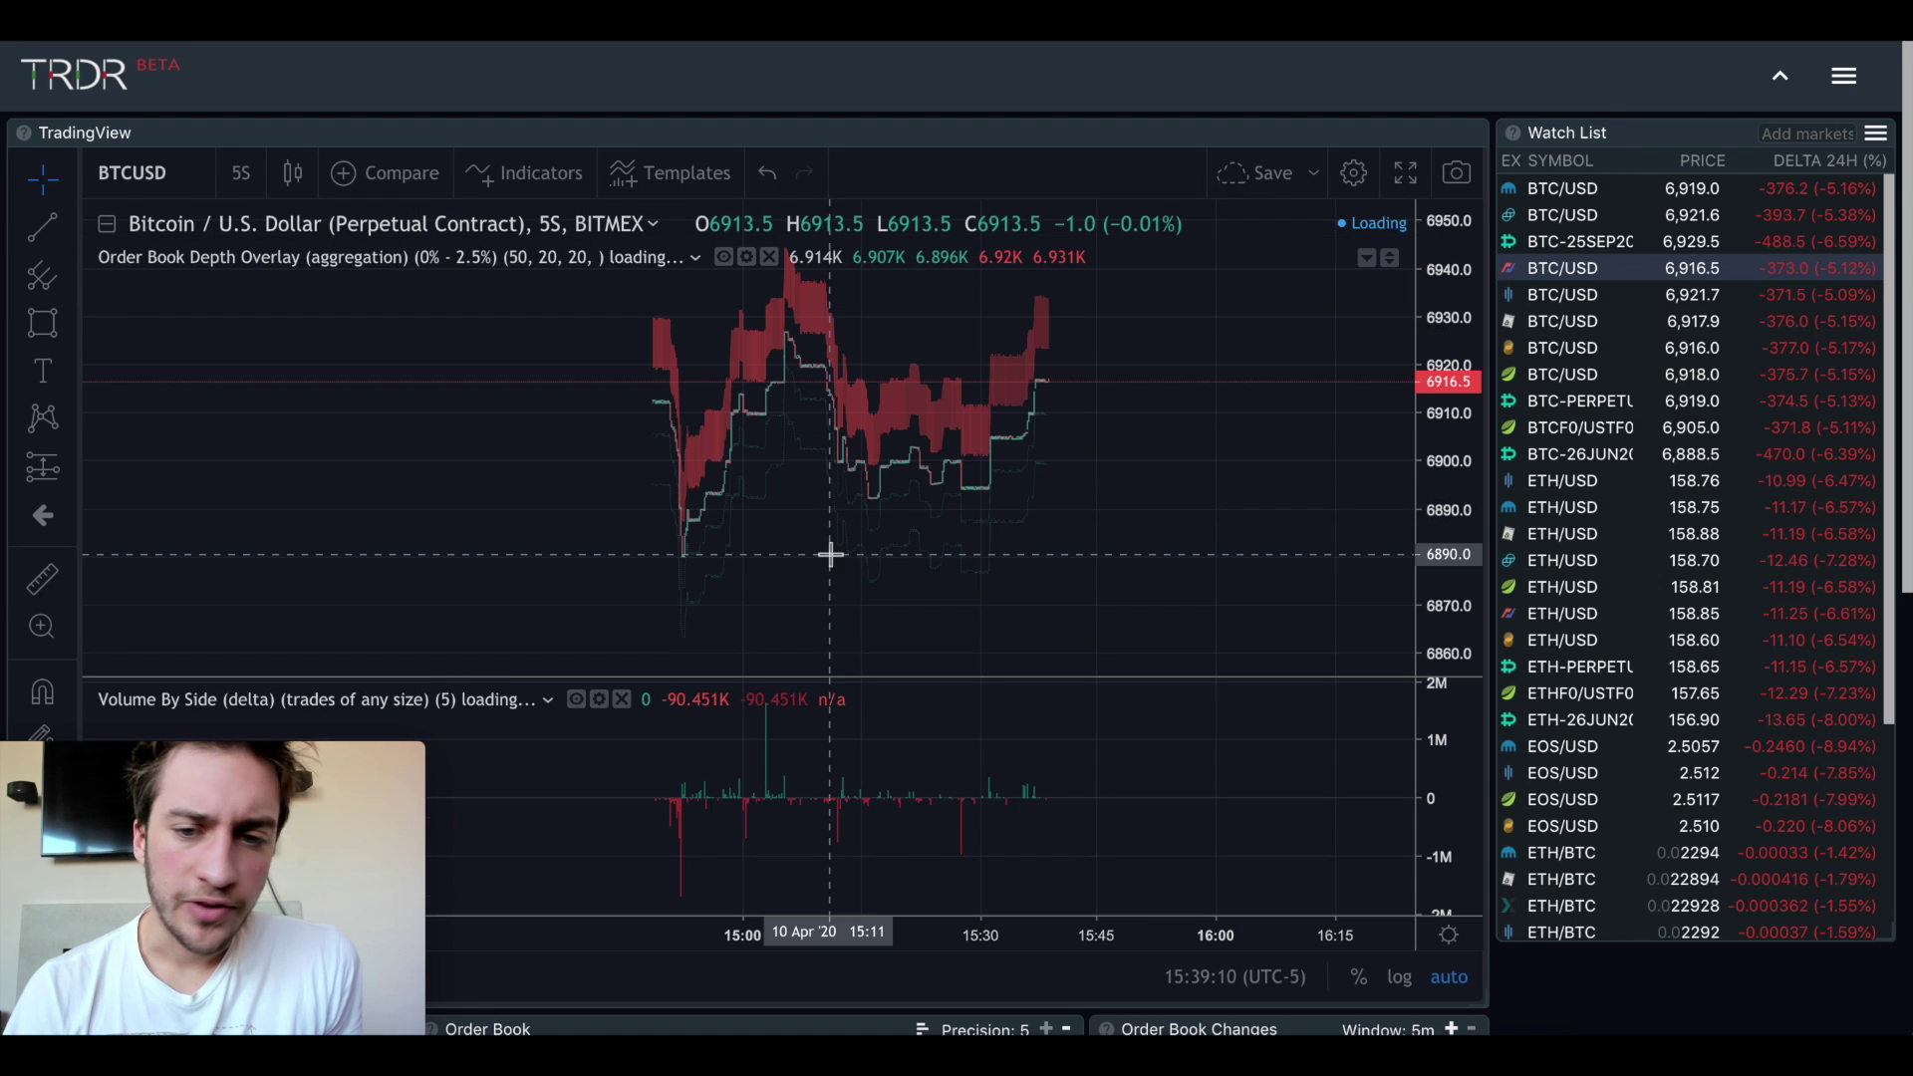
pyautogui.hscroll(-10, 1018, 565)
pyautogui.hscroll(-3, 1020, 566)
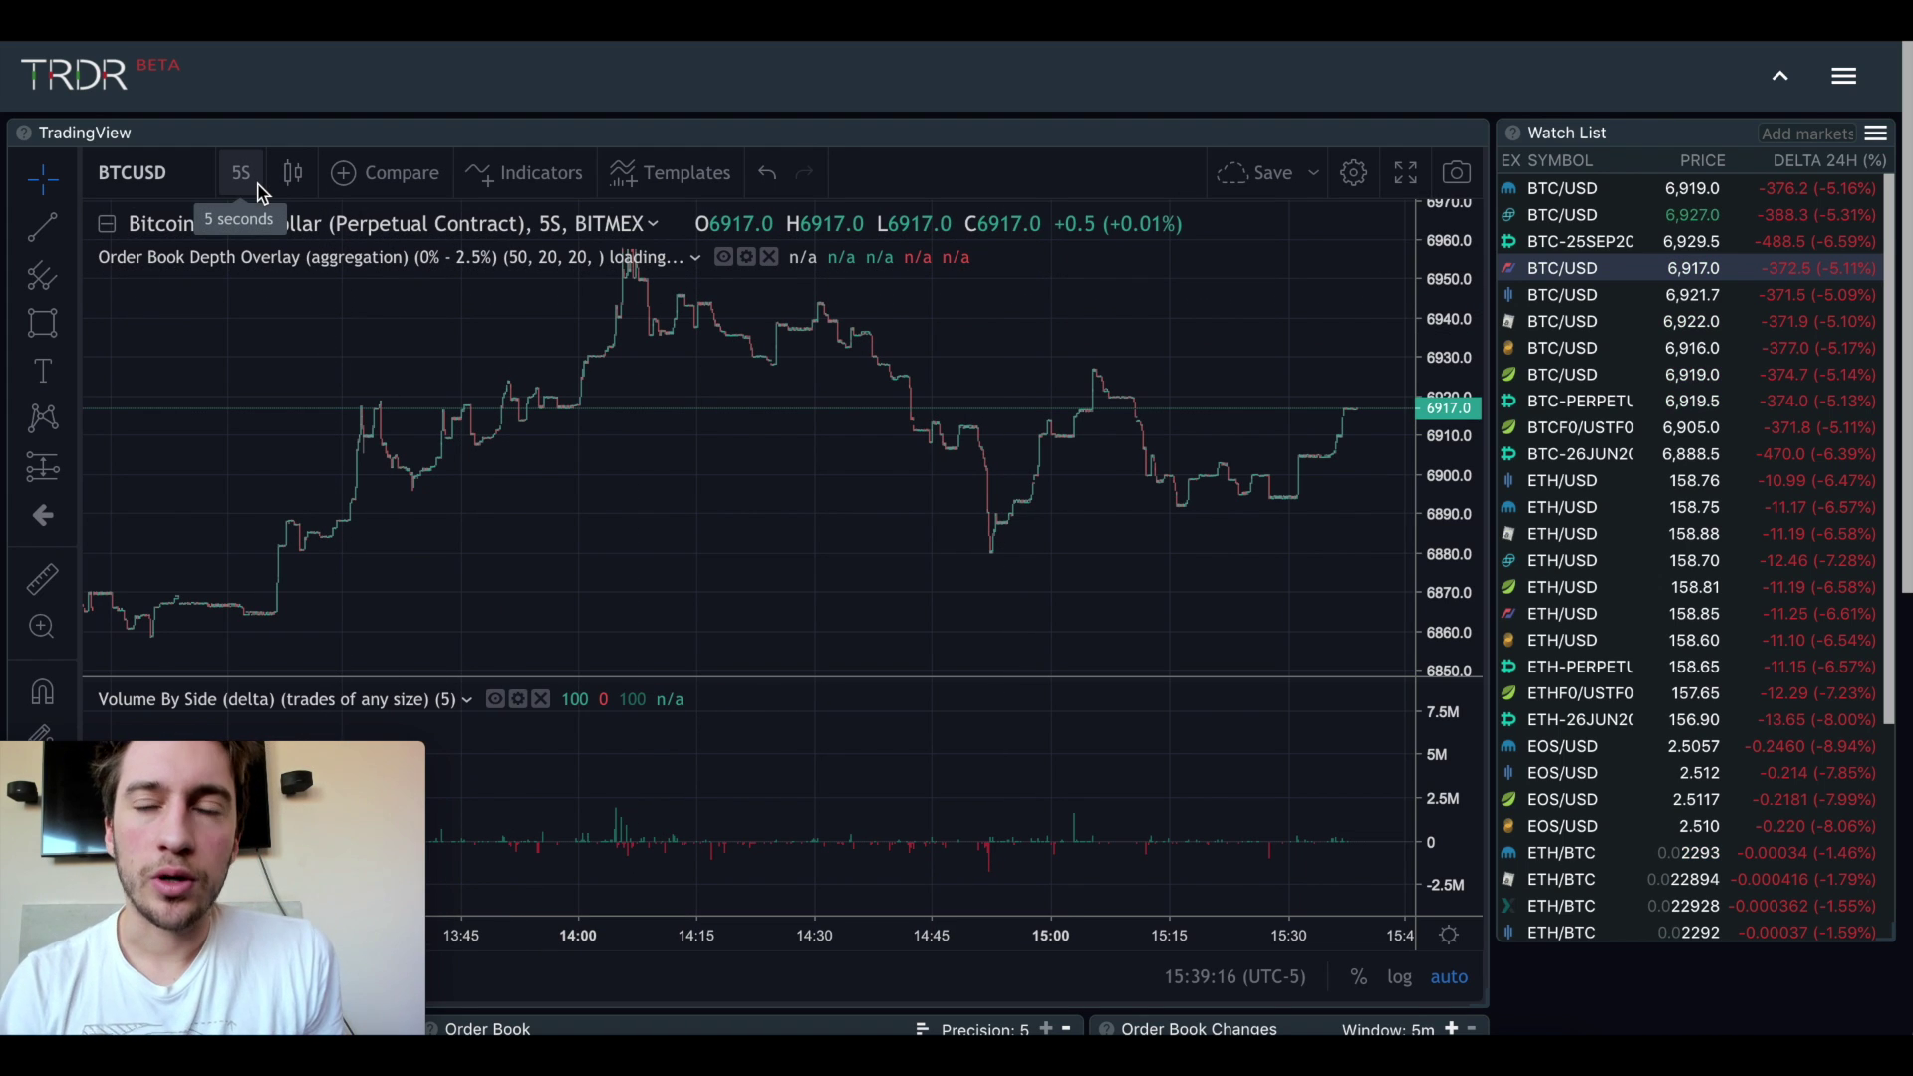
pyautogui.write('BNB')
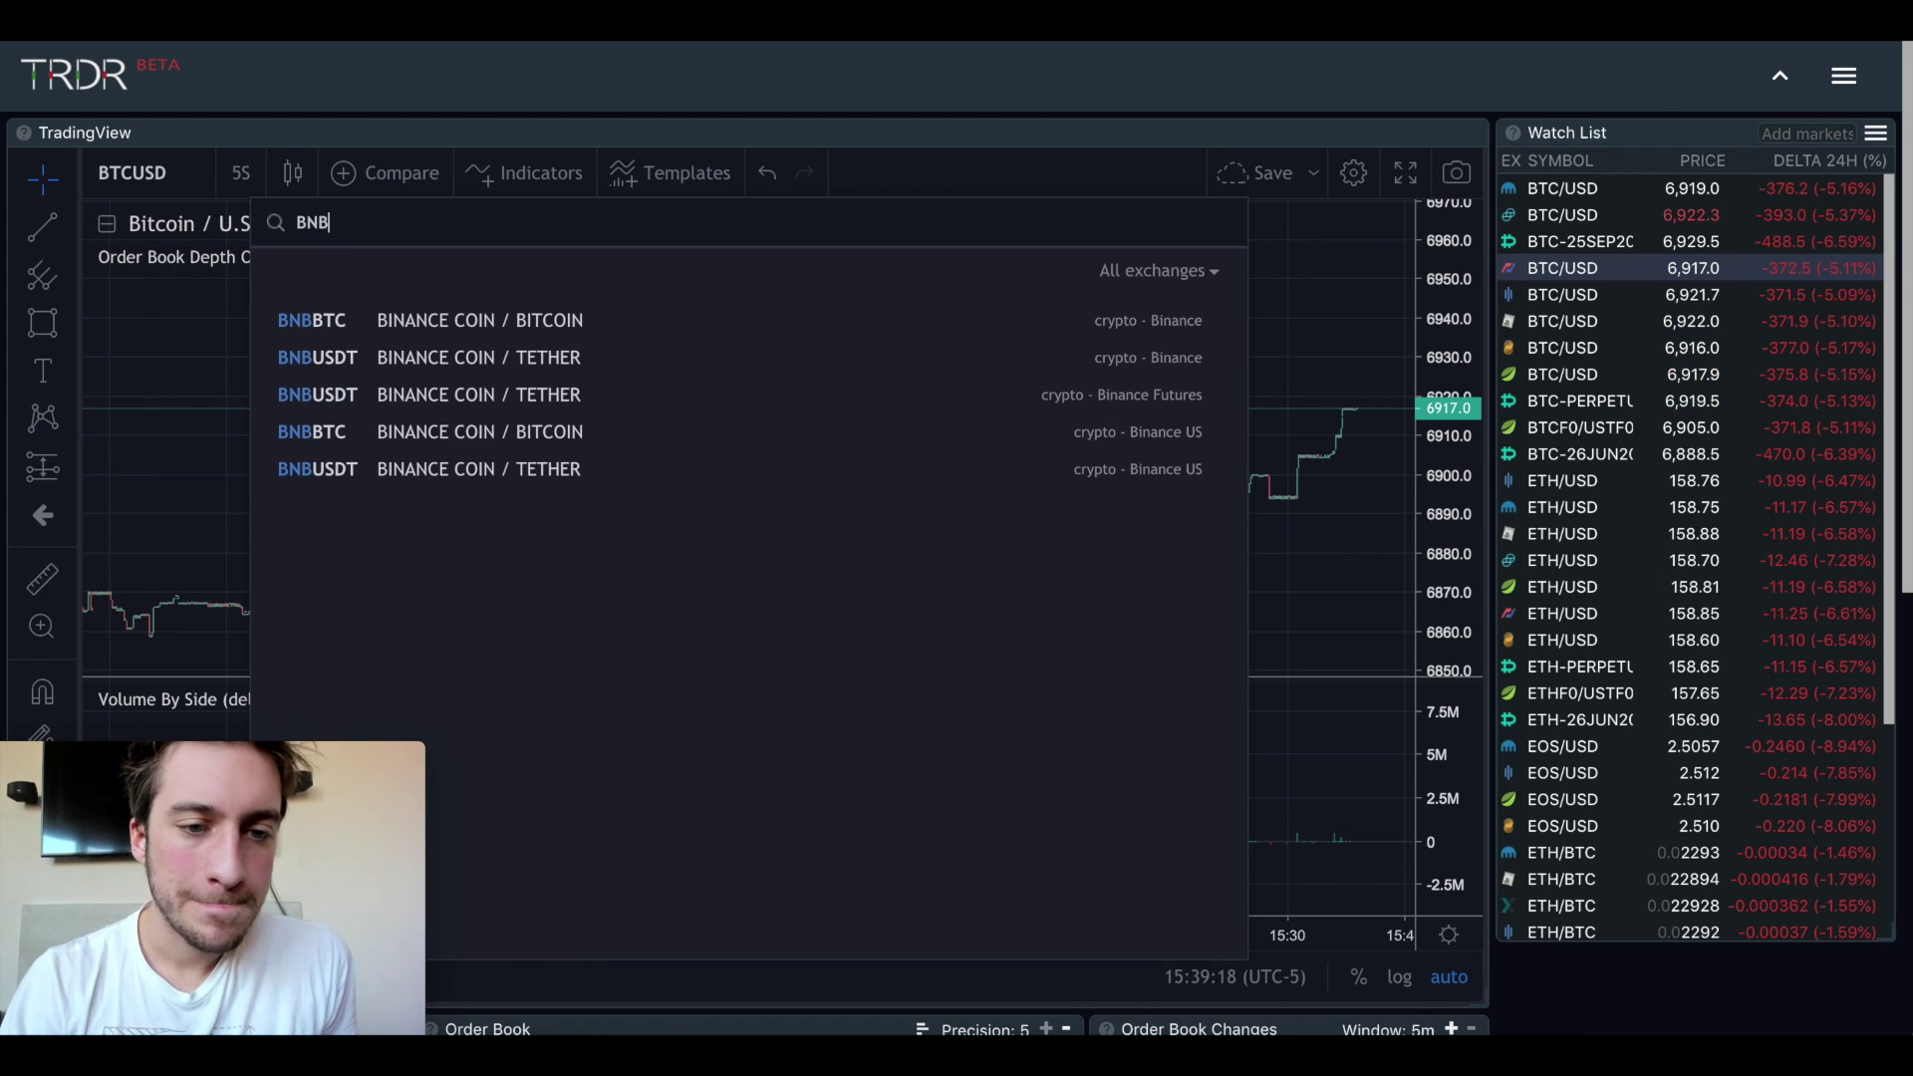
pyautogui.click(561, 361)
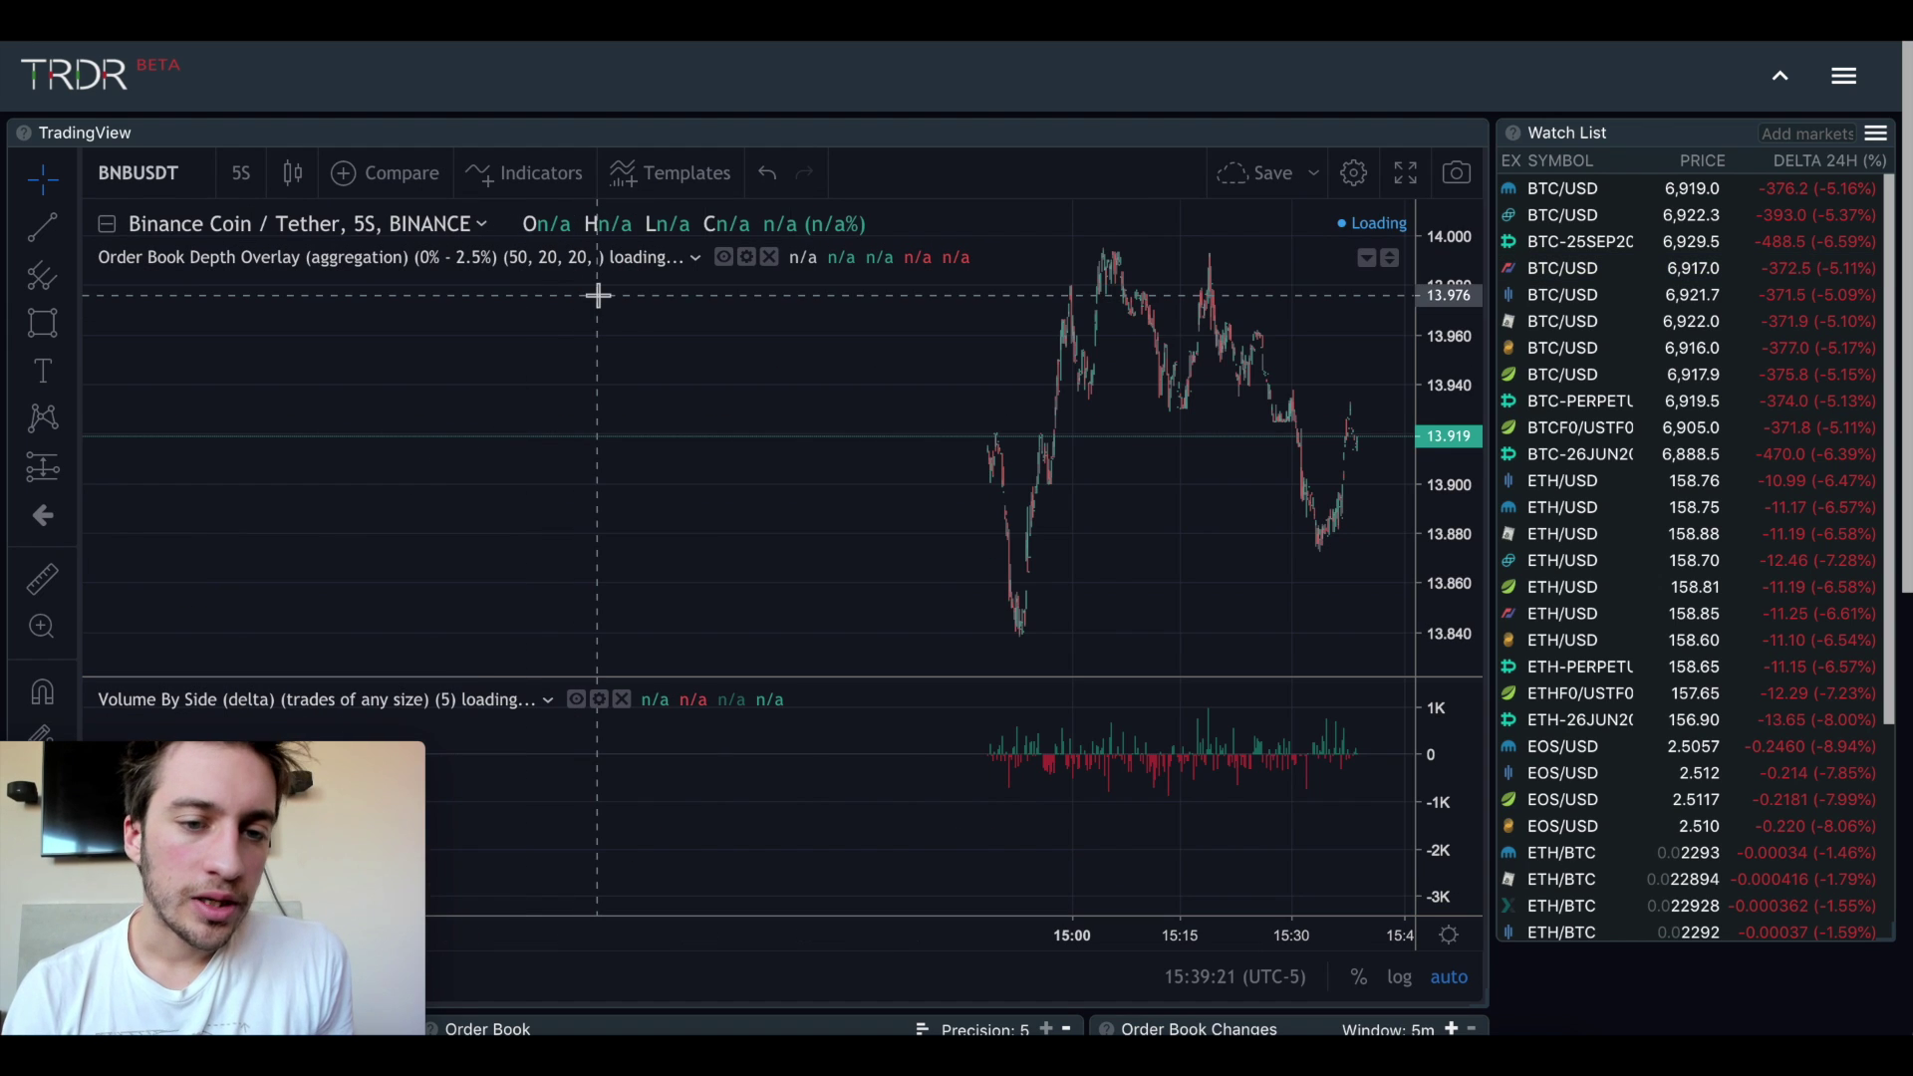
pyautogui.click(740, 259)
pyautogui.scroll(-4, 663, 610)
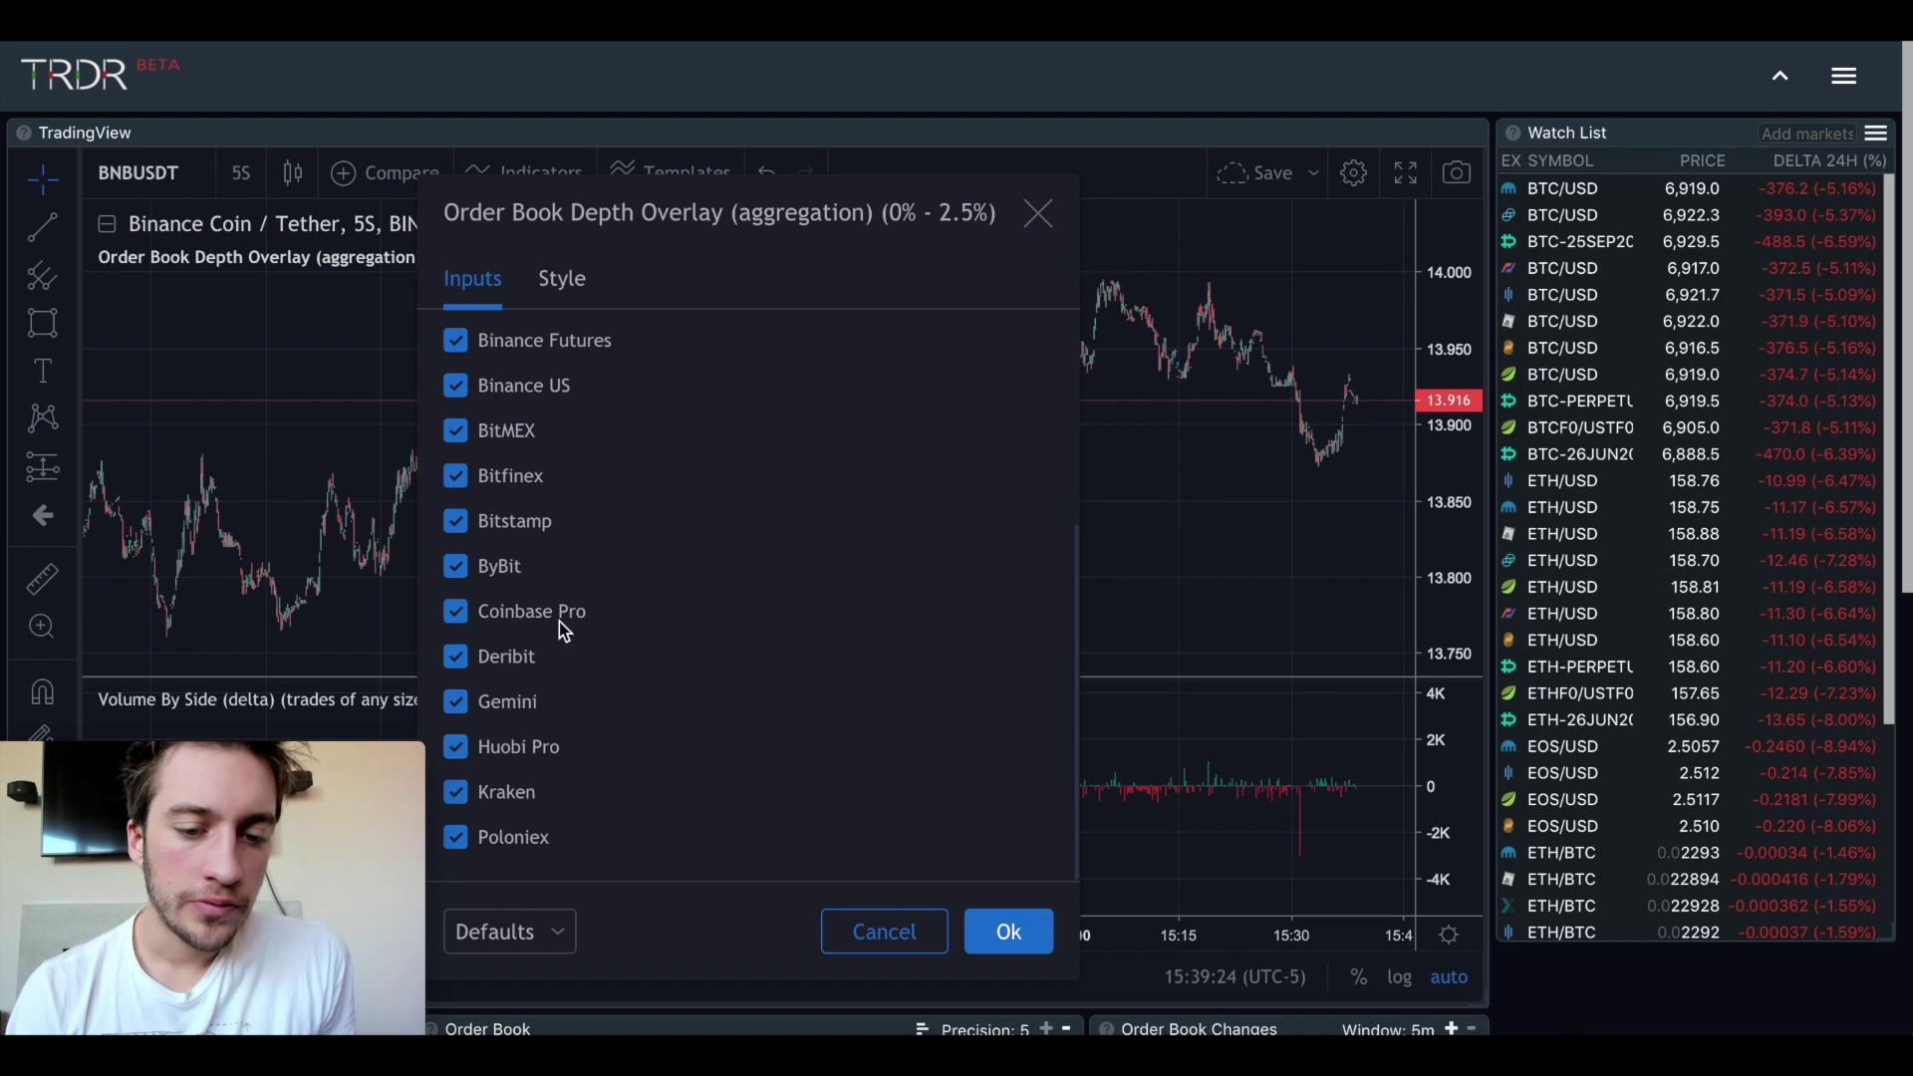
pyautogui.scroll(3, 657, 590)
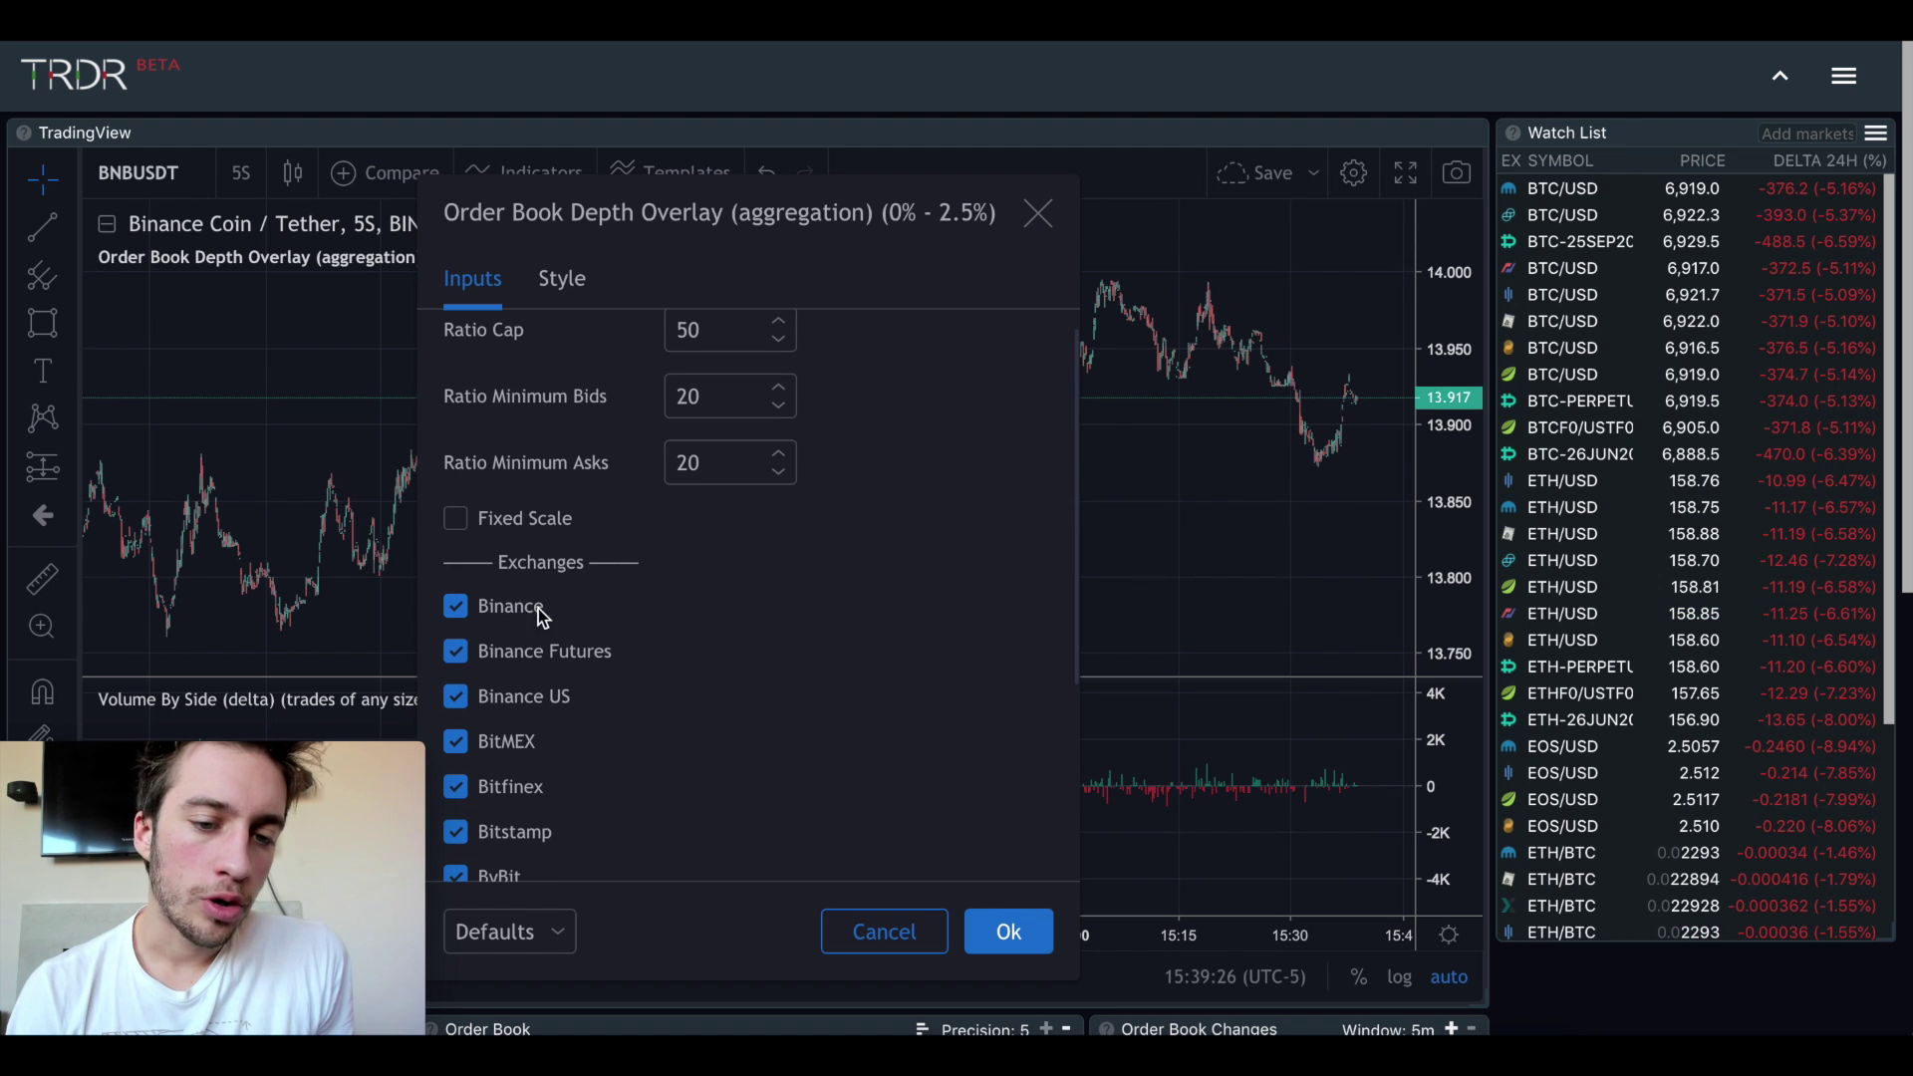
pyautogui.click(1038, 211)
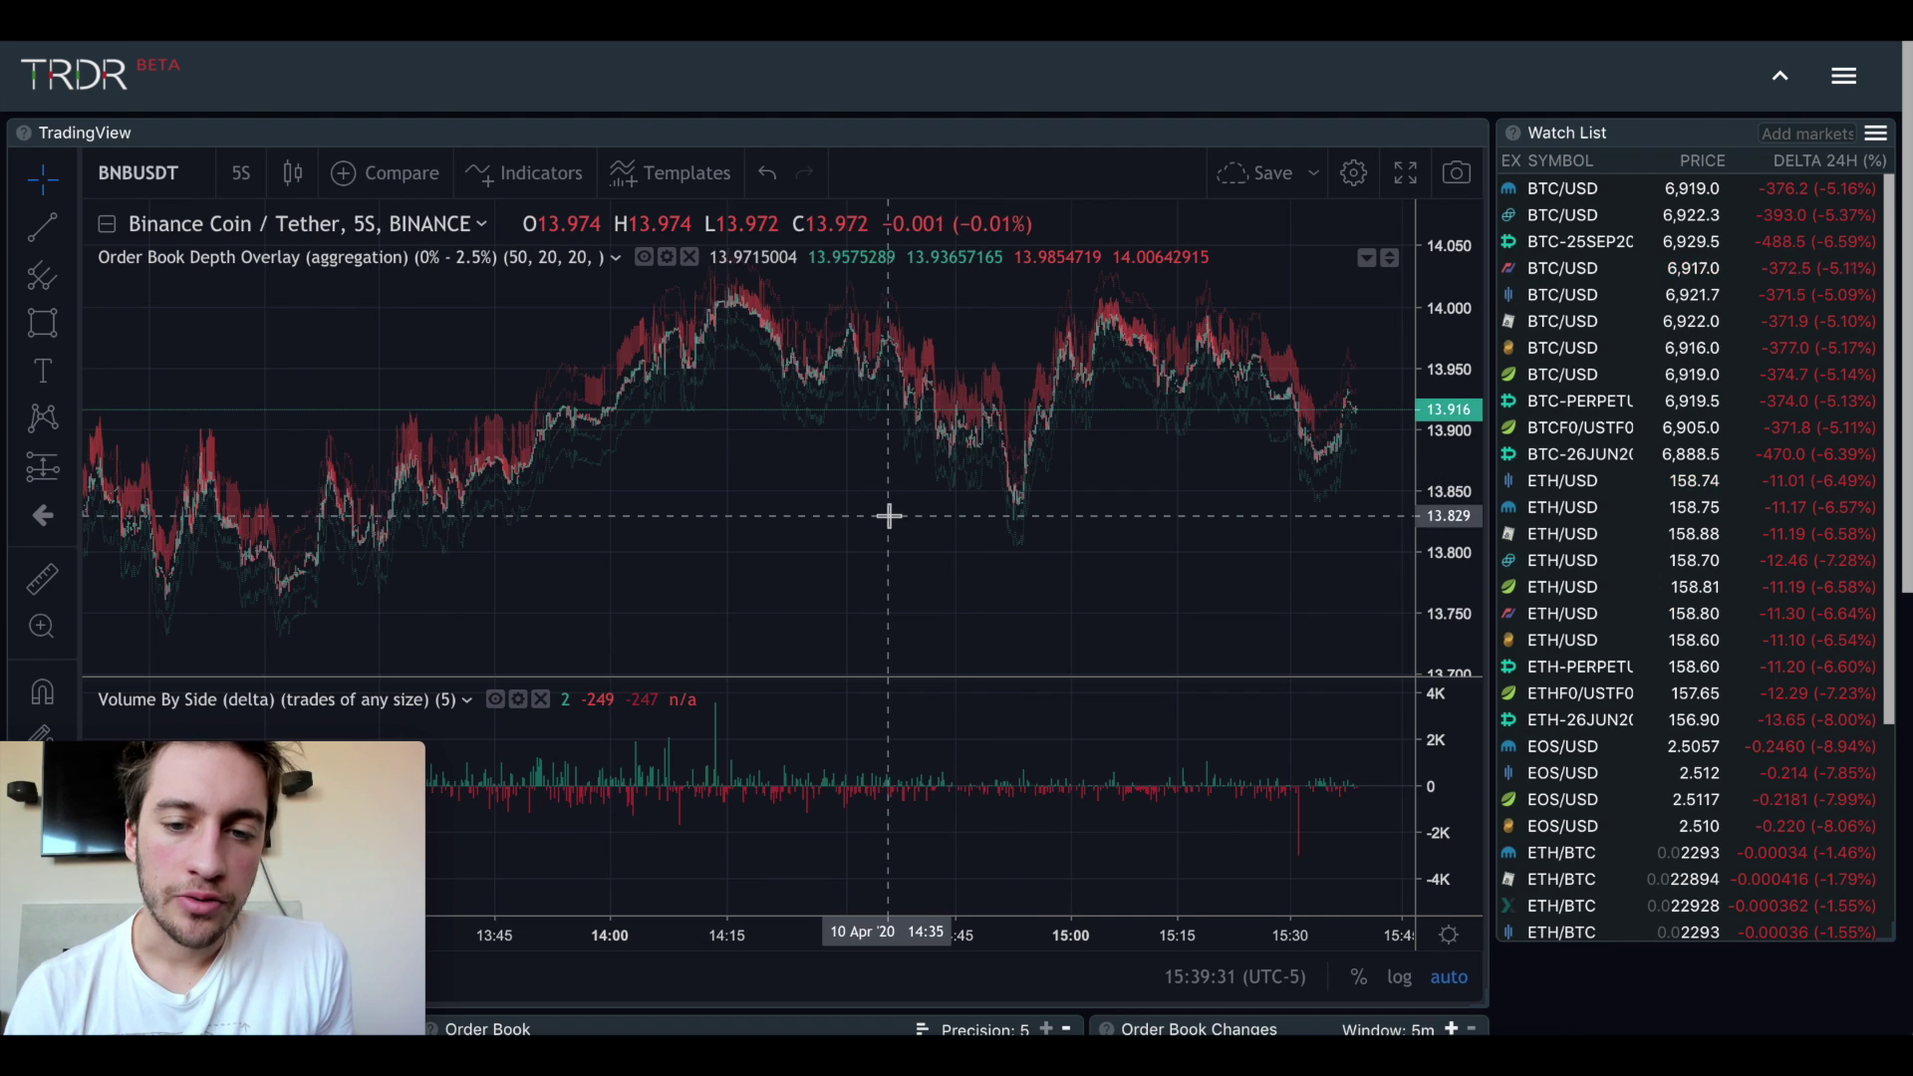
# Switch the BNBUSDT chart from 5-second to 5-minute candles
pyautogui.scroll(5, 897, 518)
pyautogui.scroll(3, 887, 515)
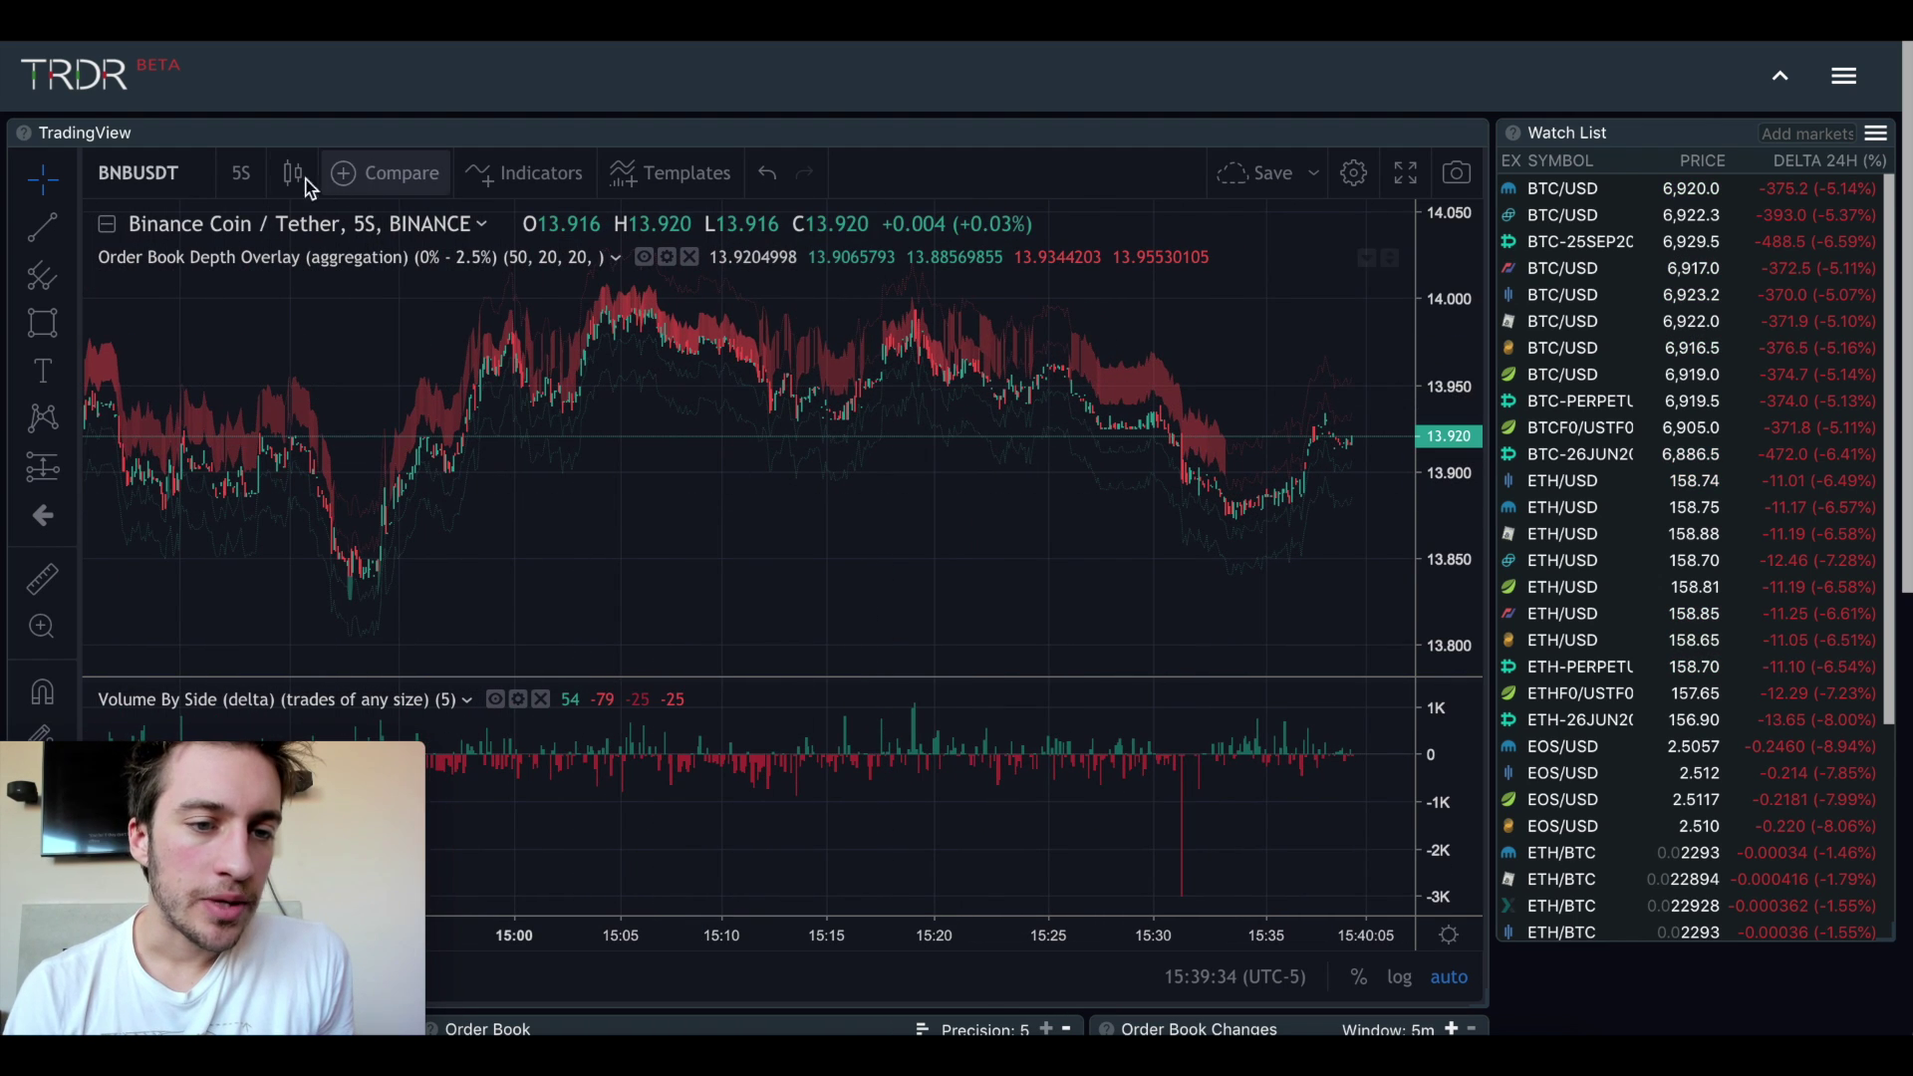
pyautogui.click(240, 172)
pyautogui.click(277, 431)
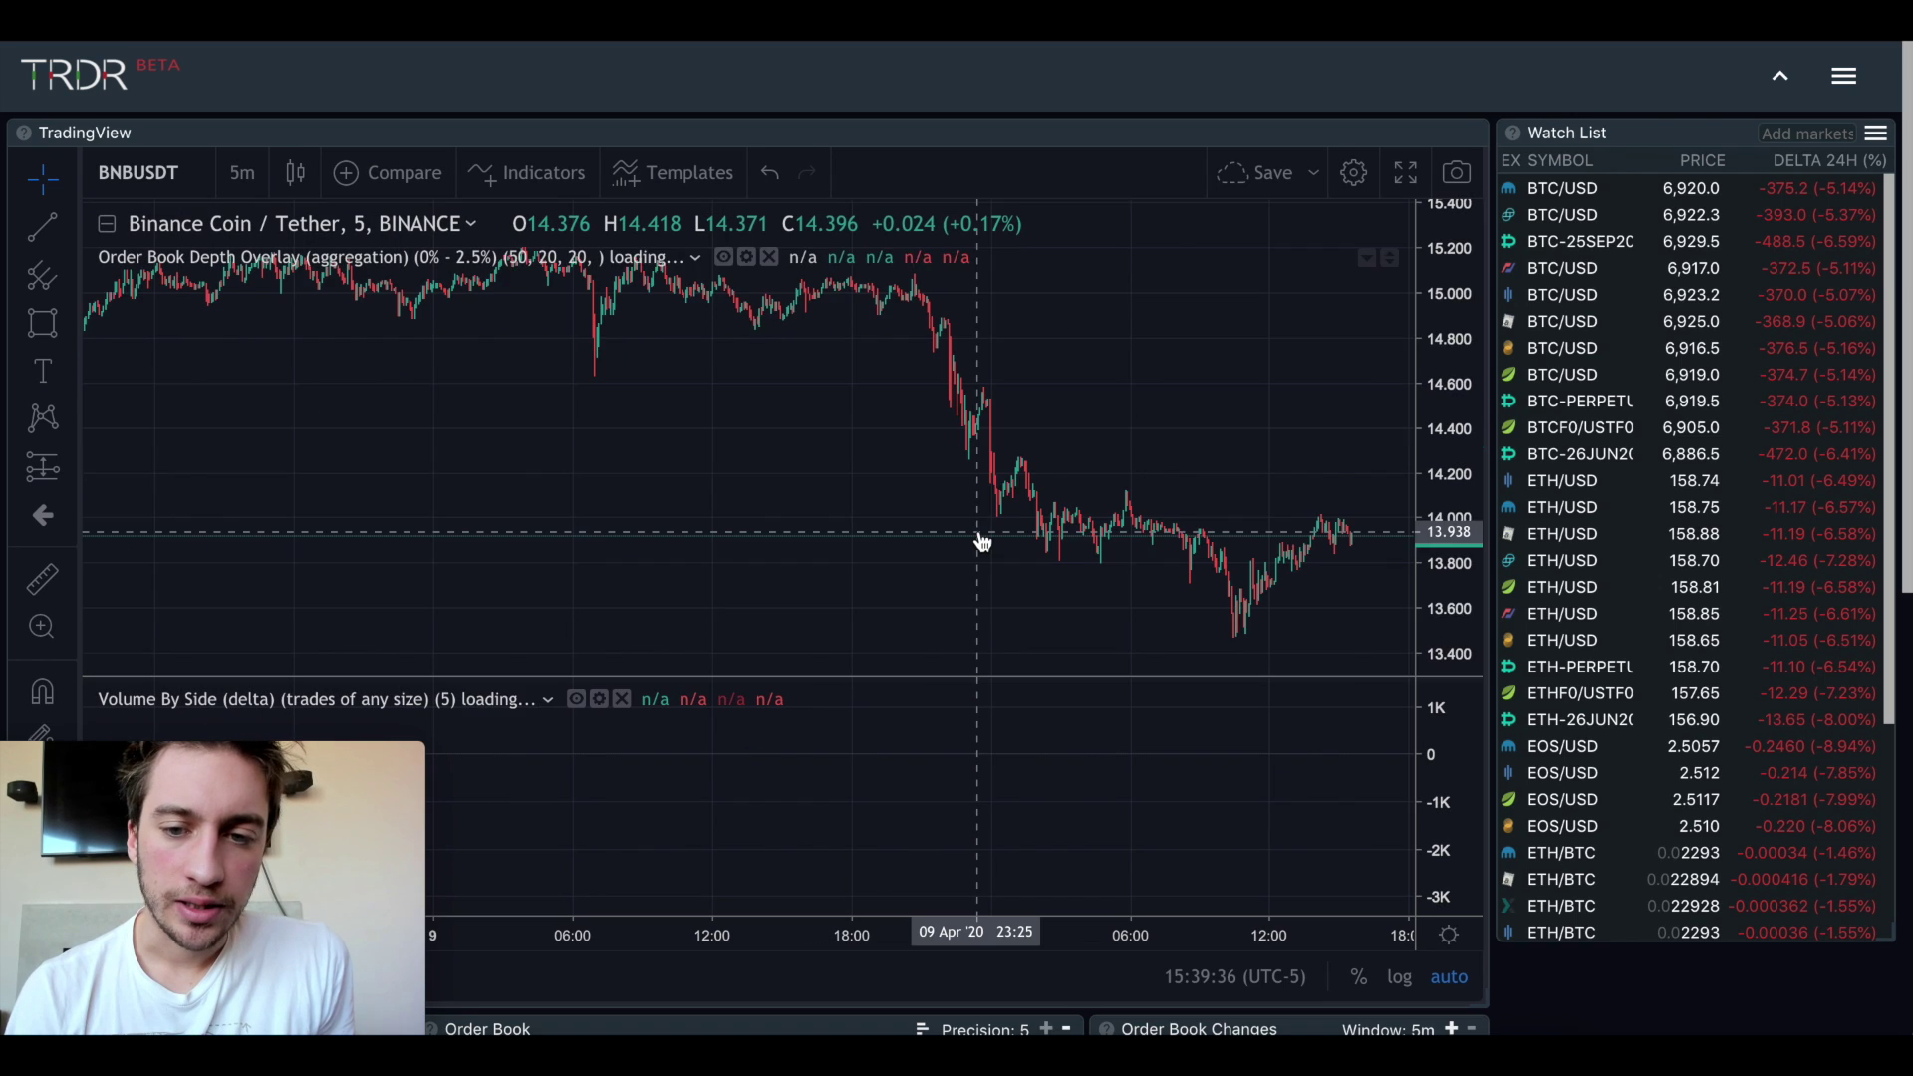
# Zoom and pan the 5-minute BNBUSDT chart back in time
pyautogui.scroll(5, 981, 543)
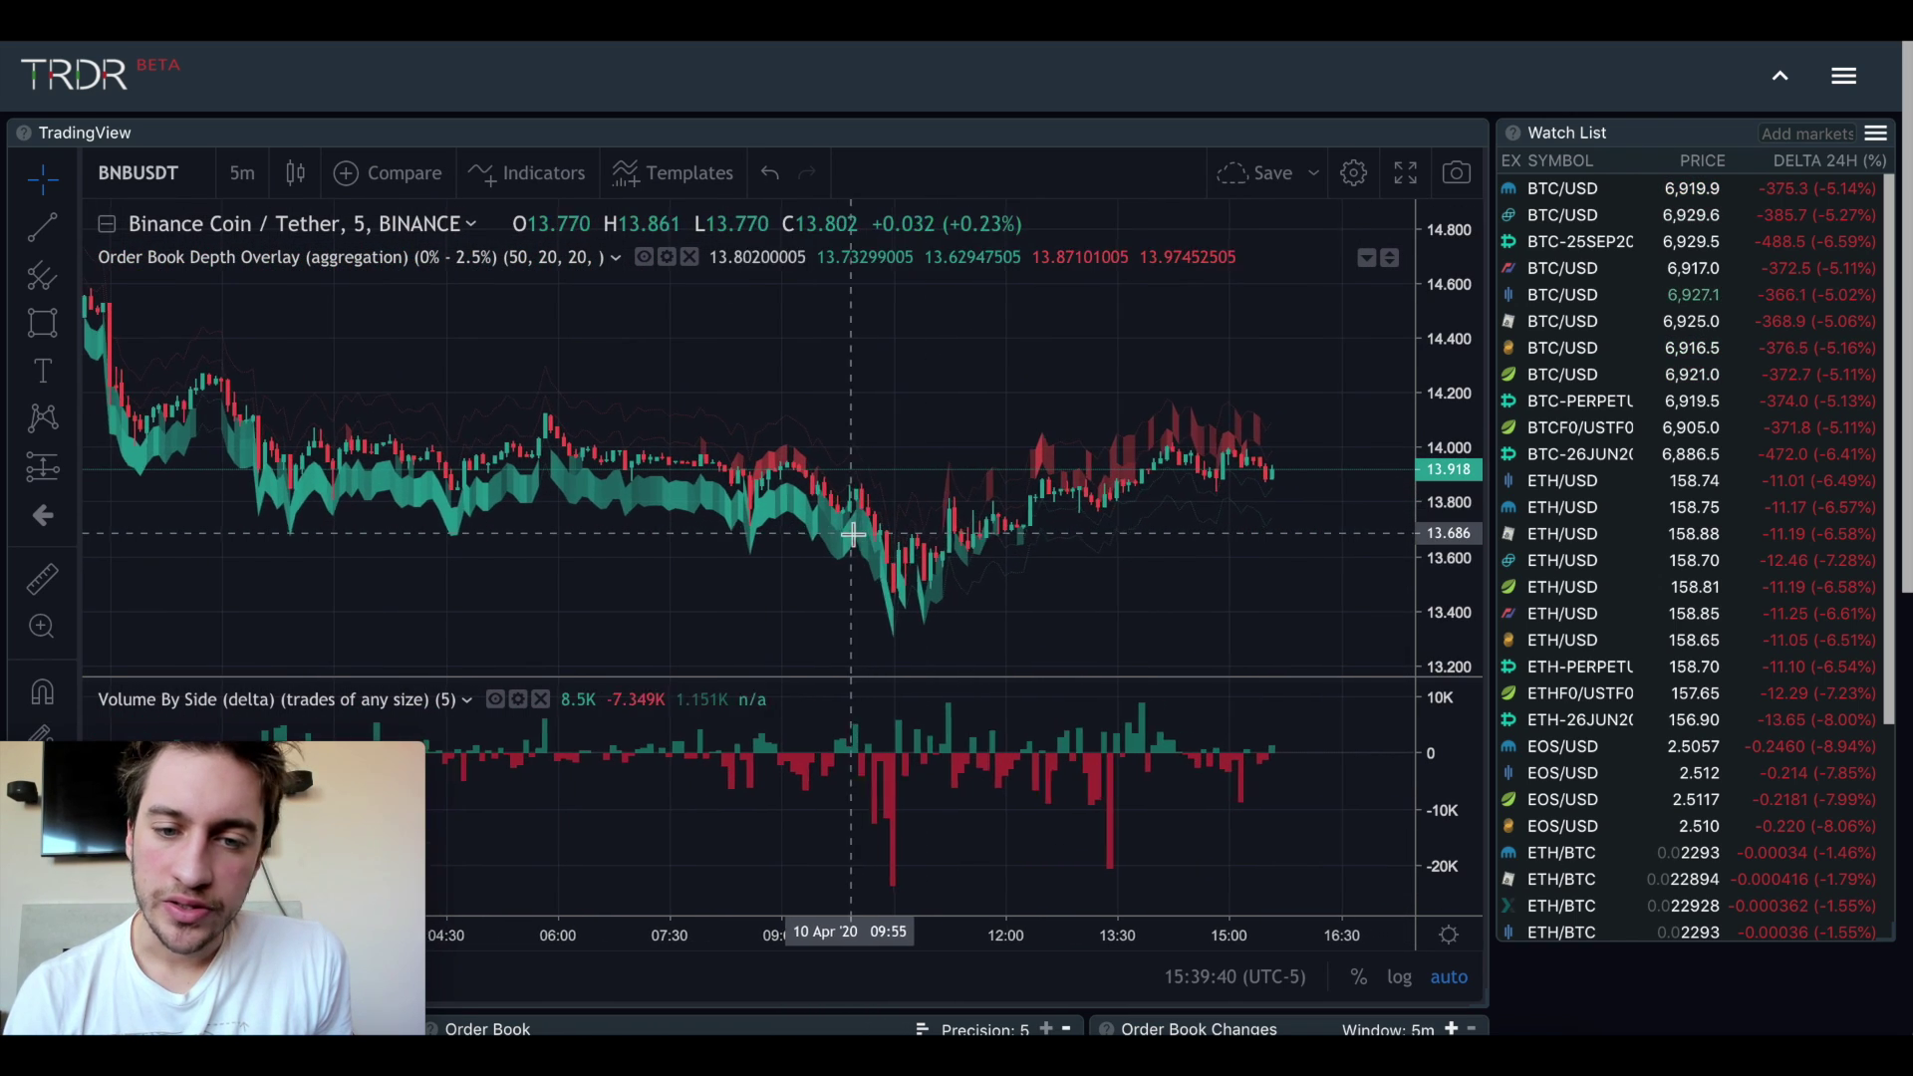
pyautogui.hscroll(-5, 896, 528)
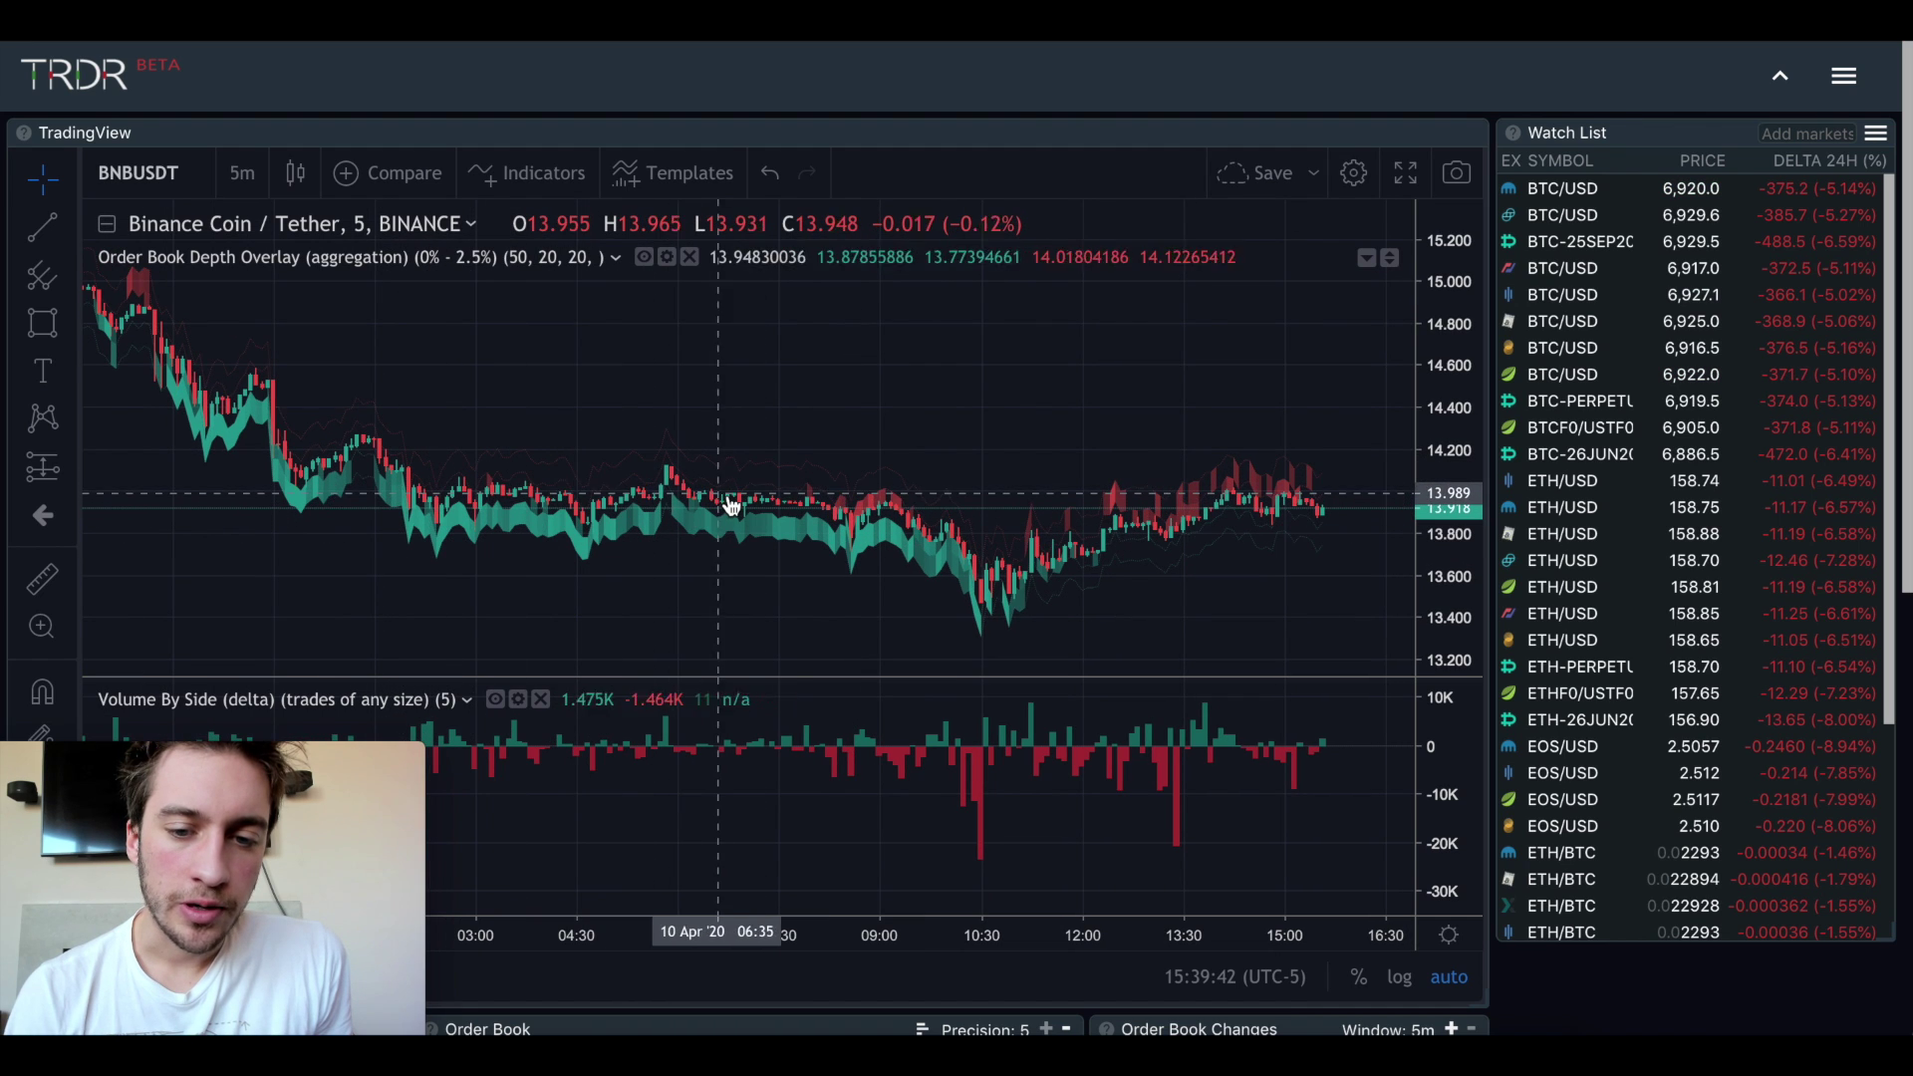
pyautogui.hscroll(-2, 766, 545)
pyautogui.hscroll(-2, 766, 545)
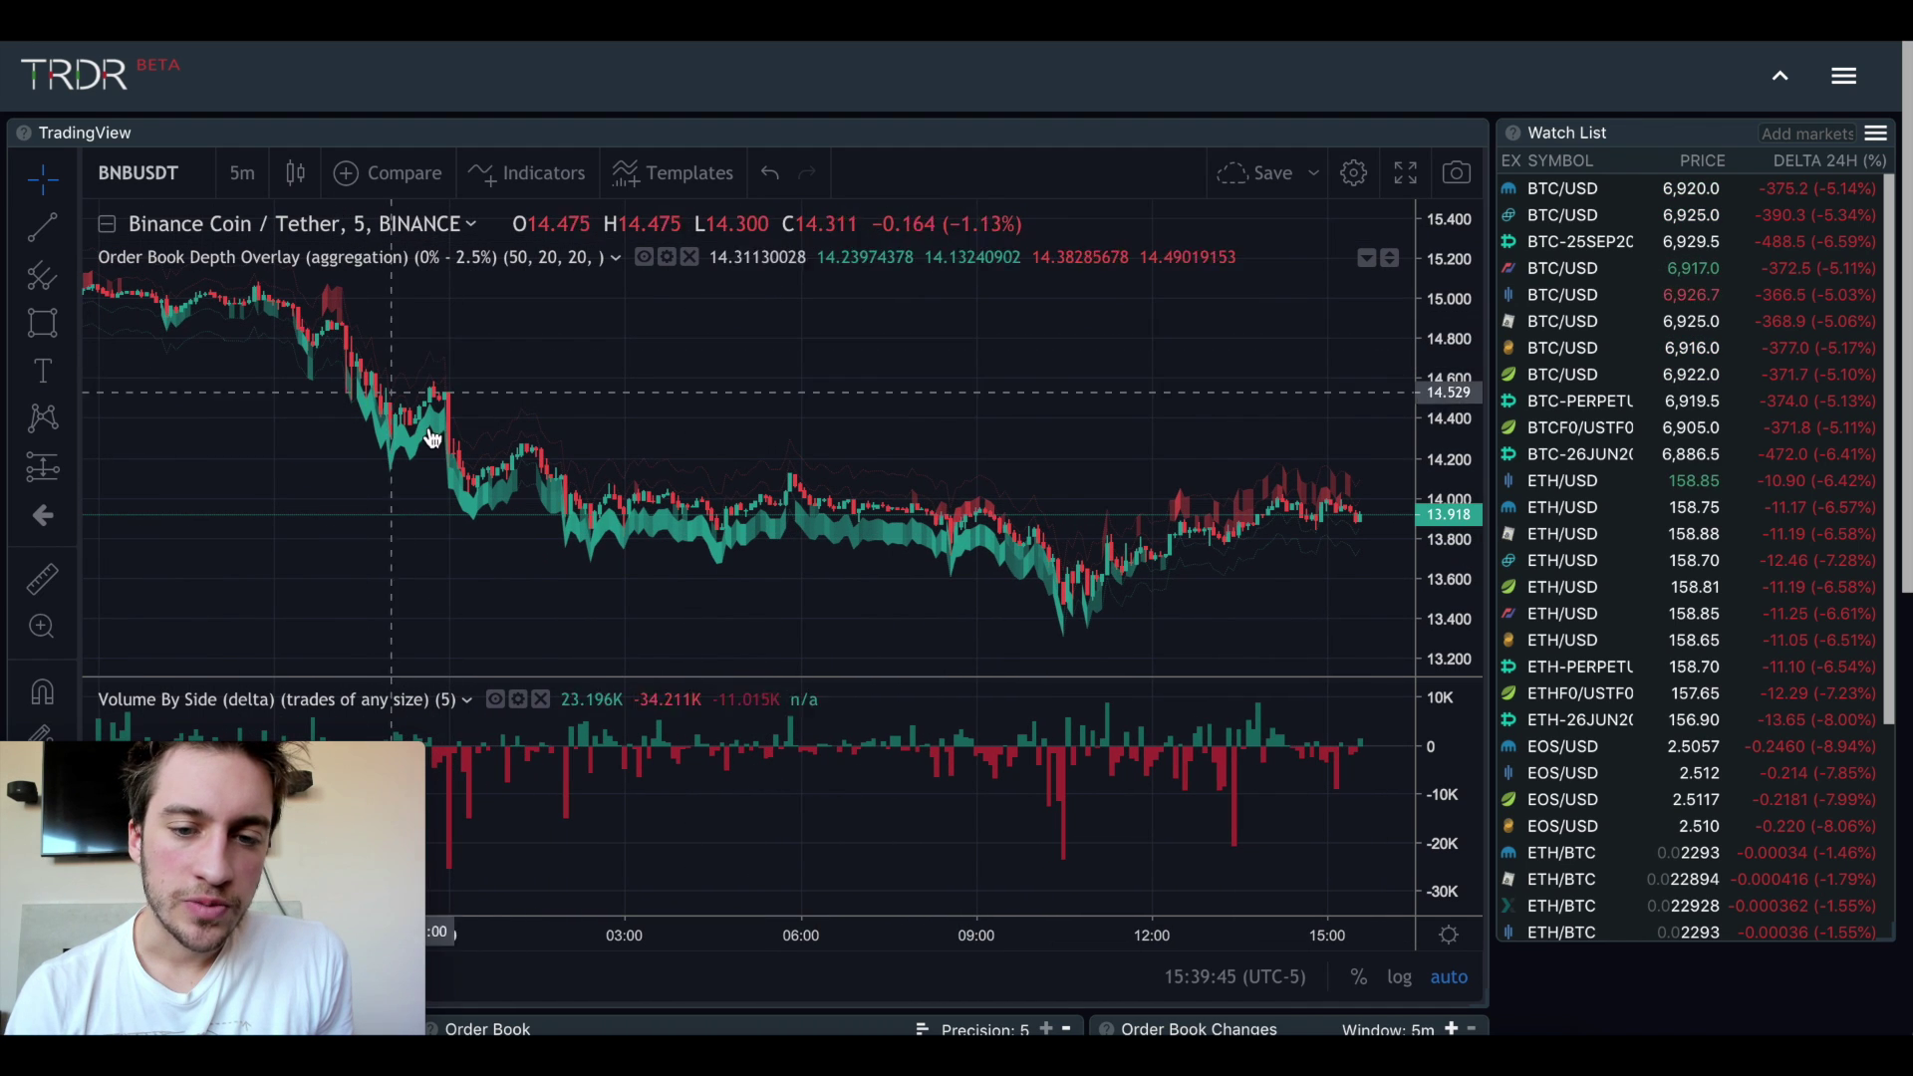
pyautogui.hscroll(-2, 909, 519)
pyautogui.hscroll(-2, 867, 513)
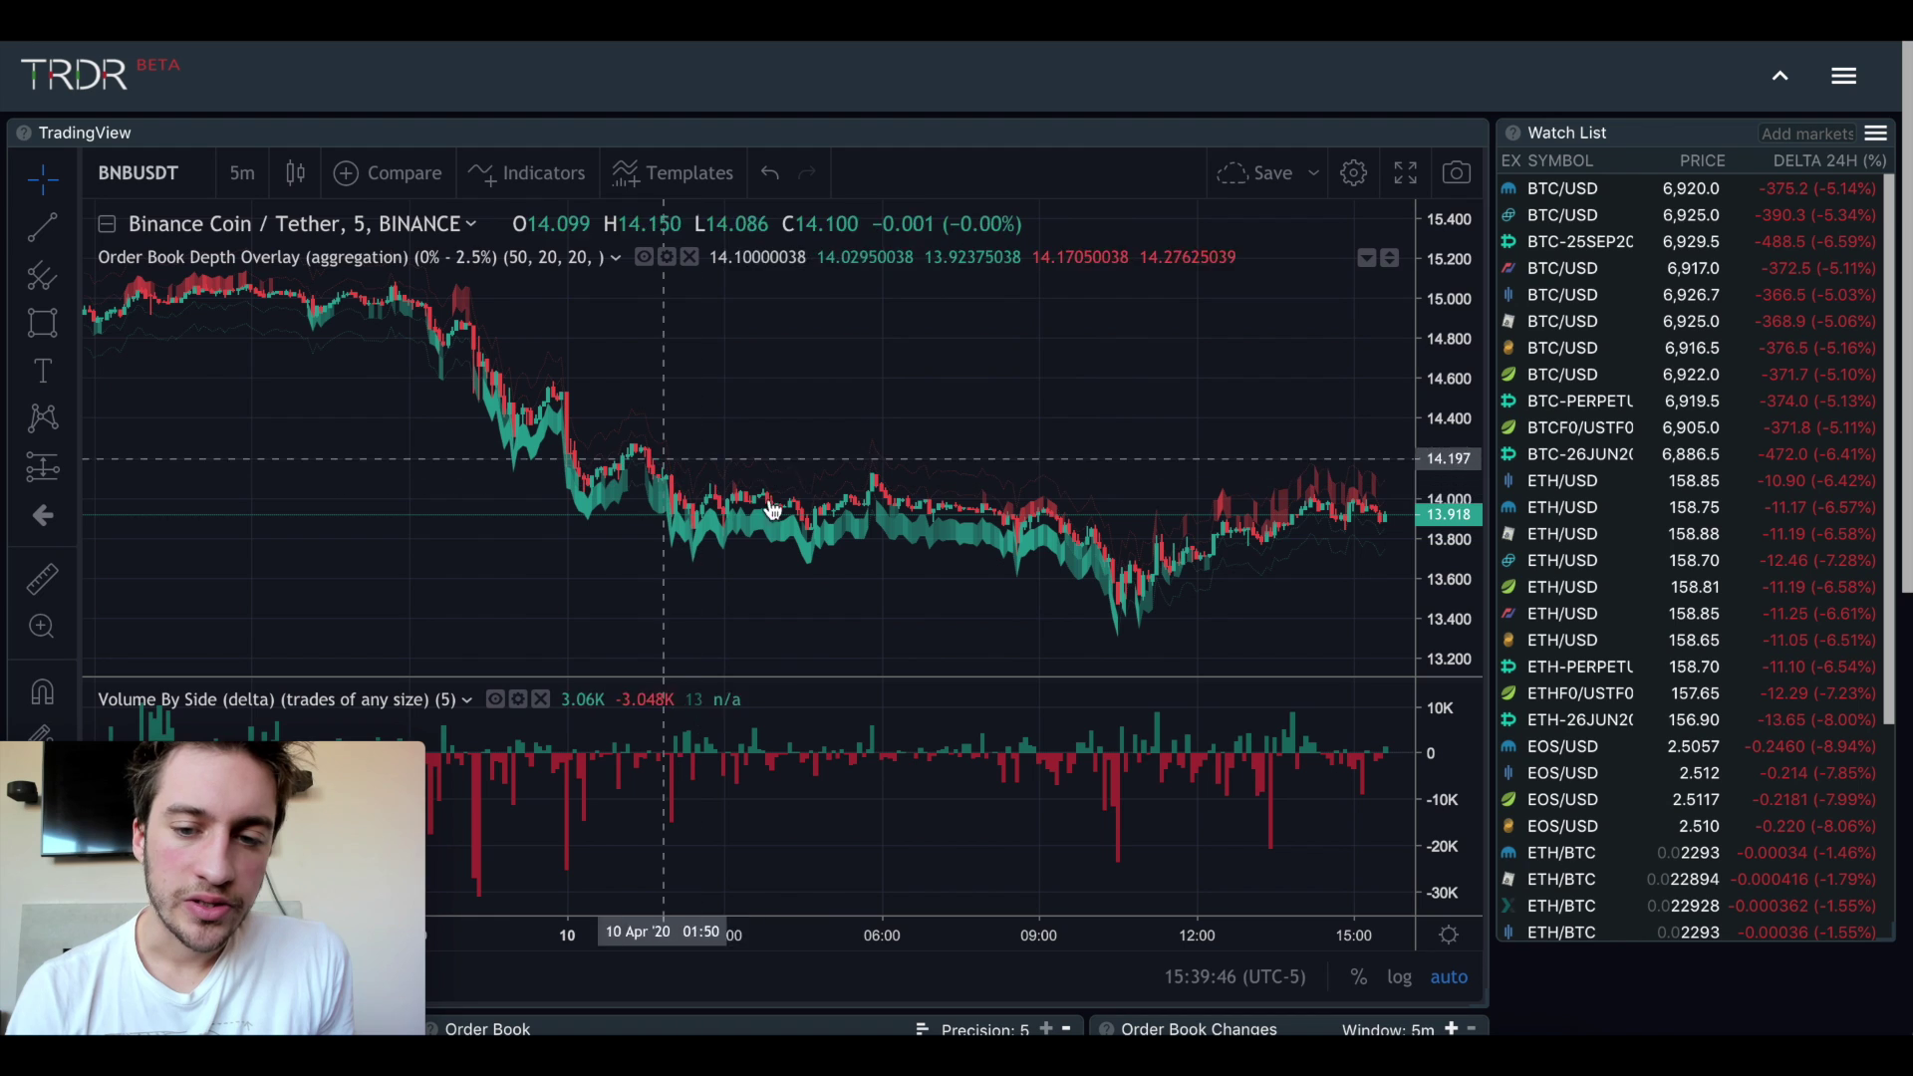
pyautogui.hscroll(-2, 730, 331)
pyautogui.scroll(3, 731, 331)
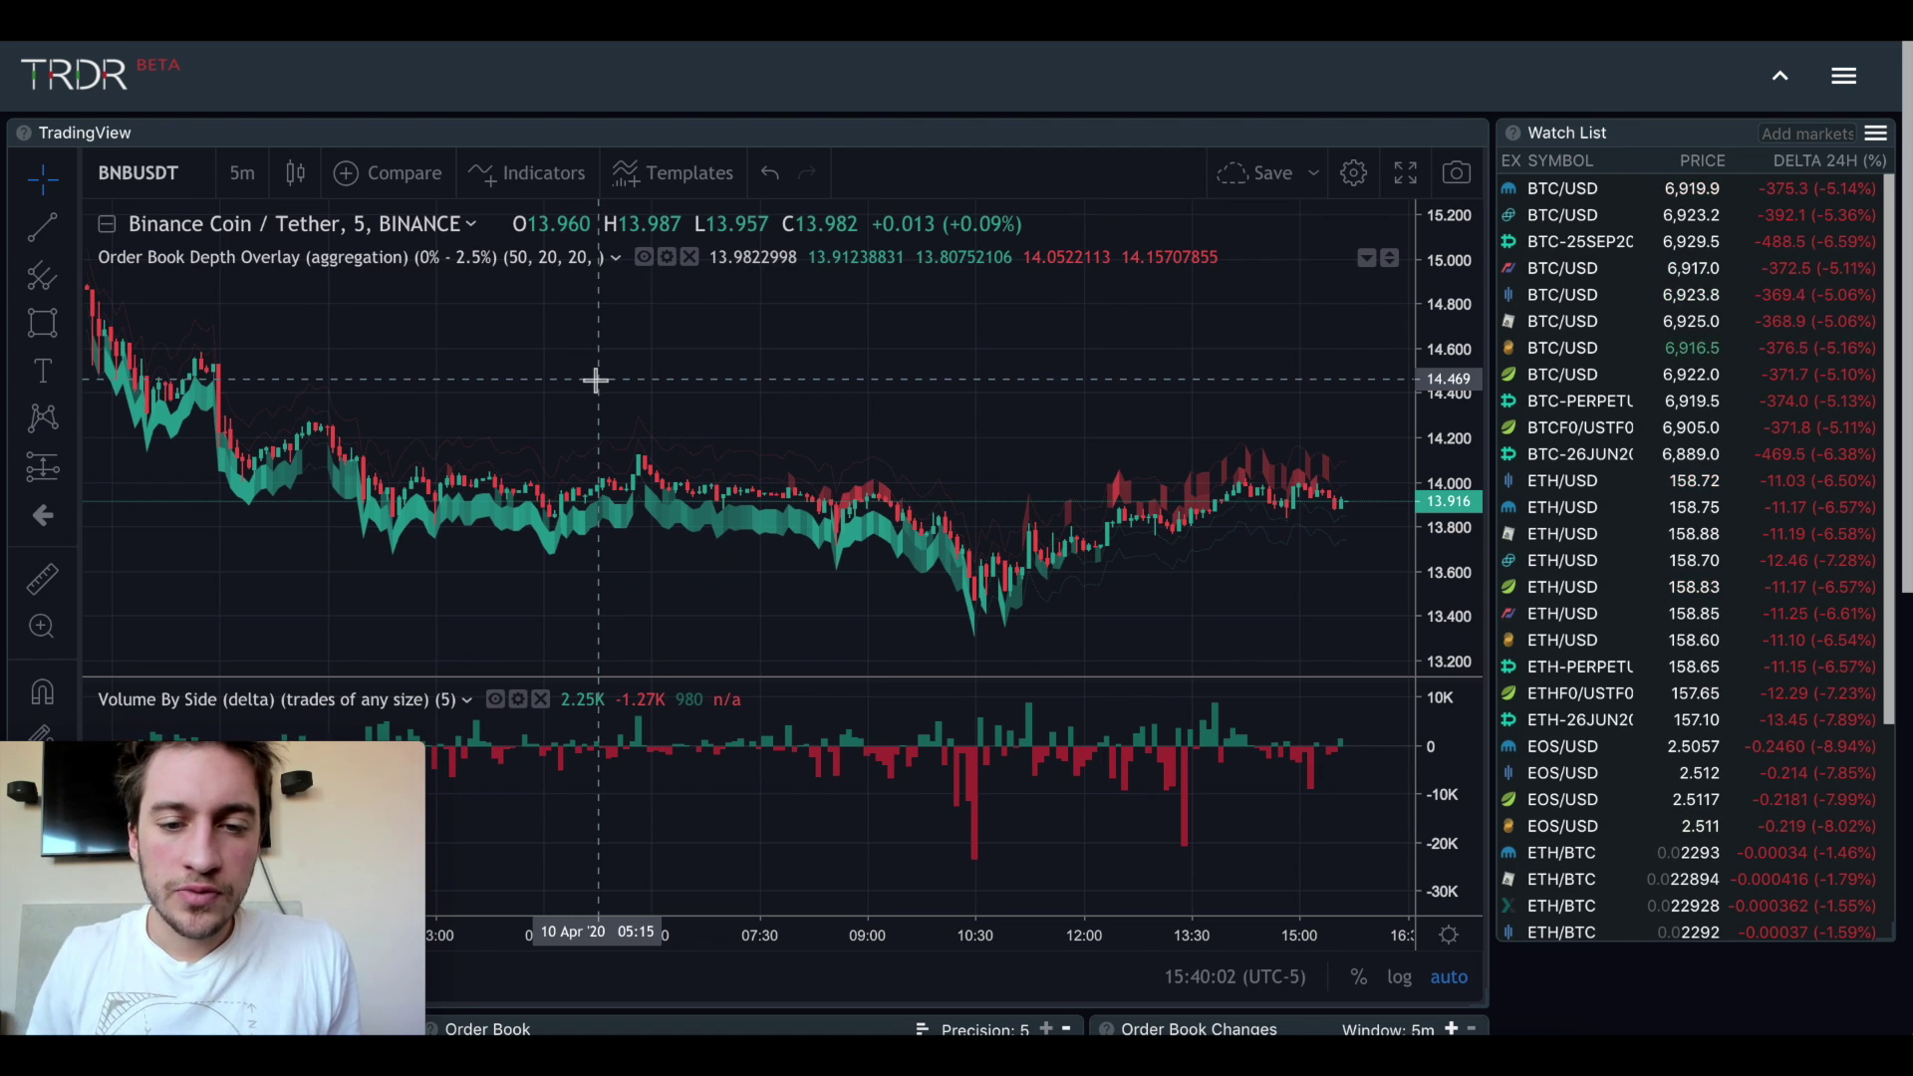
pyautogui.scroll(-2, 595, 380)
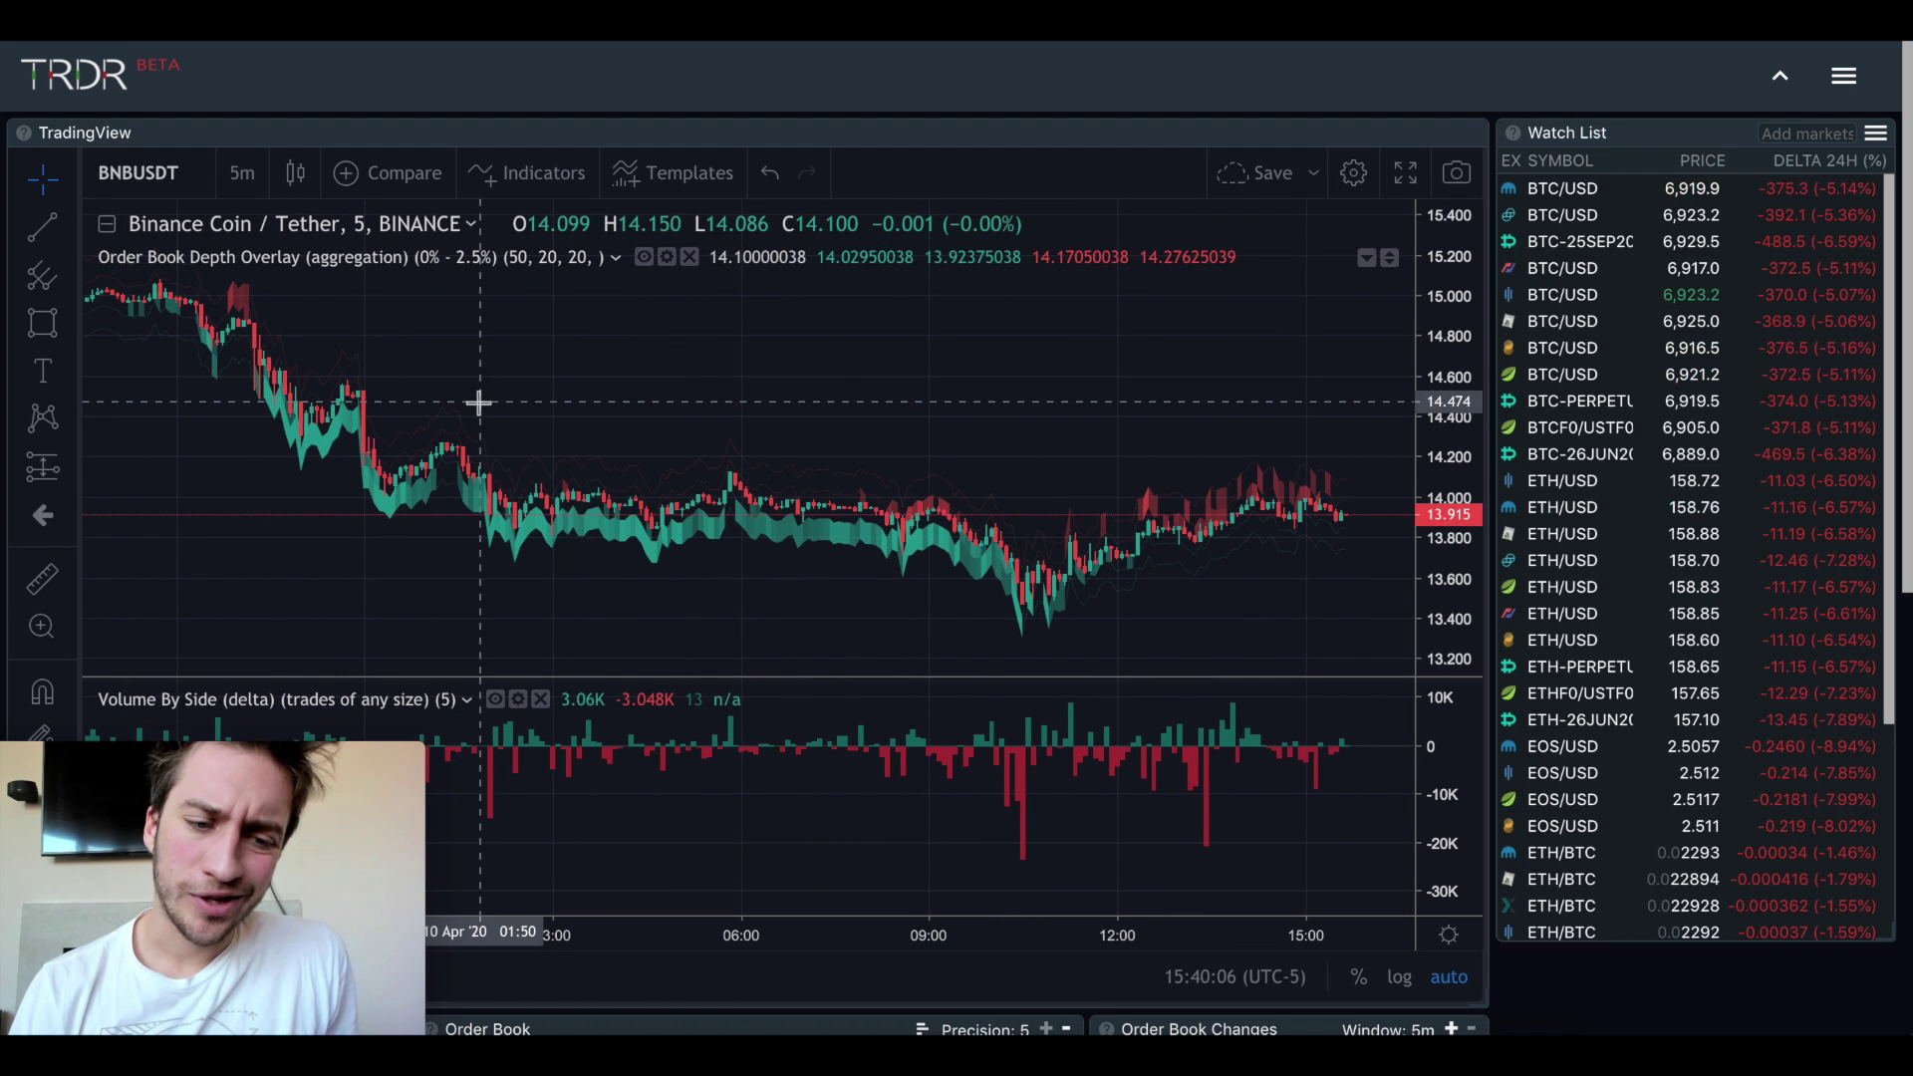
# Load BNBBTC, then Stellar / Tether (XLMUSDT) from Binance
pyautogui.write('BNB')
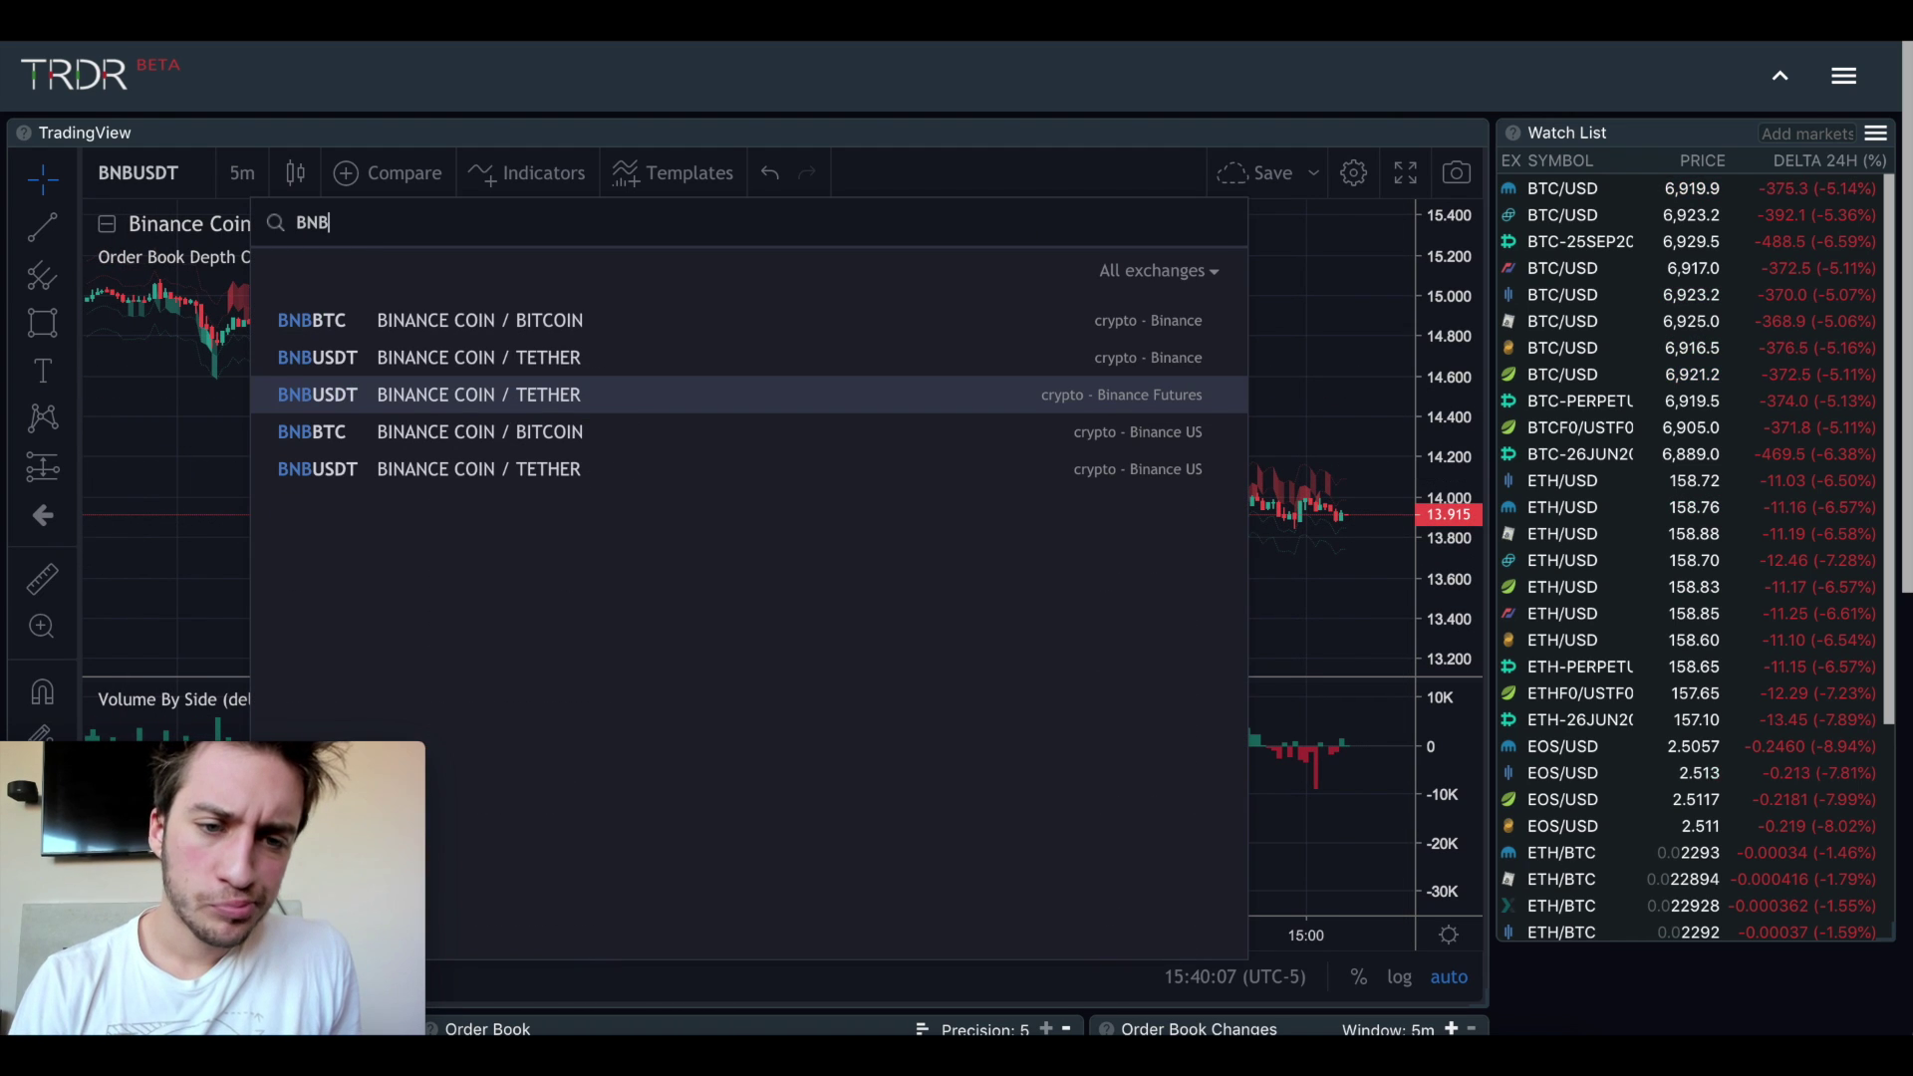
pyautogui.click(491, 314)
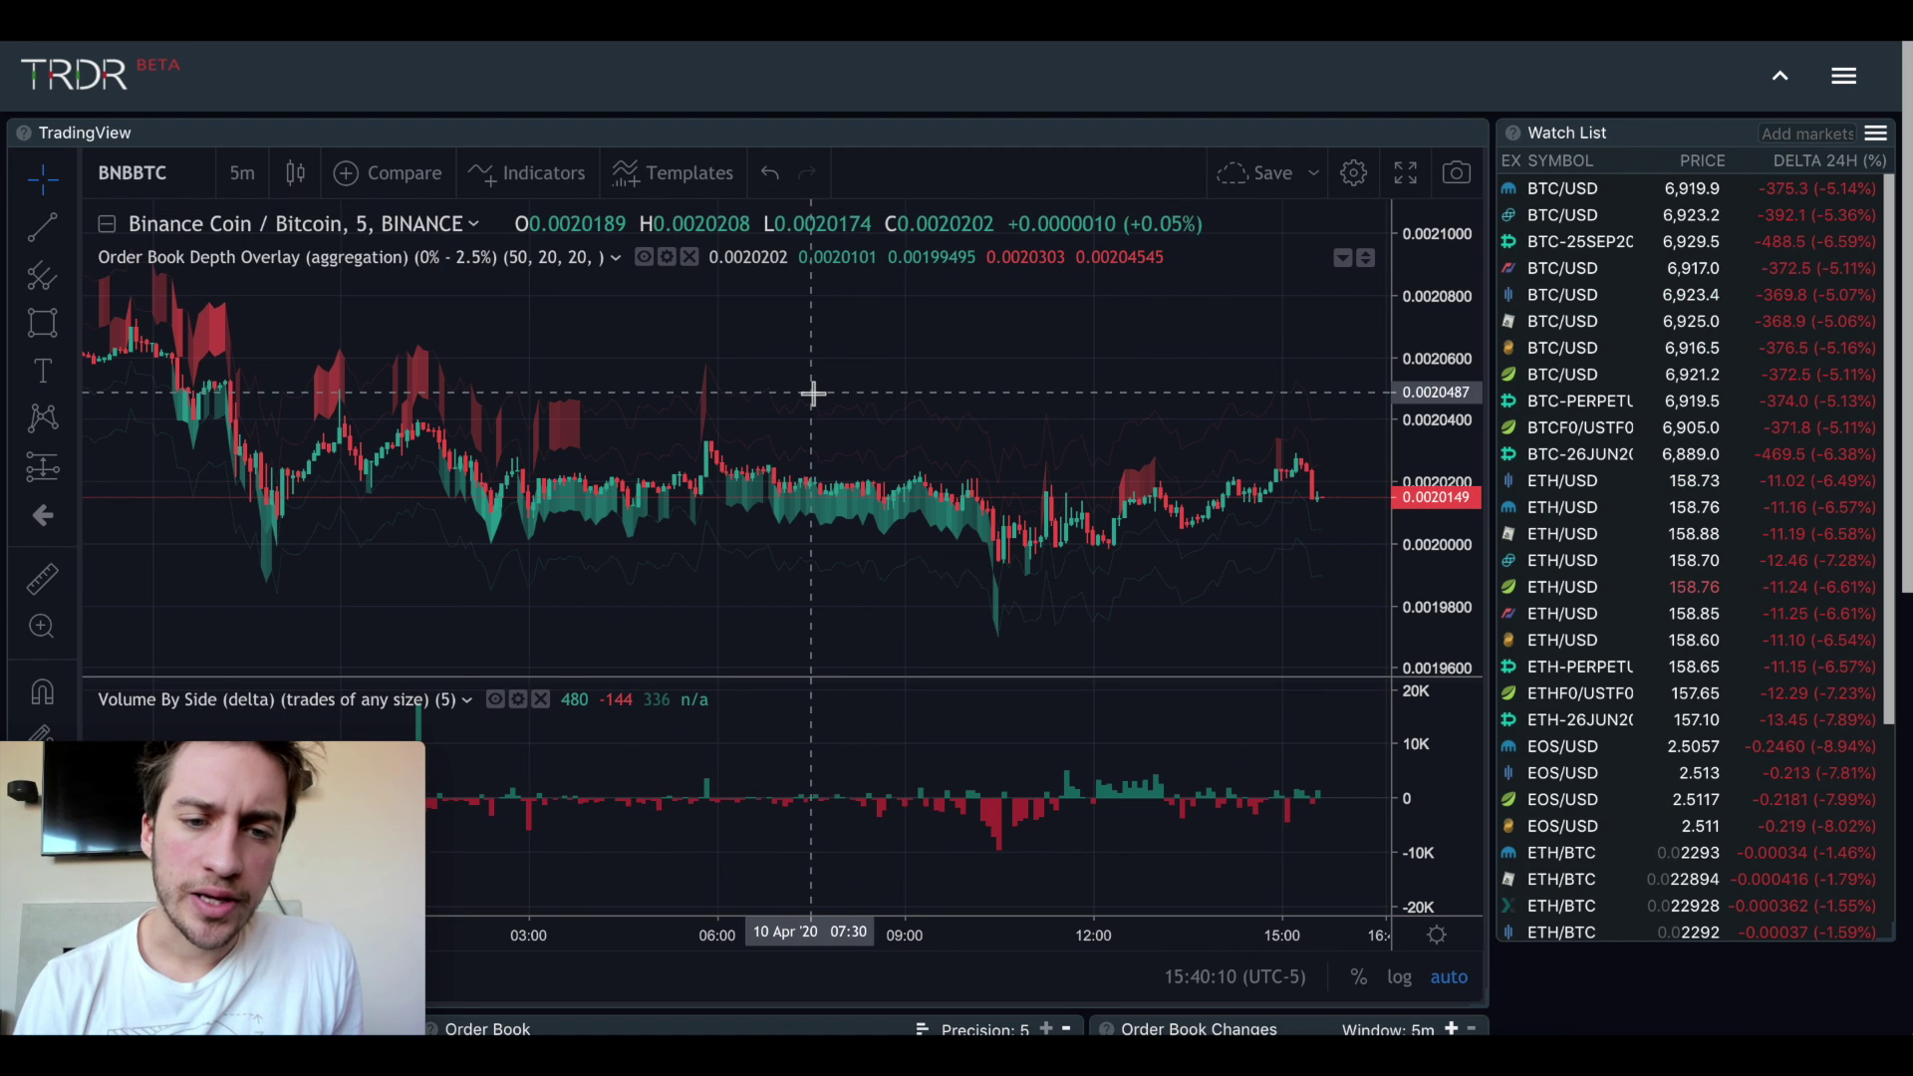
pyautogui.scroll(-1, 813, 393)
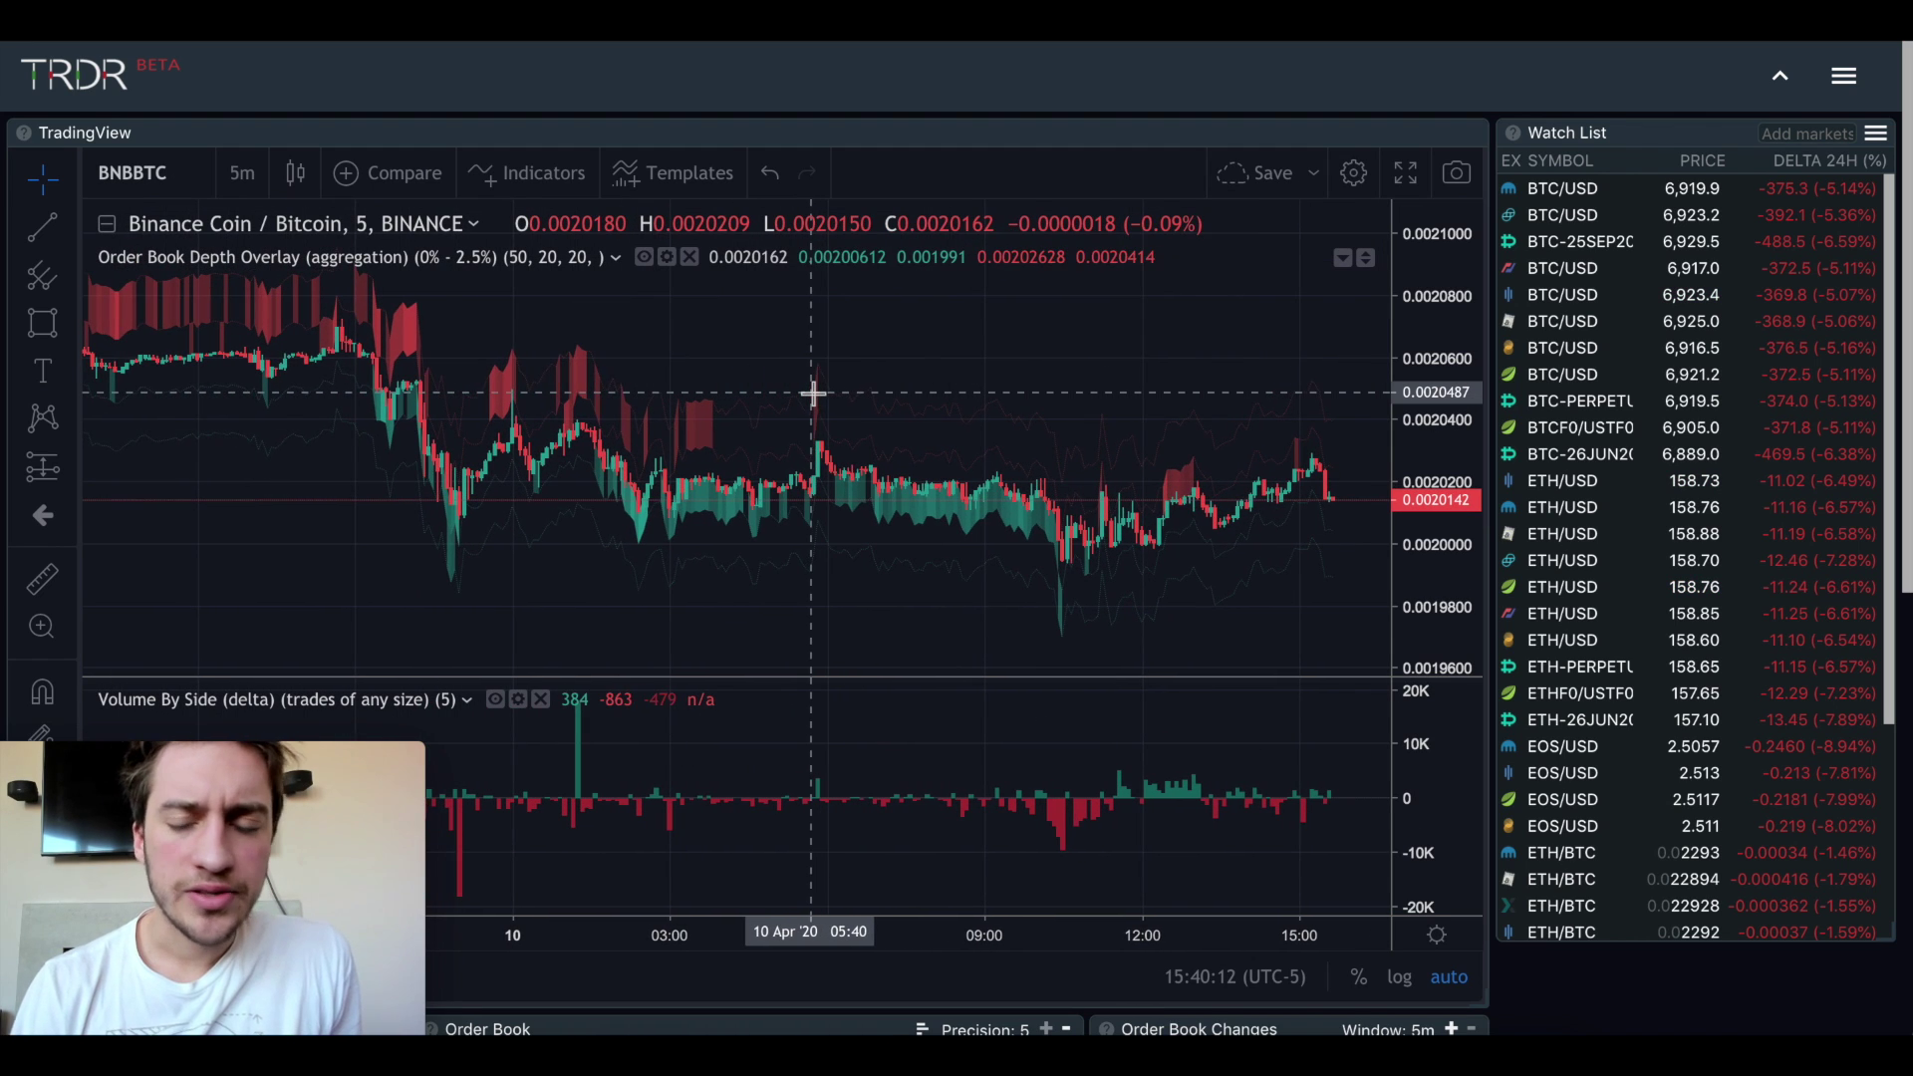
pyautogui.write('XLMUSDT')
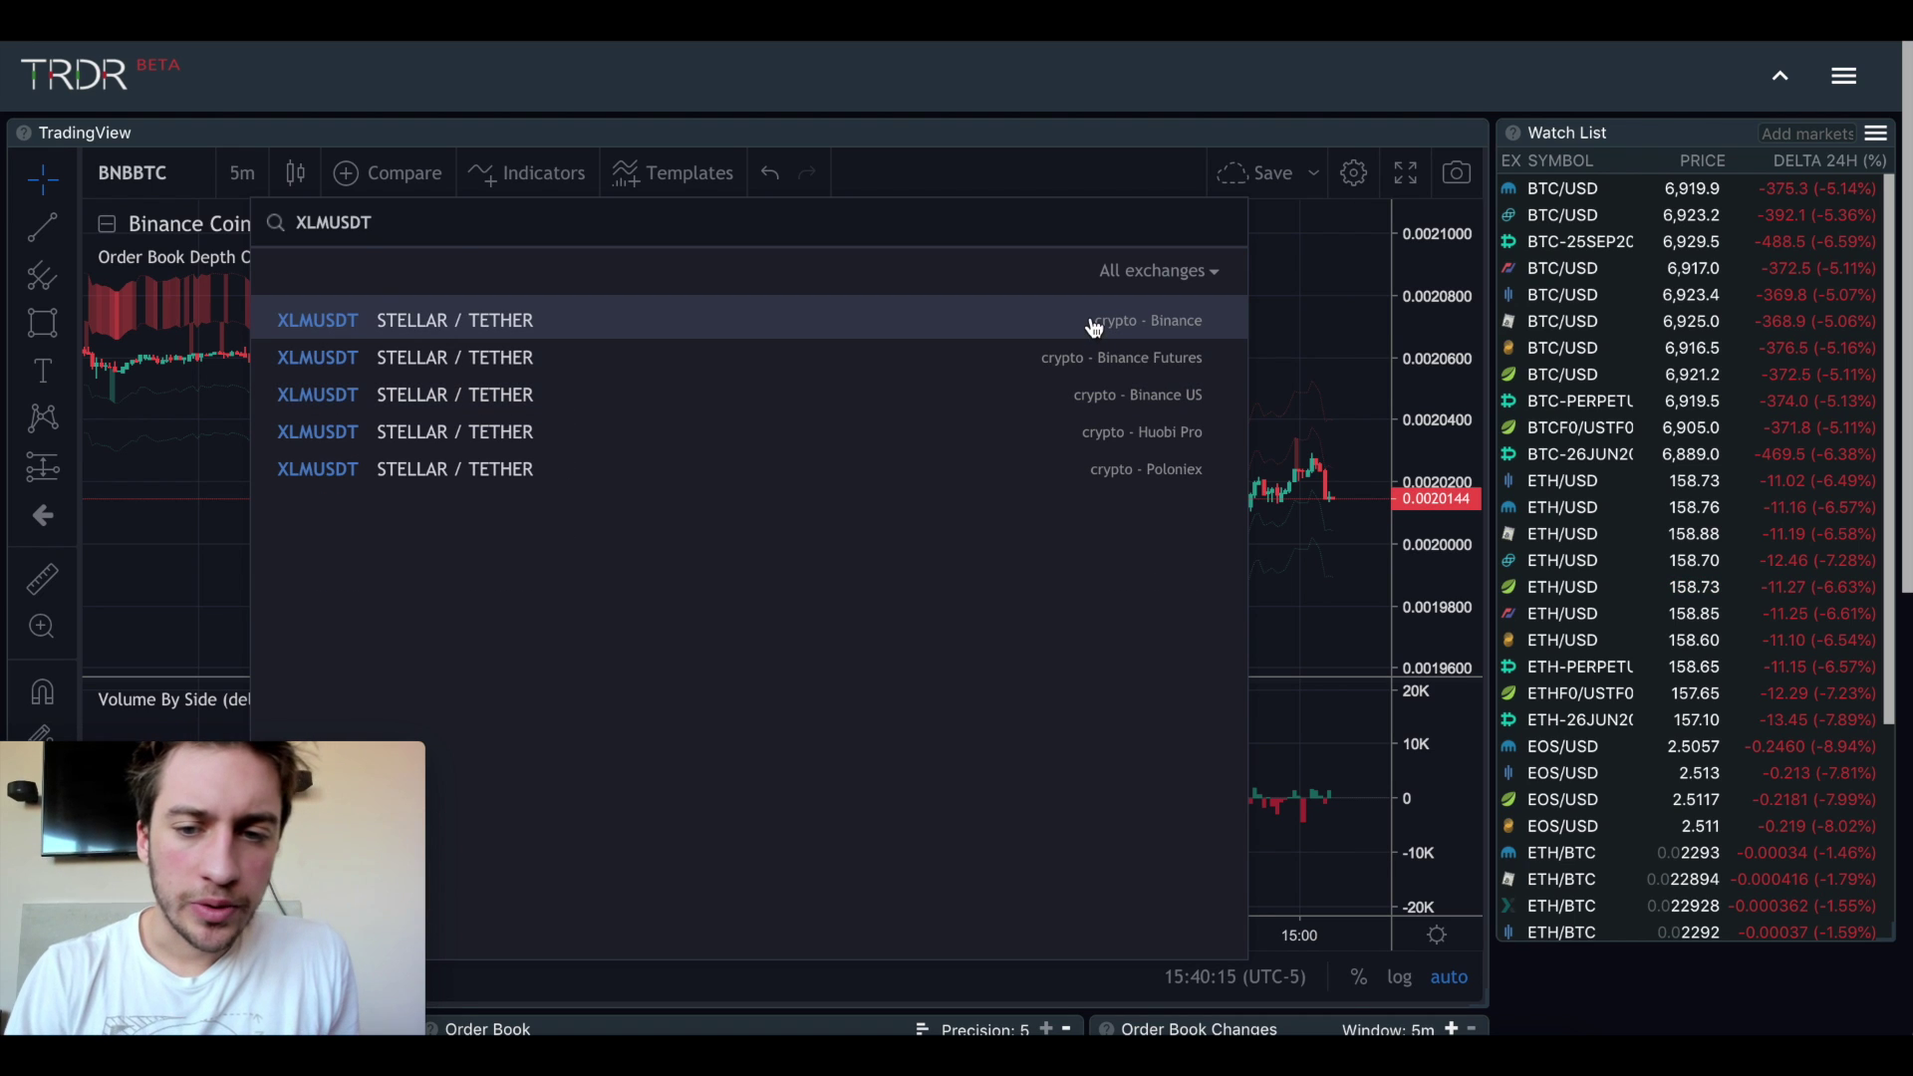
pyautogui.click(1093, 320)
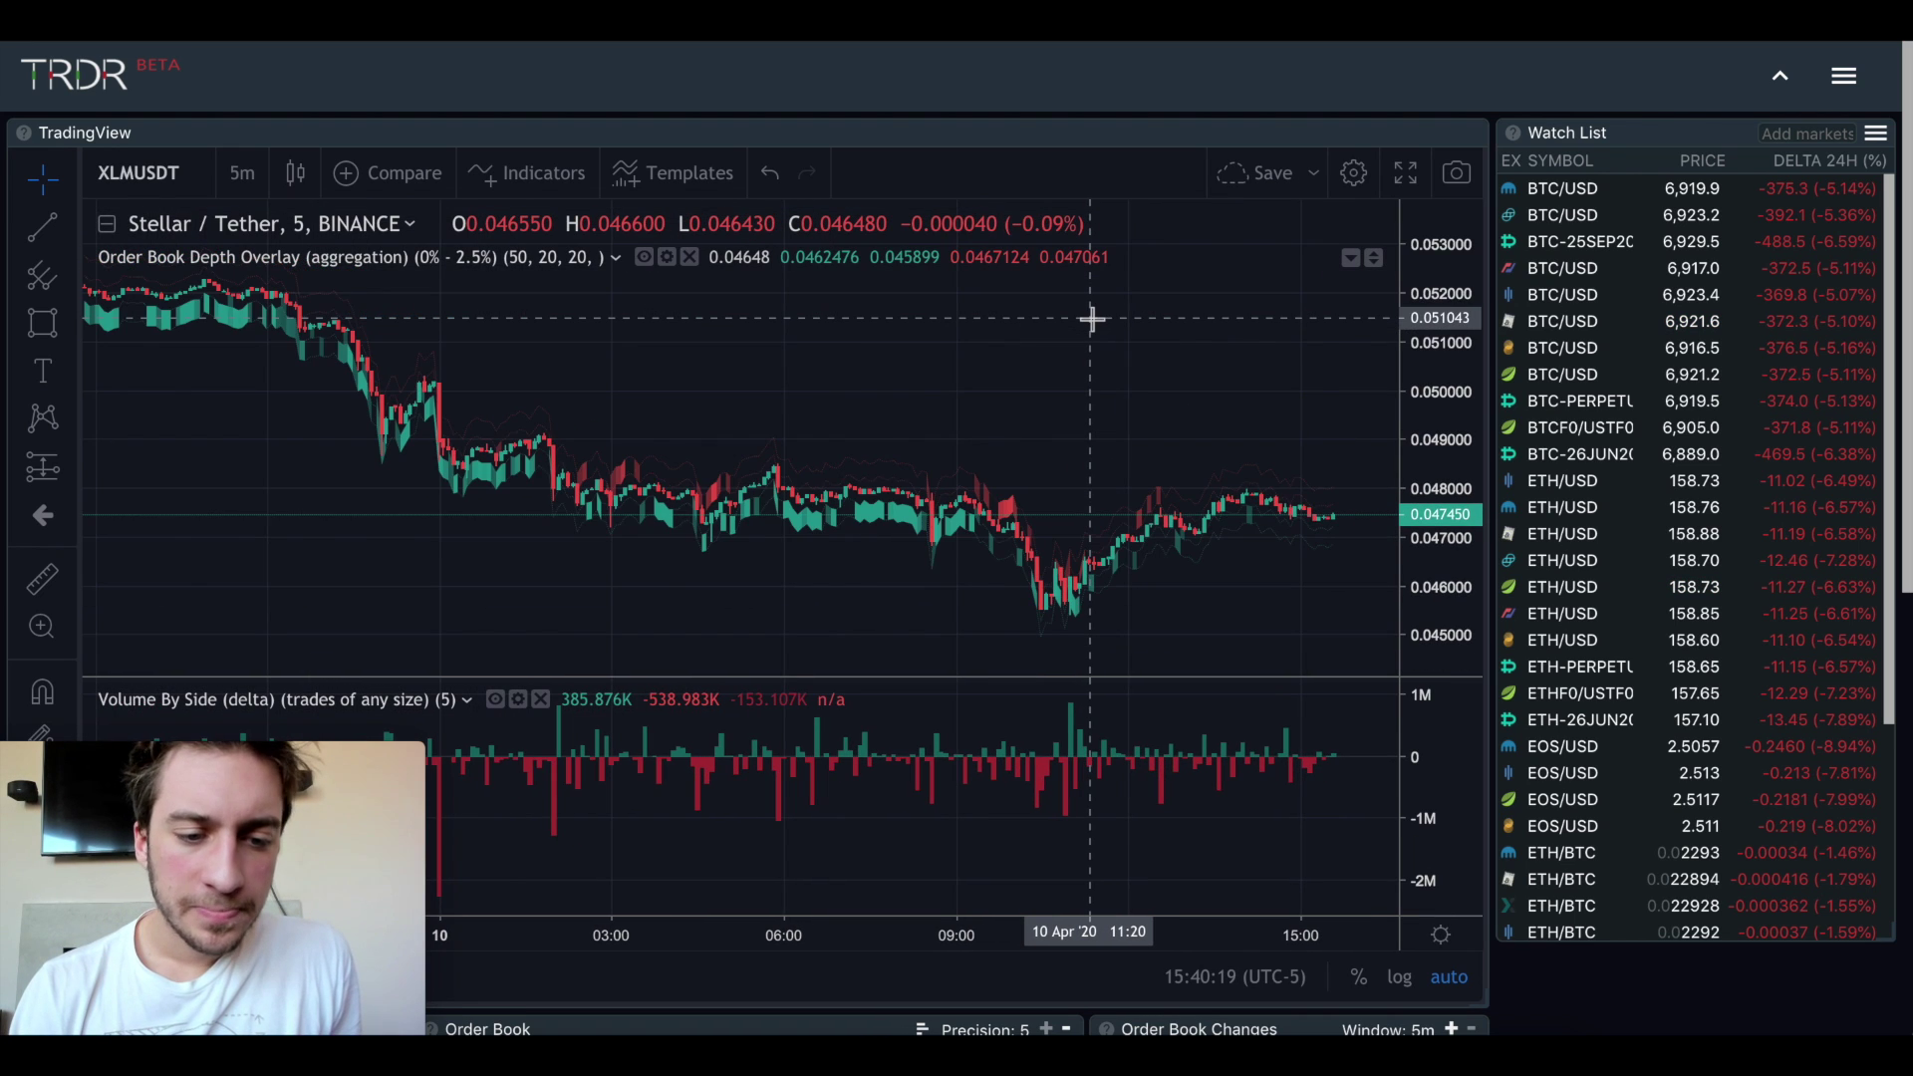
# Load NEO / Tether from Binance, then switch to ETH/USD on BitMEX
pyautogui.scroll(3, 1093, 320)
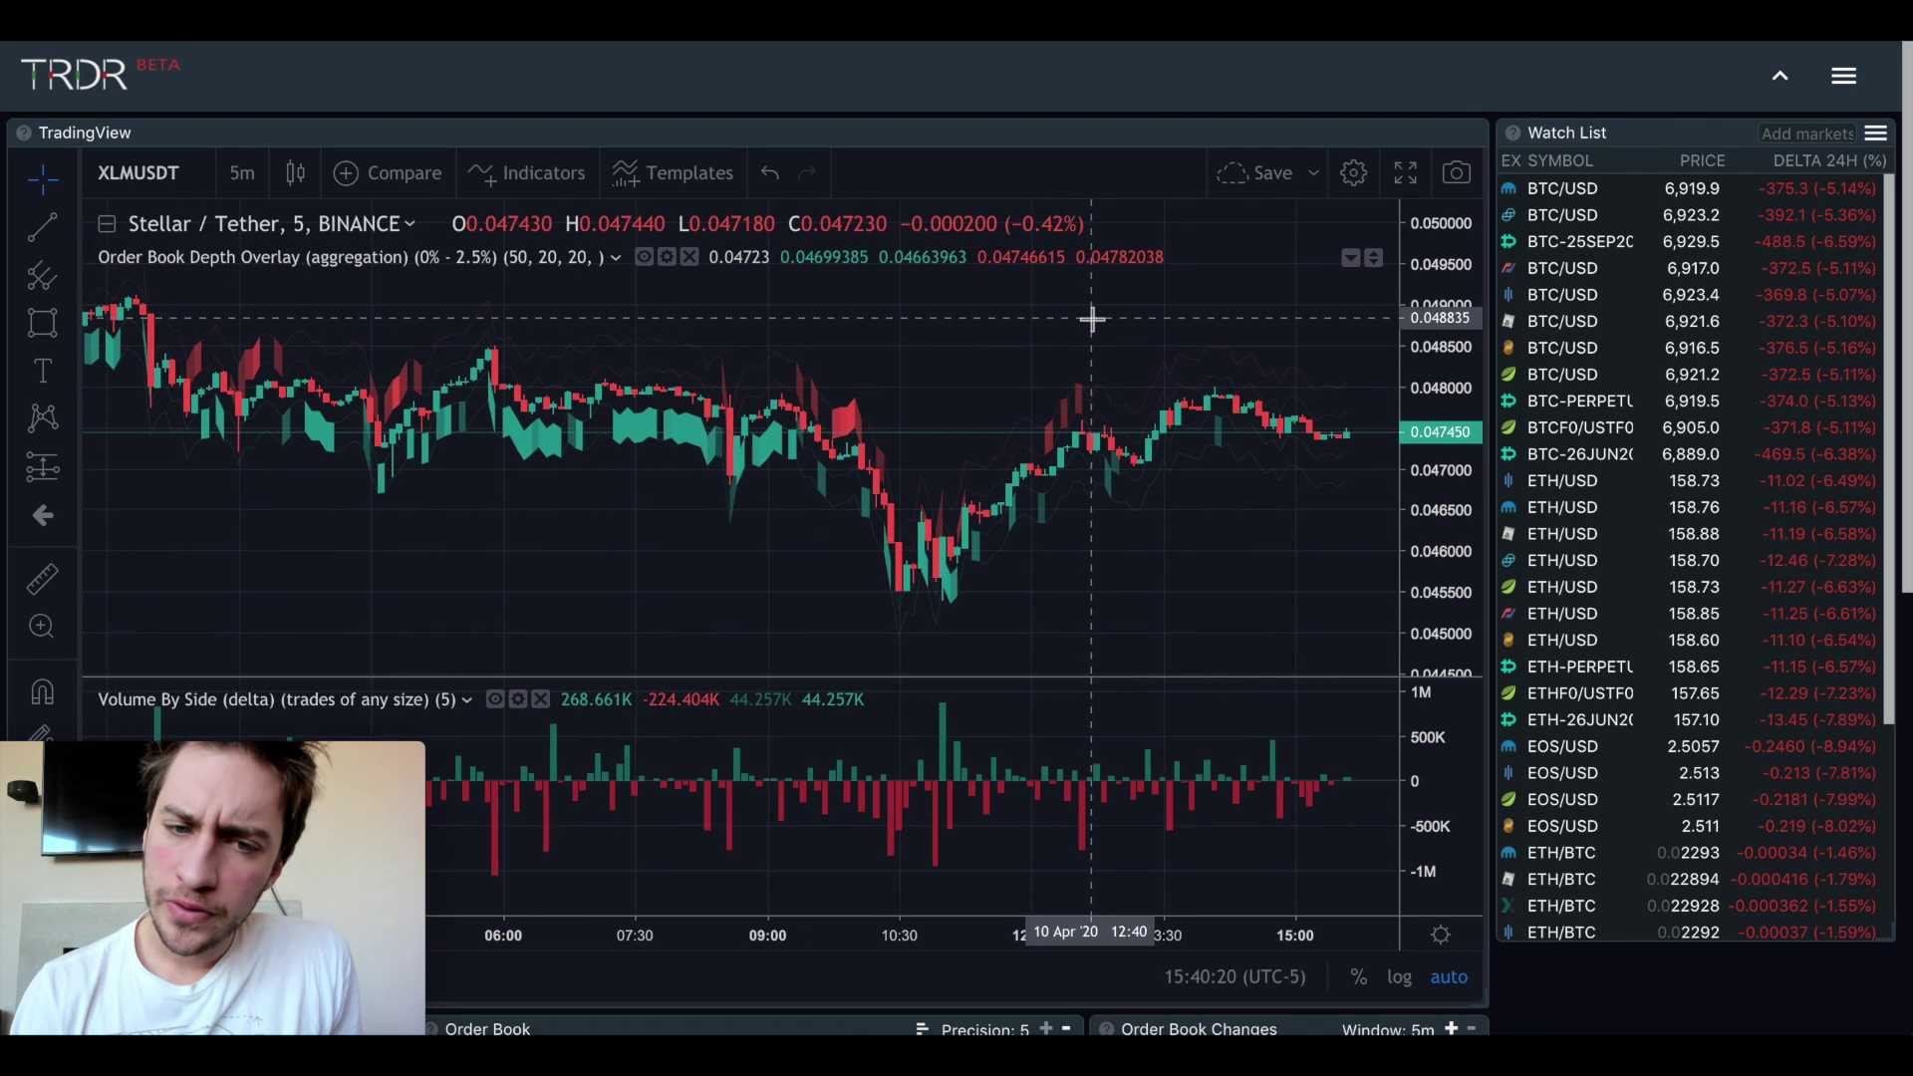
pyautogui.write('NEOUSDT')
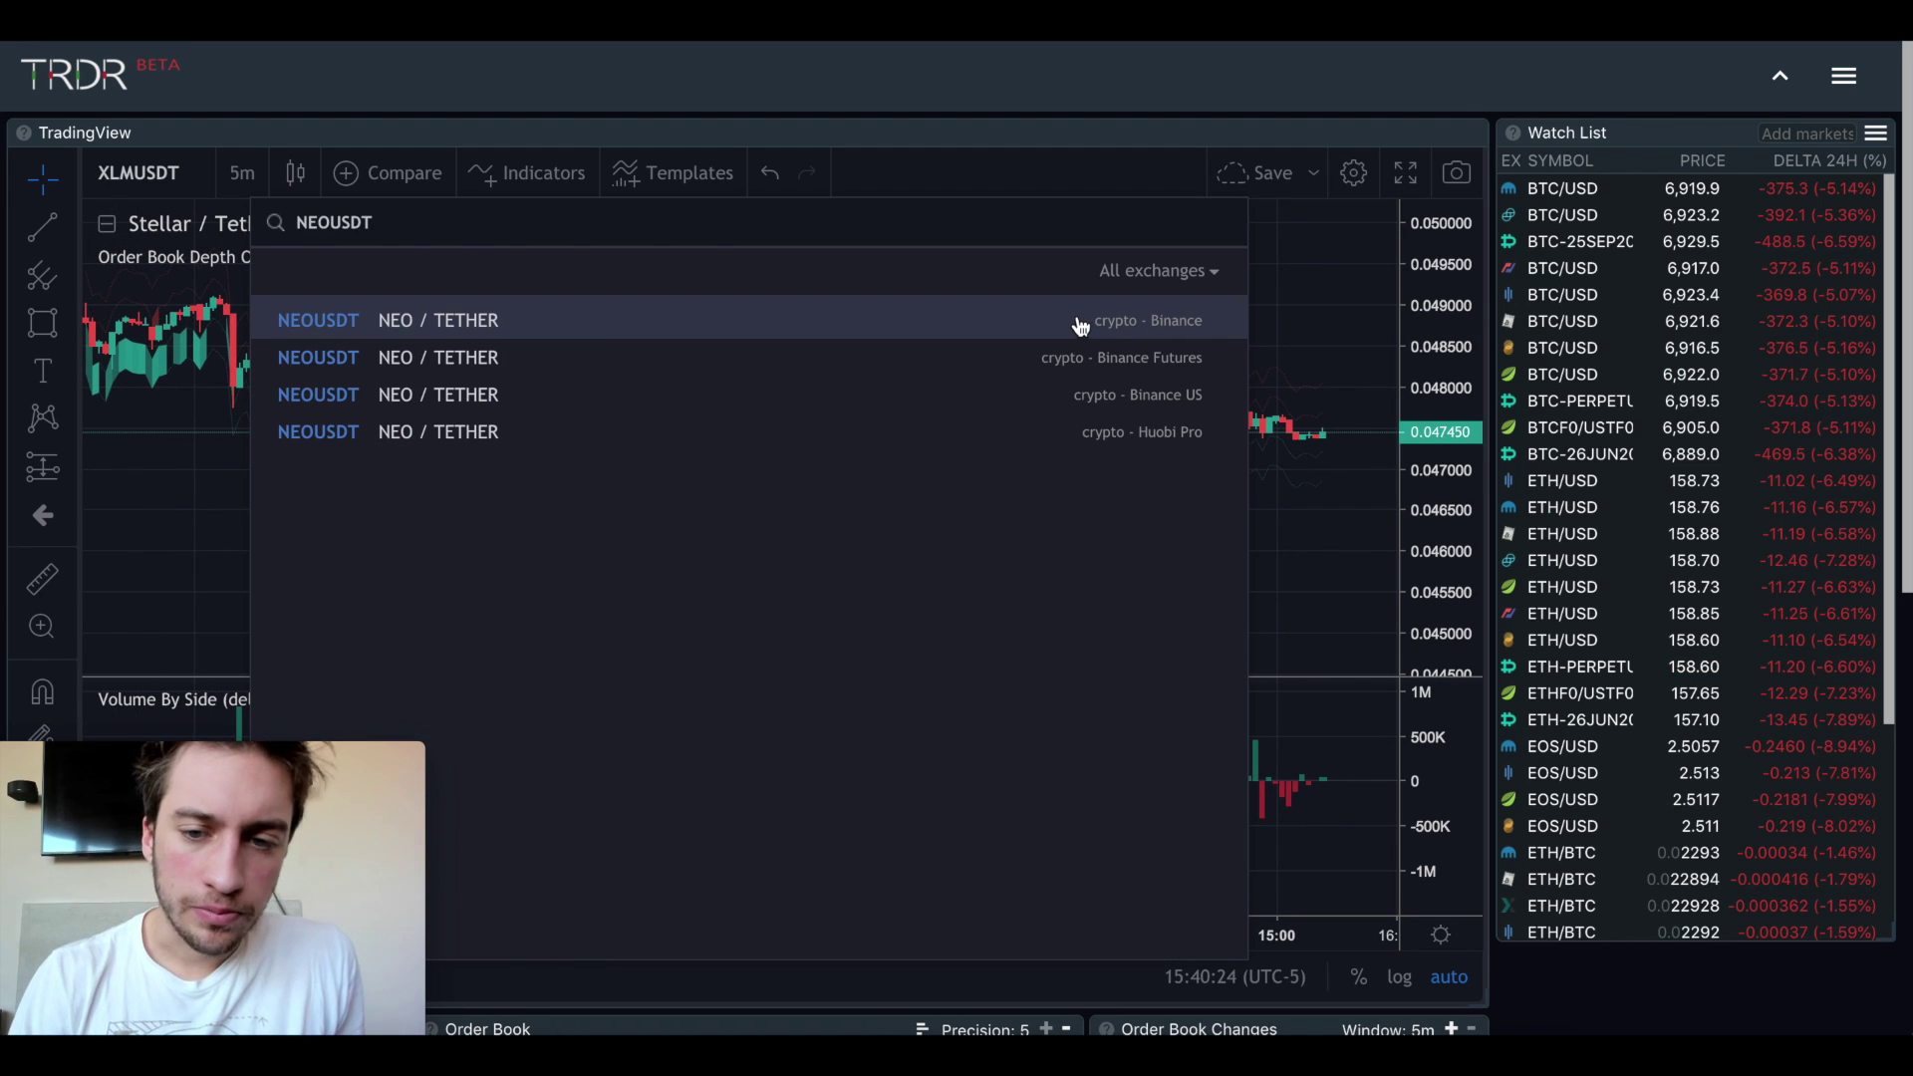
pyautogui.click(1079, 323)
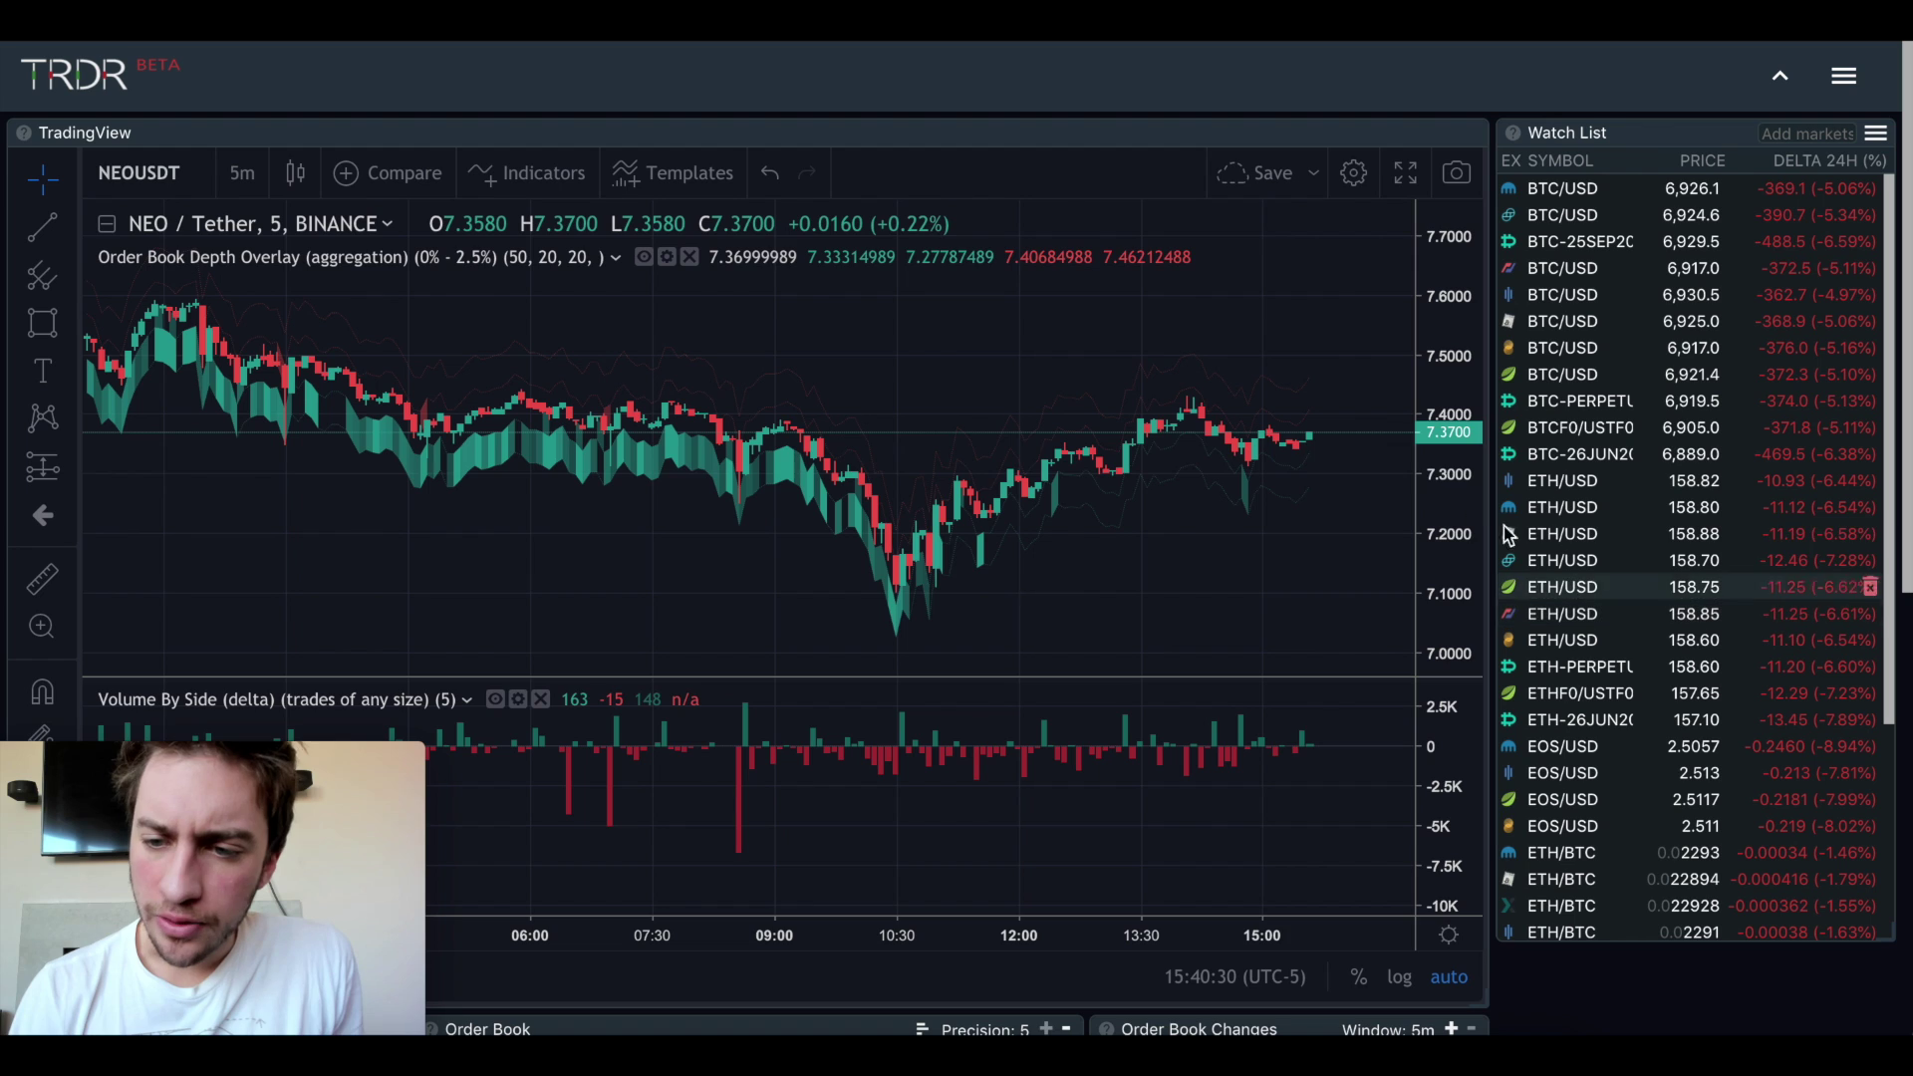
pyautogui.click(1564, 613)
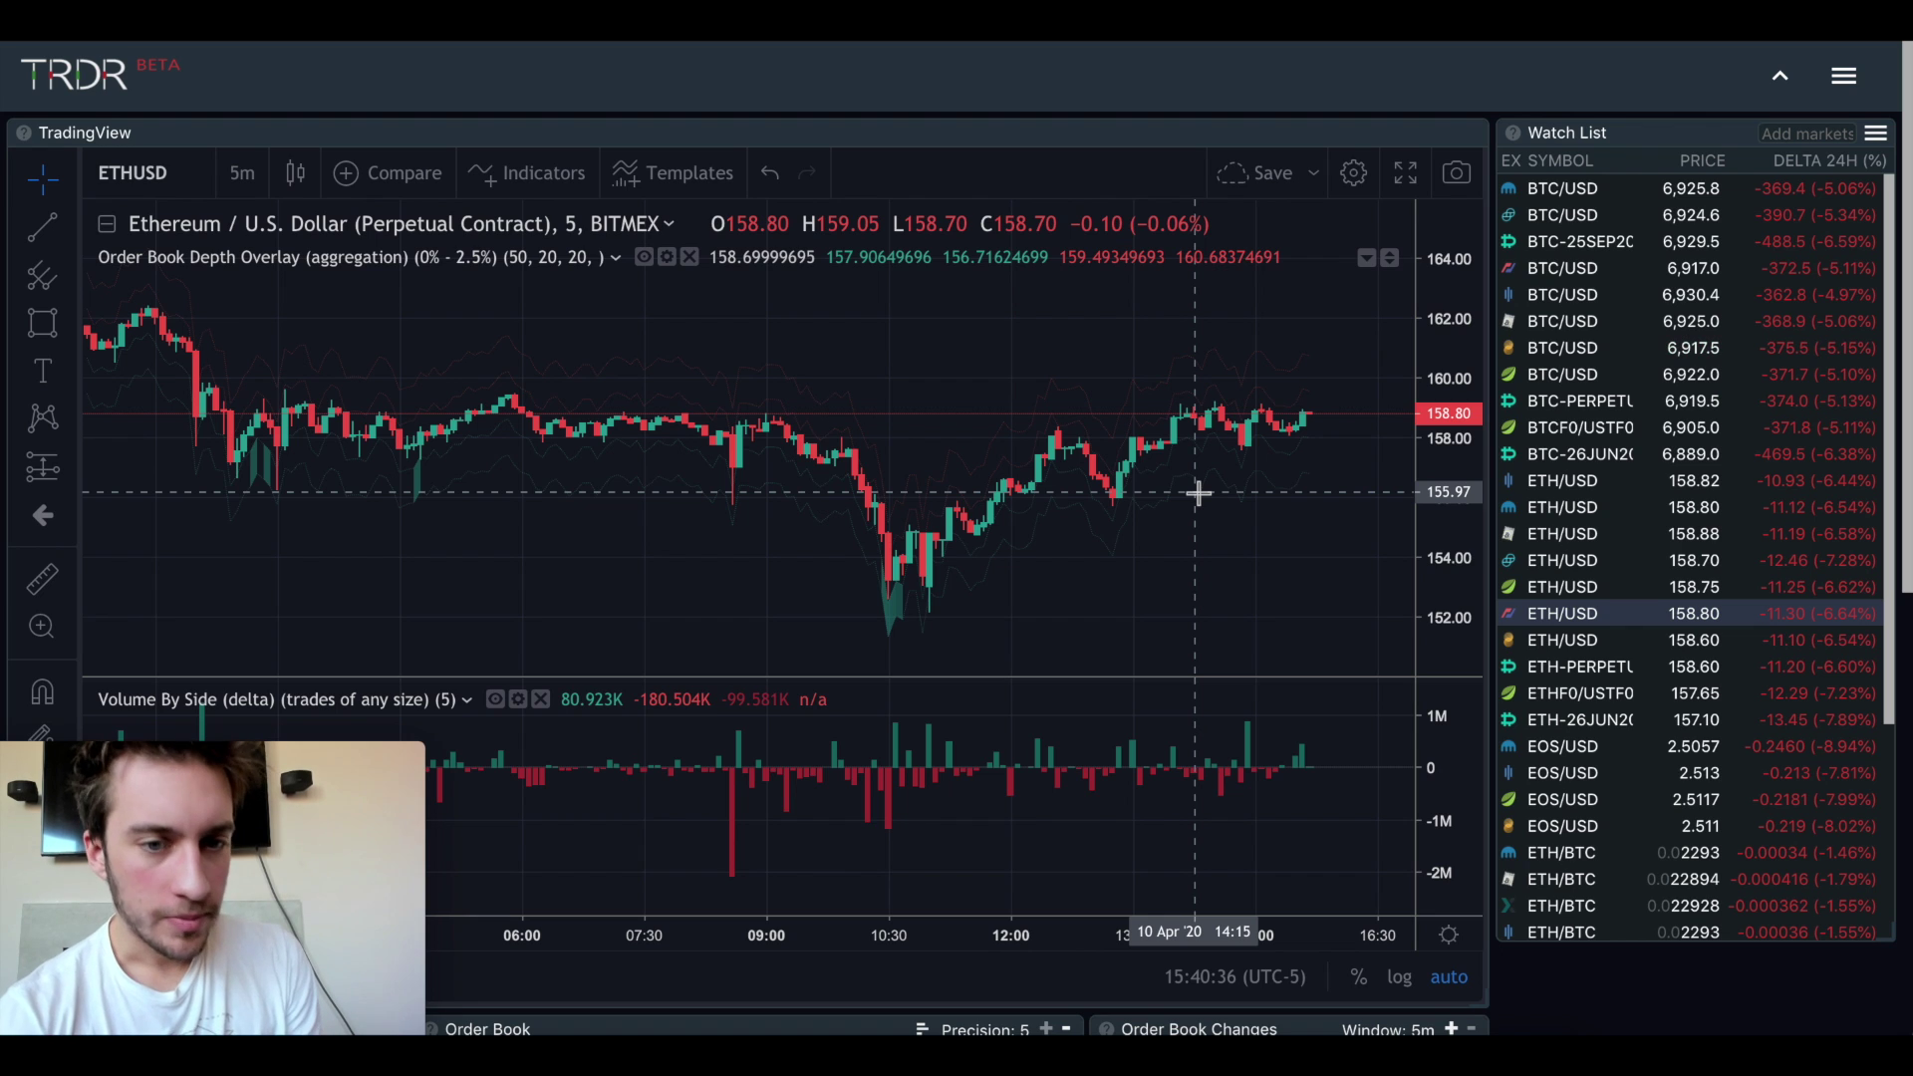
# Open and dismiss the depth overlay settings without changes, then scroll the chart
pyautogui.click(674, 260)
pyautogui.scroll(-5, 709, 730)
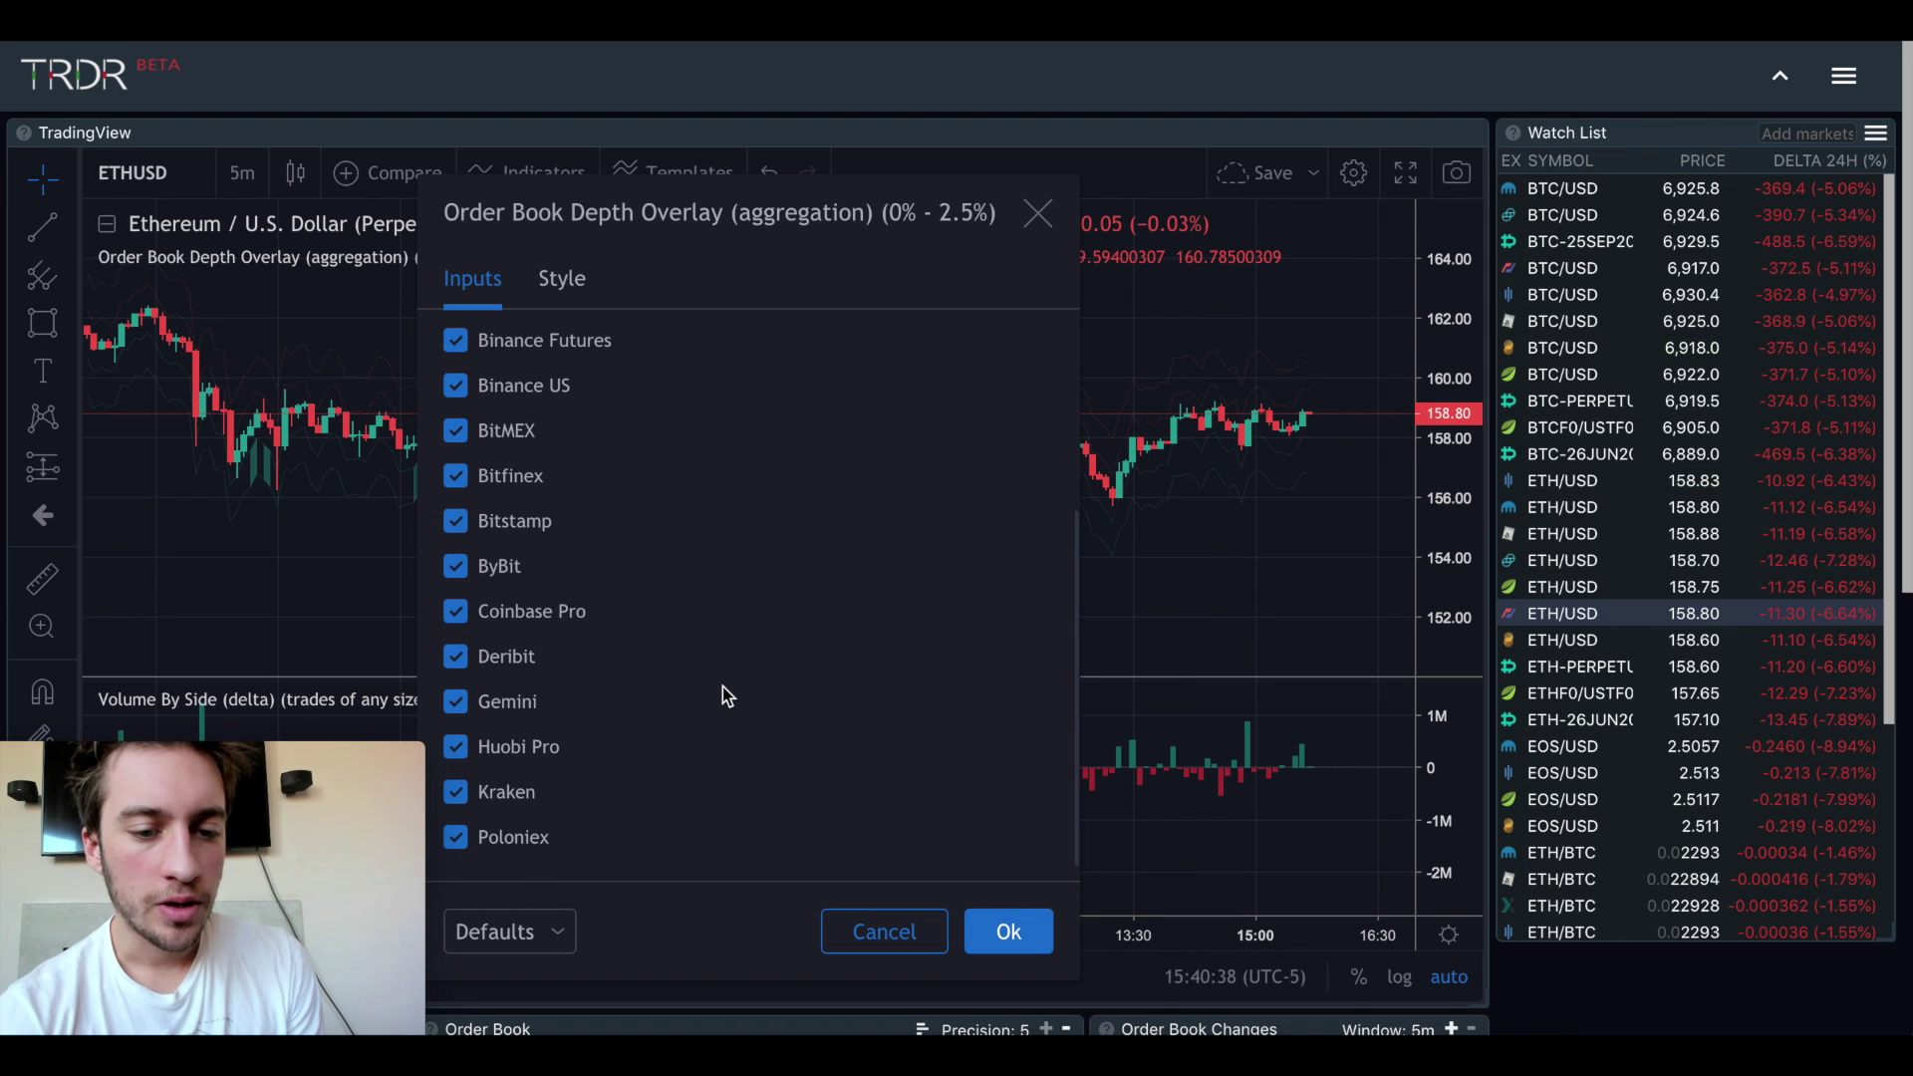
pyautogui.press('Escape')
pyautogui.scroll(-5, 1146, 566)
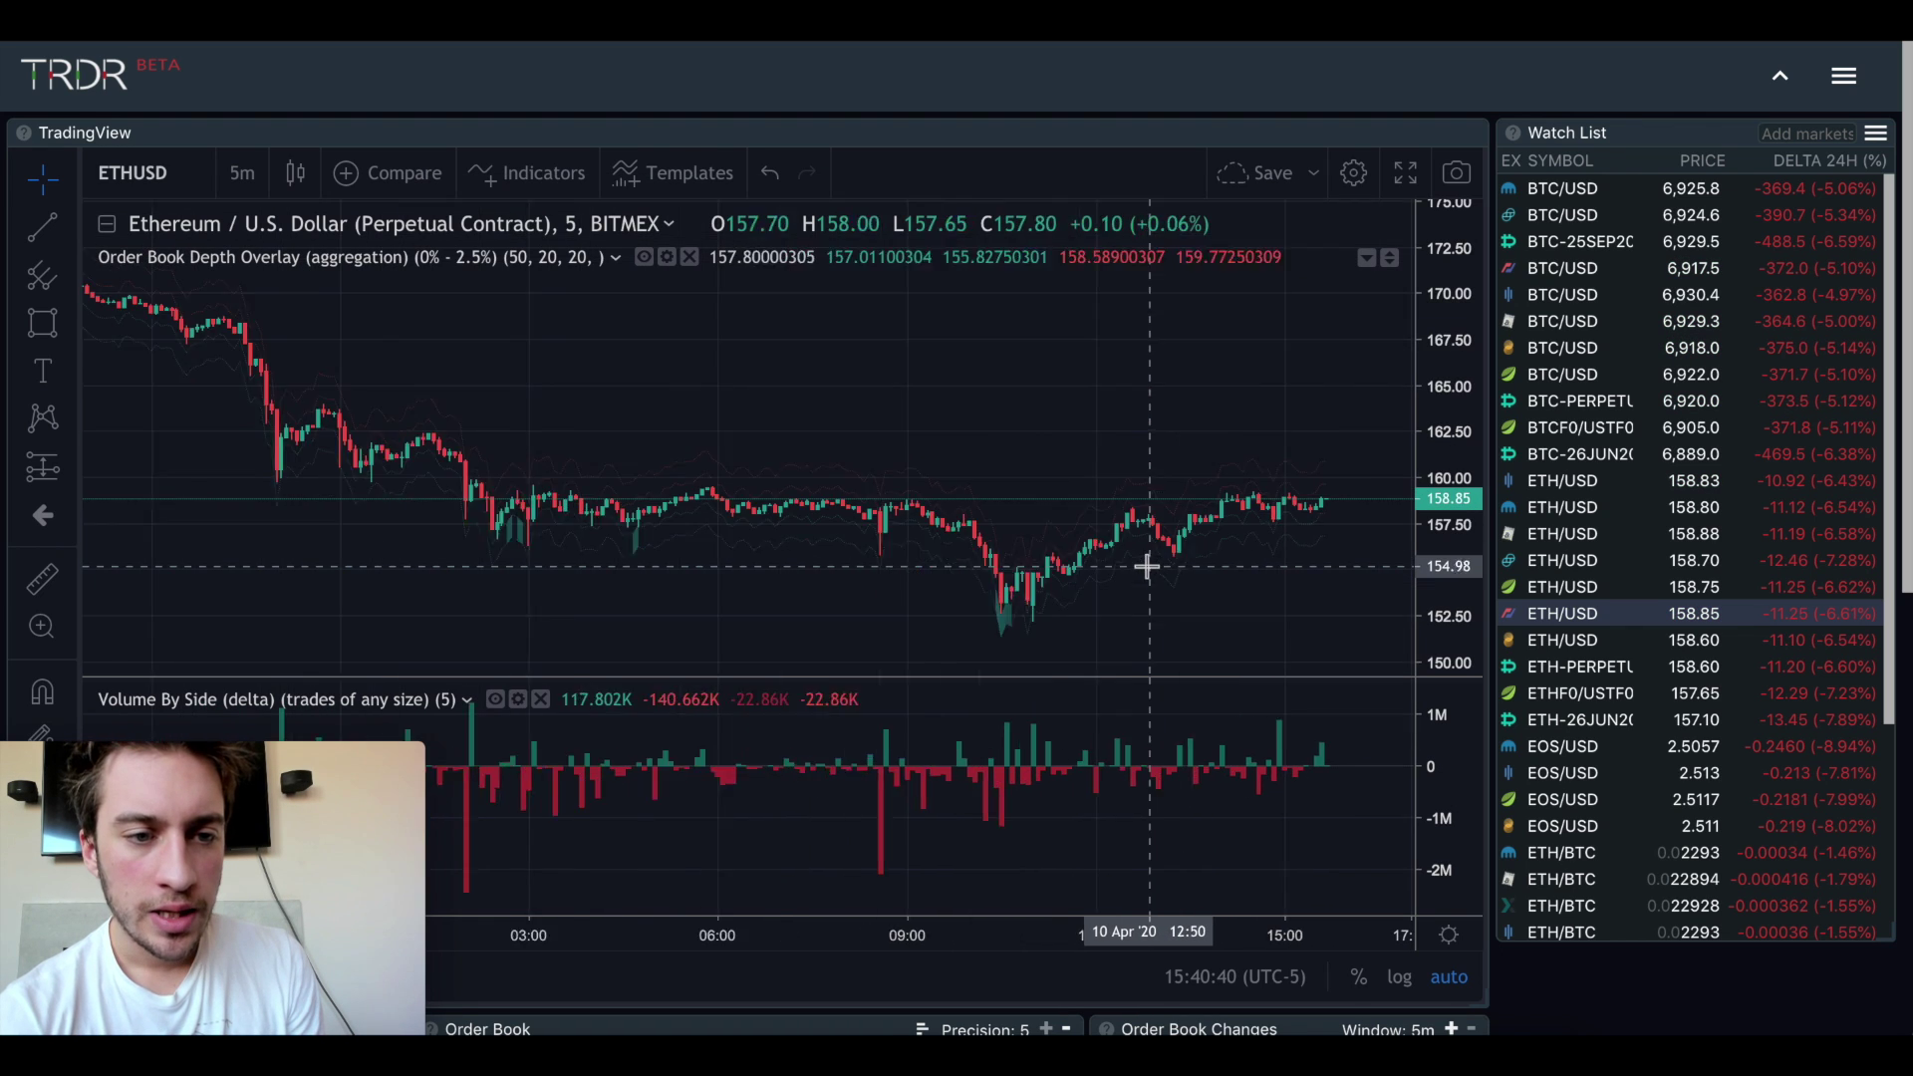
pyautogui.scroll(-5, 1146, 566)
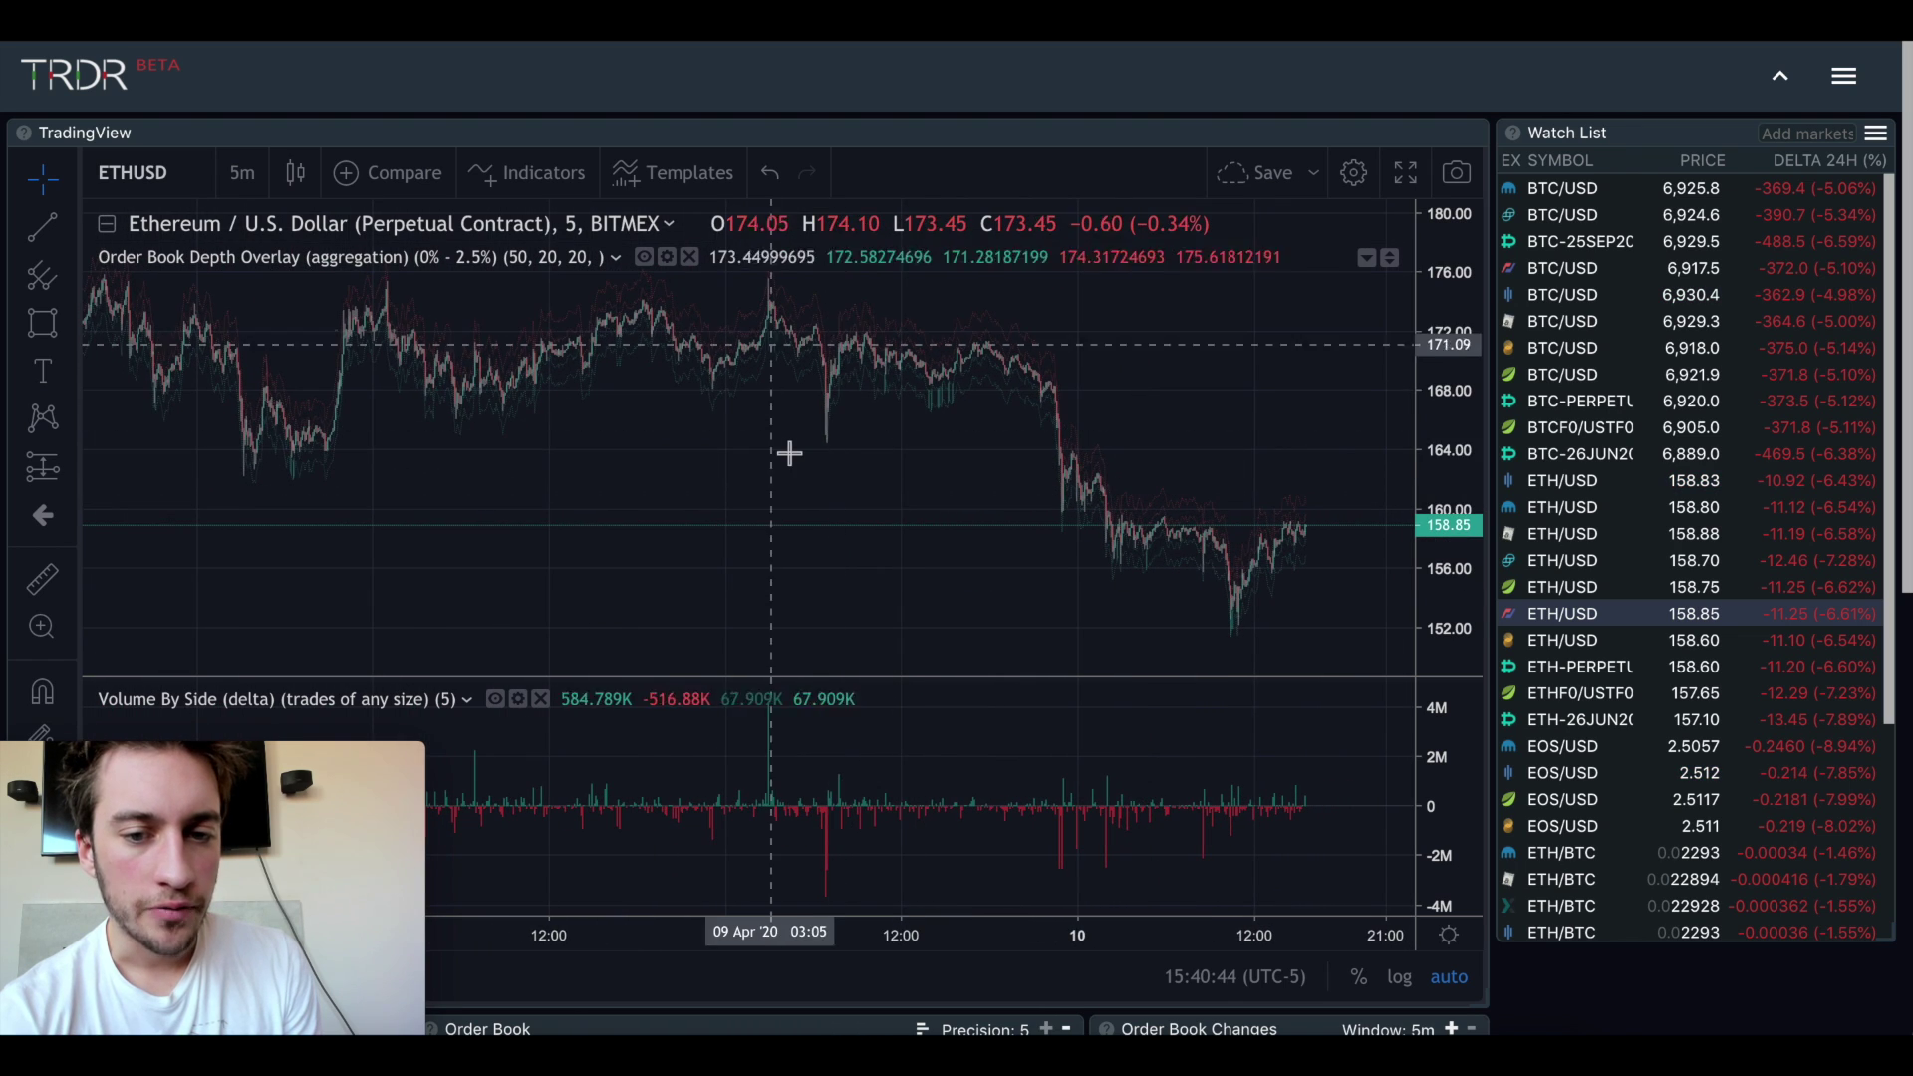
pyautogui.scroll(5, 787, 451)
pyautogui.scroll(2, 787, 451)
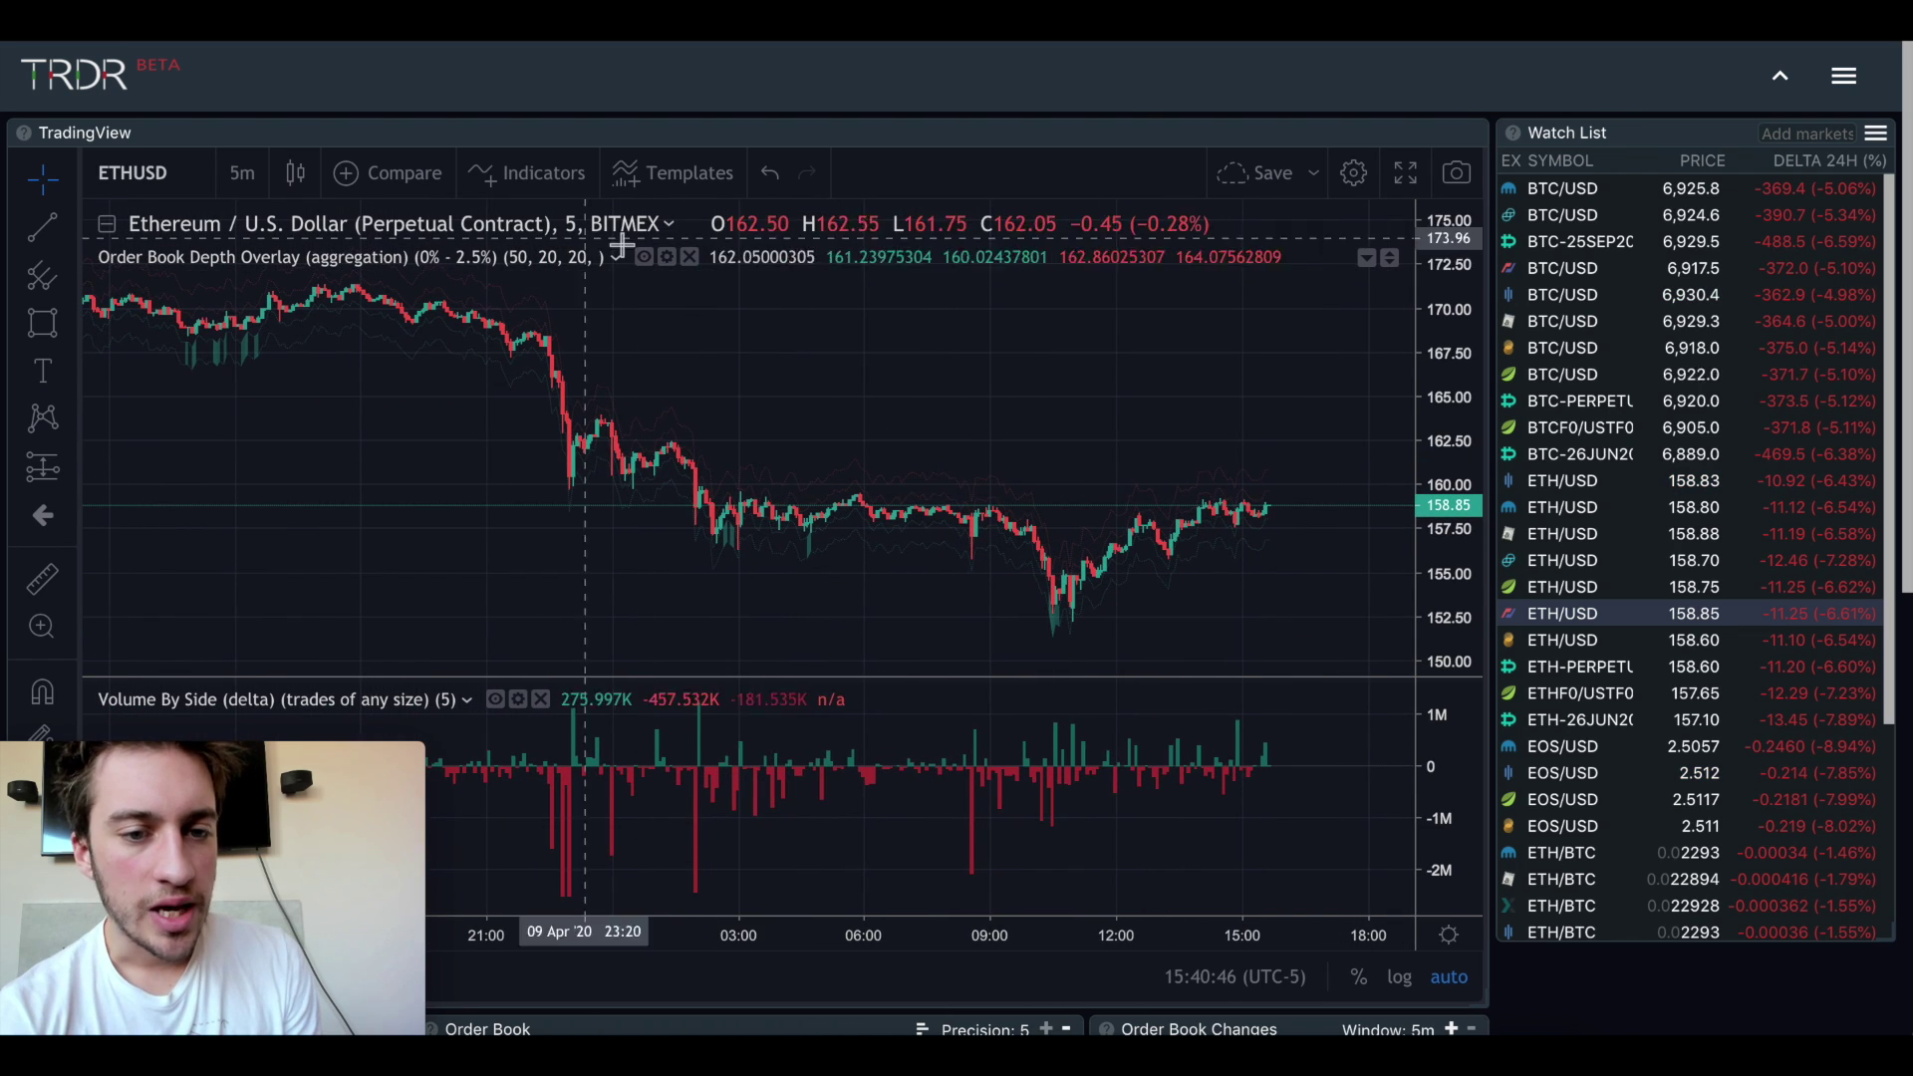
# Change the overlay's Ratio Cap from 50 to 20 and apply it
pyautogui.click(666, 258)
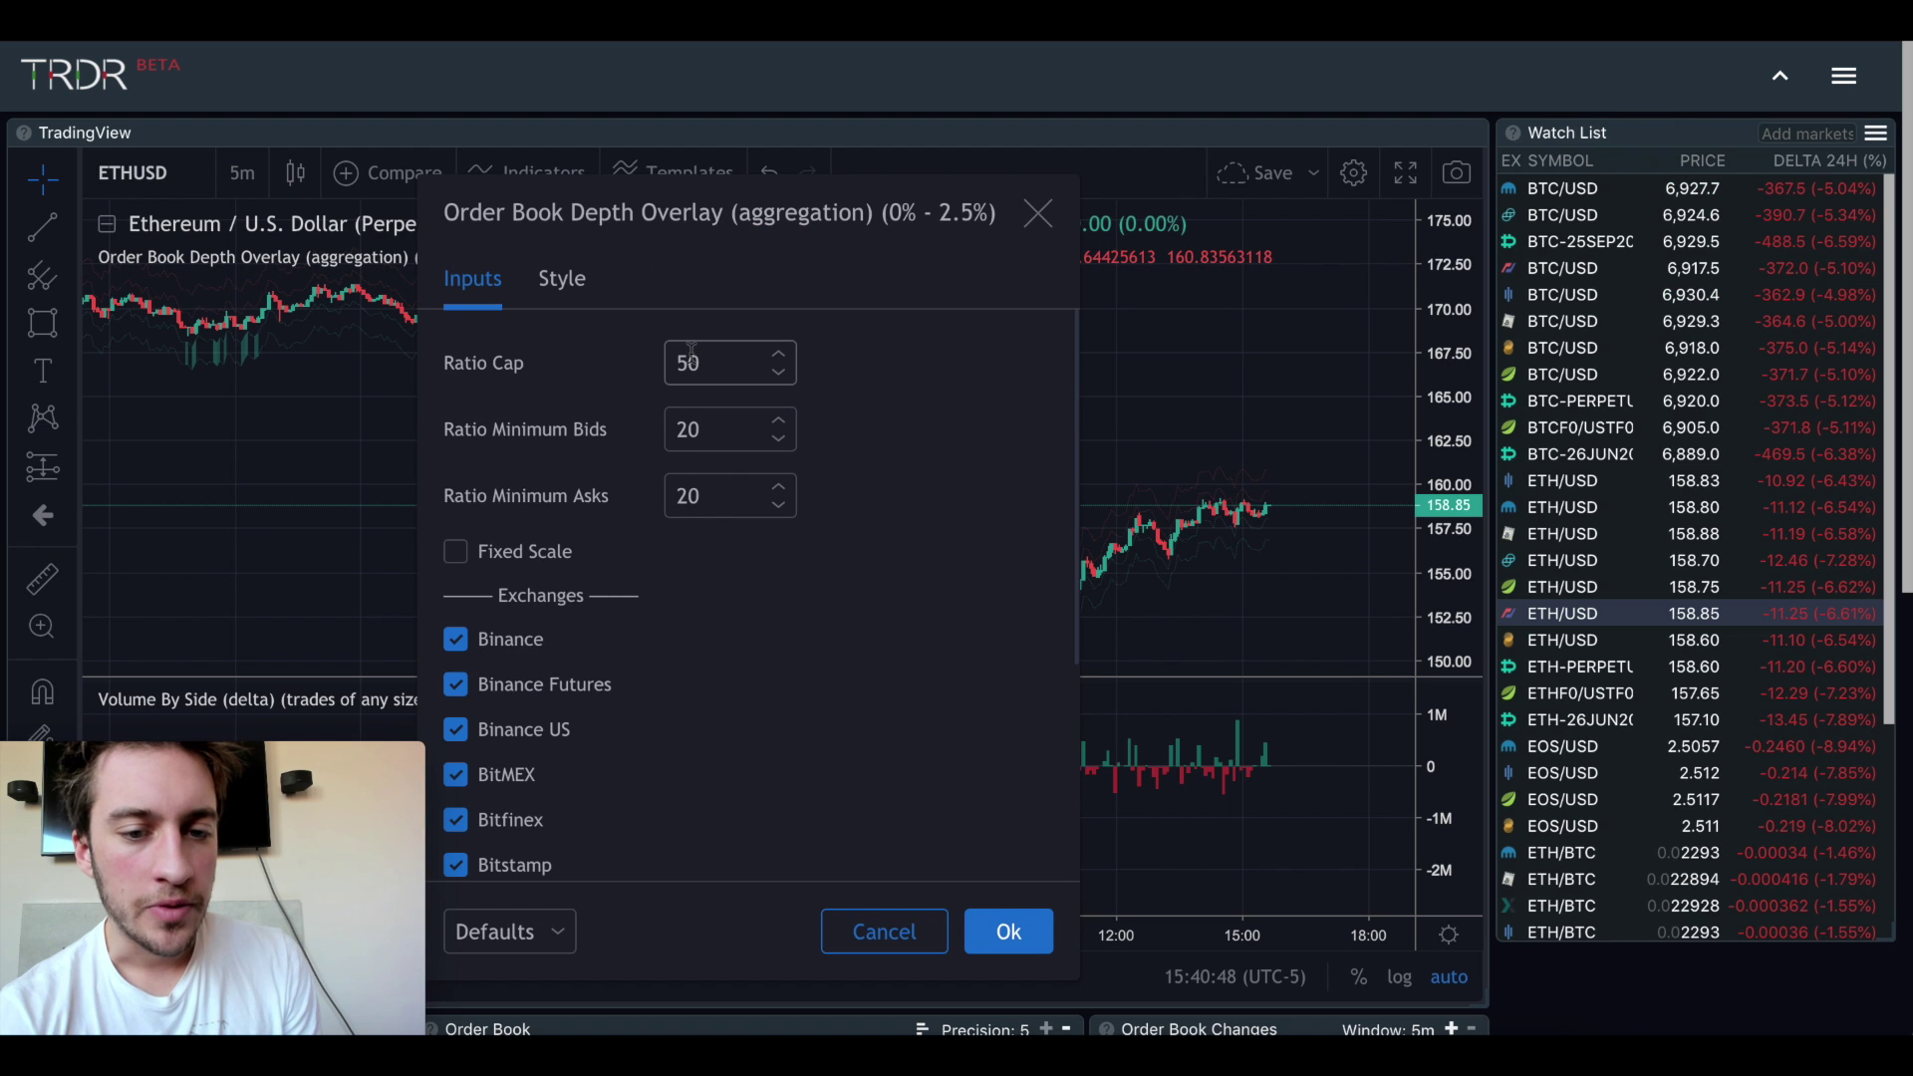
pyautogui.doubleClick(687, 363)
pyautogui.write('20')
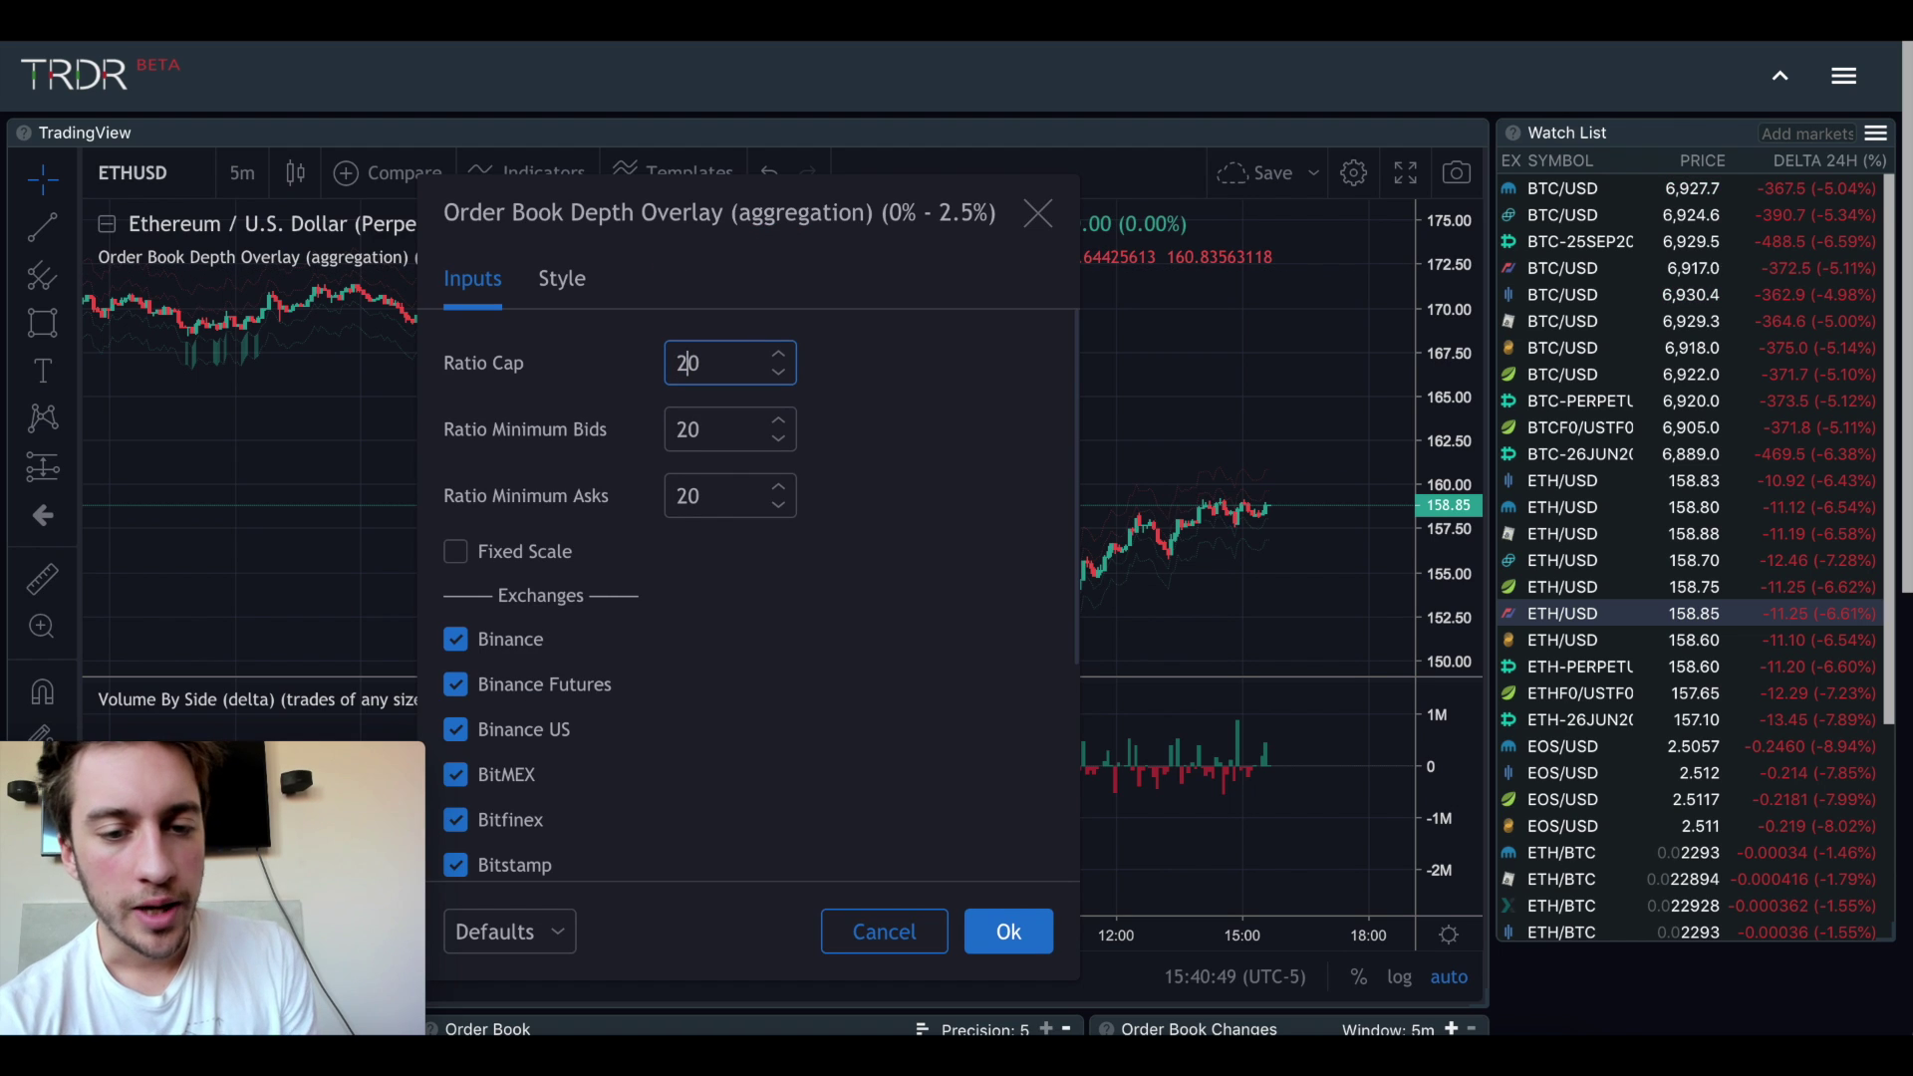
pyautogui.click(1042, 942)
pyautogui.scroll(2, 961, 593)
pyautogui.scroll(3, 800, 456)
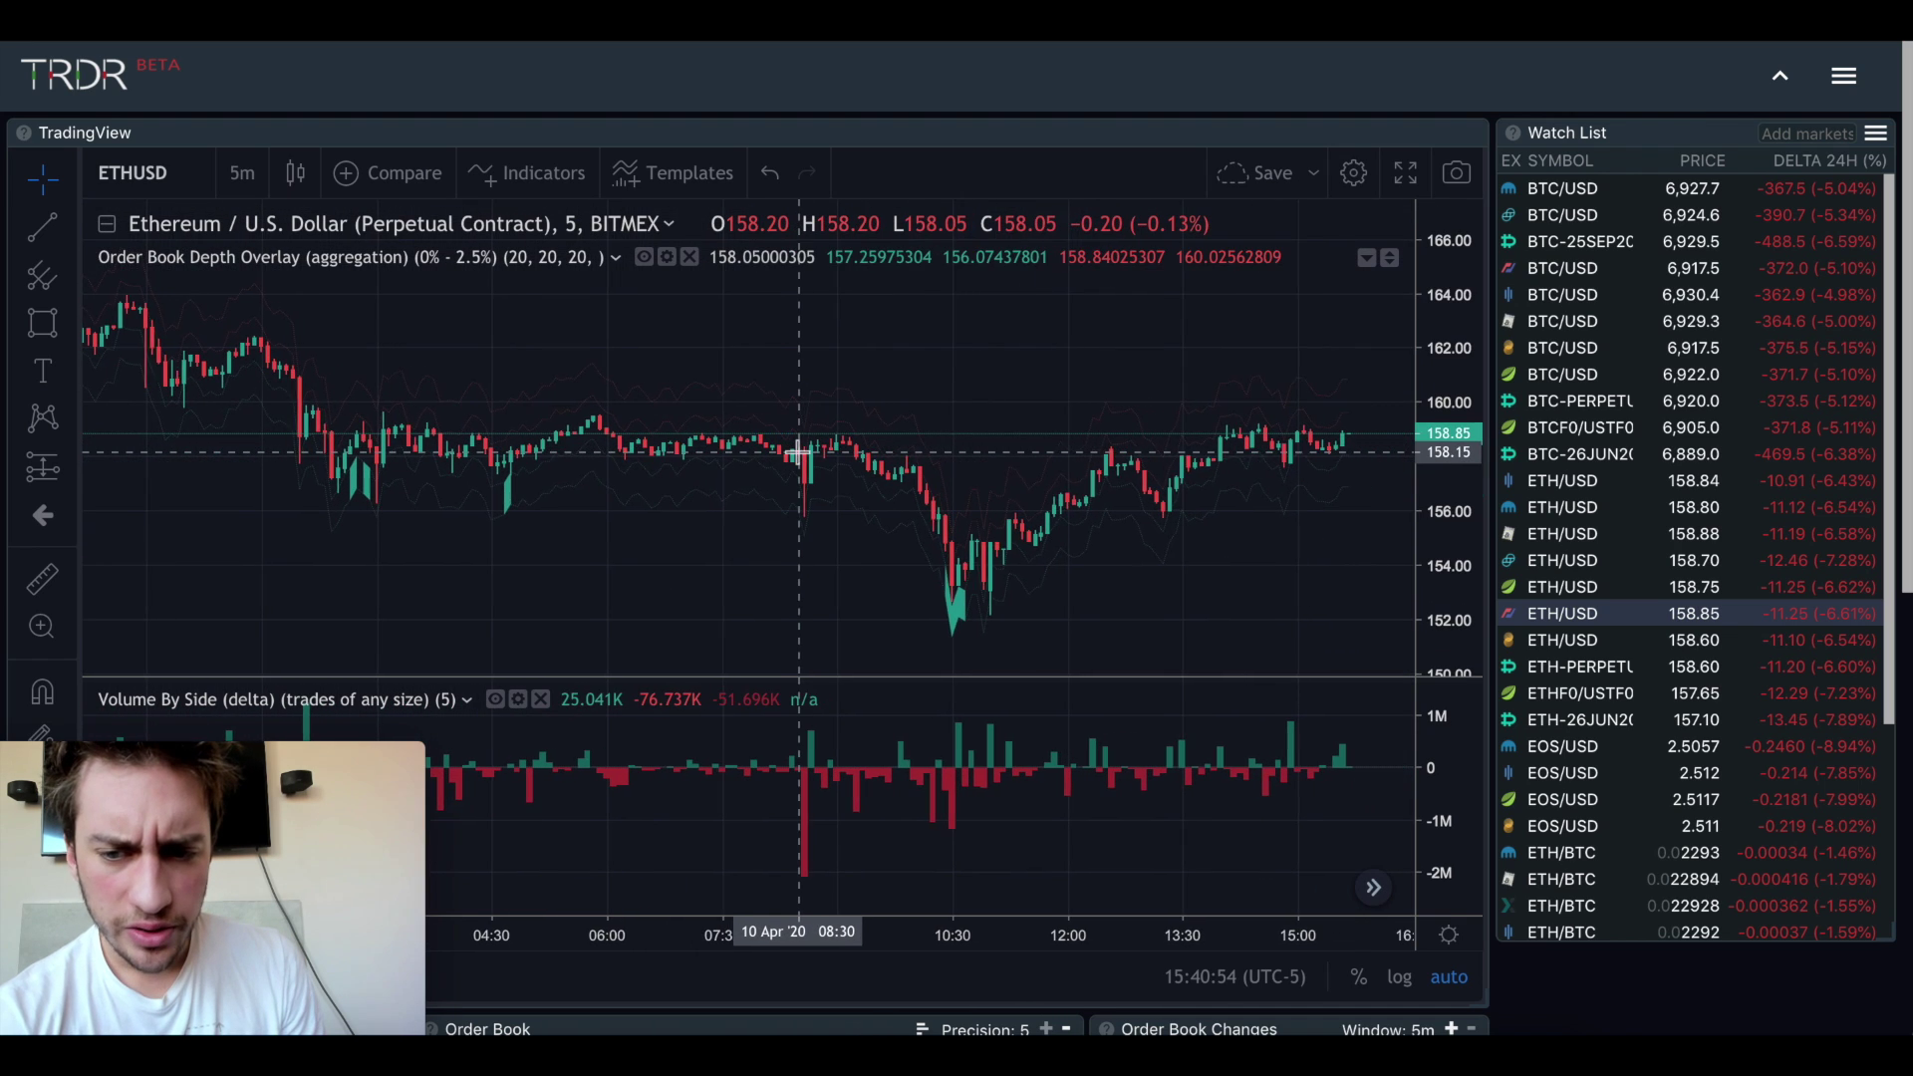
pyautogui.scroll(-1, 952, 671)
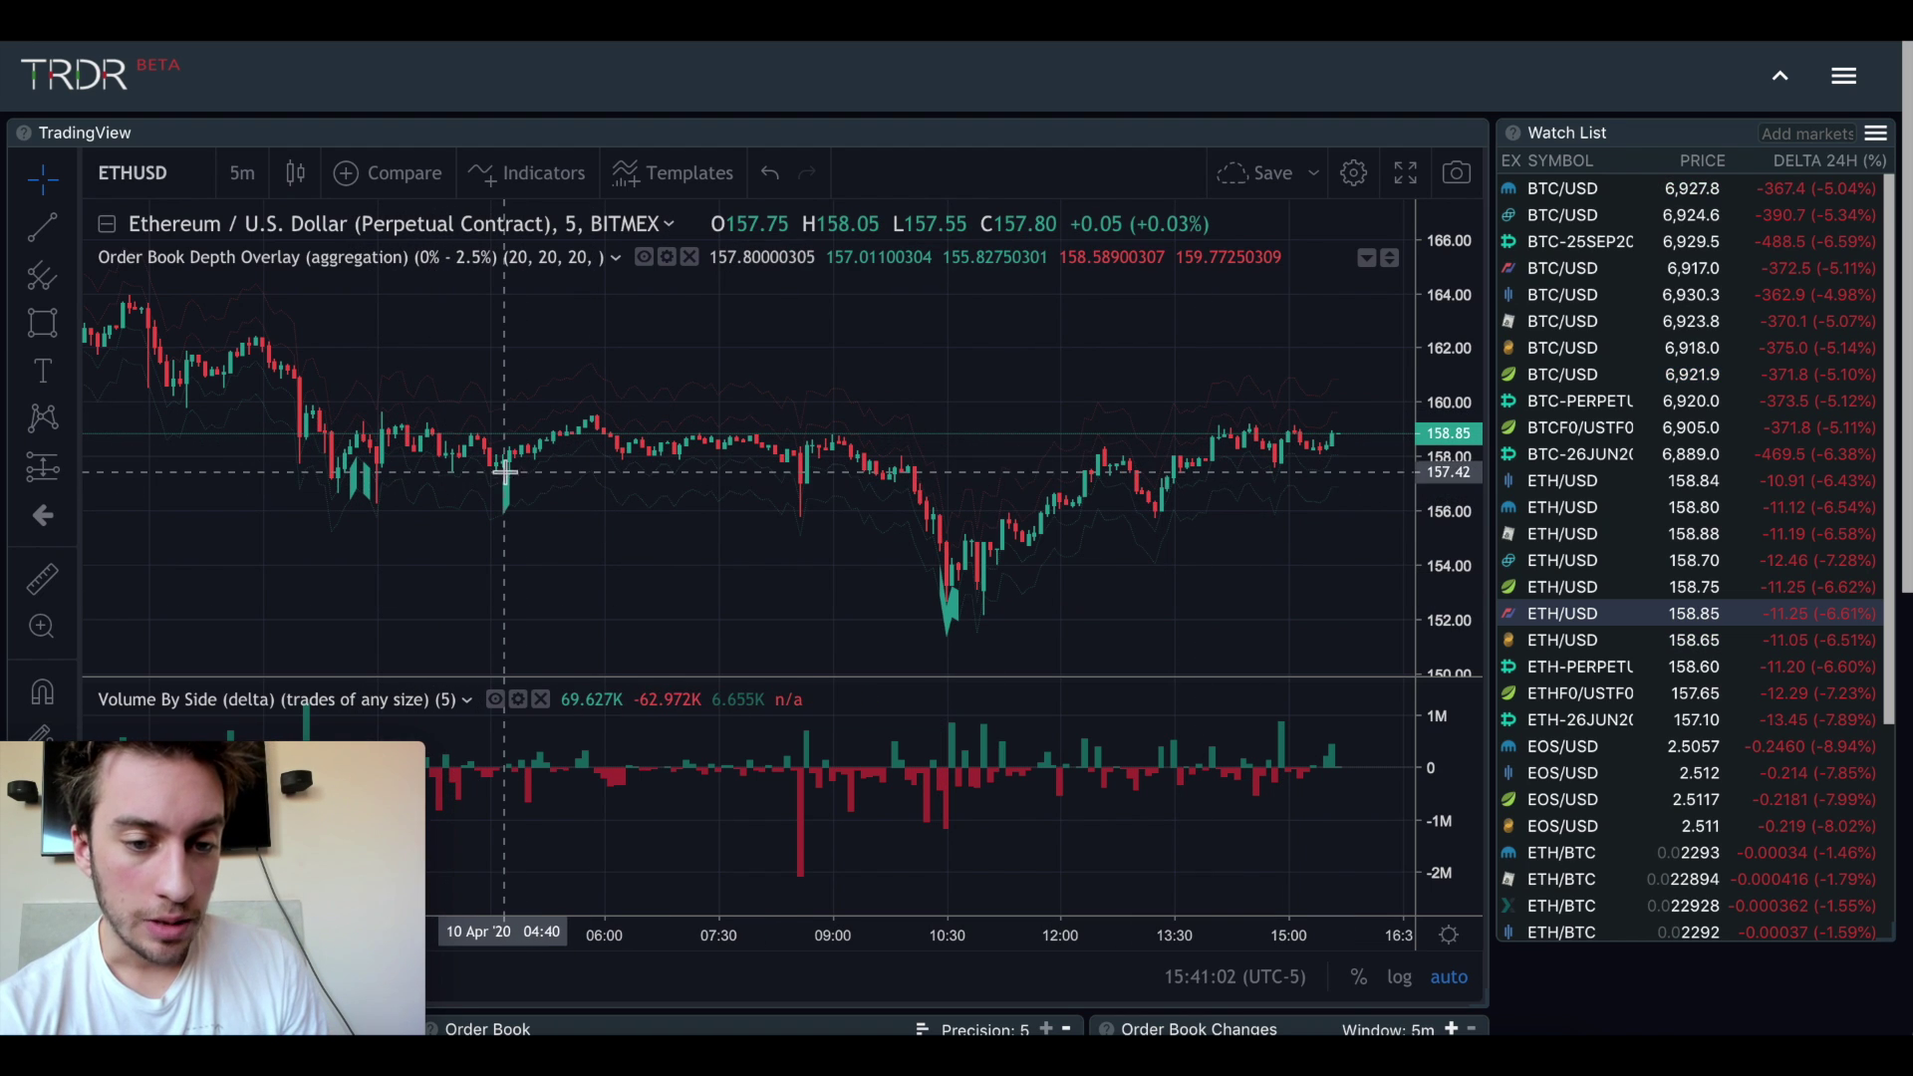
pyautogui.hscroll(-15, 538, 506)
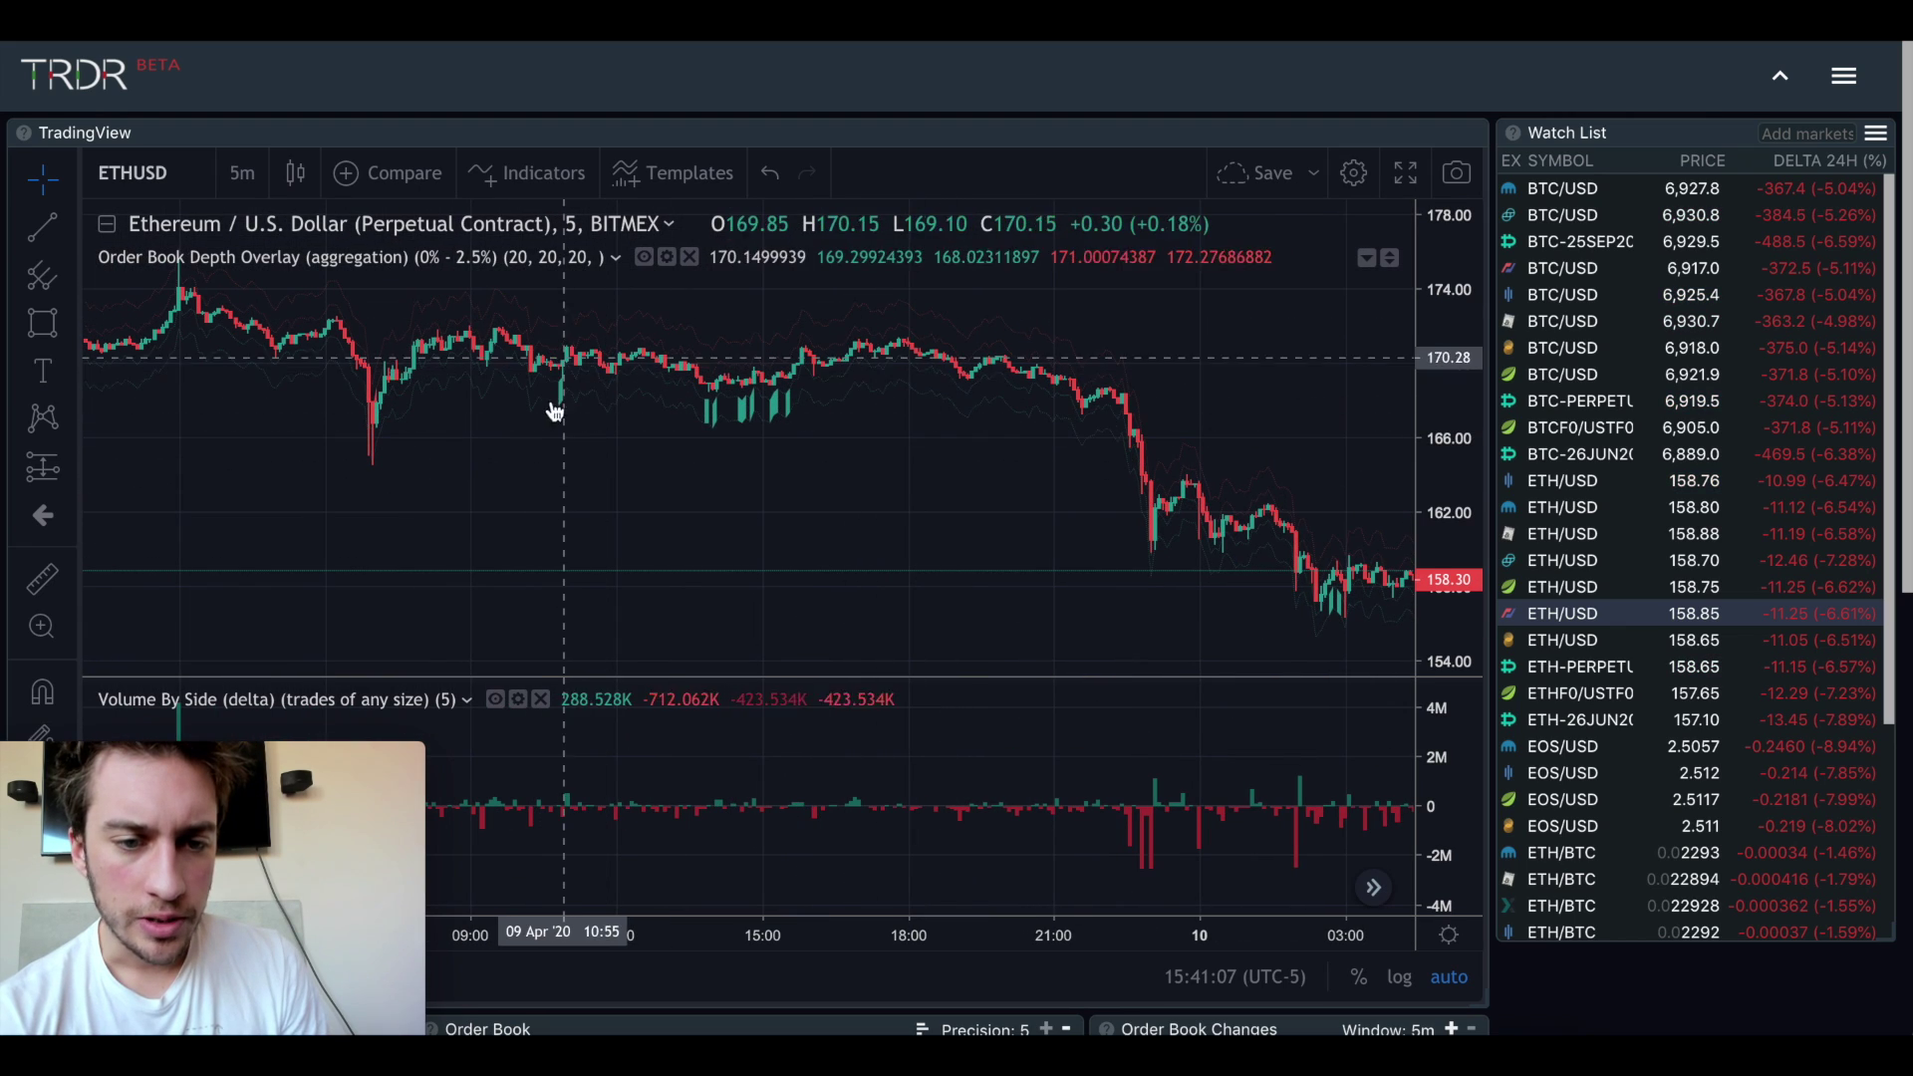
pyautogui.hscroll(-15, 671, 334)
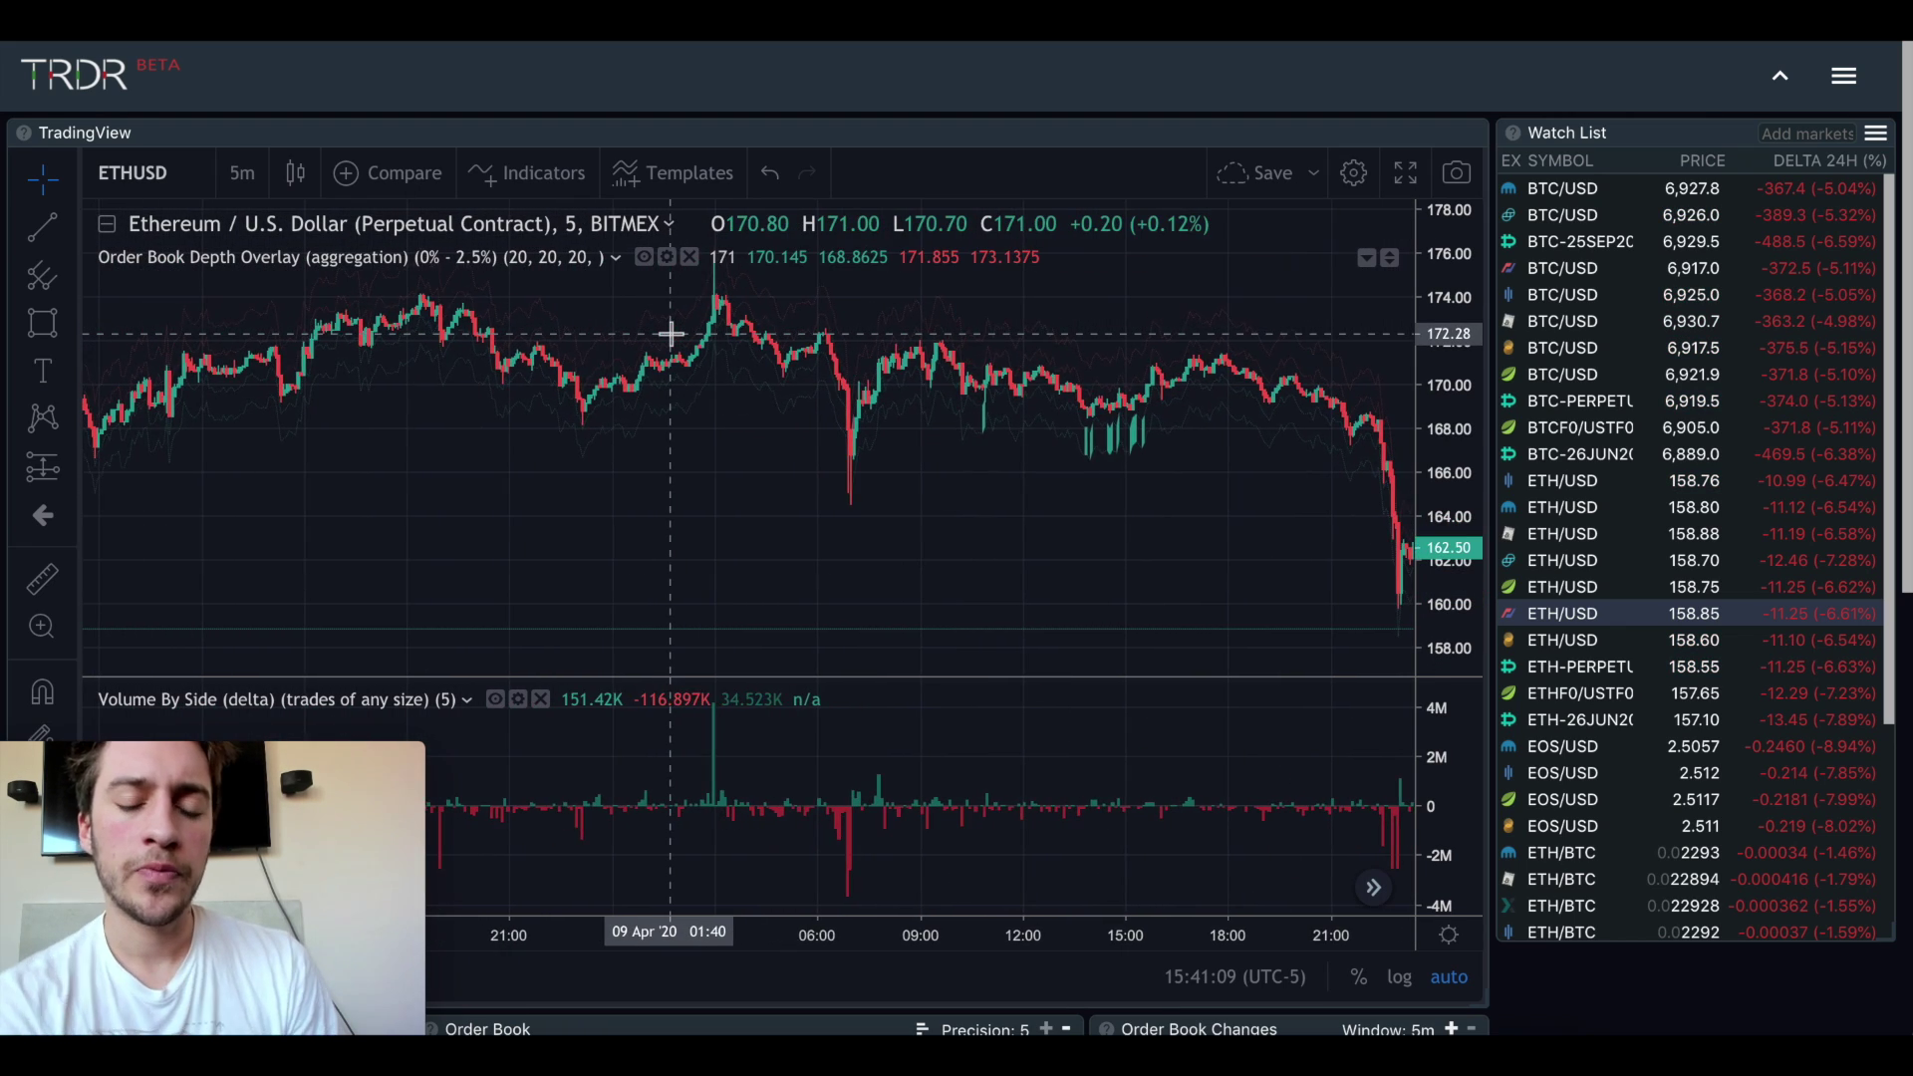
pyautogui.hscroll(-15, 671, 334)
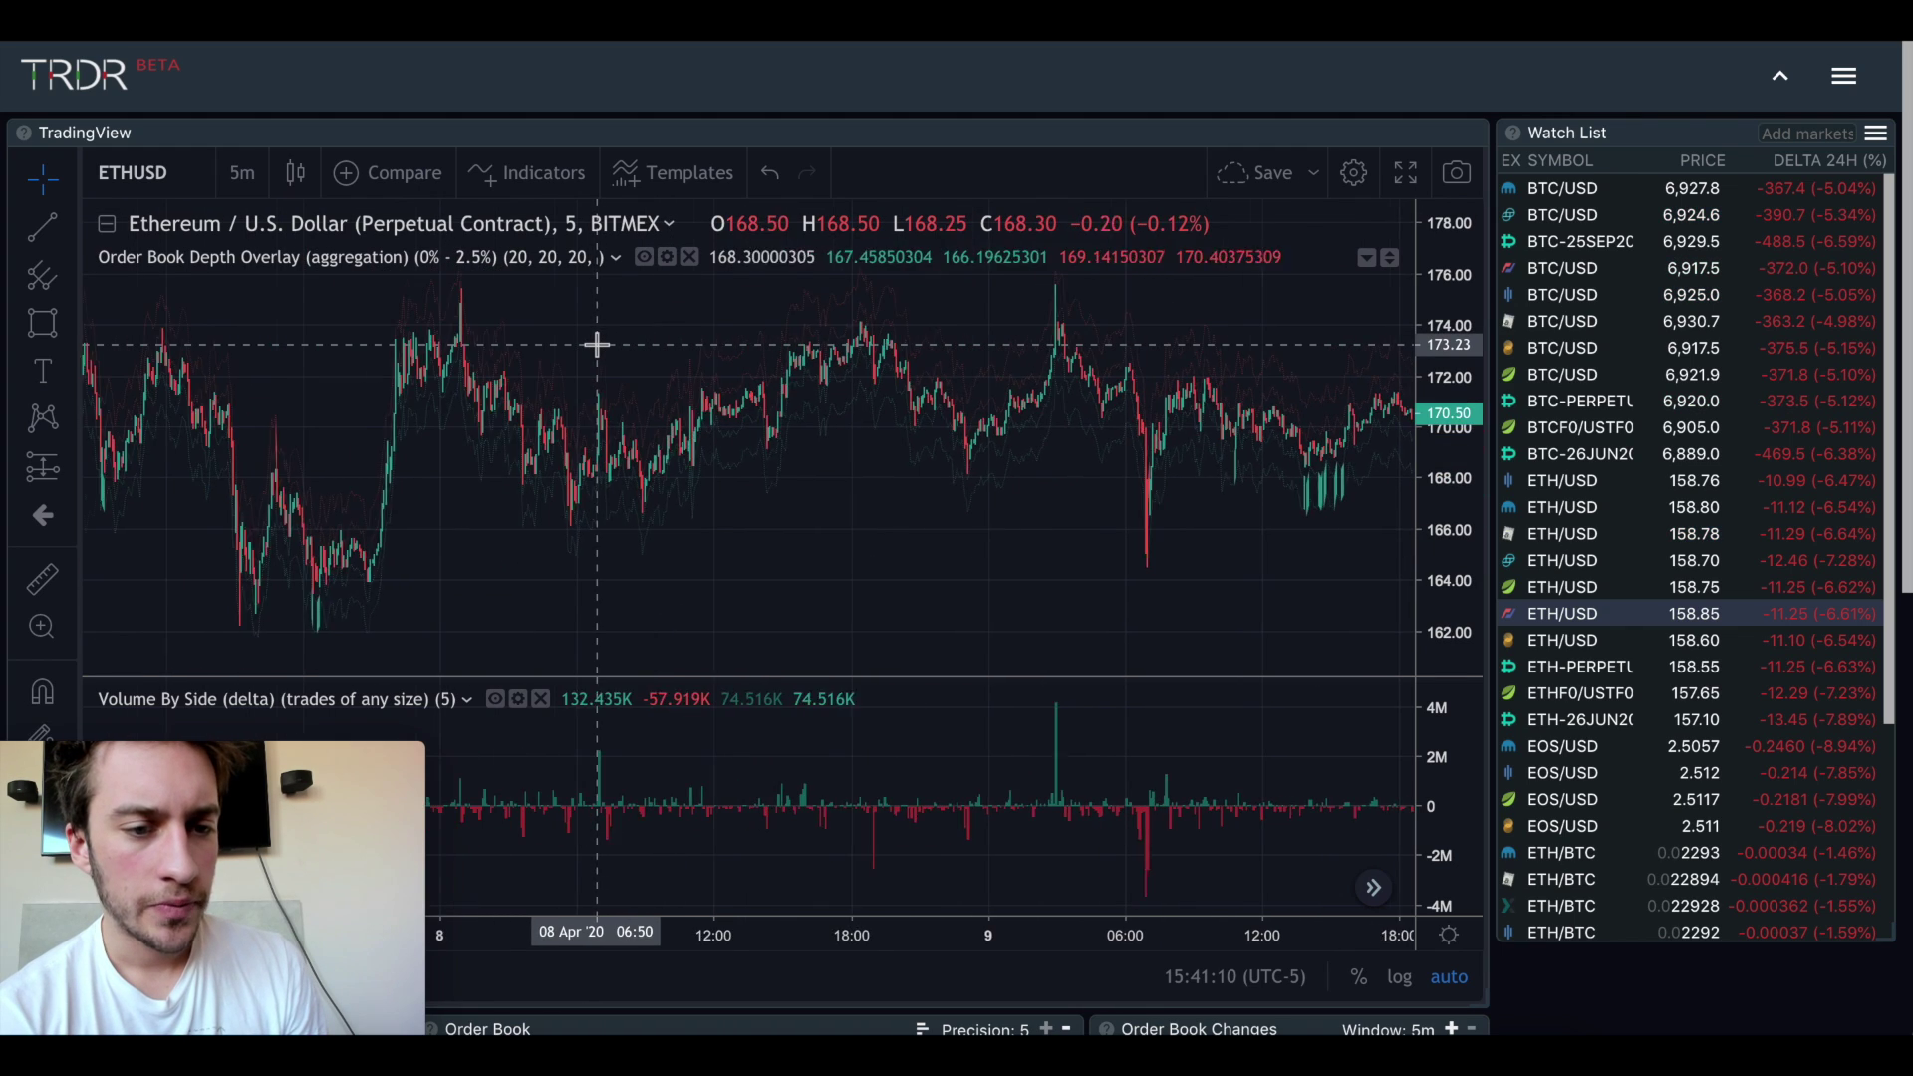
pyautogui.hscroll(20, 597, 344)
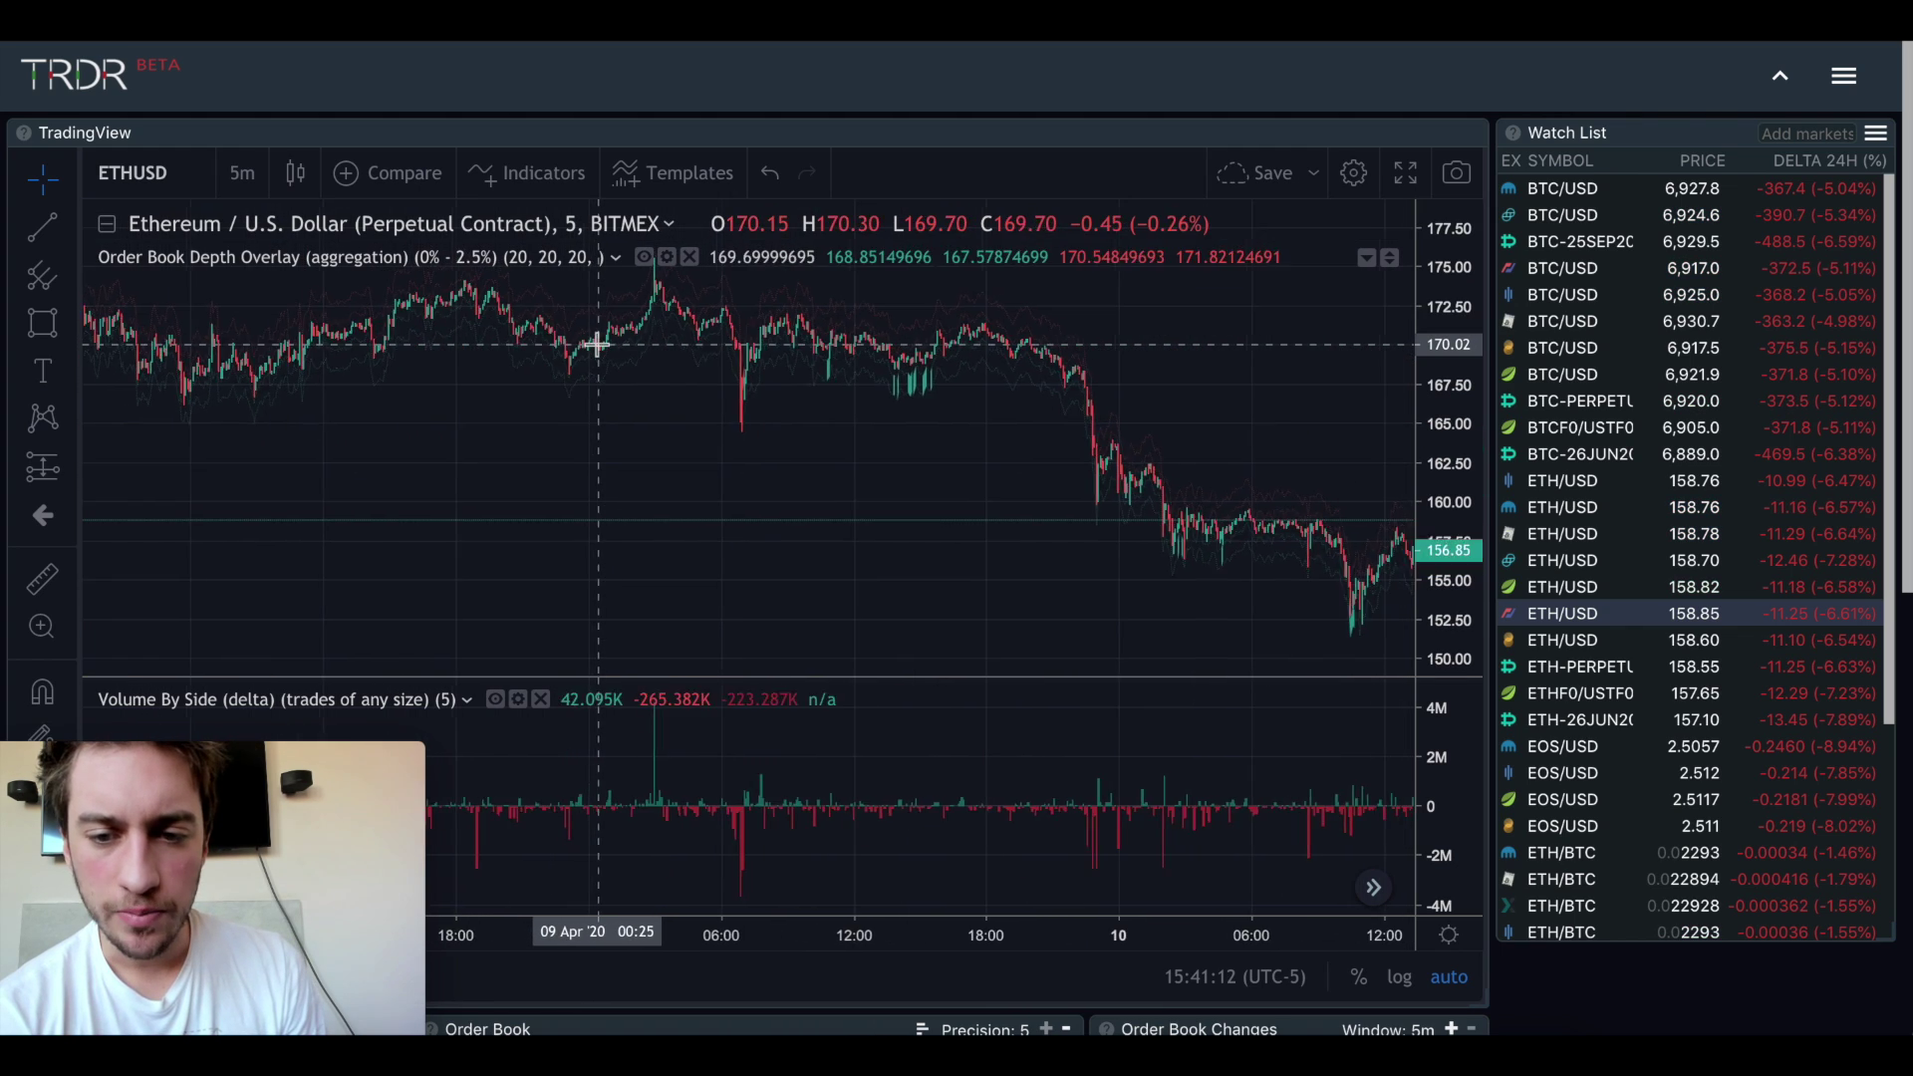
pyautogui.hscroll(6, 597, 344)
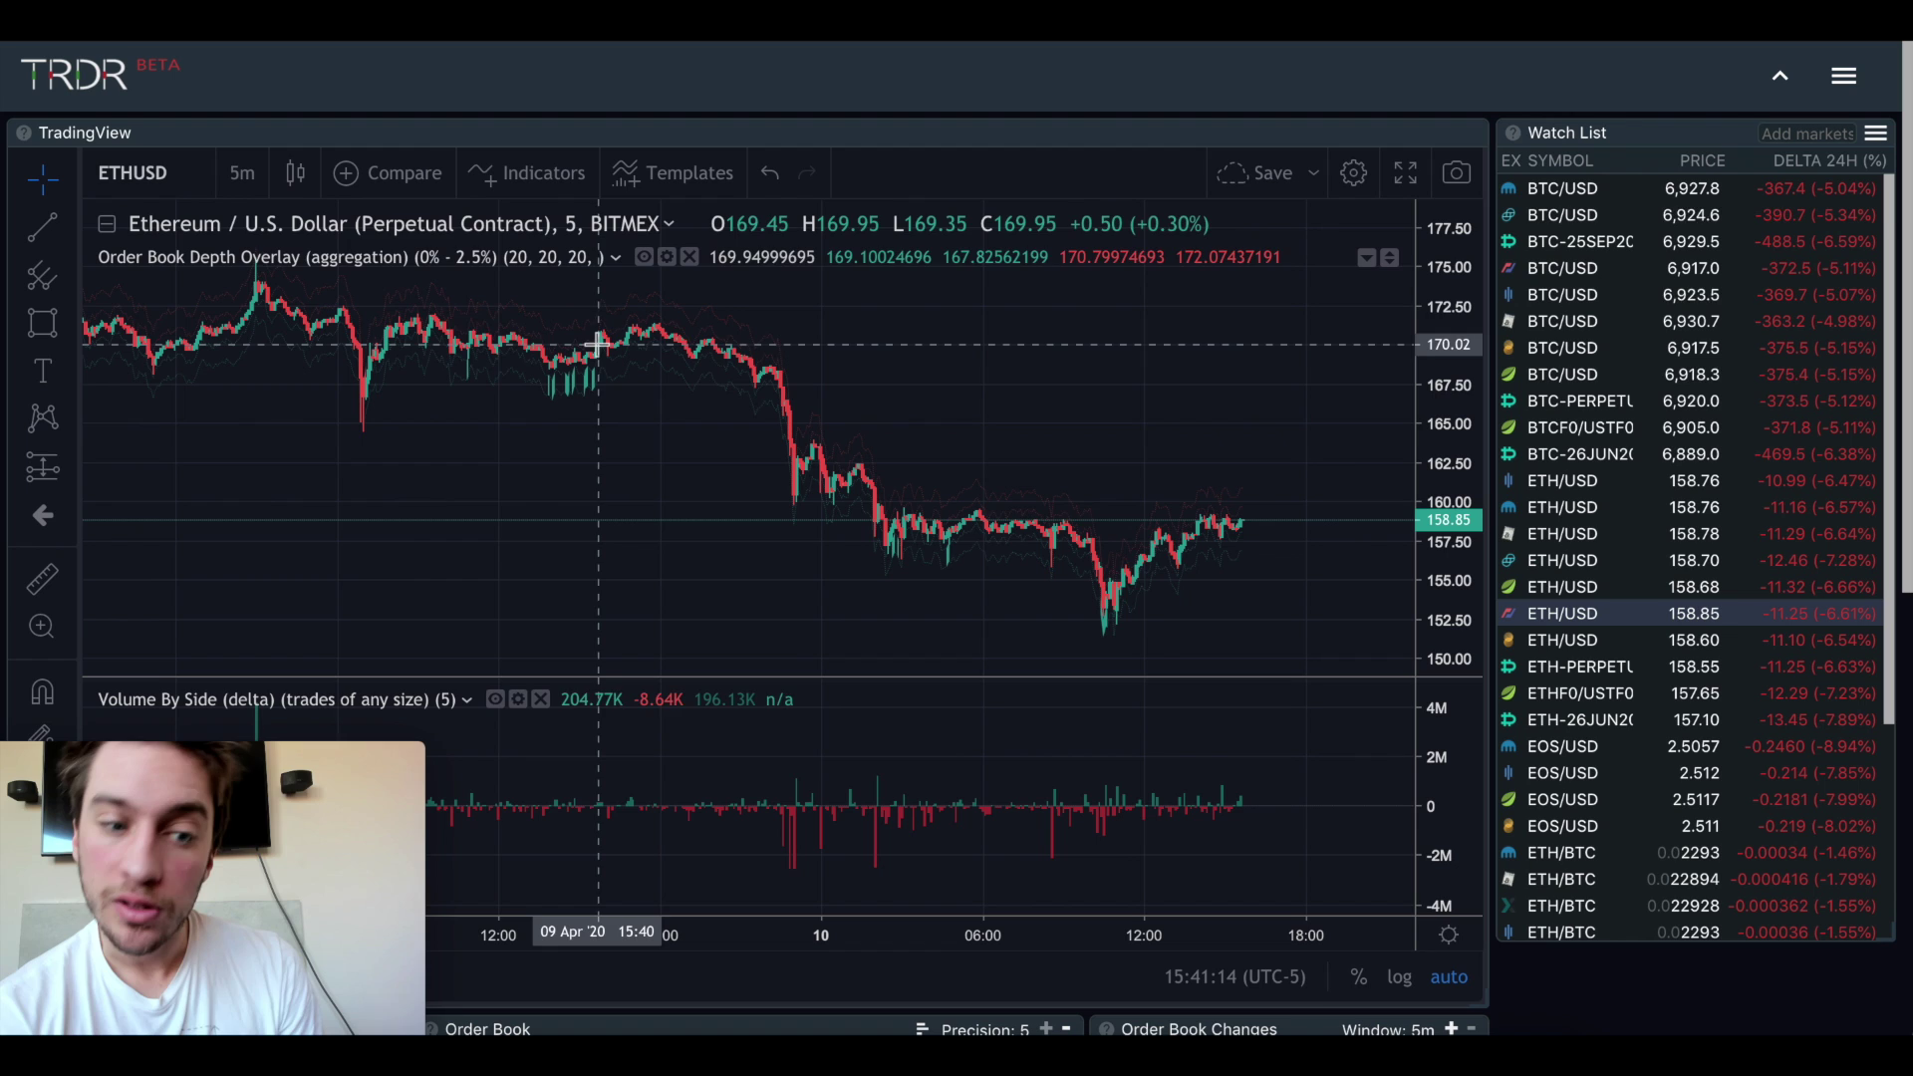
pyautogui.click(240, 175)
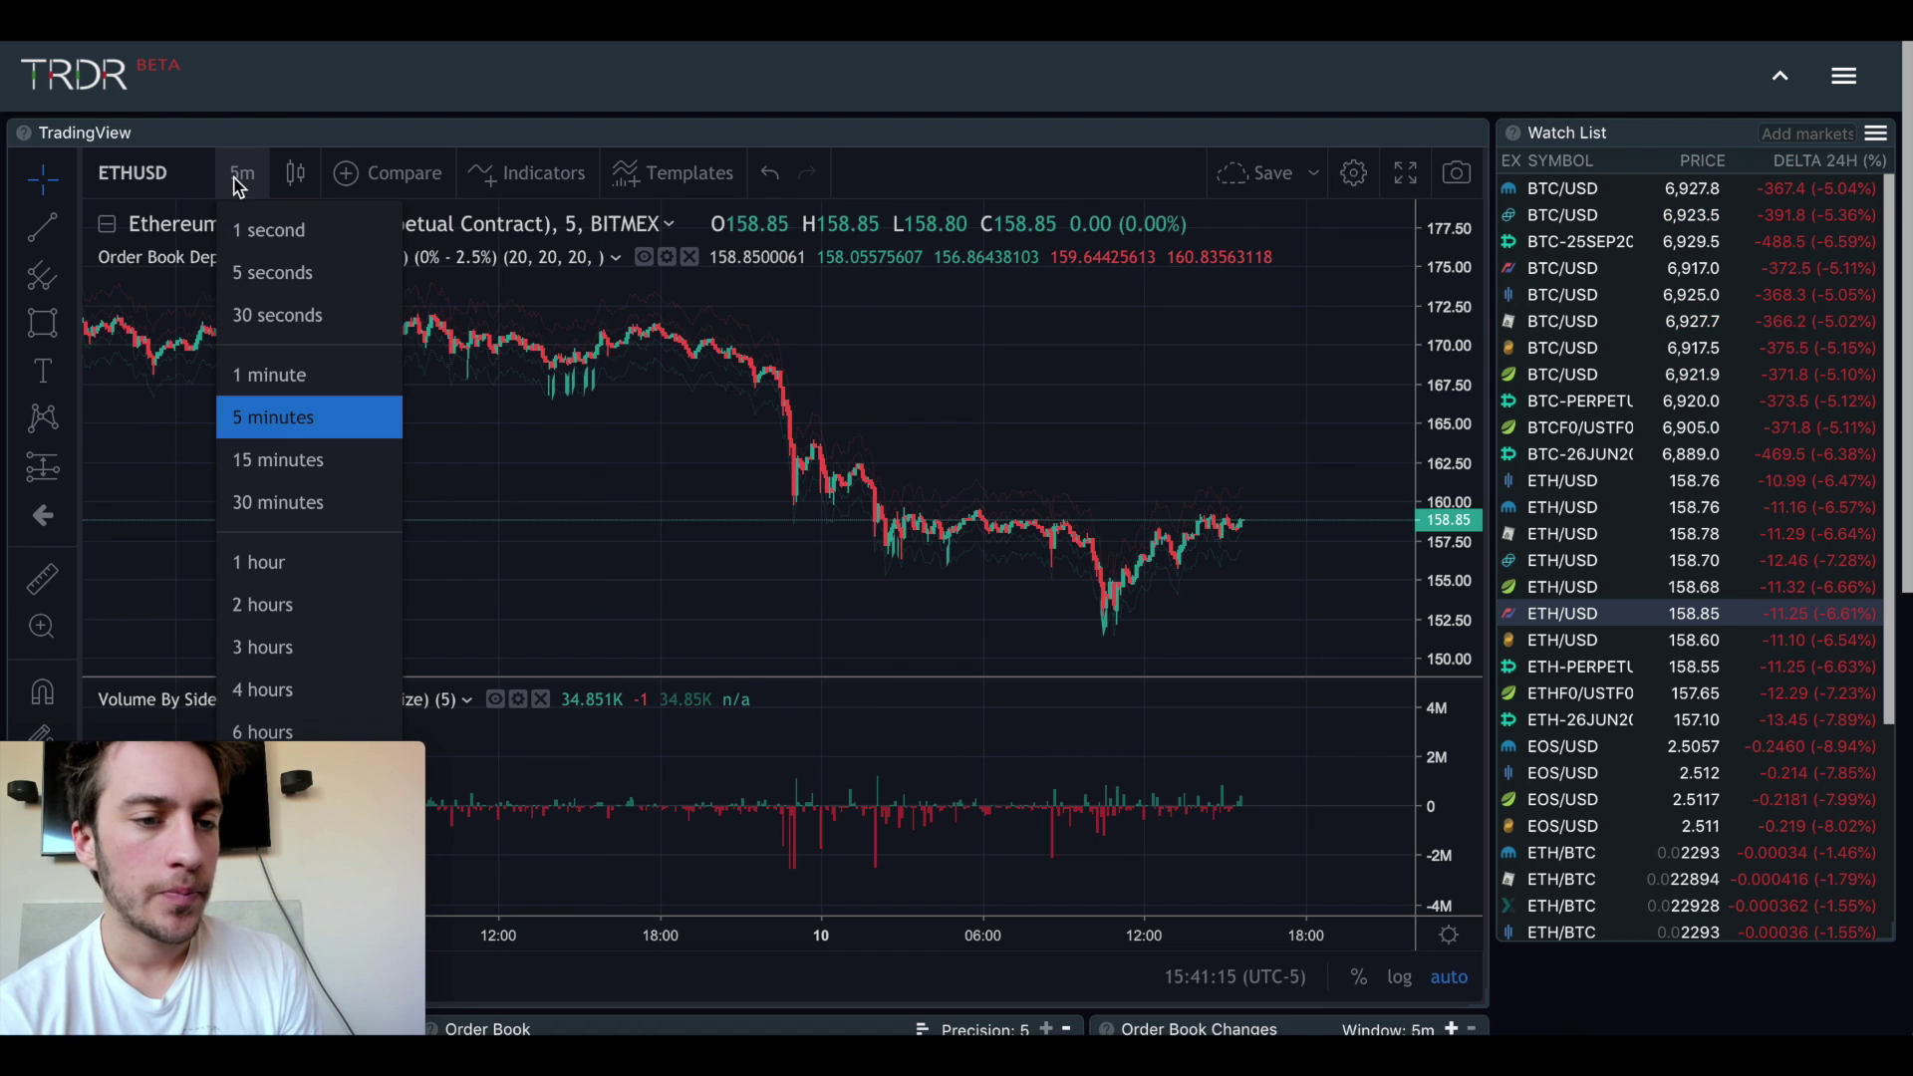
# Switch ETHUSD to 15-minute candles and zoom to show roughly 8–10 April
pyautogui.click(289, 461)
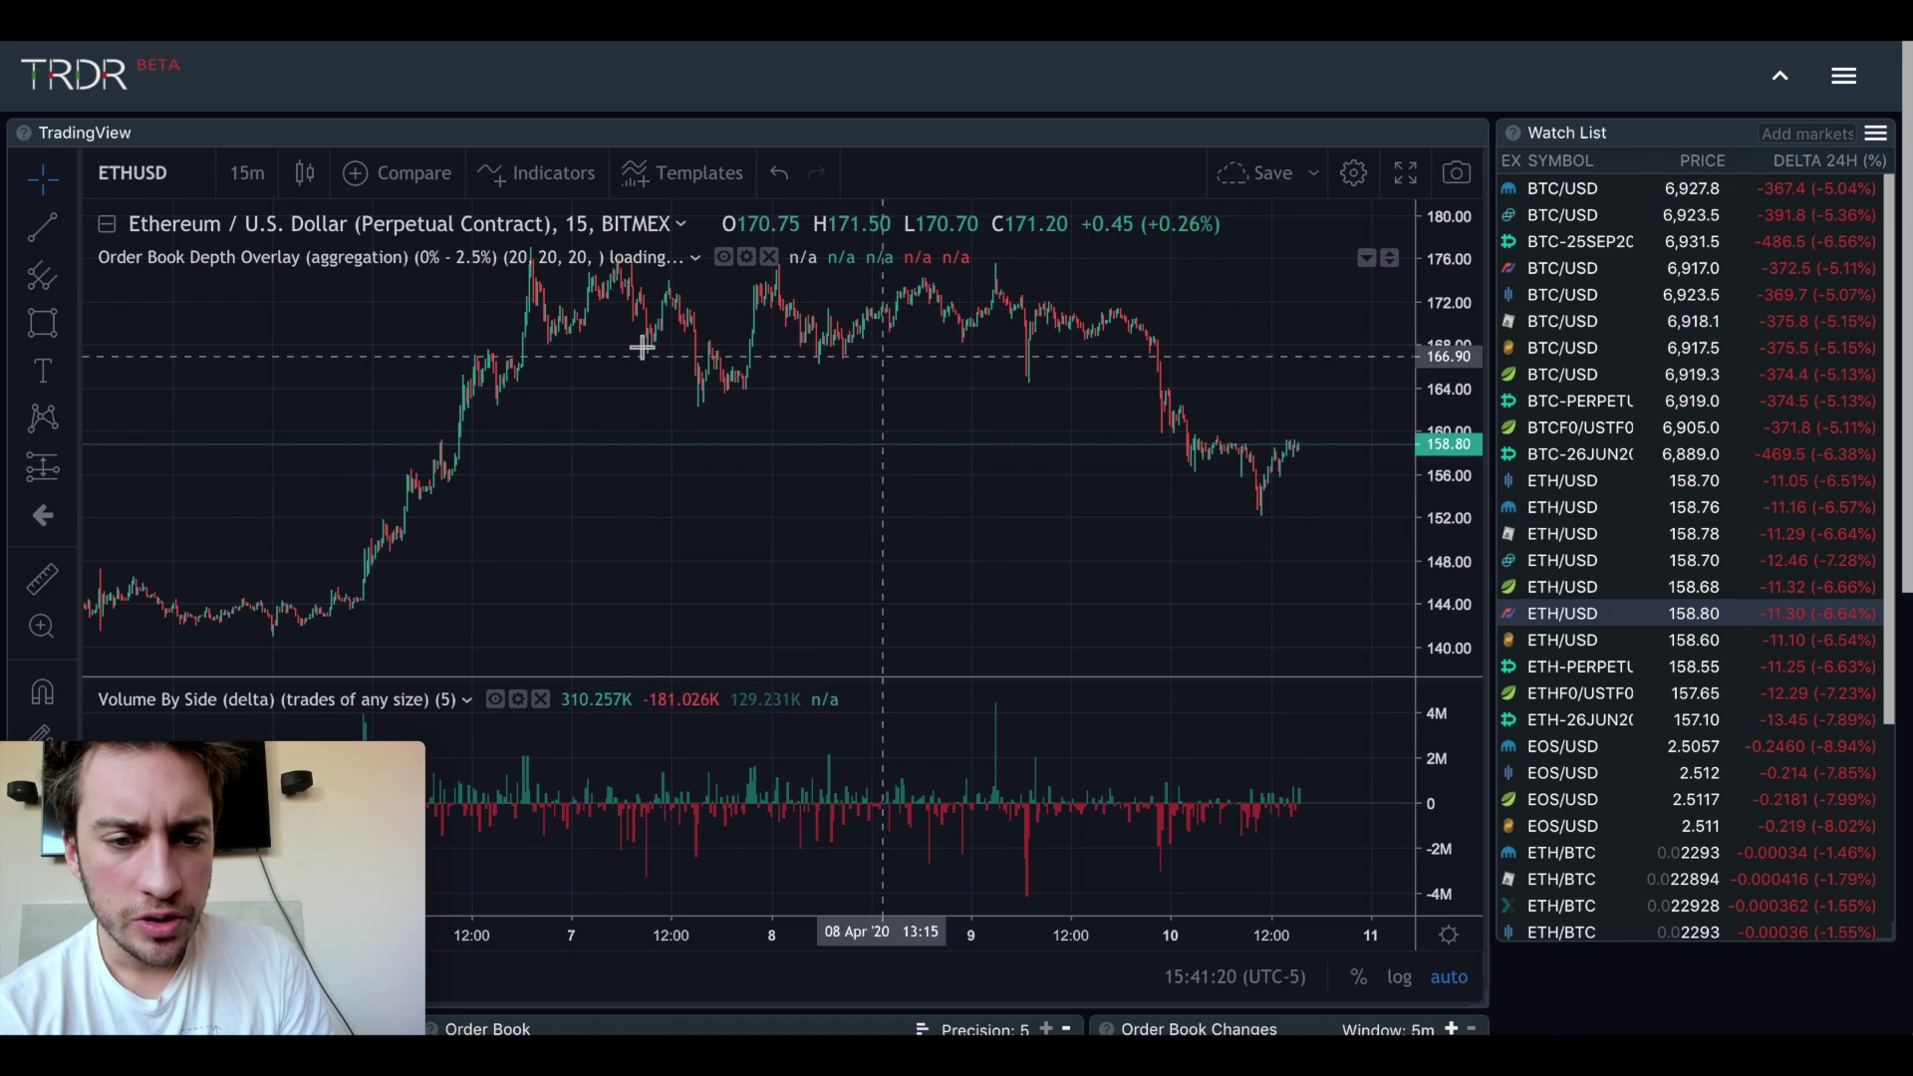
pyautogui.scroll(3, 660, 495)
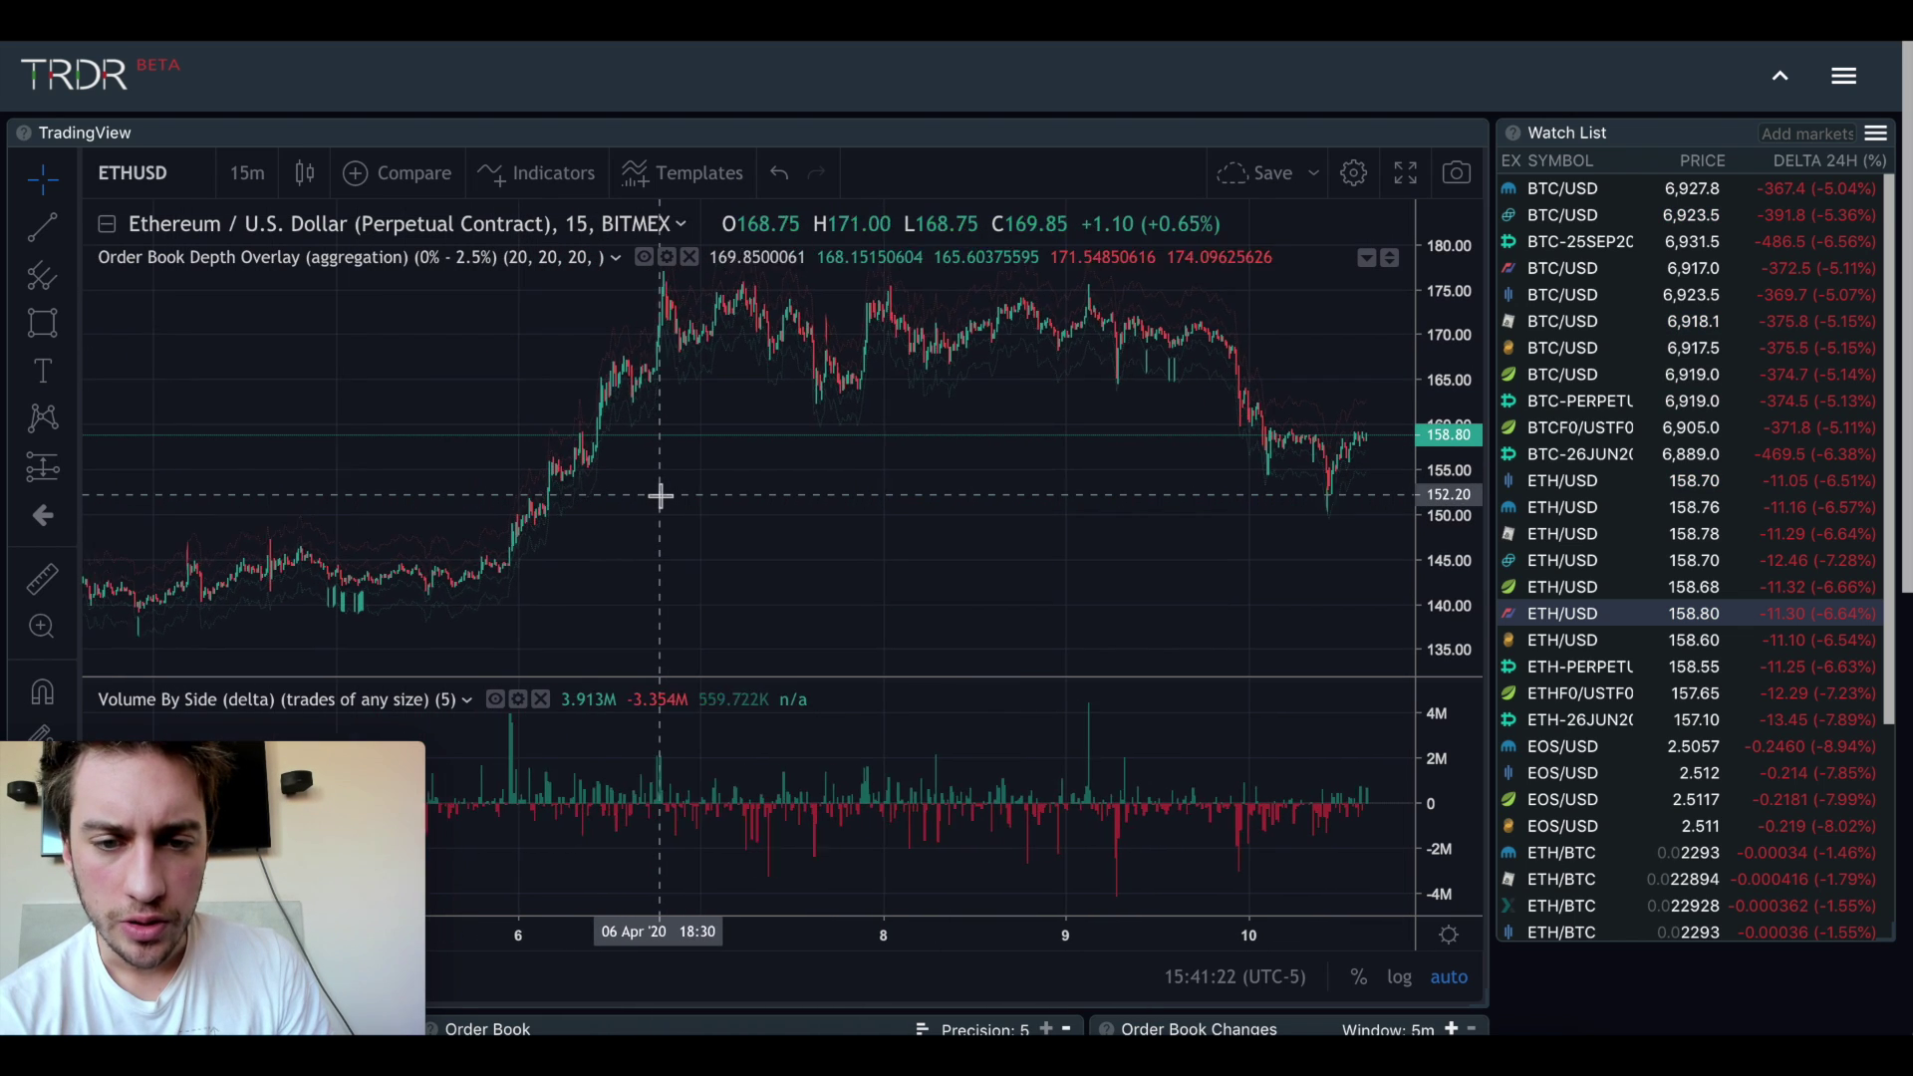
pyautogui.scroll(5, 660, 495)
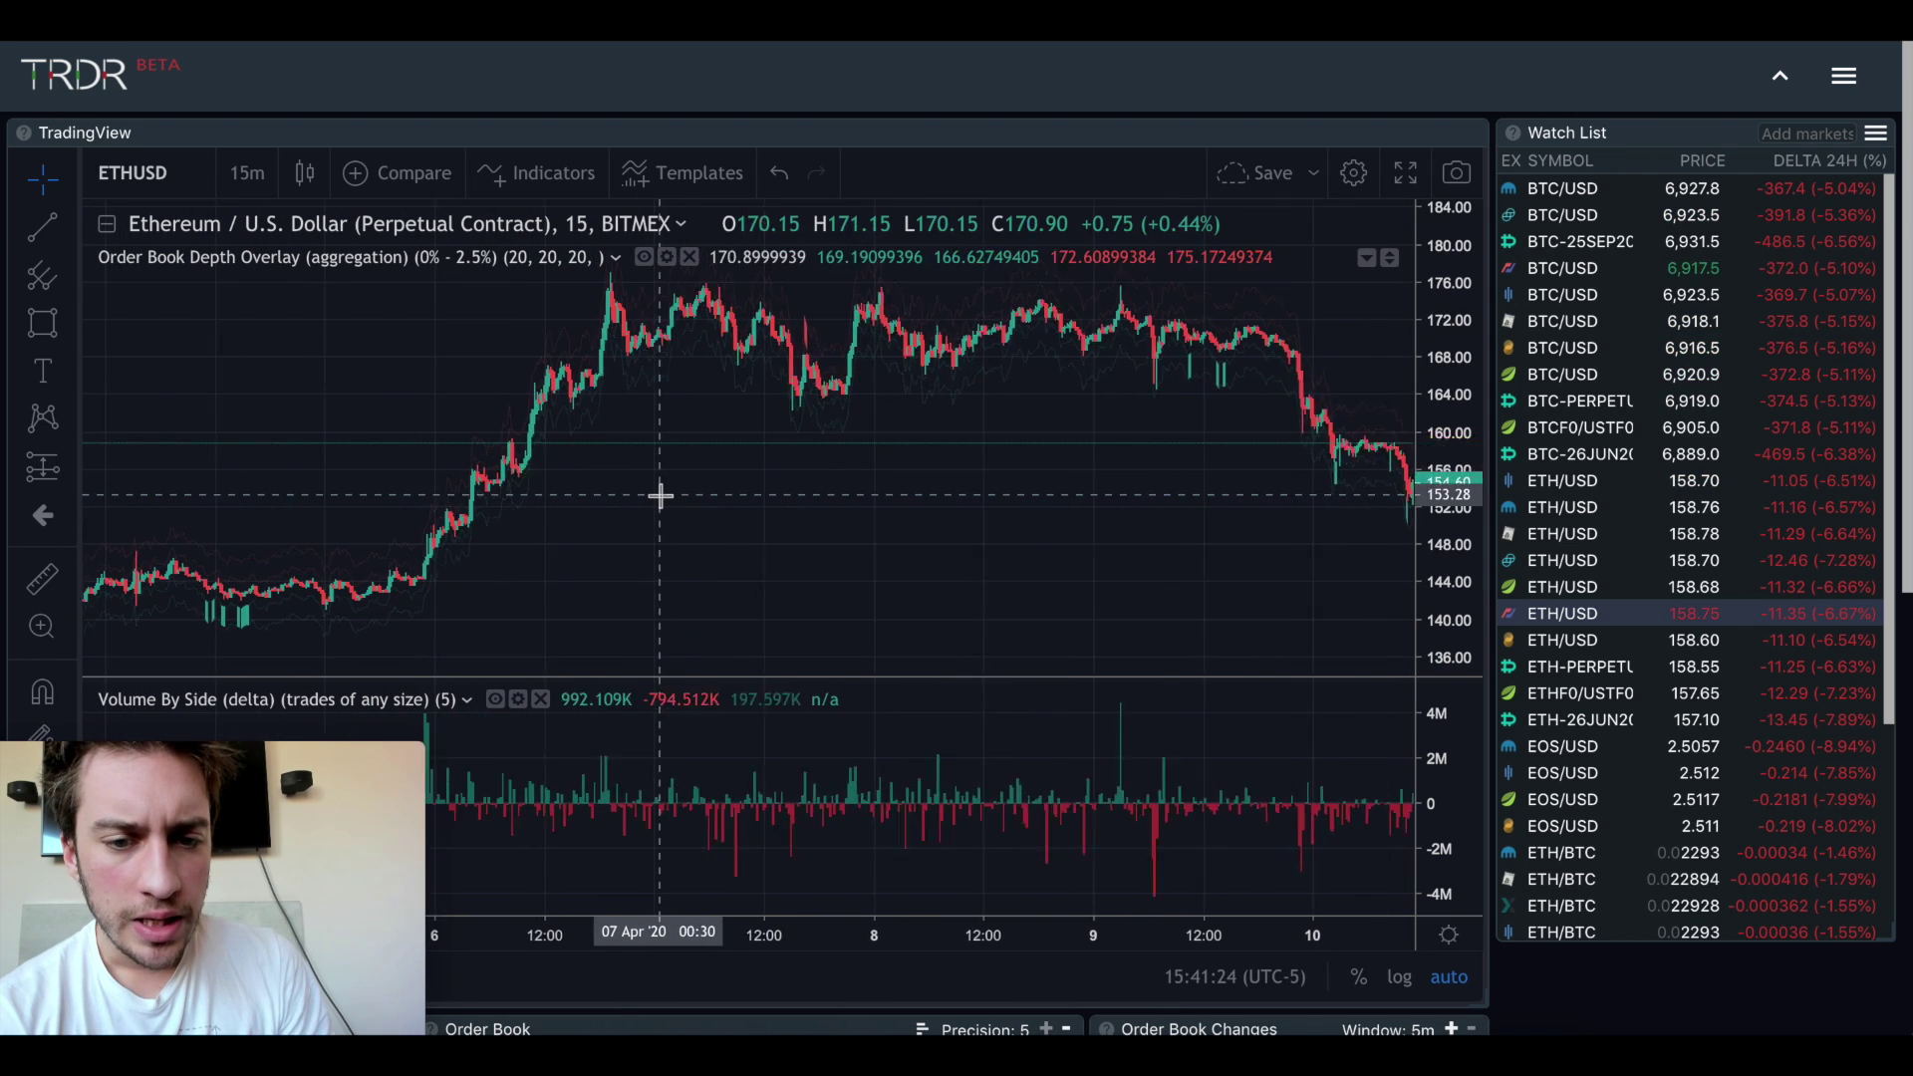
pyautogui.scroll(4, 661, 495)
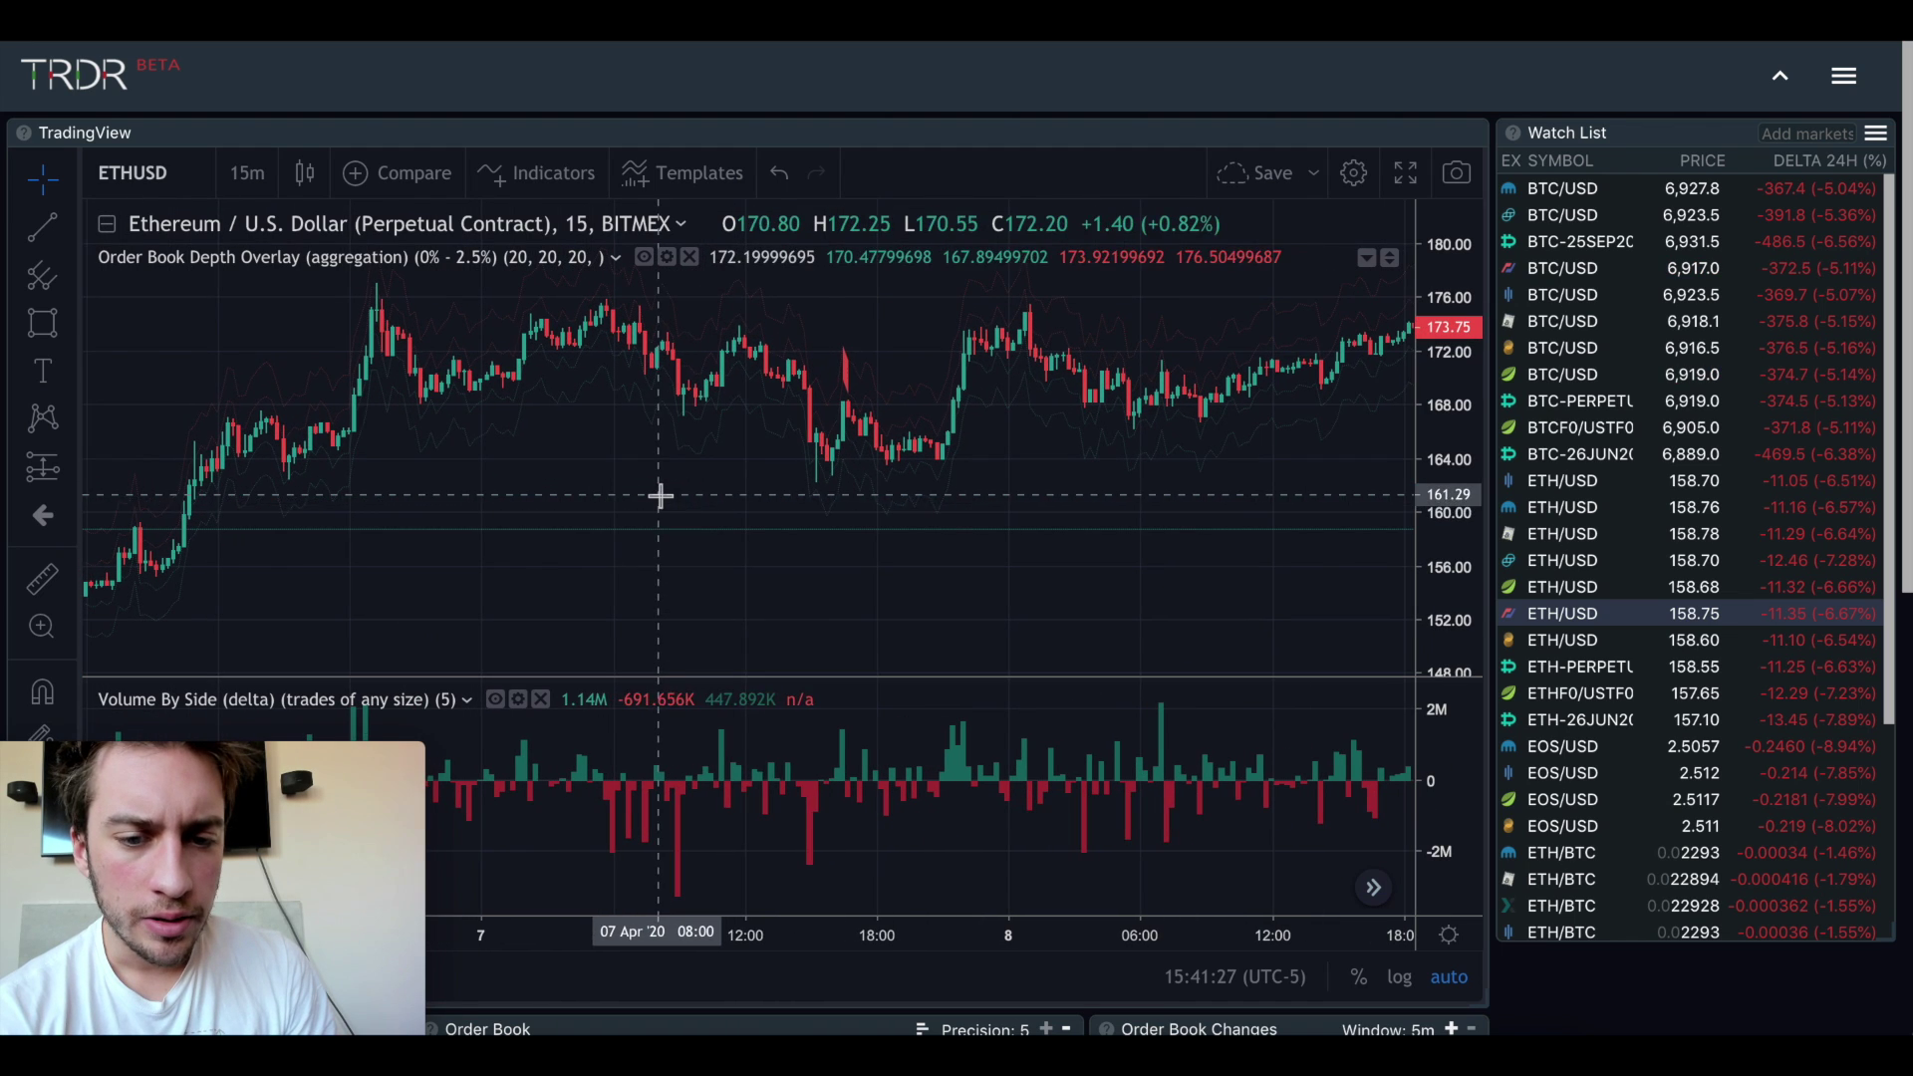
pyautogui.scroll(1, 830, 516)
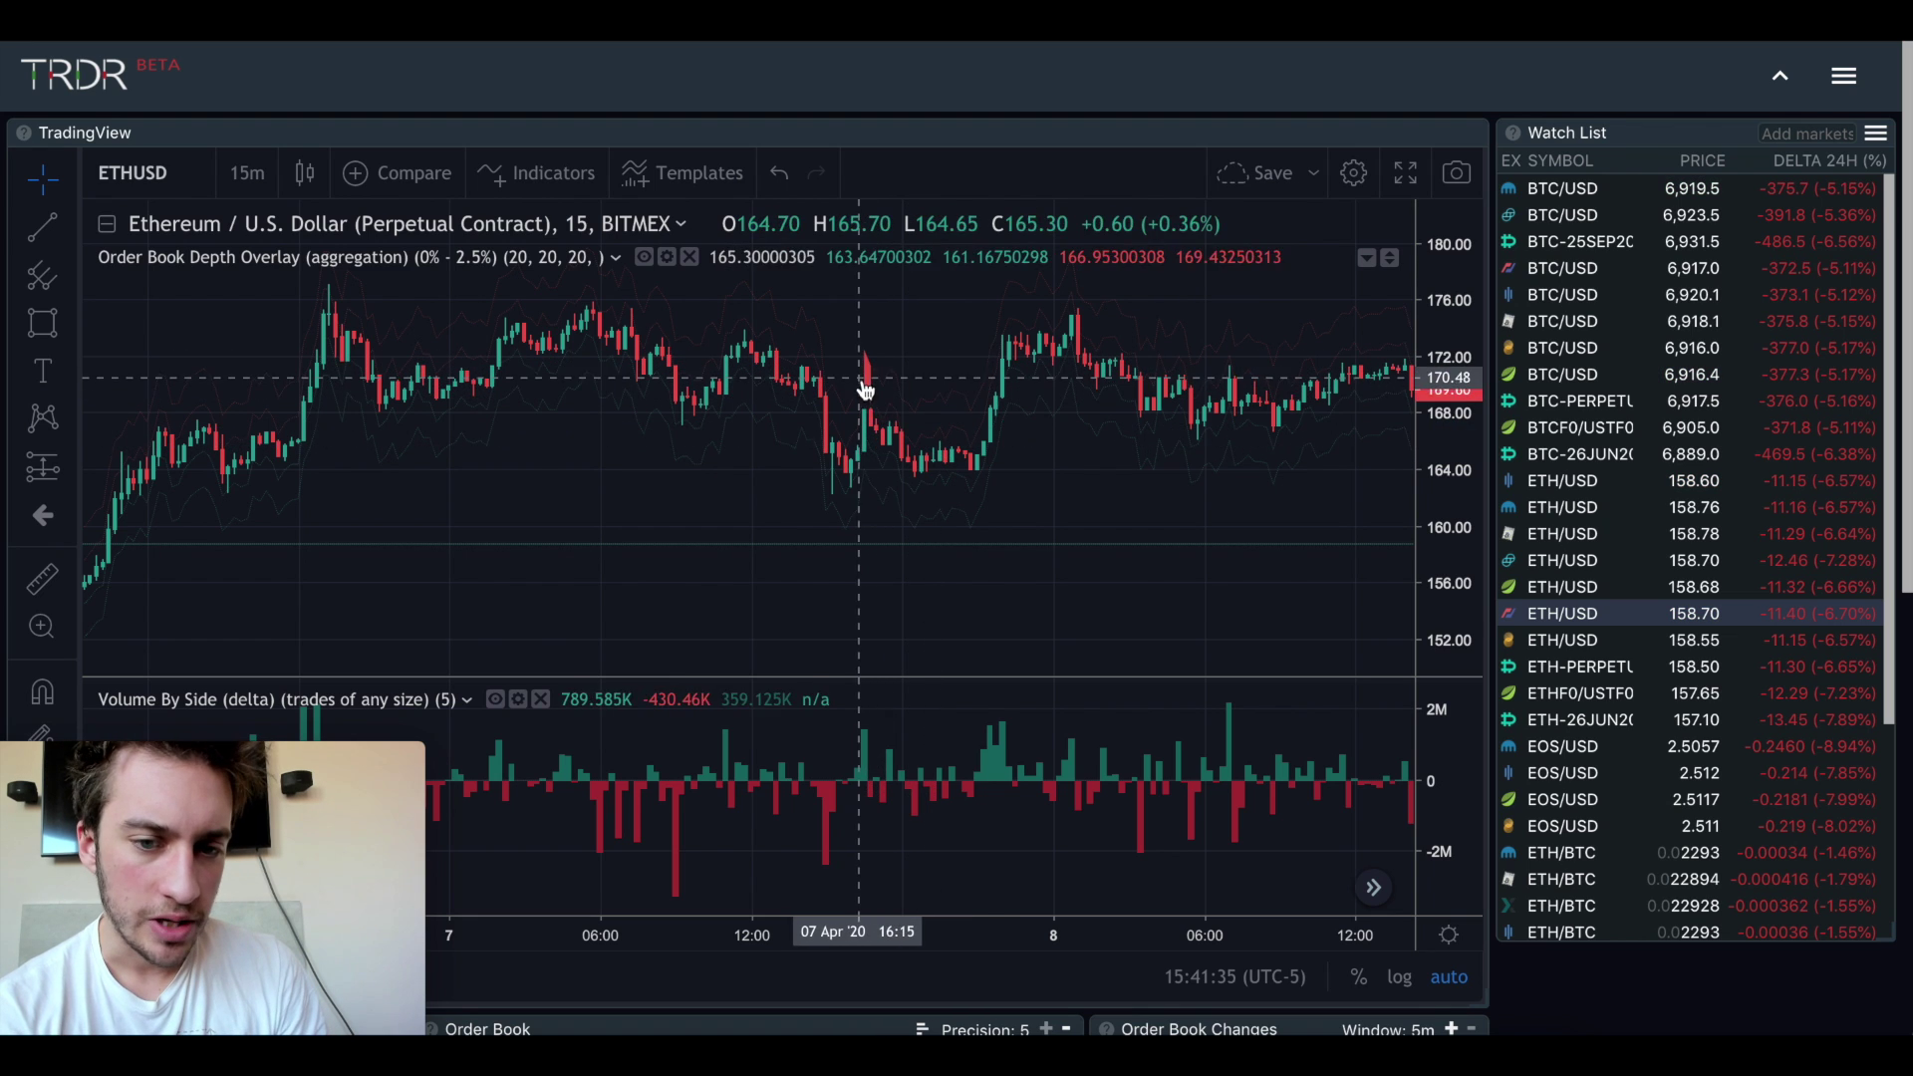
pyautogui.scroll(-4, 939, 517)
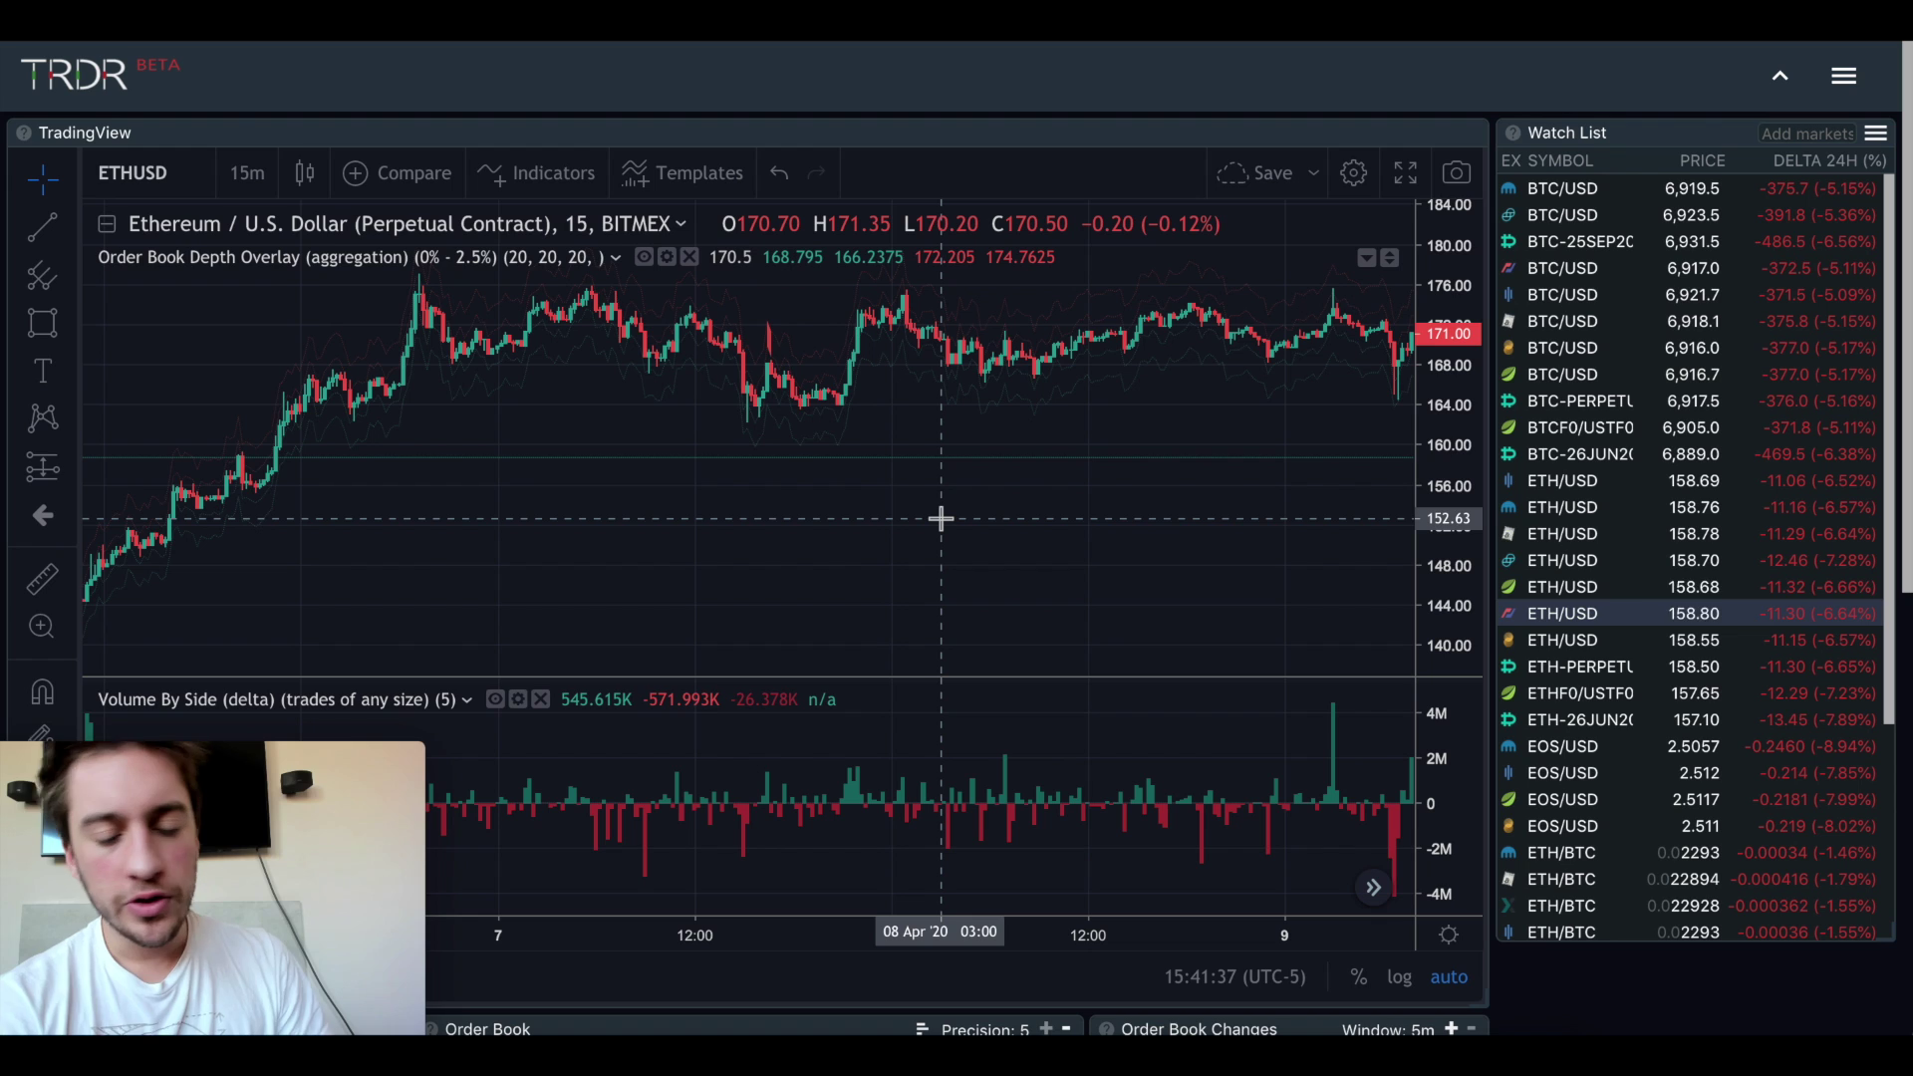
pyautogui.hscroll(5, 940, 517)
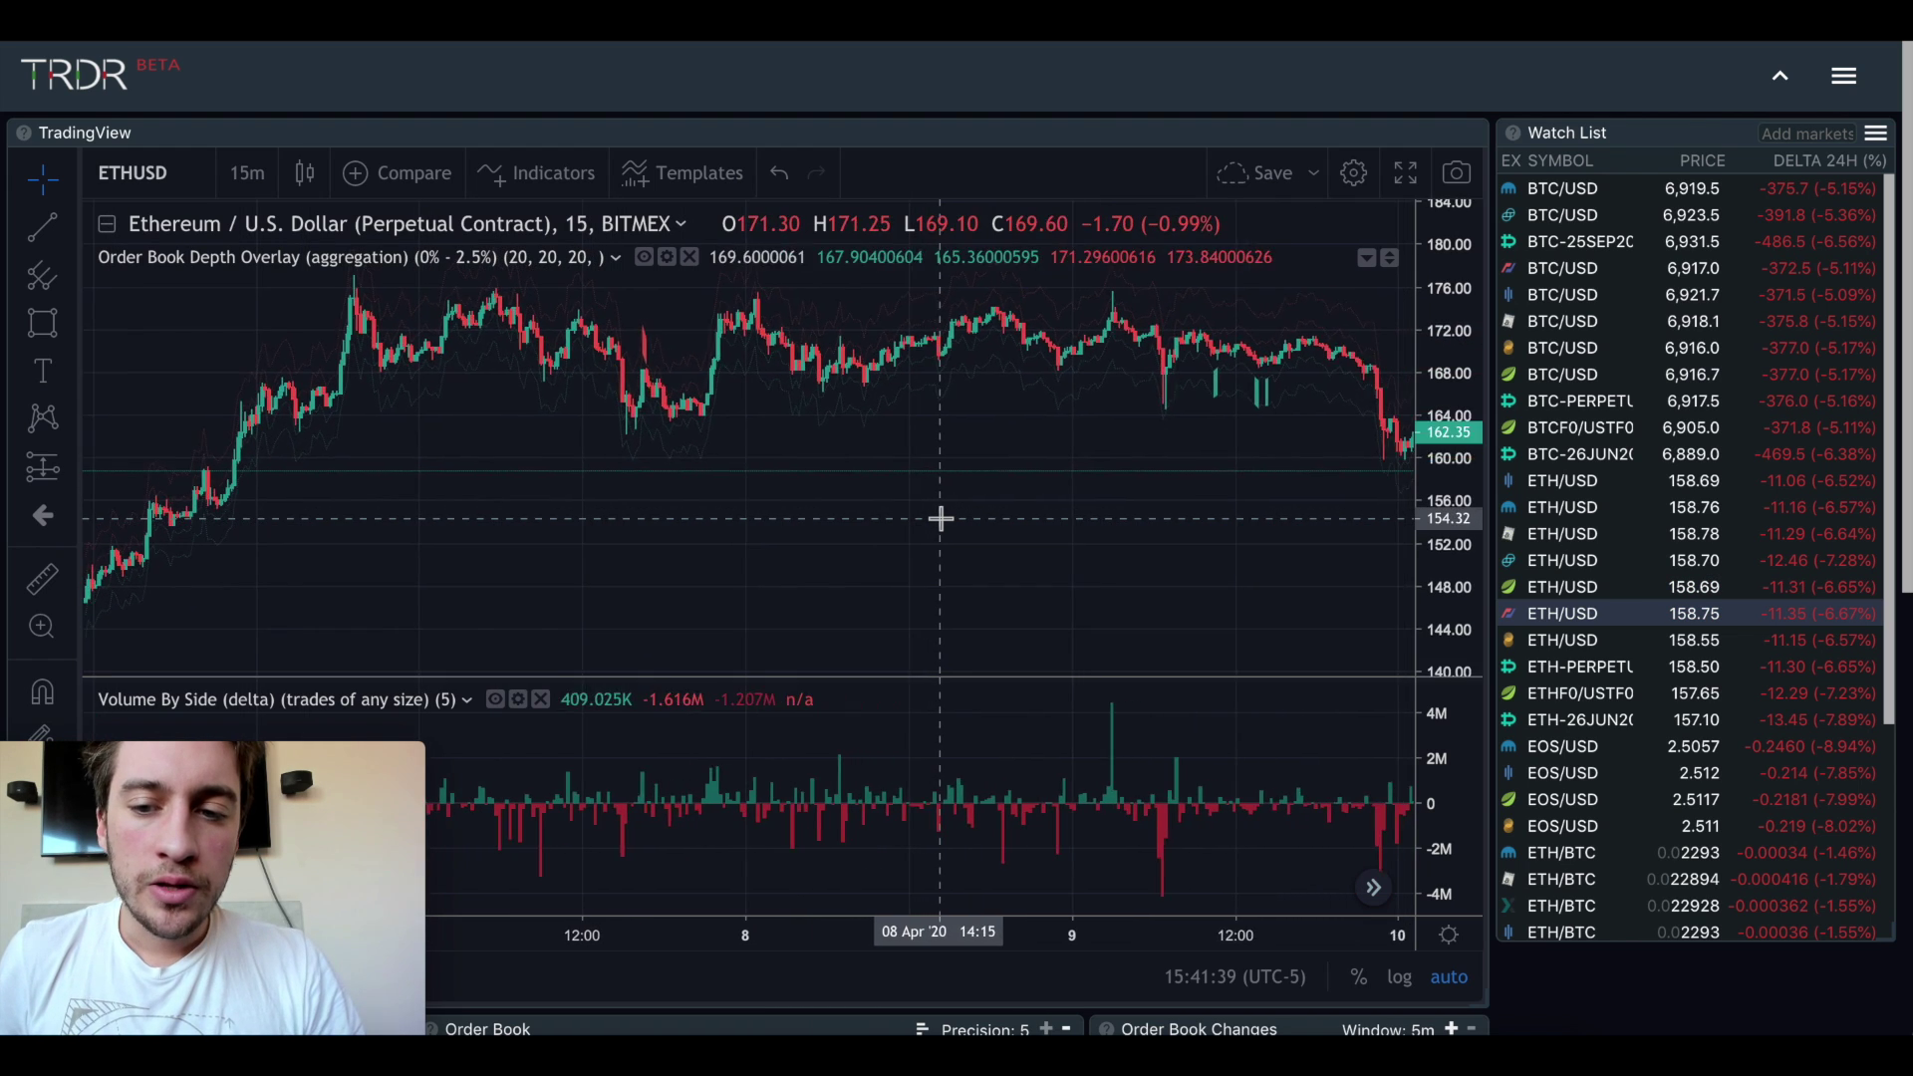
pyautogui.hscroll(5, 940, 517)
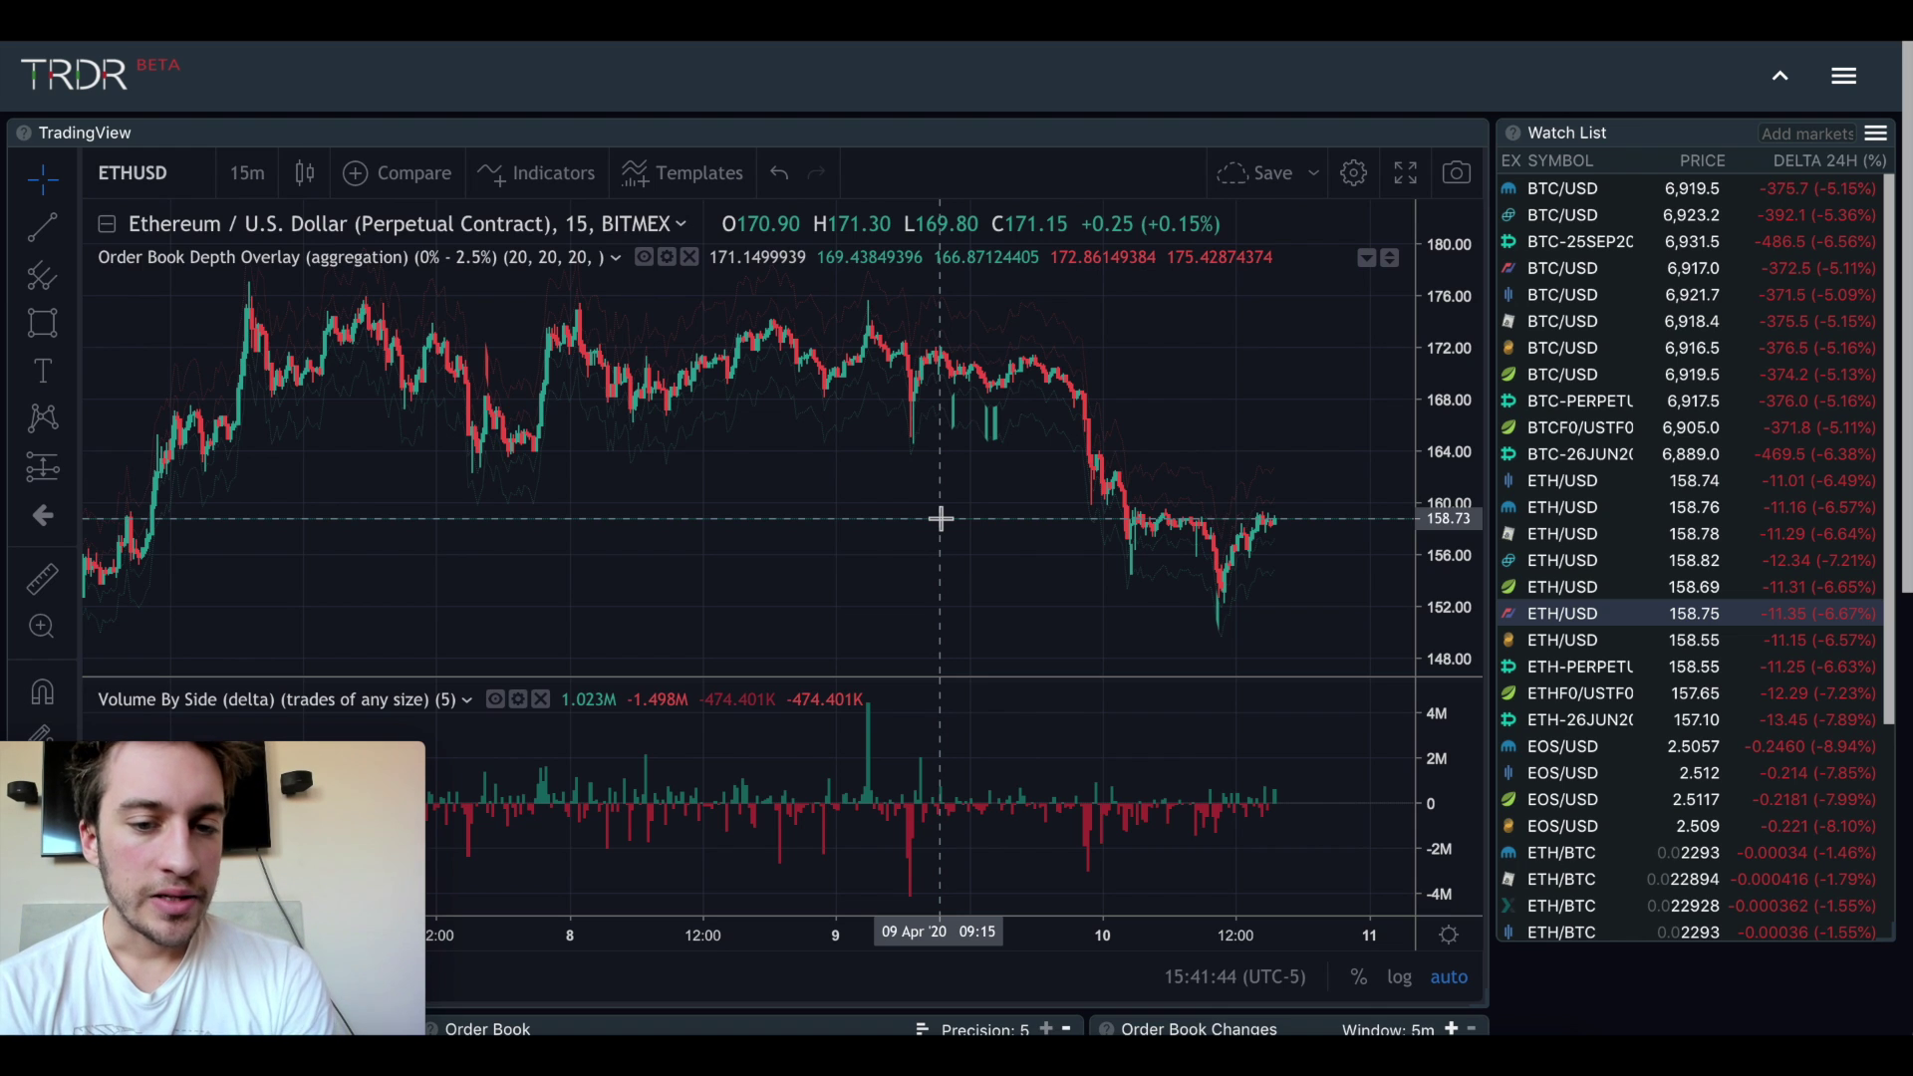
# Search 'aggreg', add Order Book Depth (aggregation) (0% - 1%), and open the new pane's settings
pyautogui.press('/')
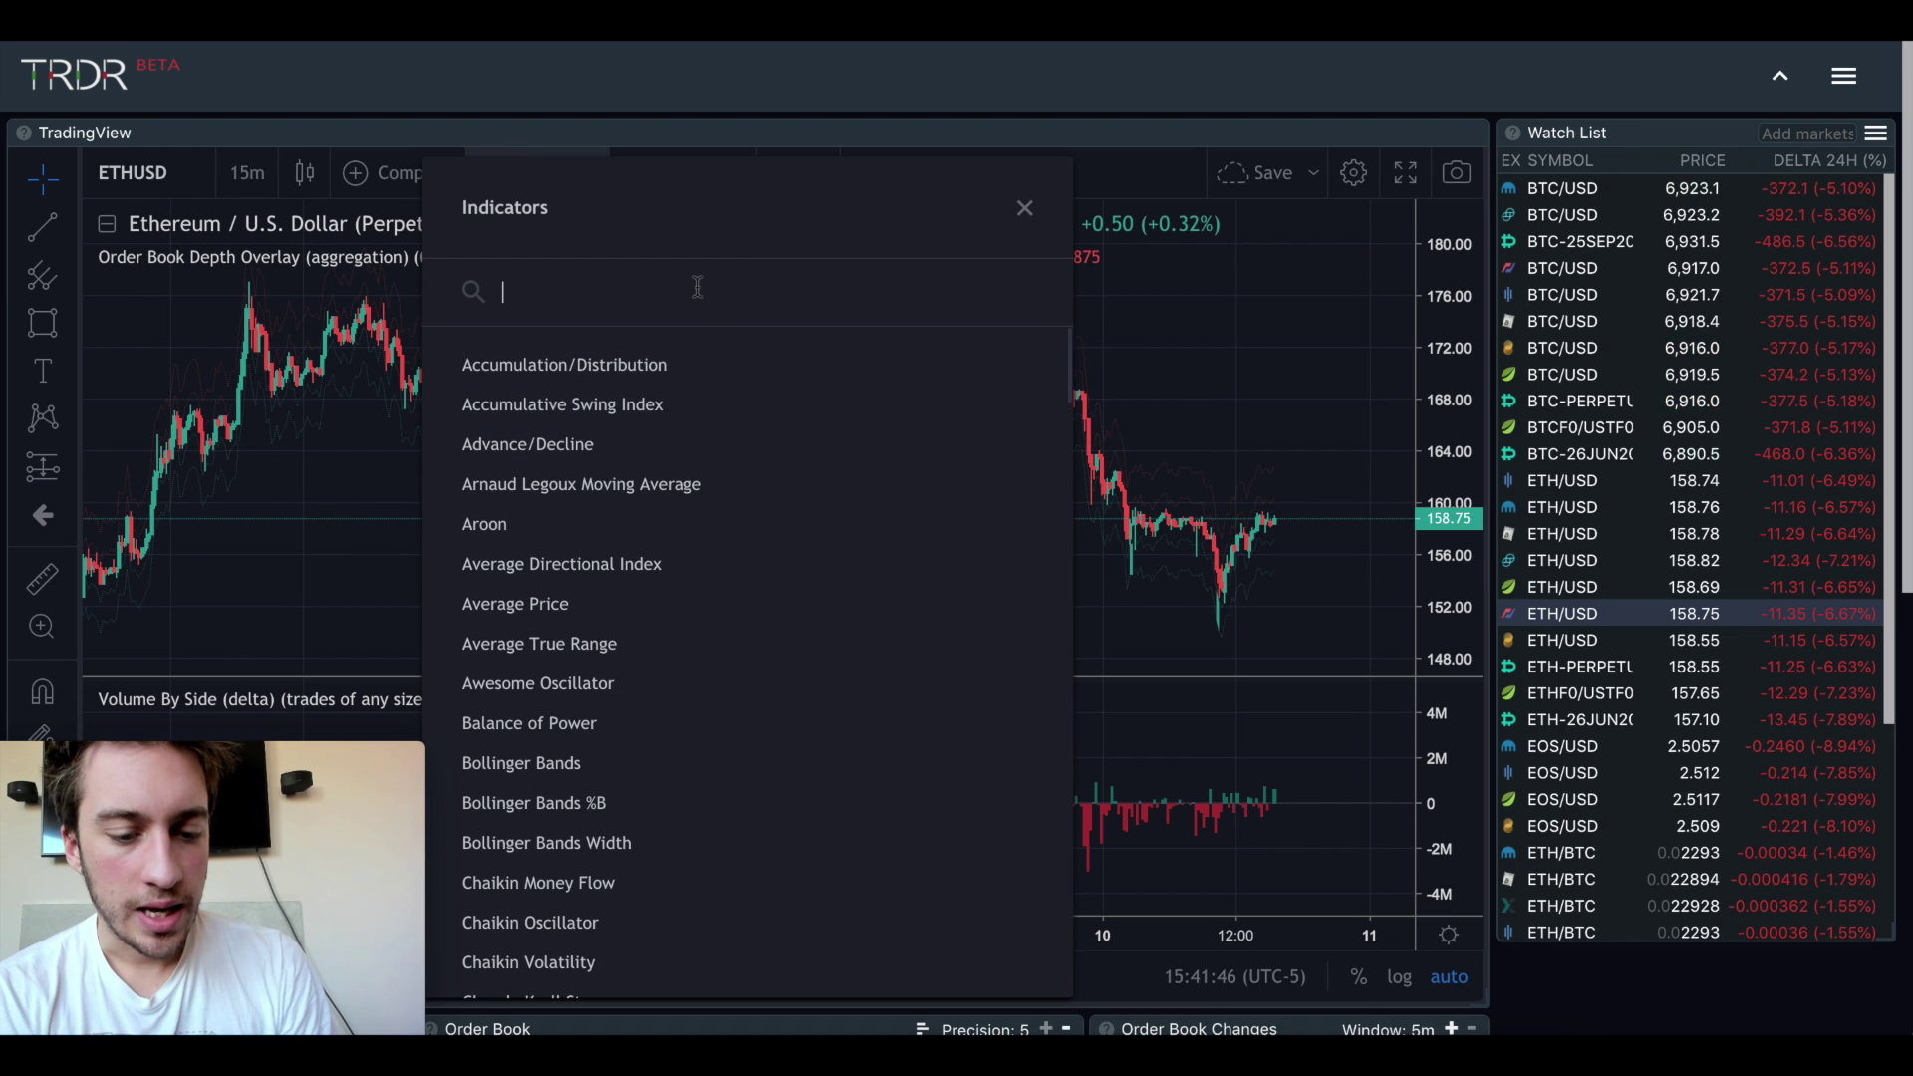
pyautogui.write('aggreg')
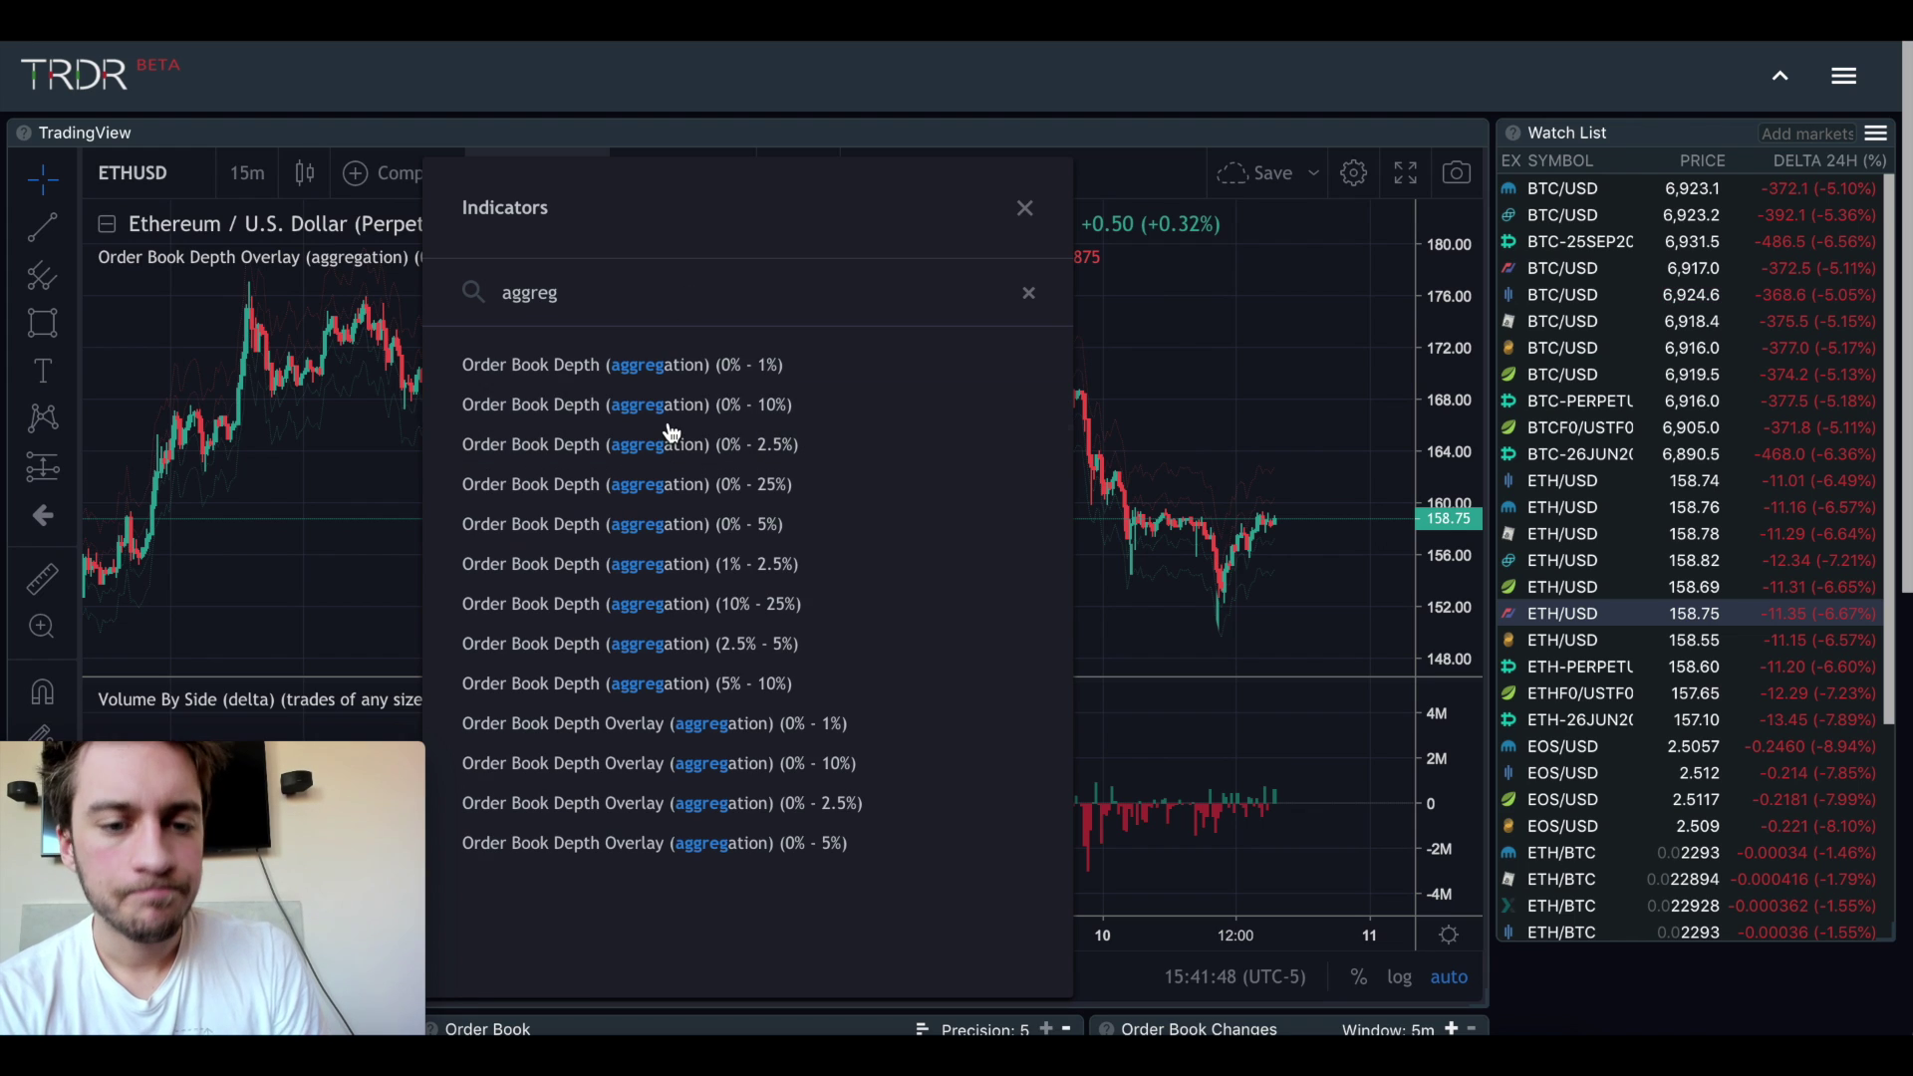
pyautogui.click(803, 368)
pyautogui.click(1023, 207)
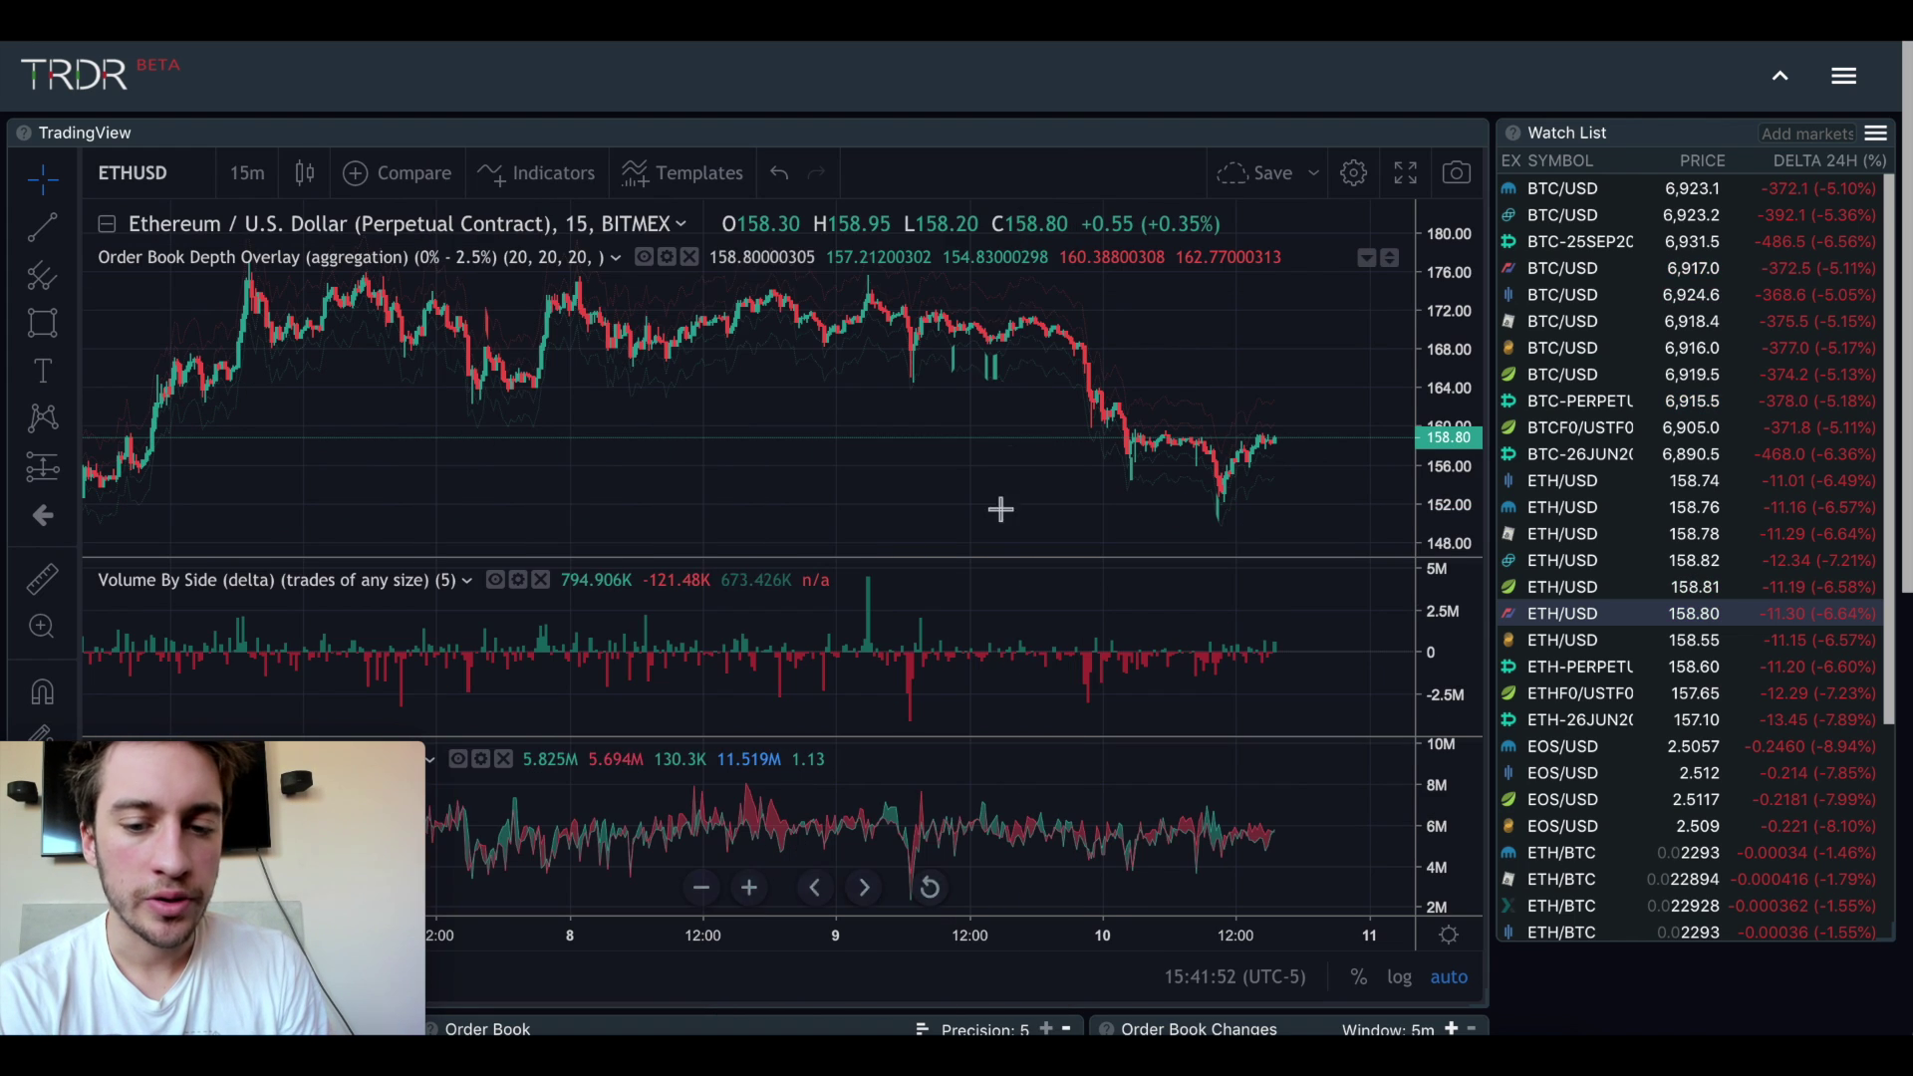
pyautogui.scroll(3, 1050, 840)
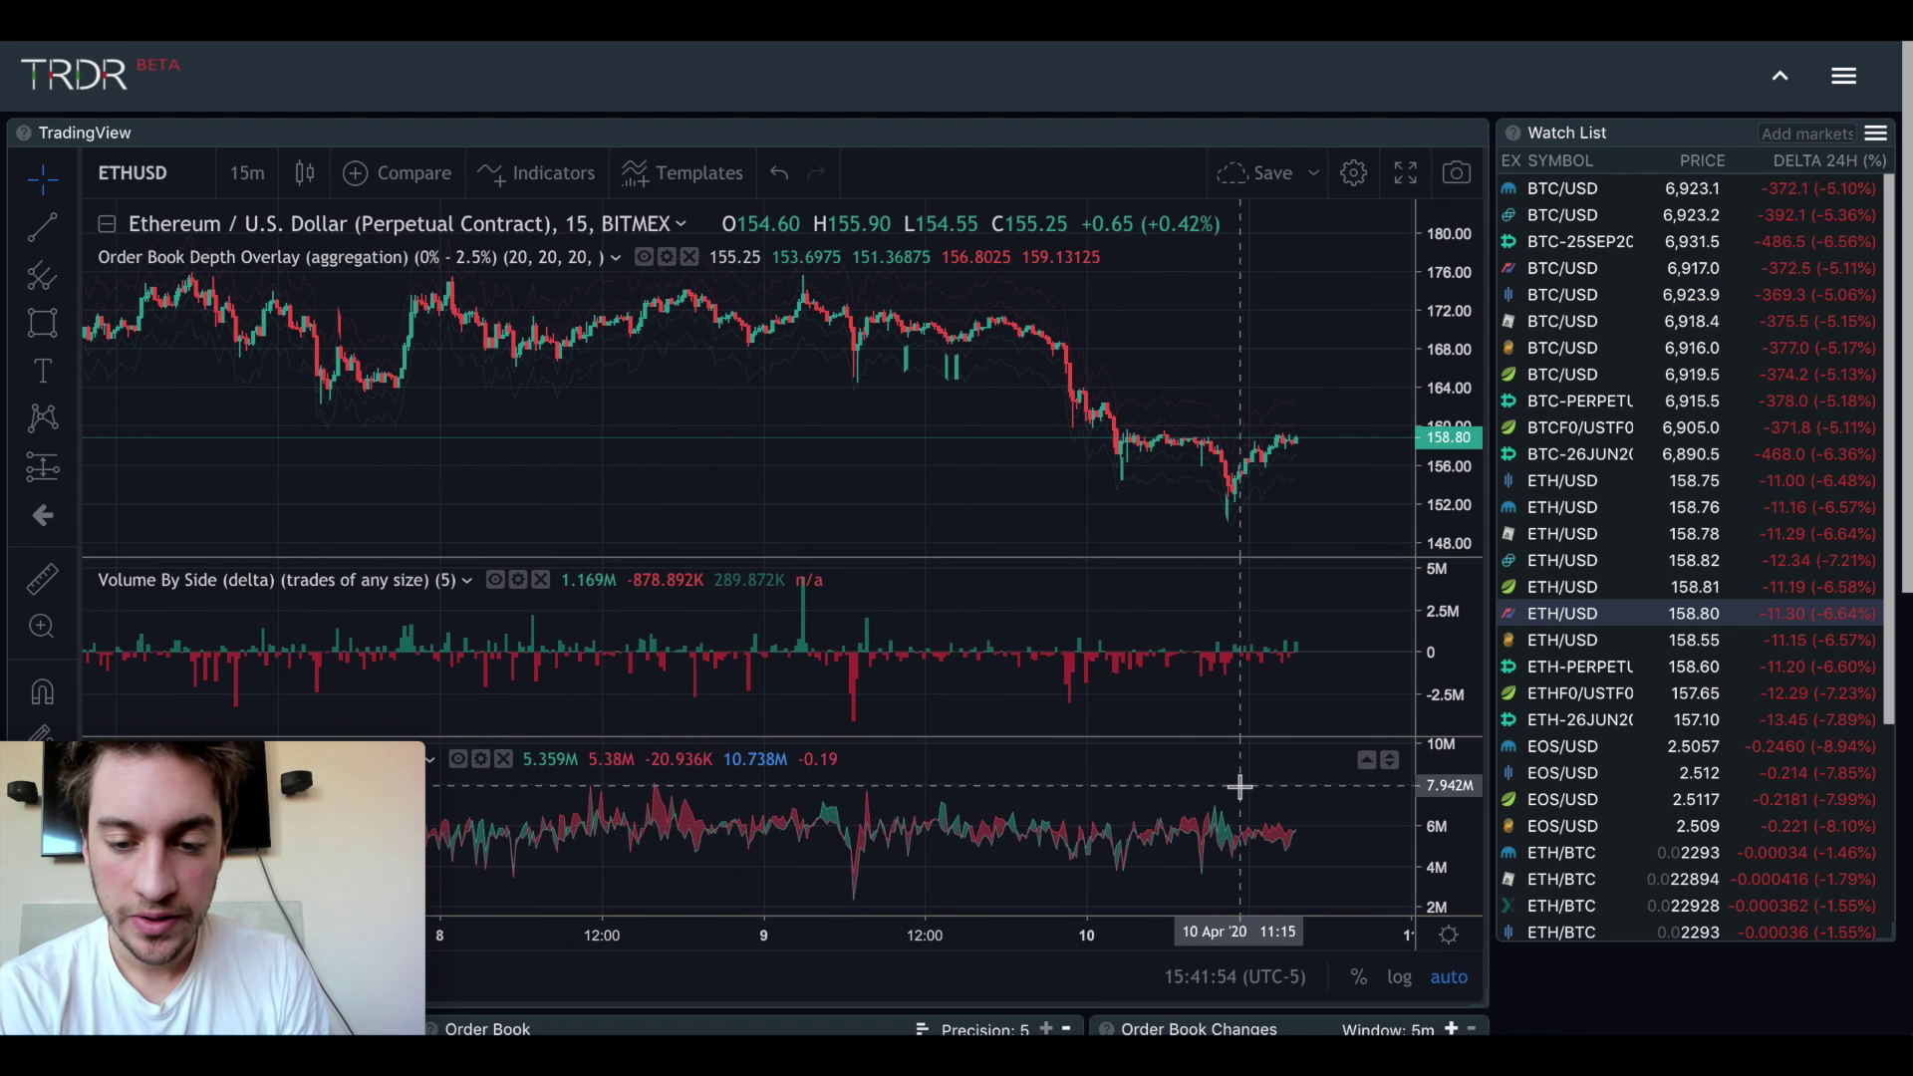
pyautogui.scroll(2, 1240, 786)
pyautogui.doubleClick(1120, 794)
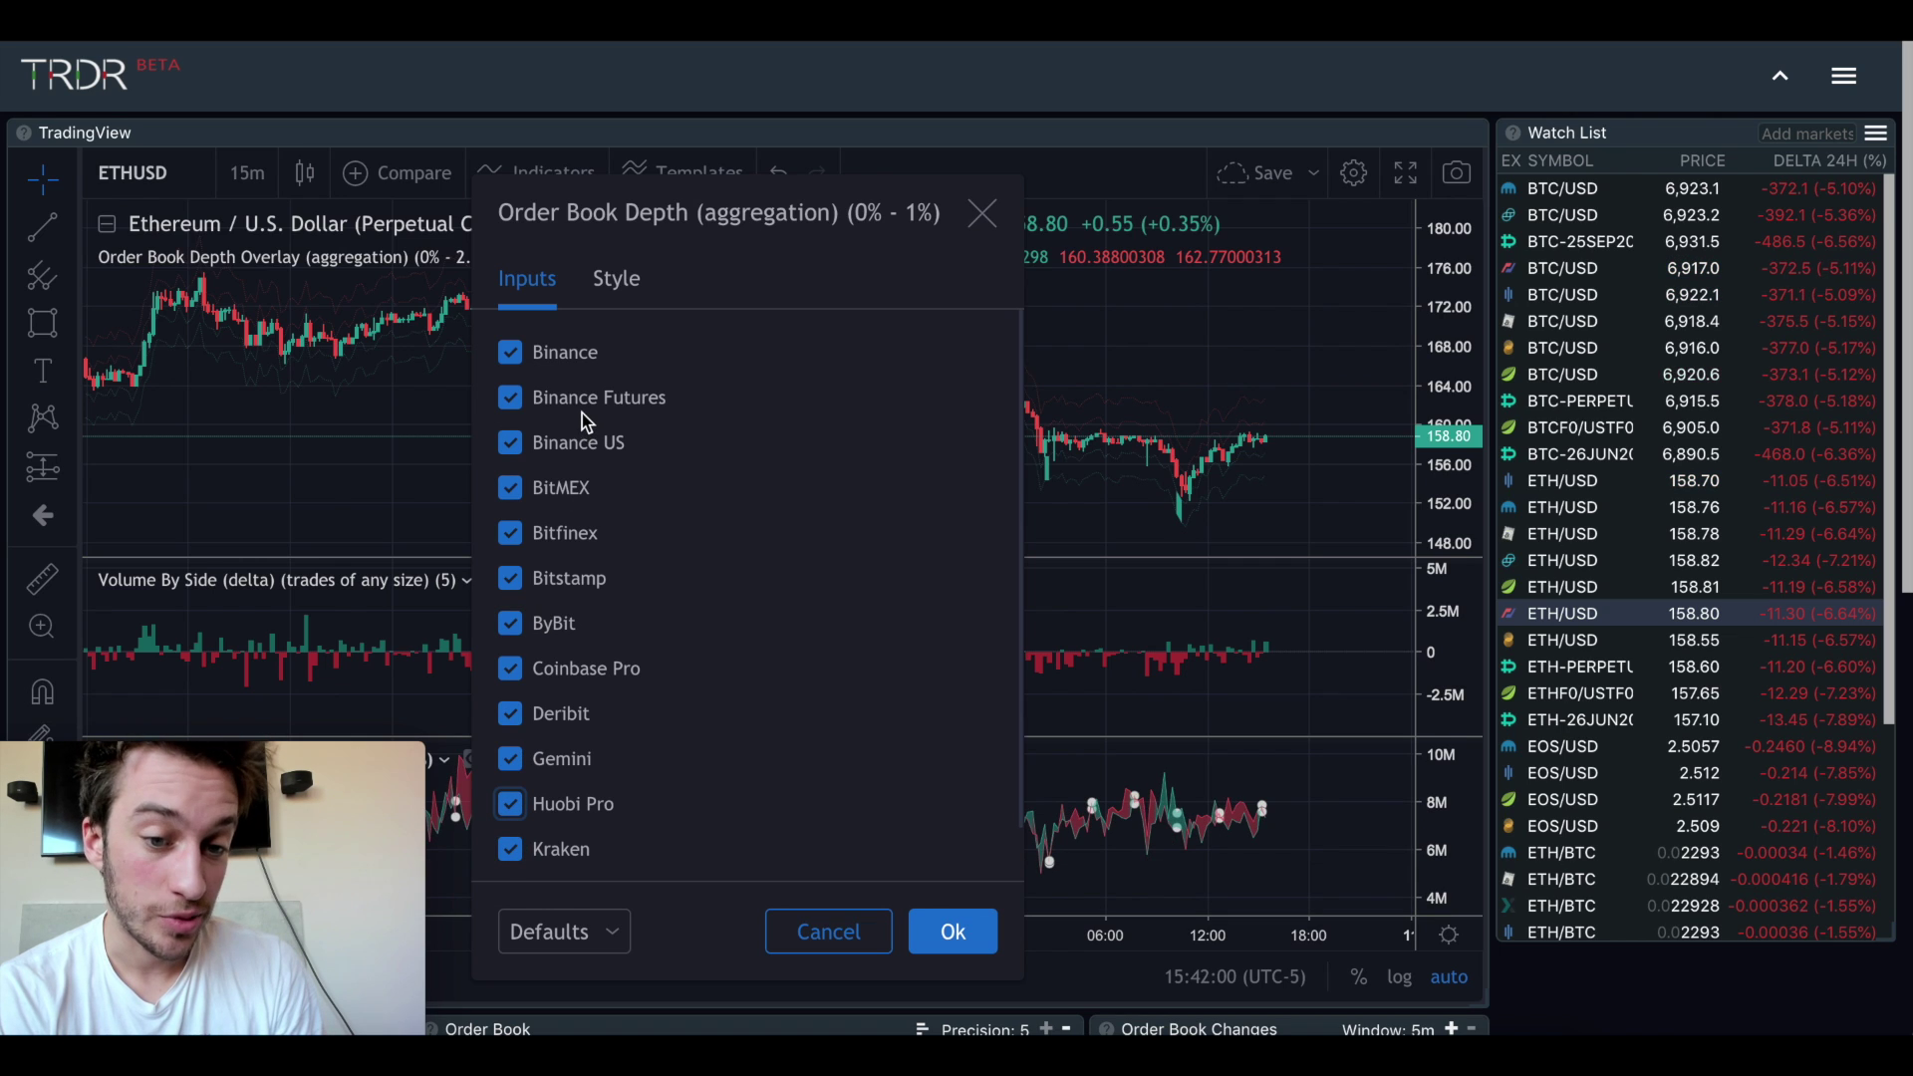
# Set the Order Book Depth pane's style to show only the Ratio plot, hiding Asks and Bids
pyautogui.click(618, 282)
pyautogui.scroll(-5, 602, 520)
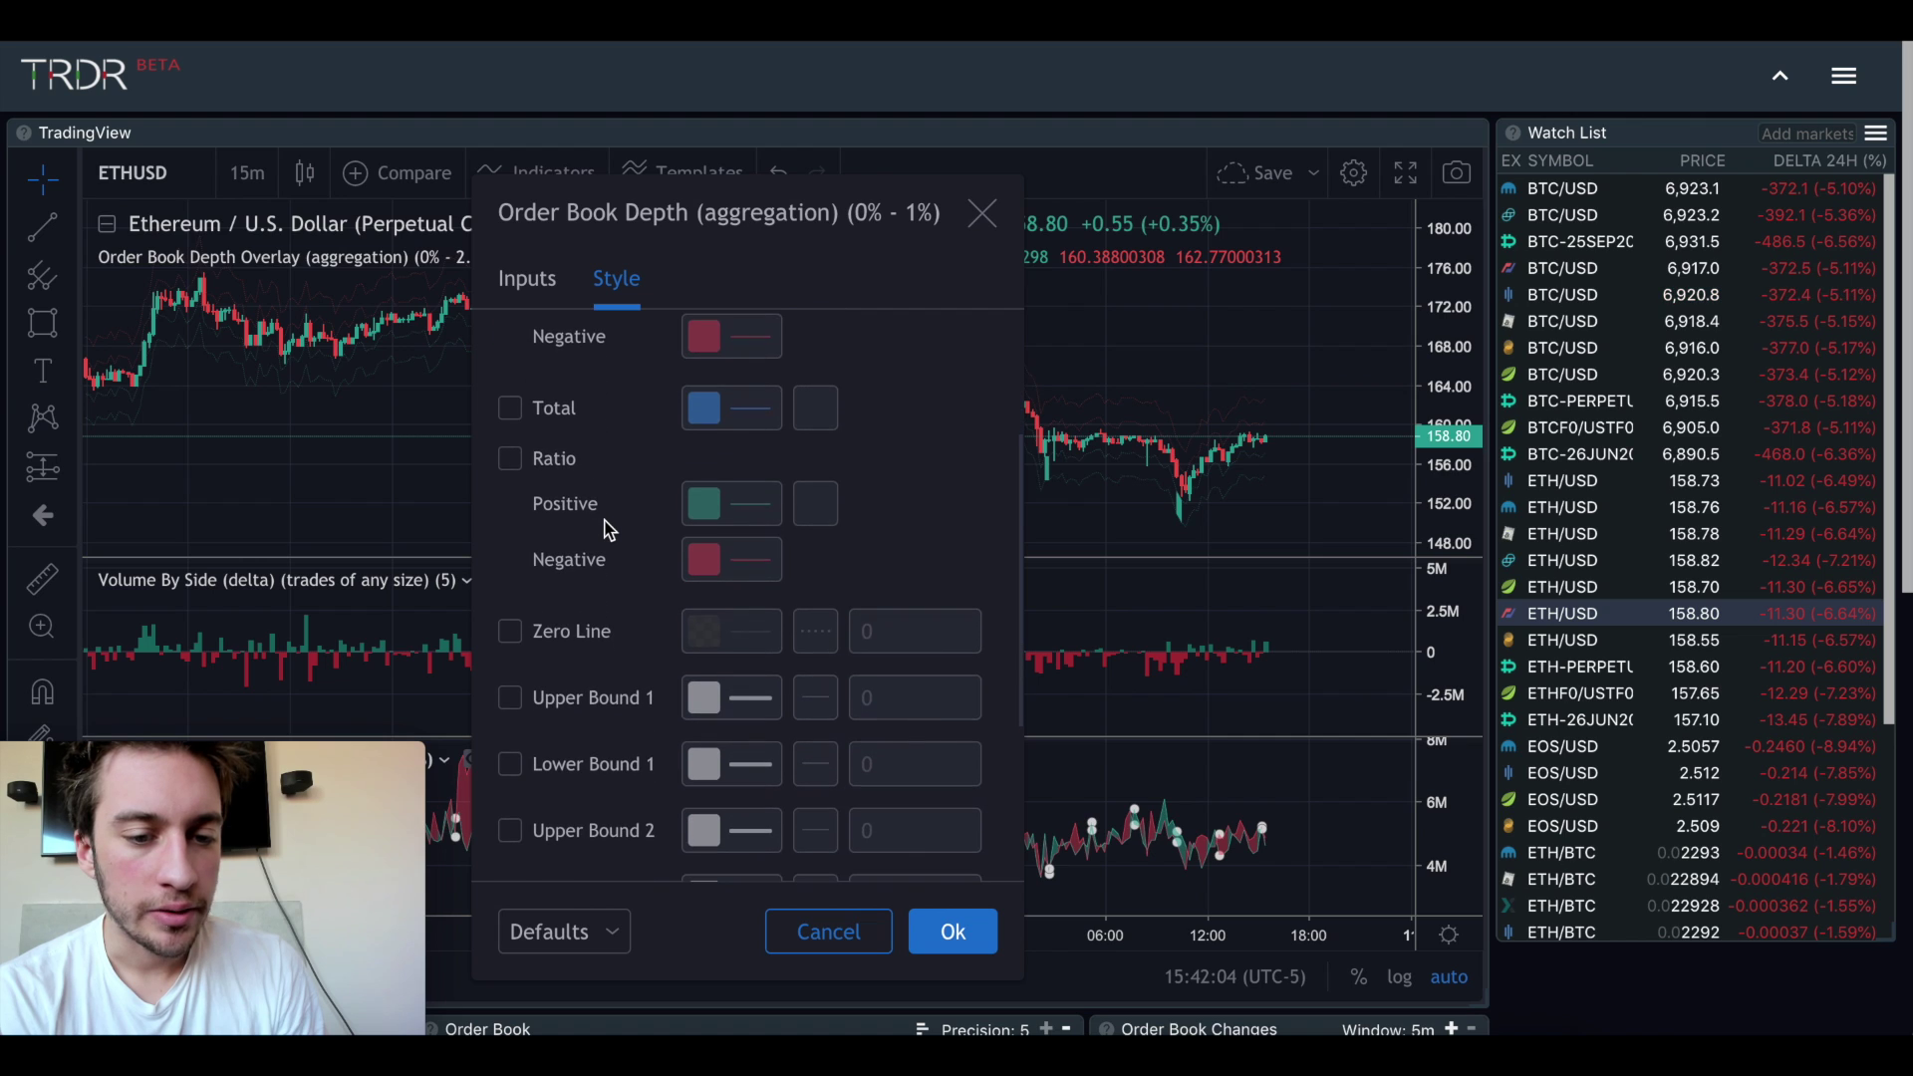
pyautogui.scroll(5, 542, 444)
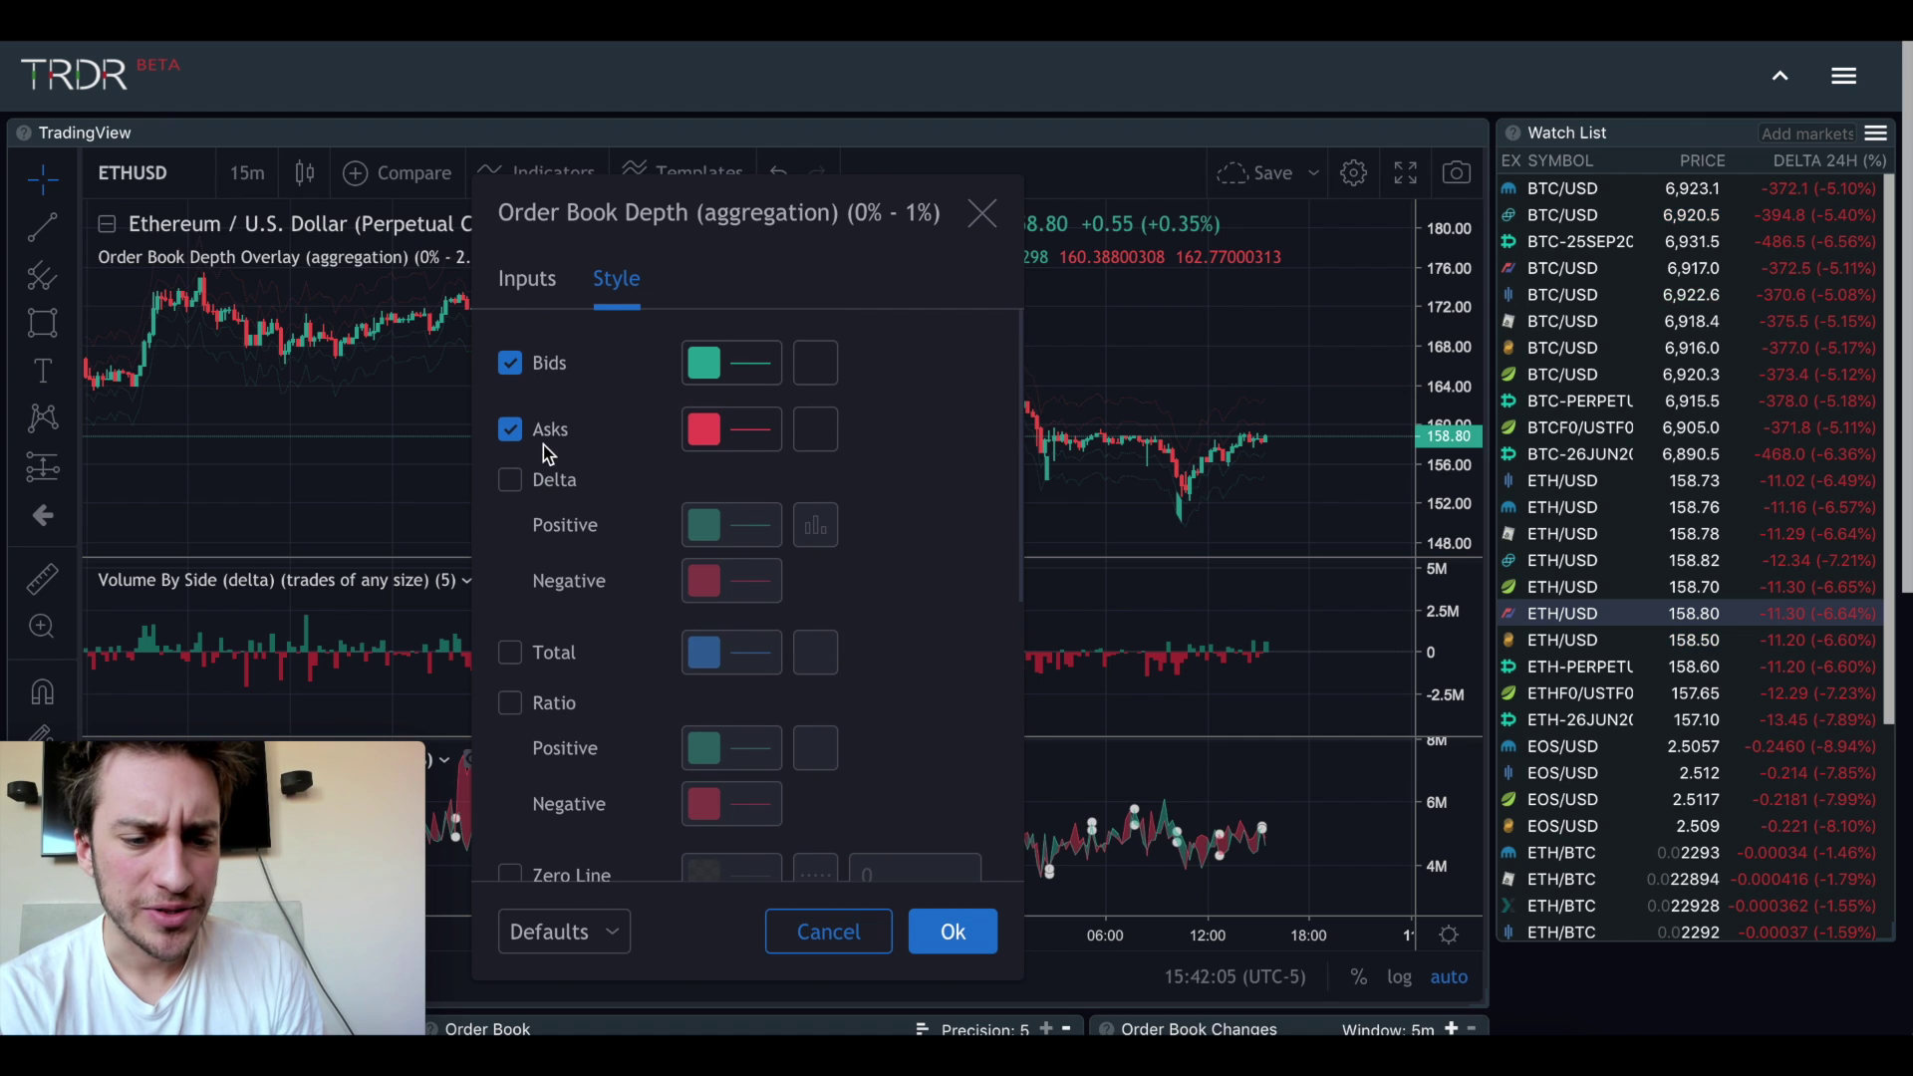
pyautogui.click(511, 703)
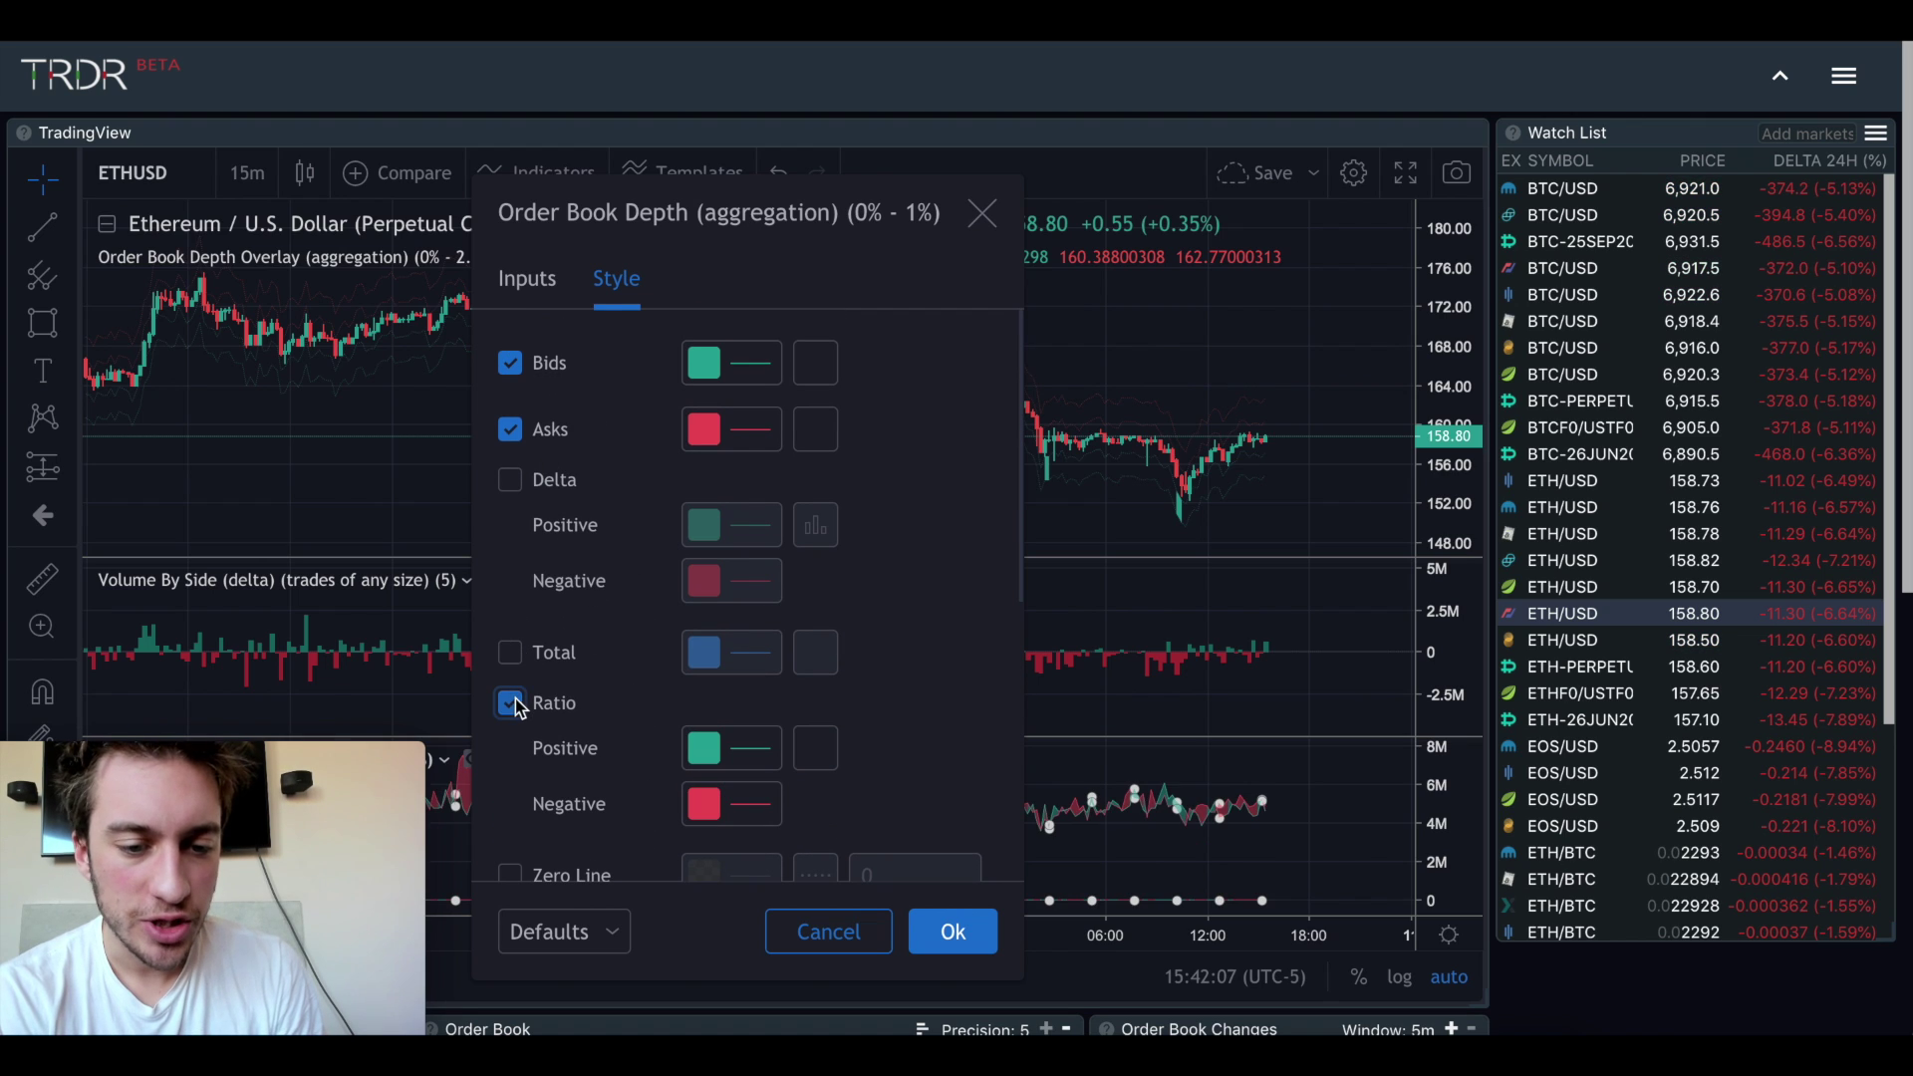
pyautogui.click(512, 427)
pyautogui.click(511, 360)
pyautogui.scroll(-5, 599, 528)
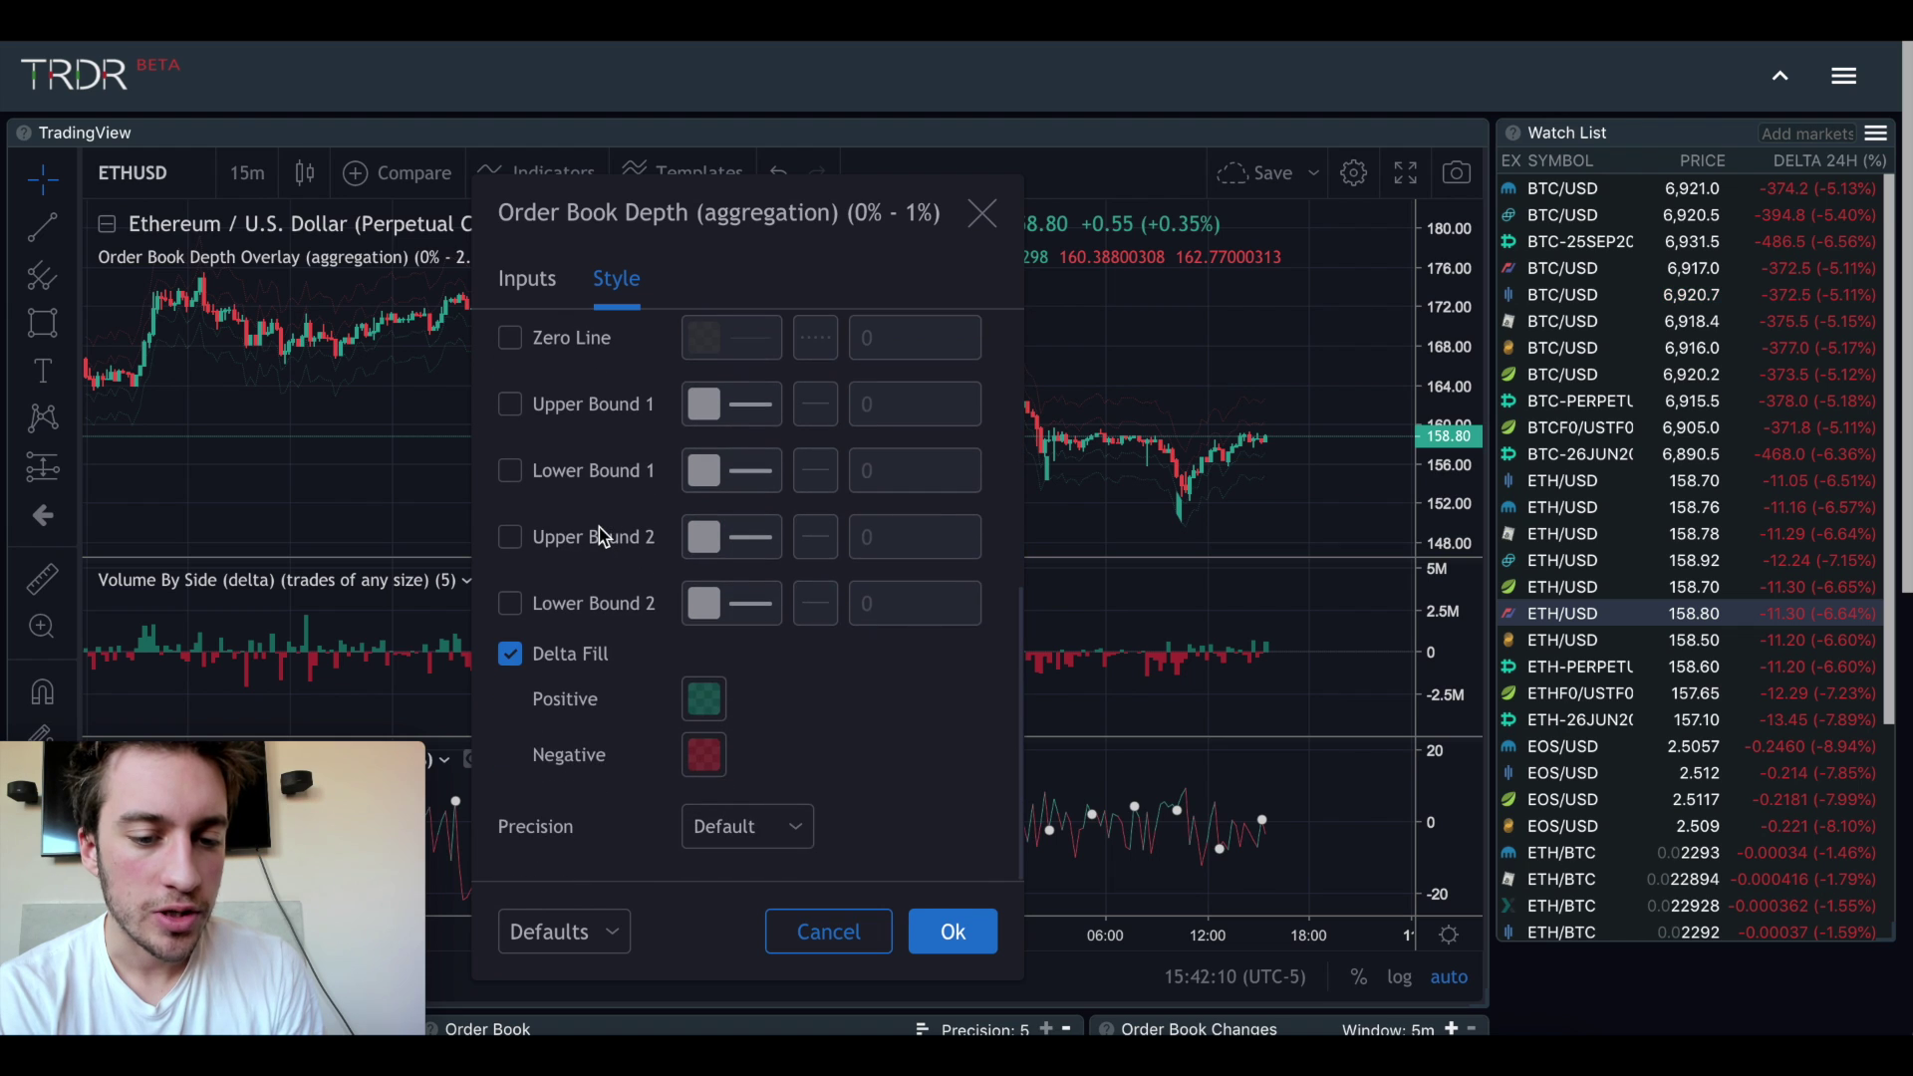
pyautogui.click(952, 926)
pyautogui.scroll(2, 1140, 512)
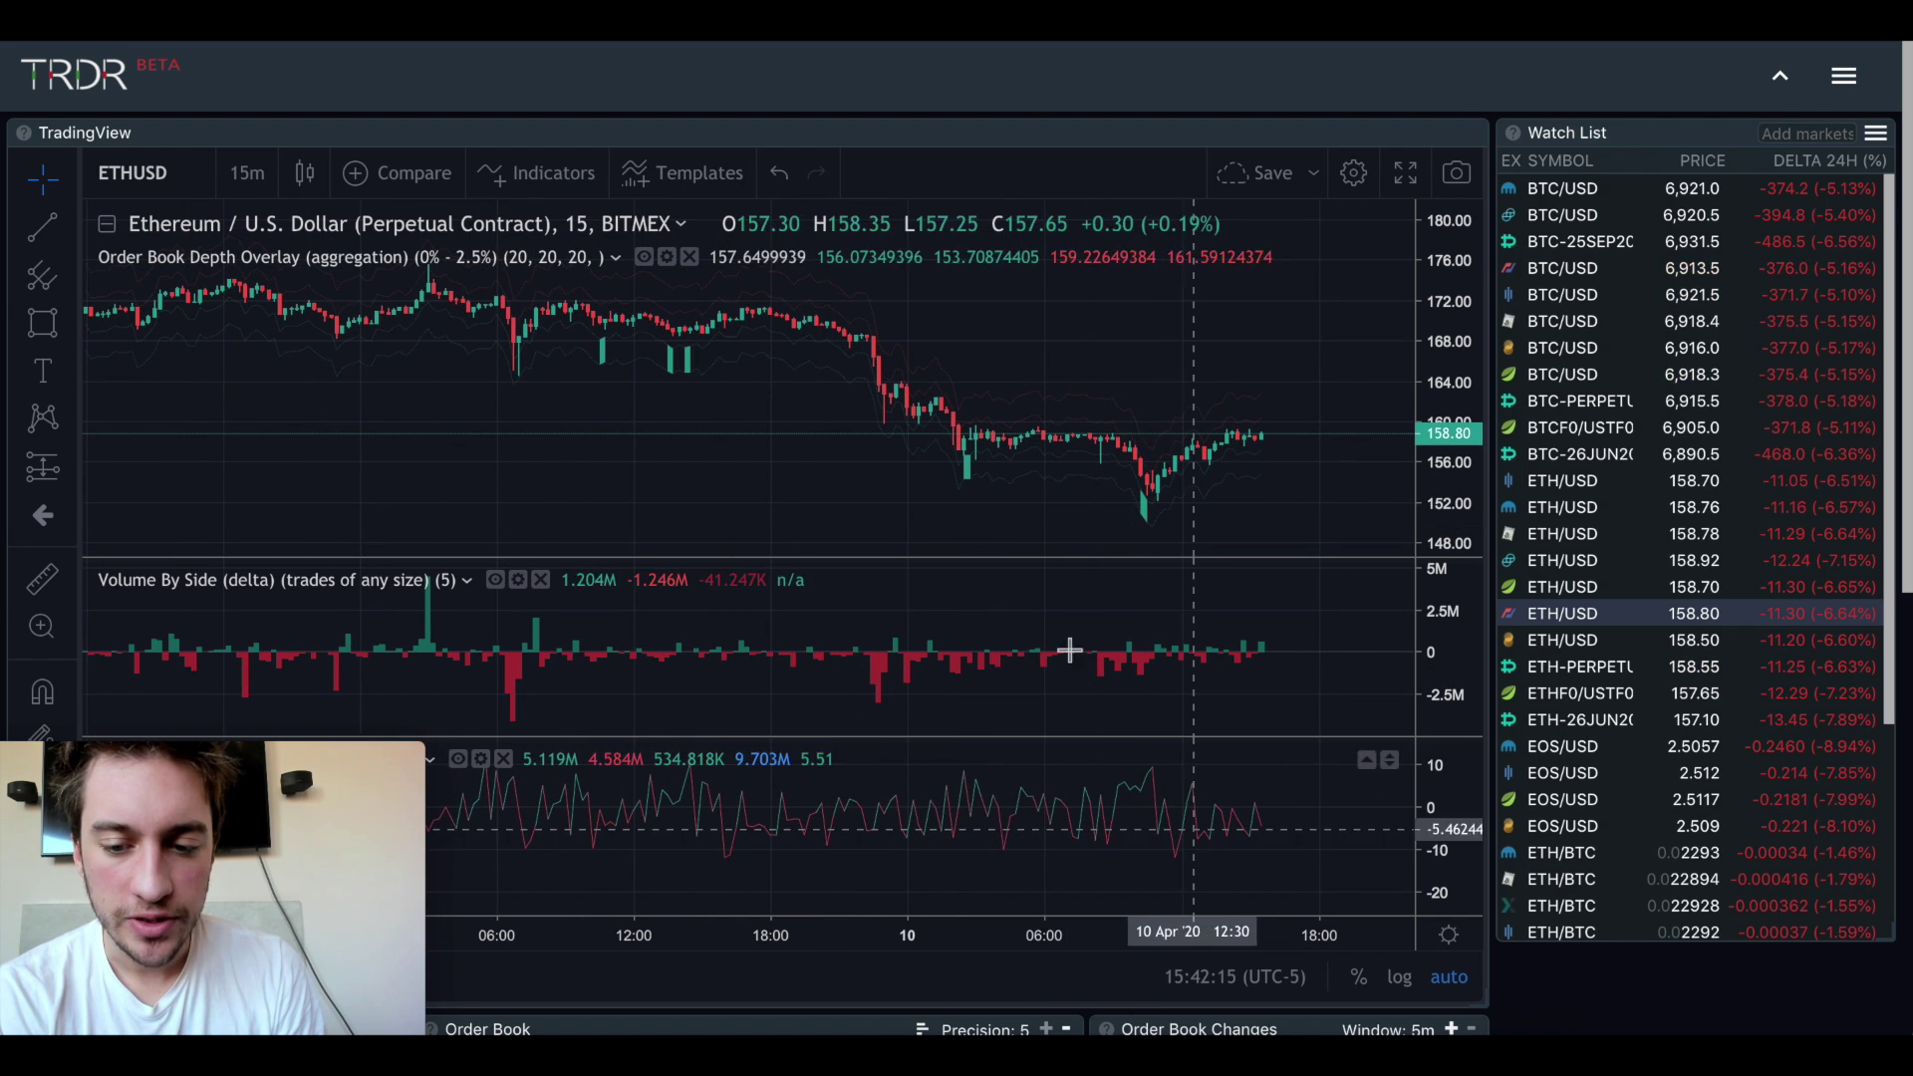
pyautogui.scroll(-2, 1068, 504)
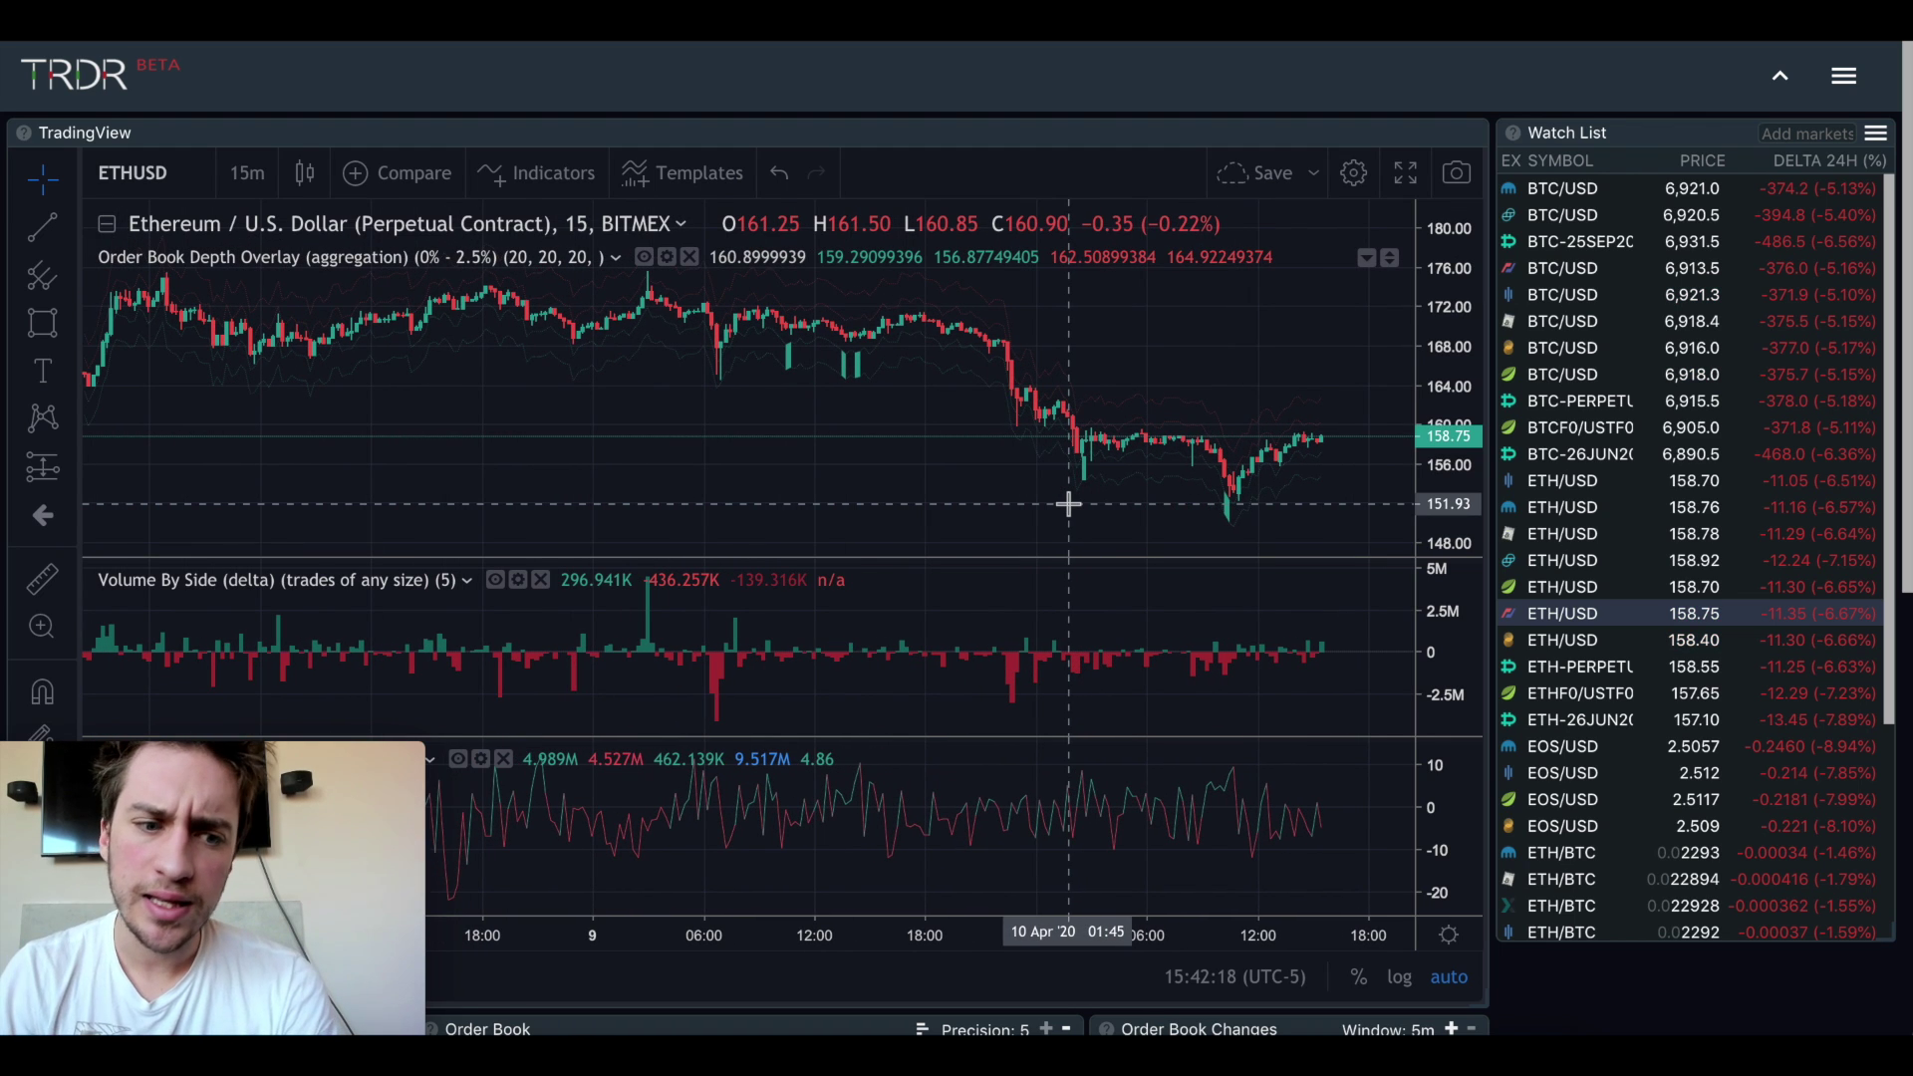
pyautogui.click(249, 174)
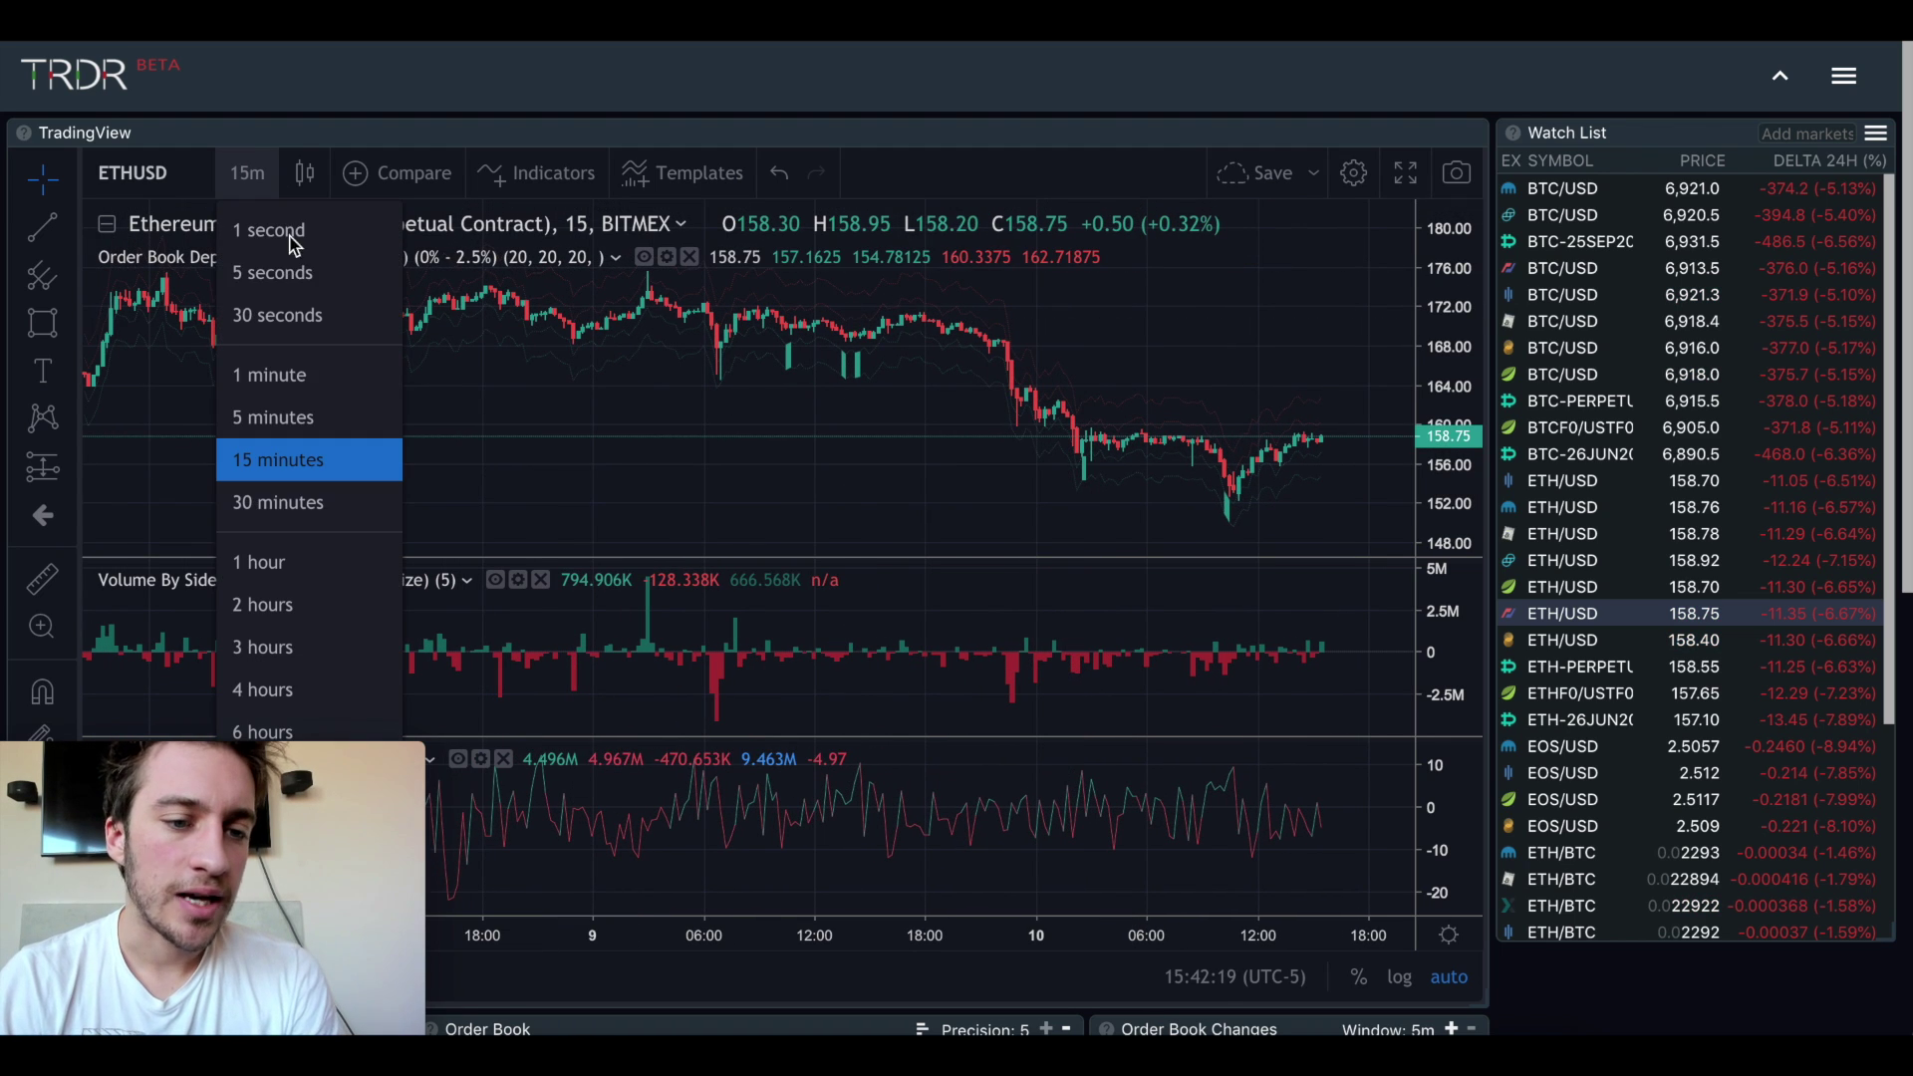
# Switch the ETHUSD chart interval from 15m to 4-hour candles
pyautogui.click(261, 690)
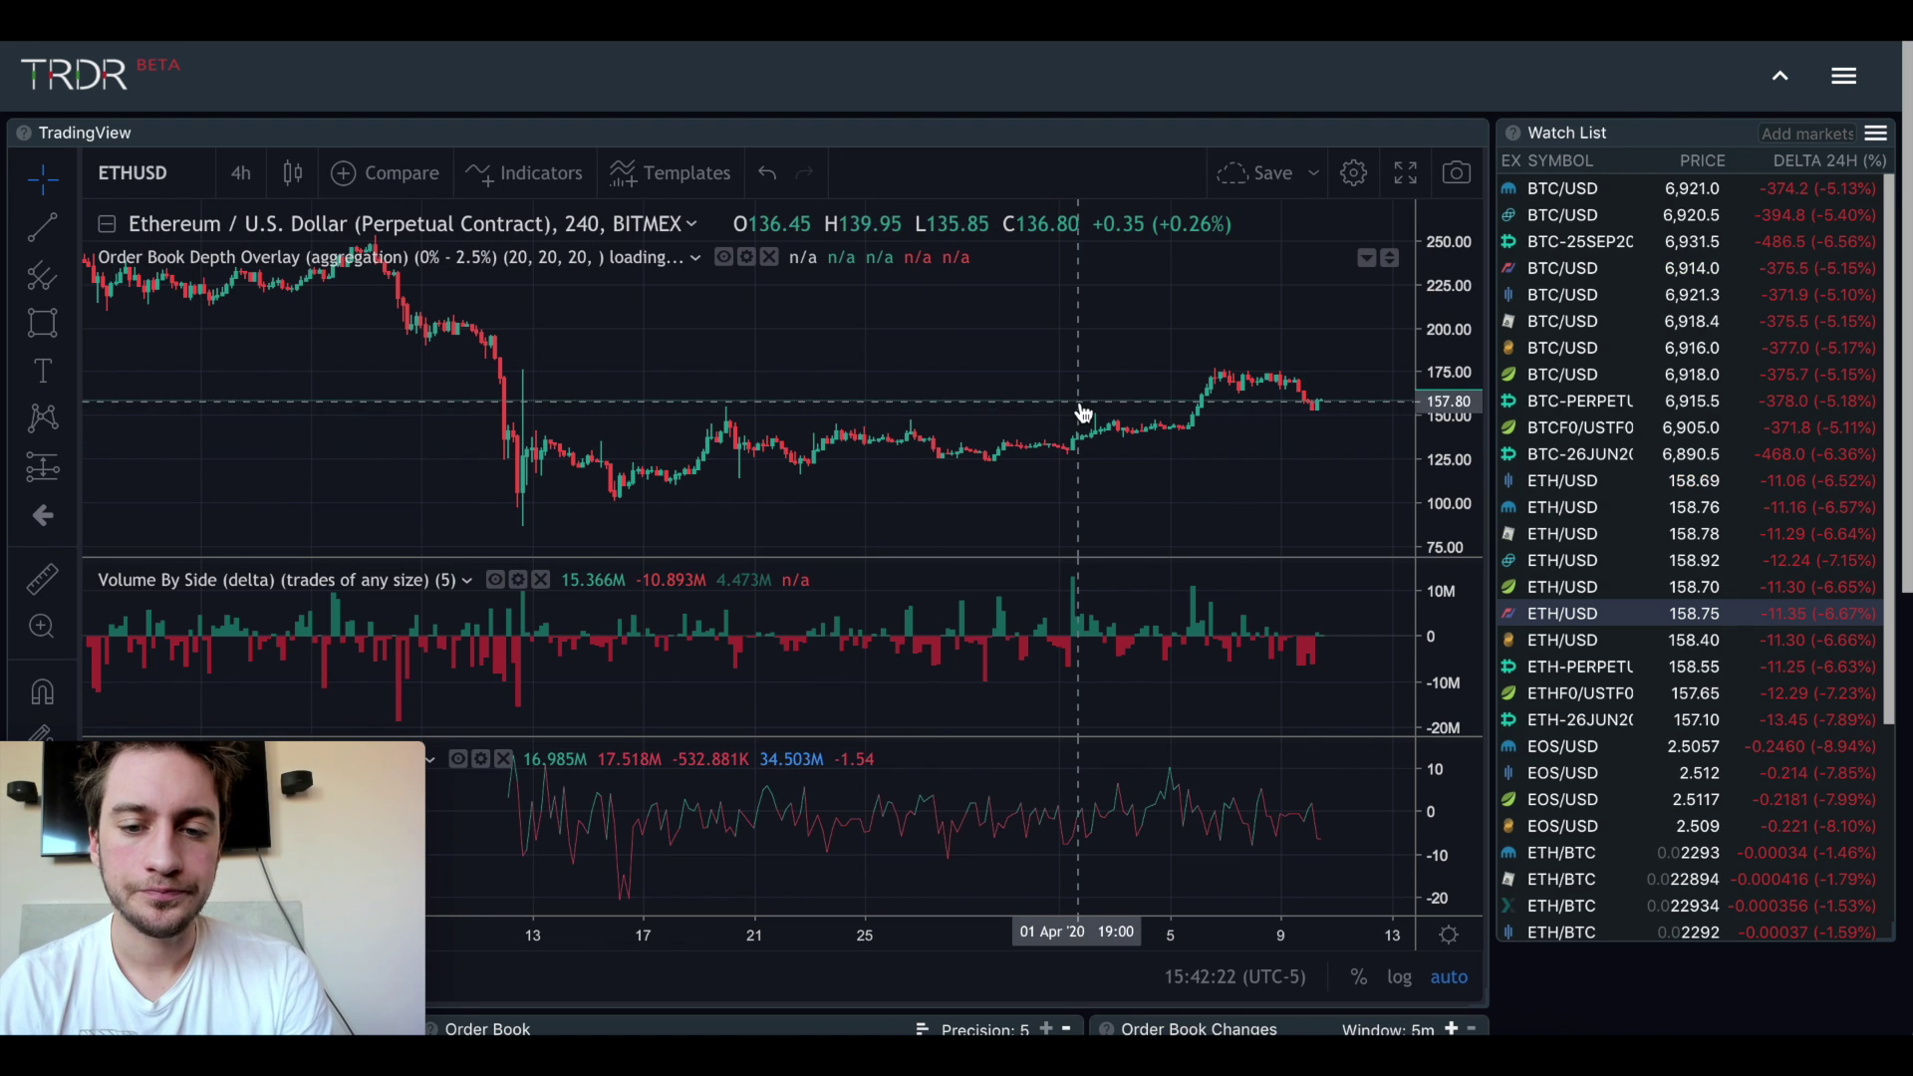
pyautogui.scroll(-5, 1074, 389)
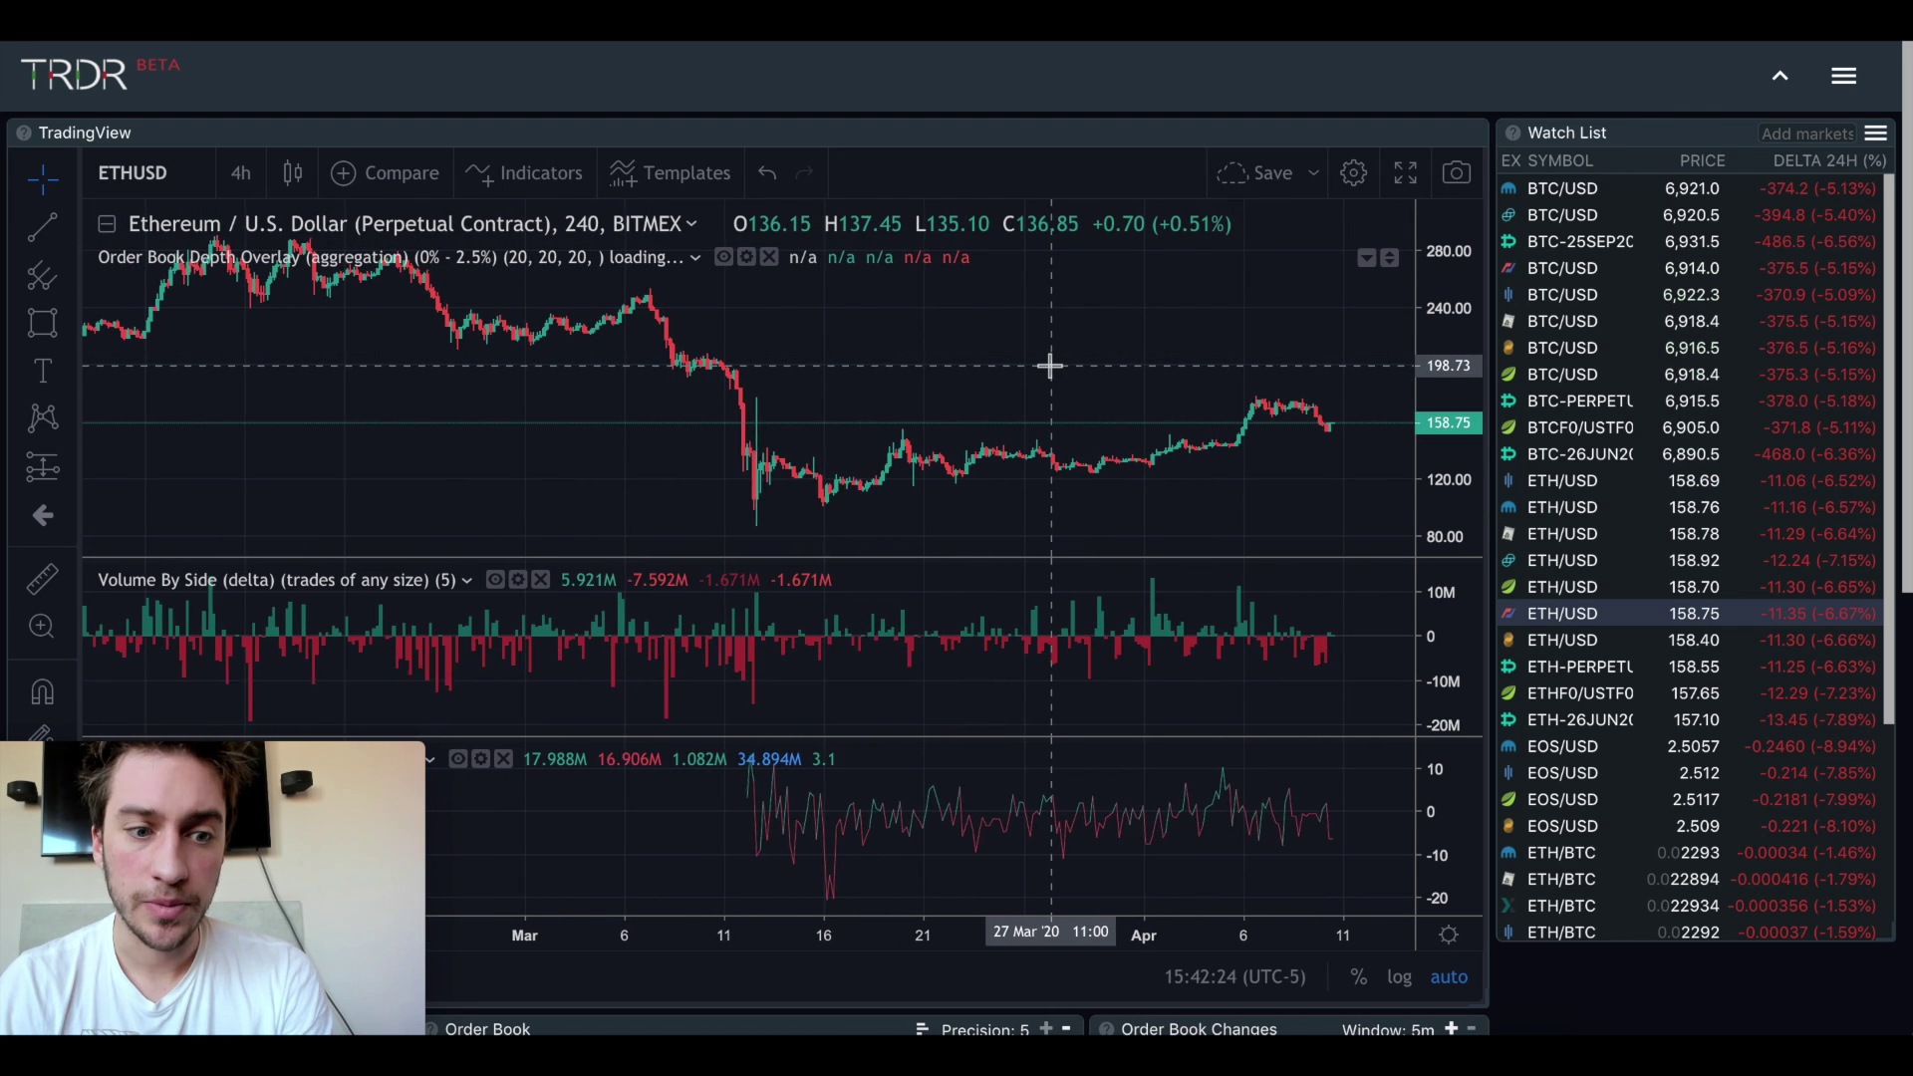
pyautogui.scroll(5, 1049, 366)
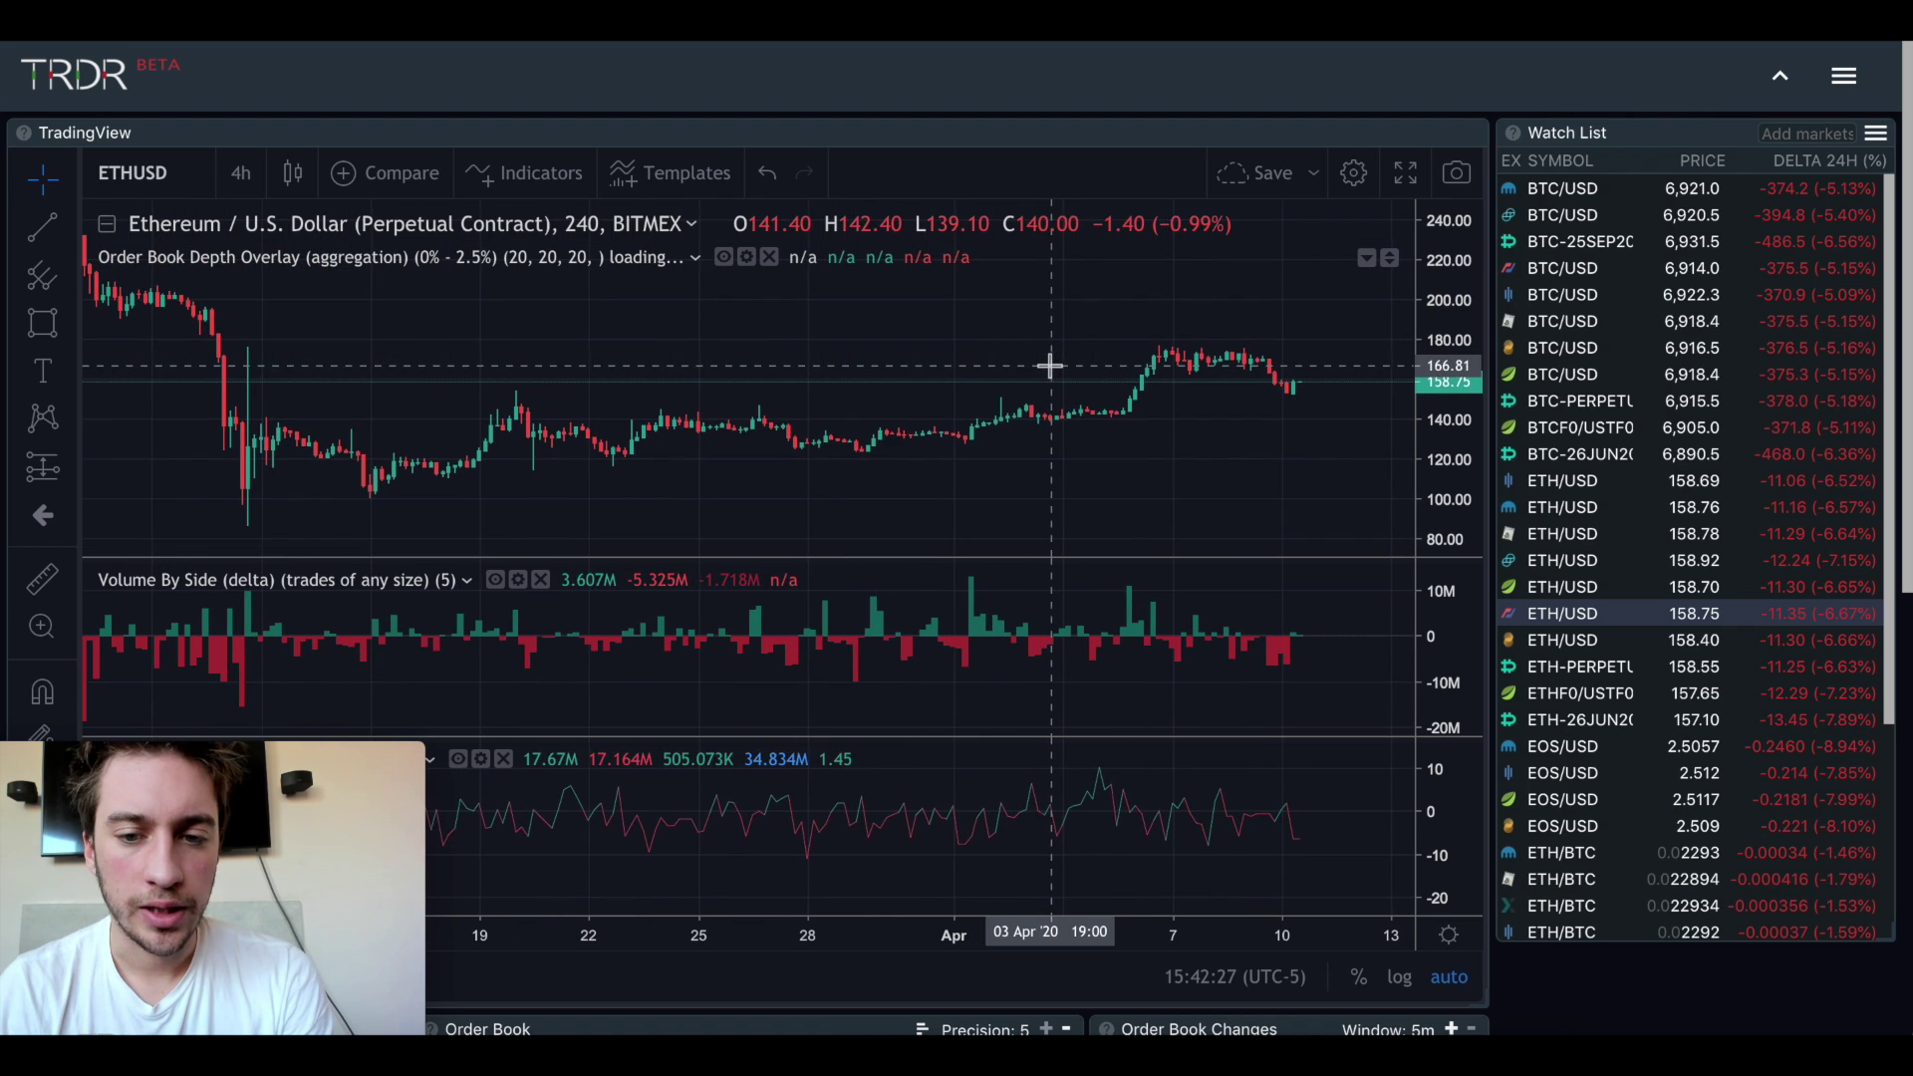
# Maximize the price pane and scroll through the February–April 2020 history
pyautogui.doubleClick(803, 362)
pyautogui.scroll(-5, 803, 362)
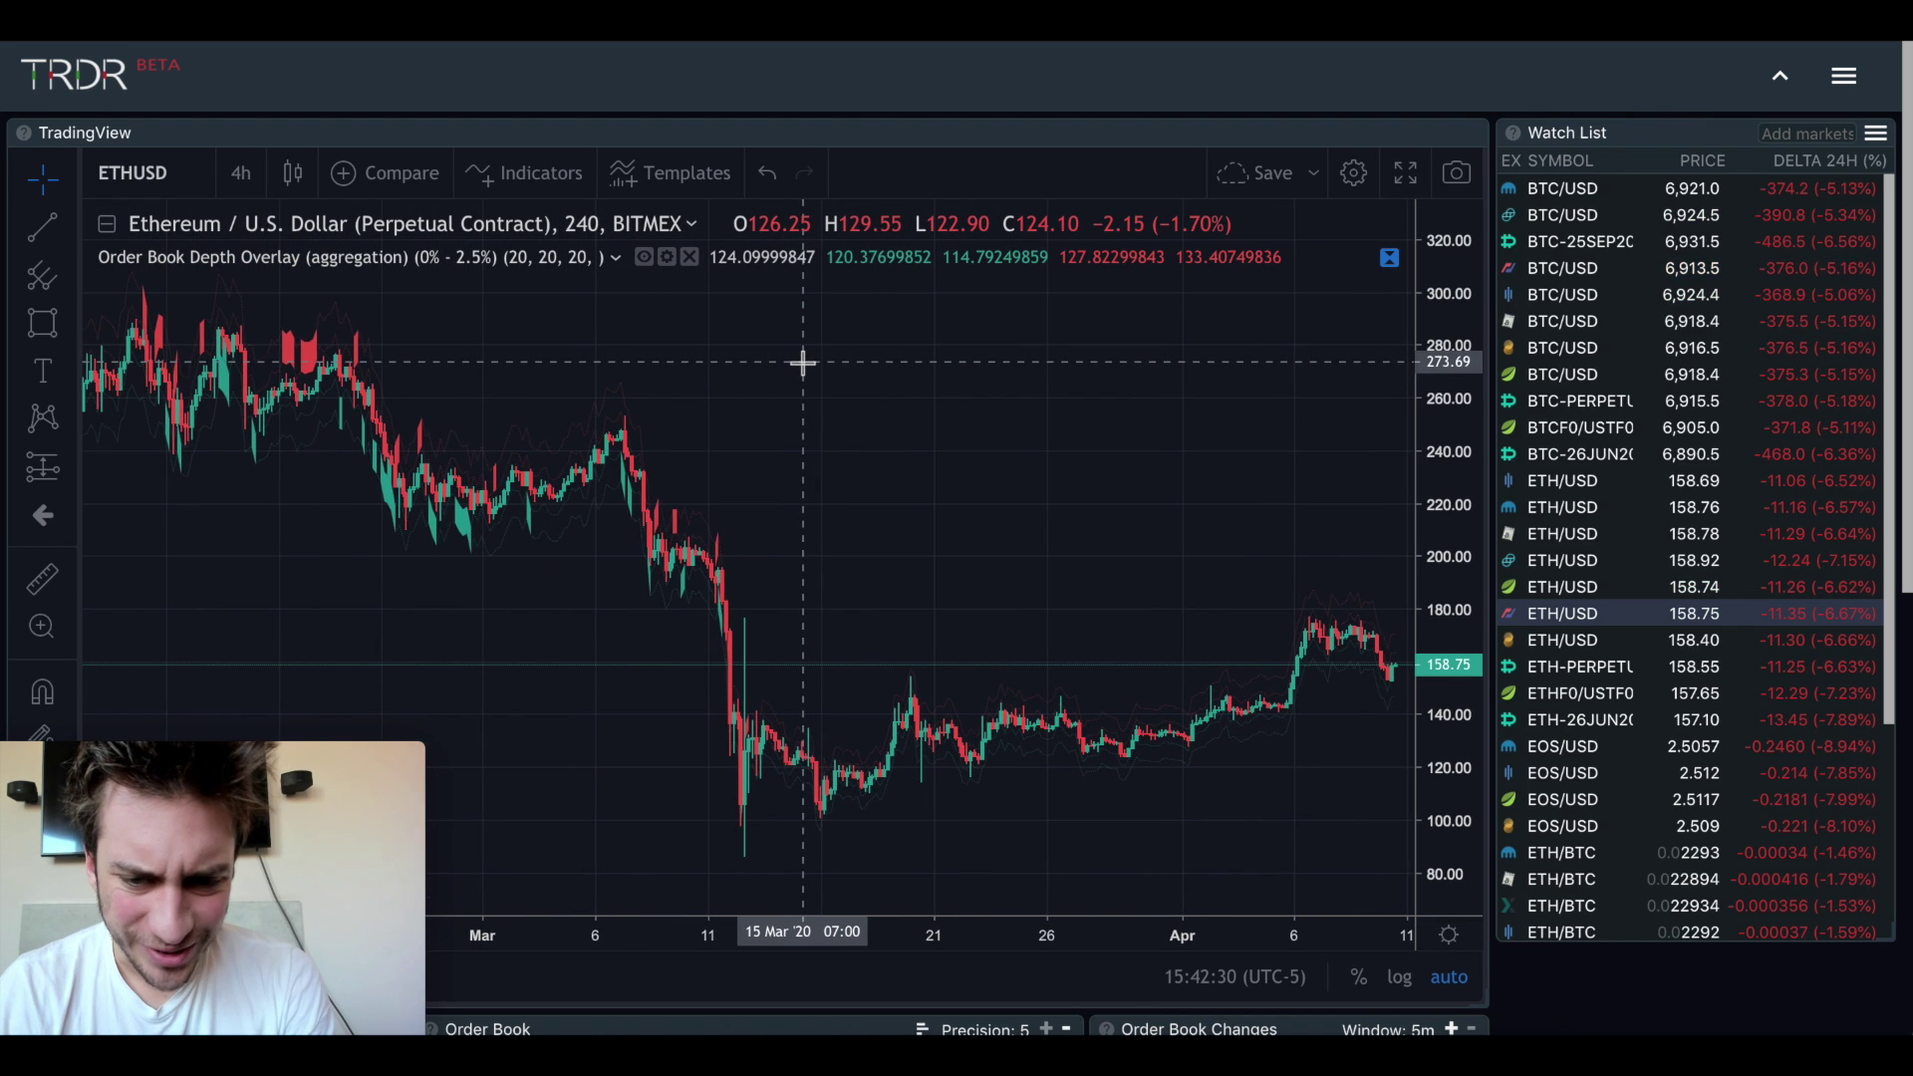
pyautogui.hscroll(-10, 803, 362)
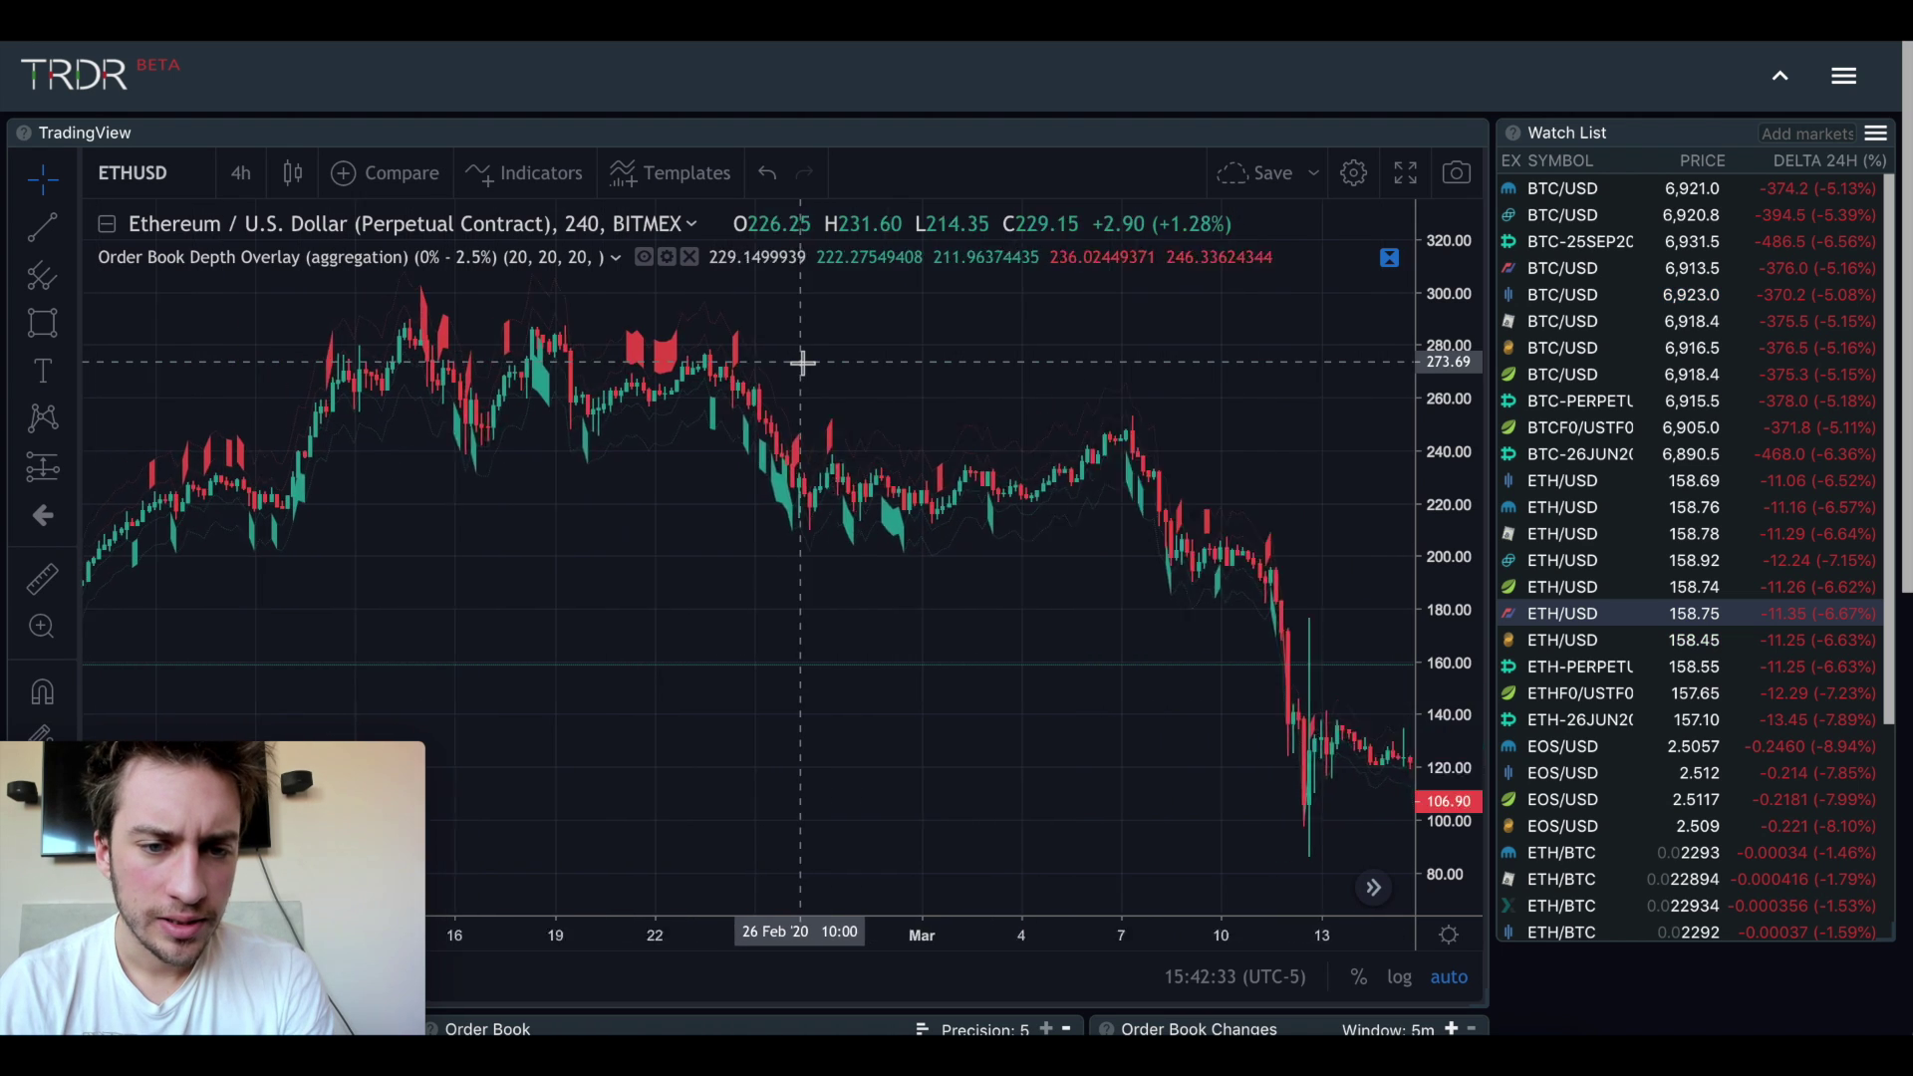
pyautogui.hscroll(-3, 803, 361)
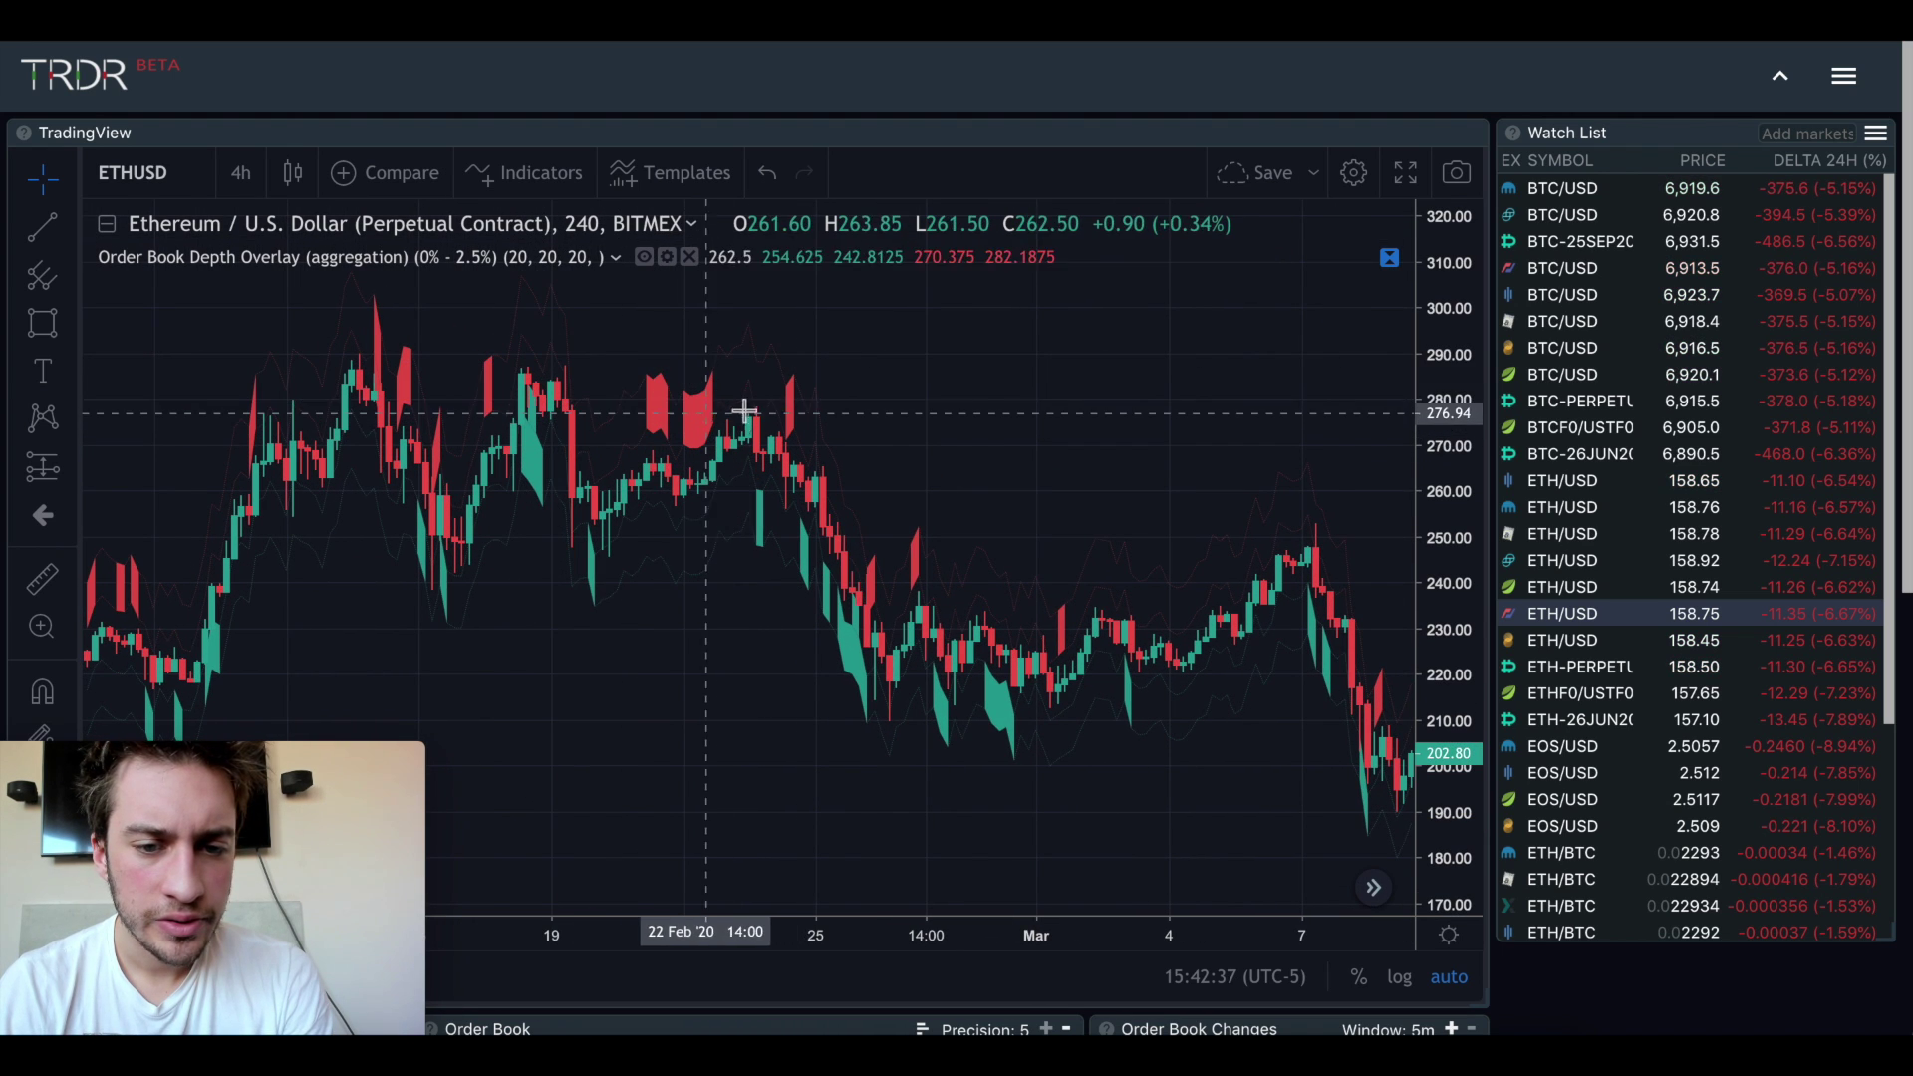
pyautogui.hscroll(10, 794, 389)
pyautogui.hscroll(15, 798, 392)
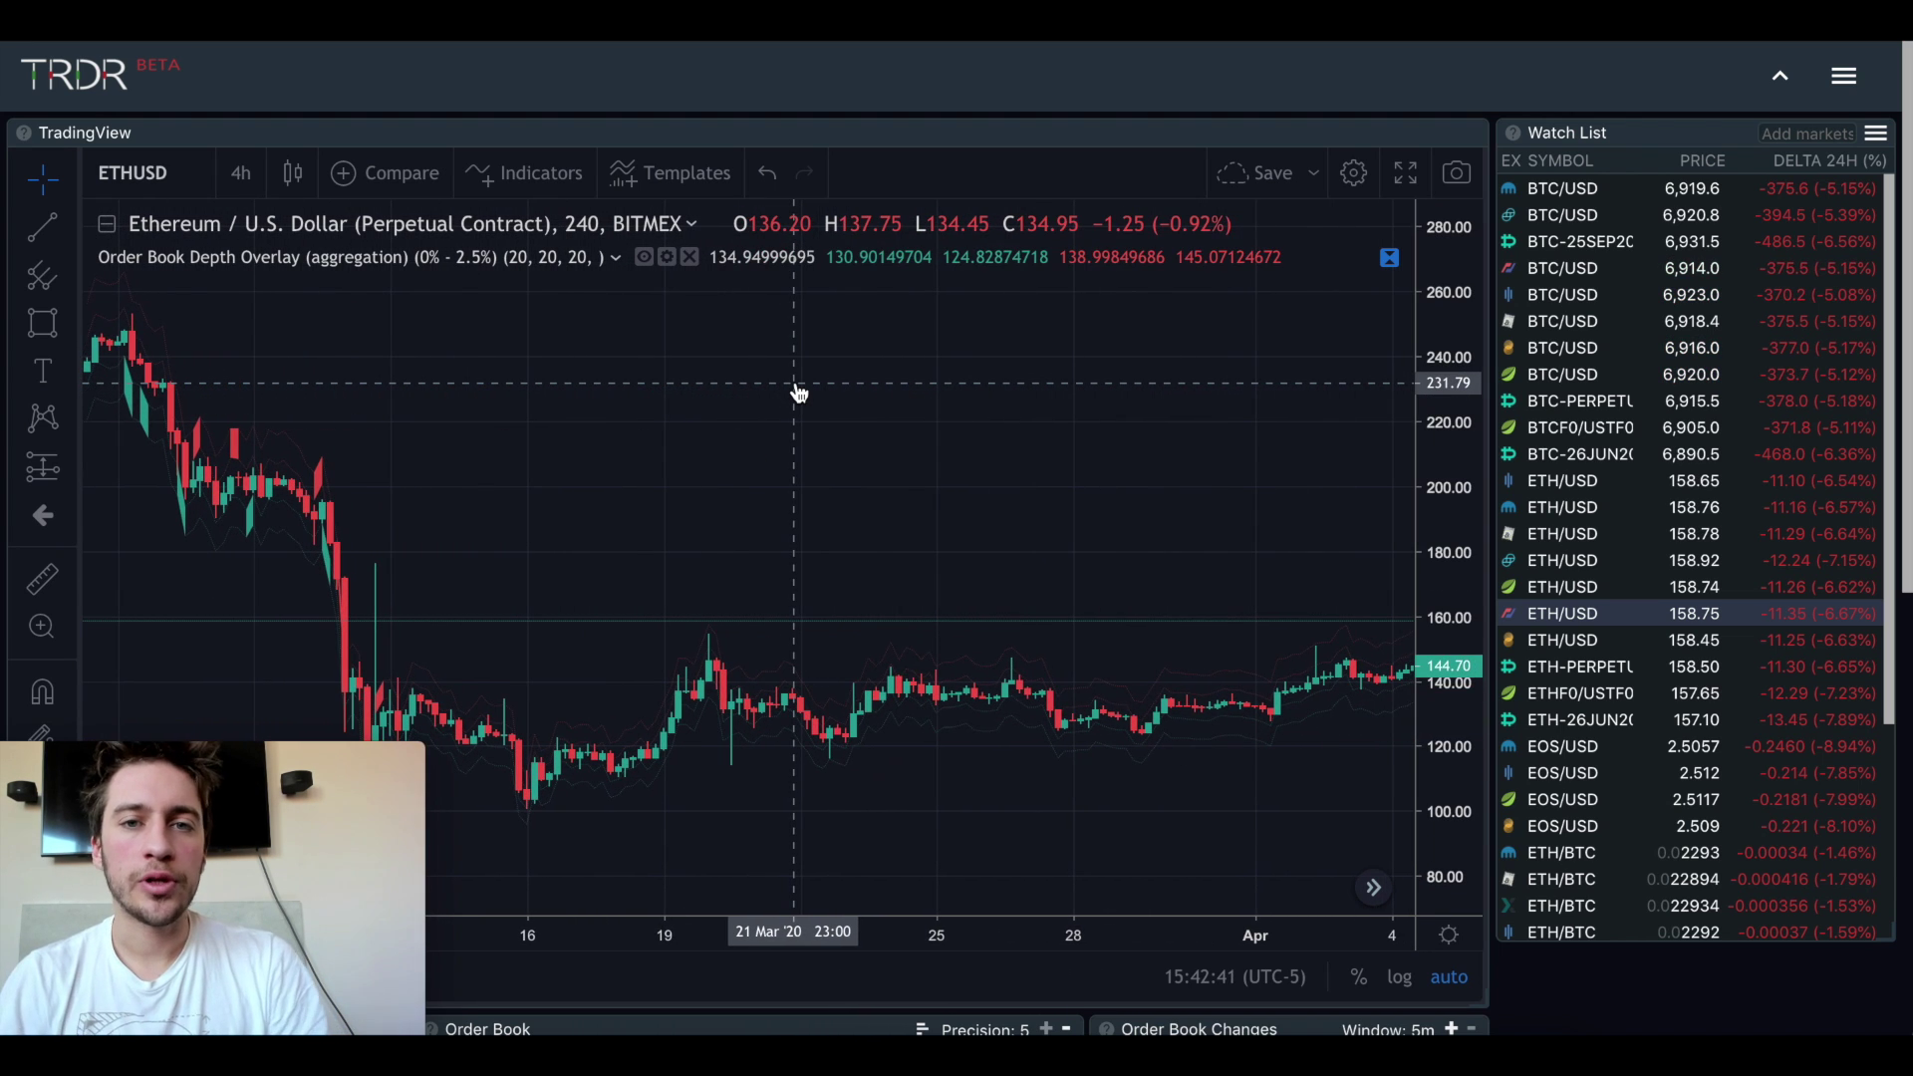